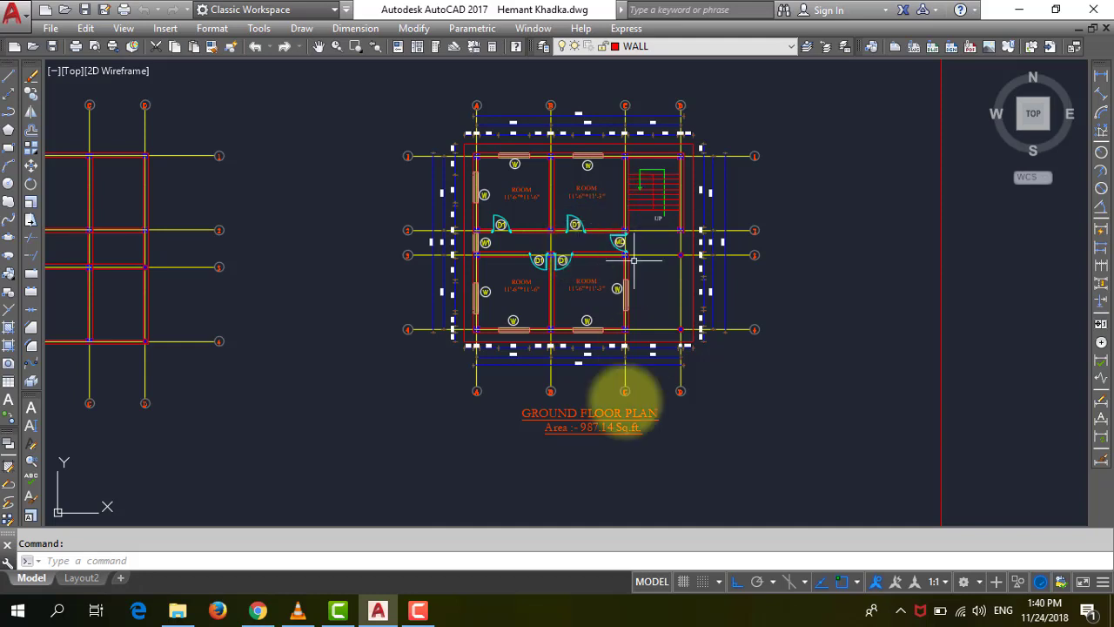
Step: Crossing-select the entire ground floor plan along with its title
left_click(418, 610)
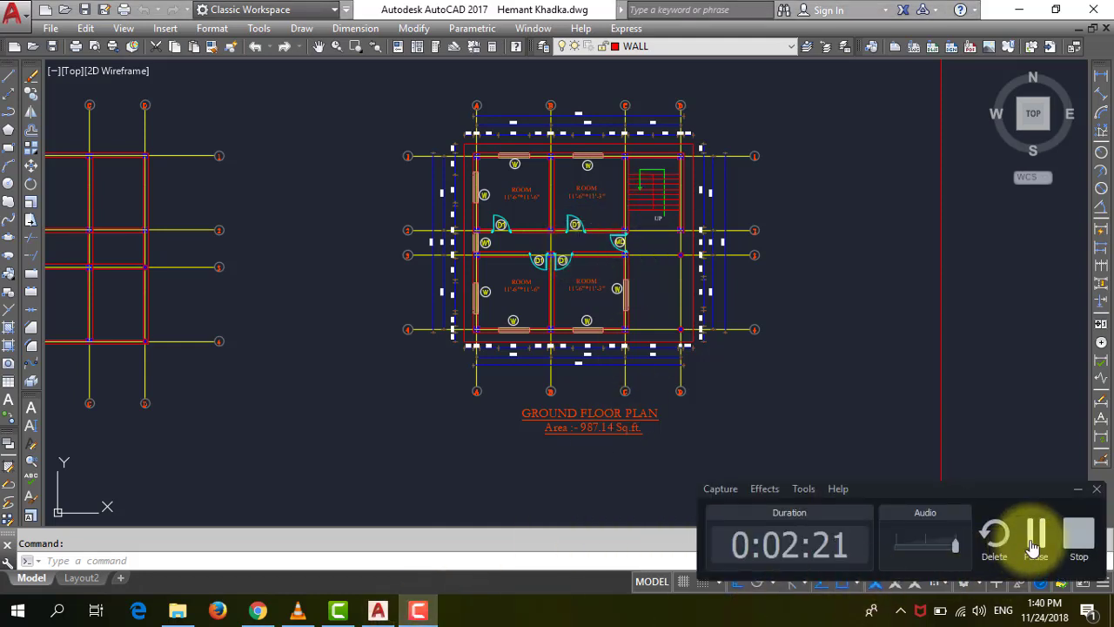
left_click(1036, 535)
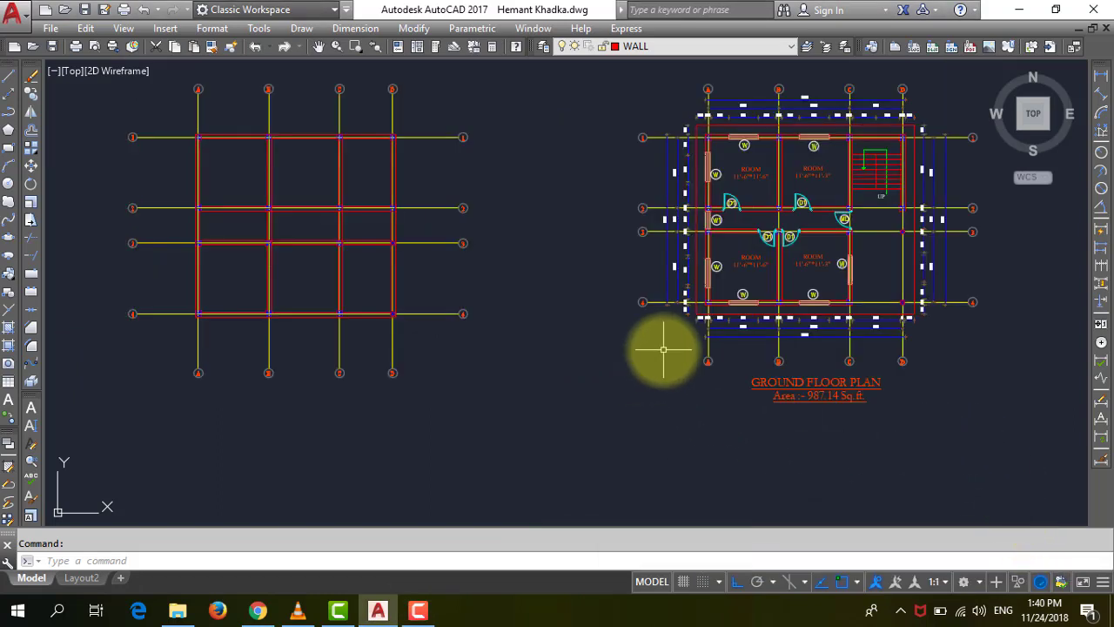
scroll(659, 350, "down", 5)
scroll(751, 236, "down", 2)
scroll(716, 256, "up", 2)
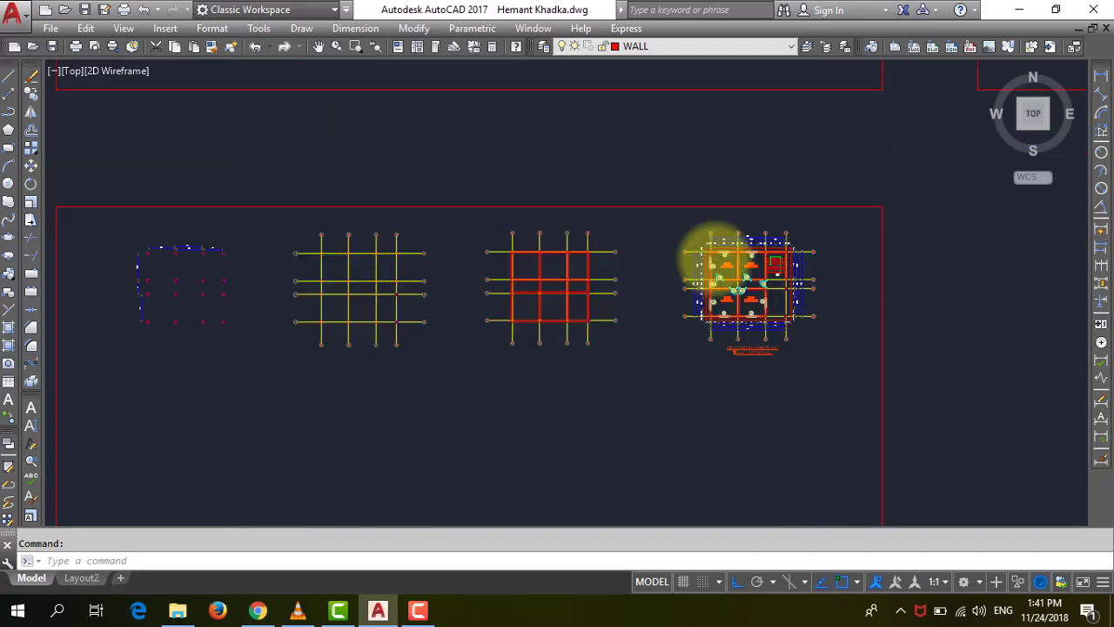
scroll(714, 274, "up", 3)
left_click(901, 422)
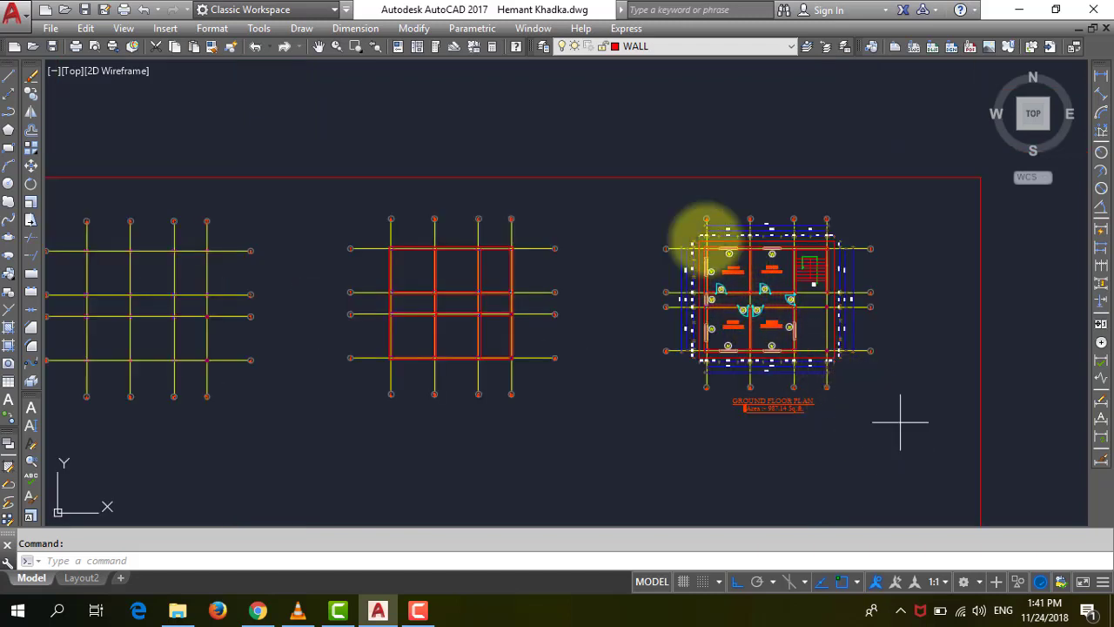
left_click(644, 204)
Step: Copy the plan, with Ortho off, to a spot below and left of the original
left_click(31, 94)
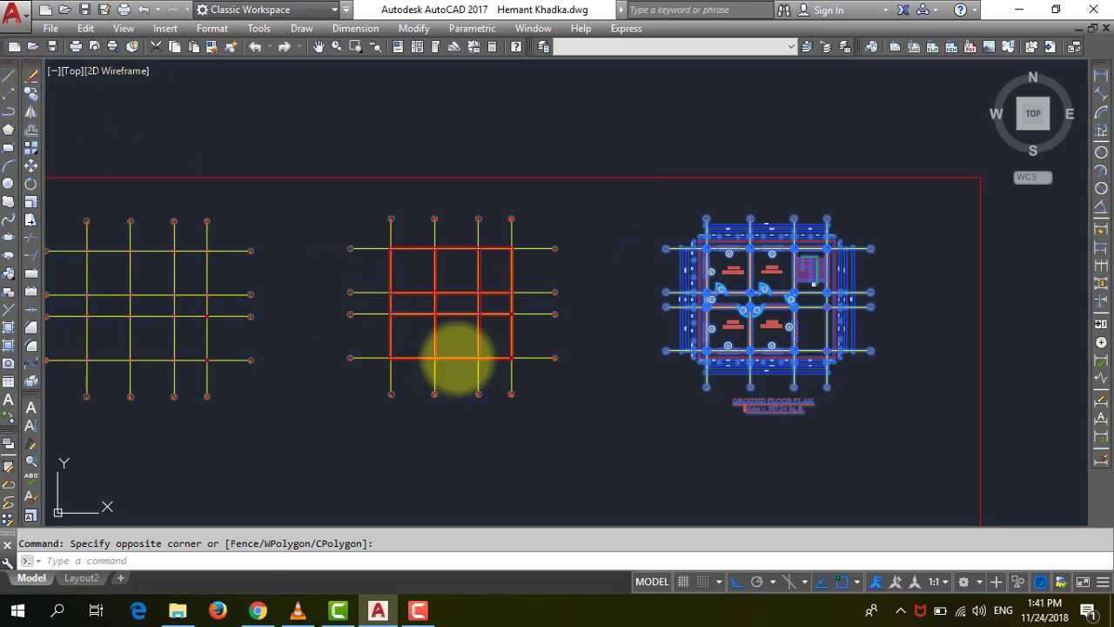
left_click(711, 203)
scroll(779, 261, "down", 4)
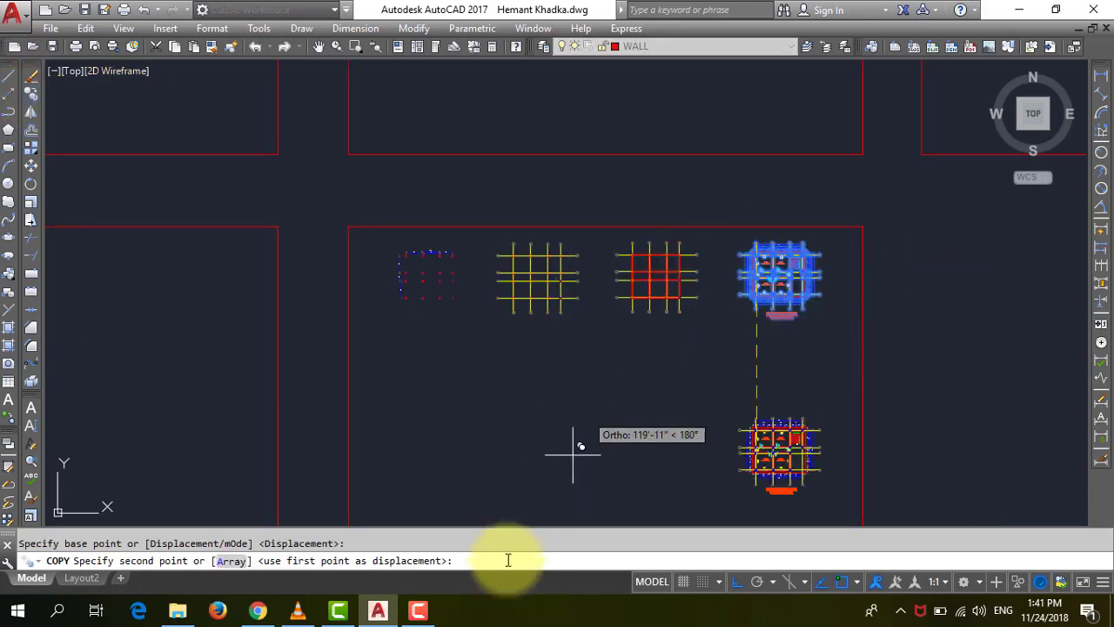
left_click(734, 581)
scroll(521, 361, "up", 2)
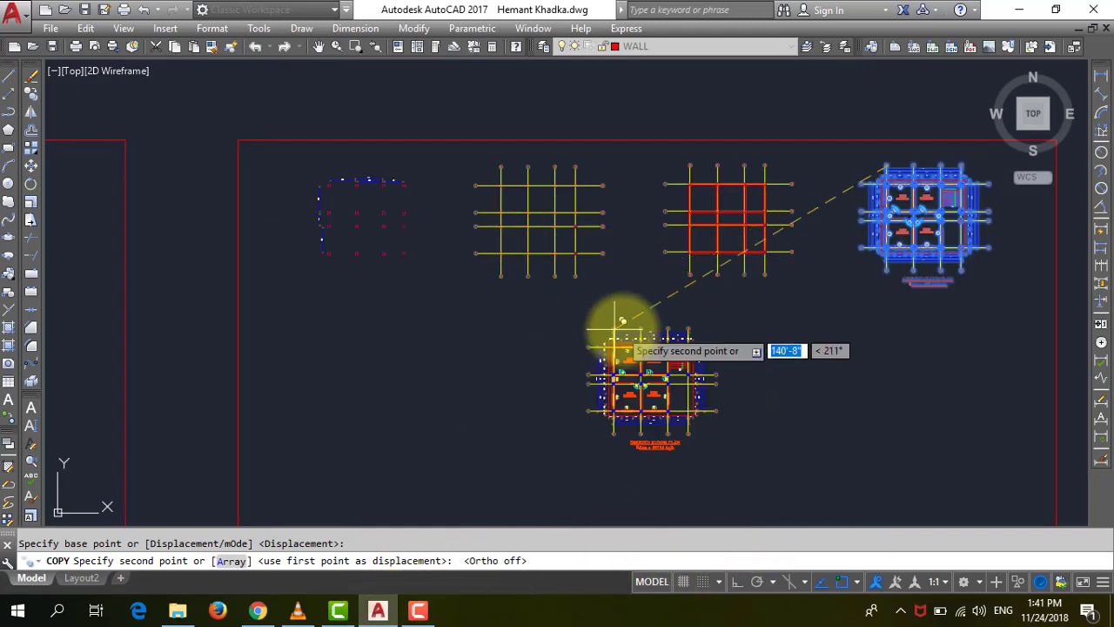
scroll(456, 368, "down", 2)
scroll(440, 324, "up", 2)
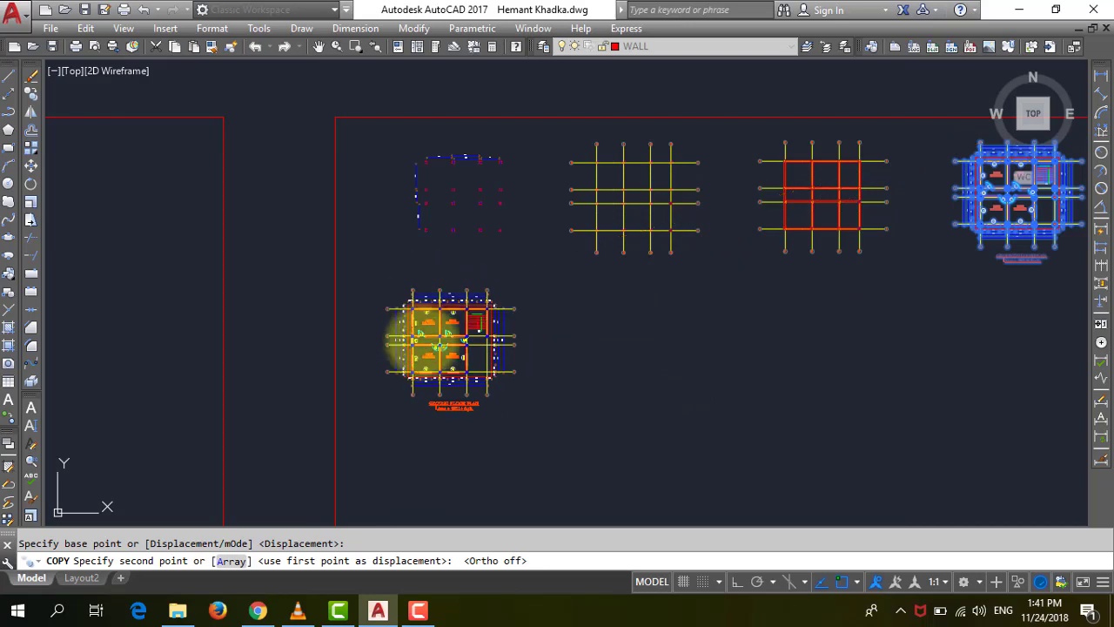
left_click(414, 289)
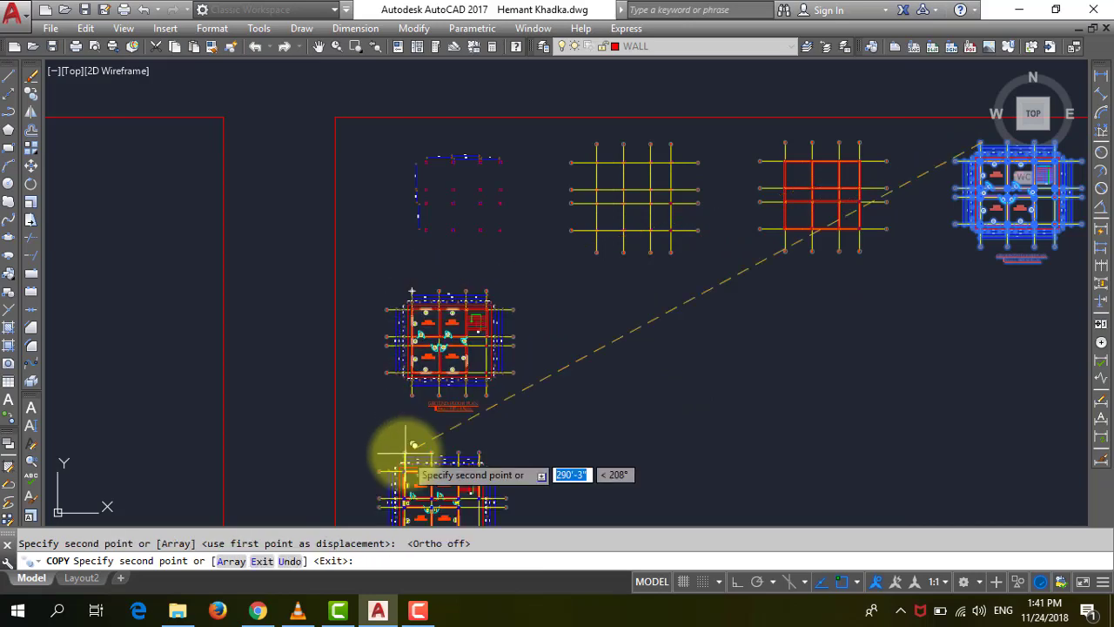
key("Escape")
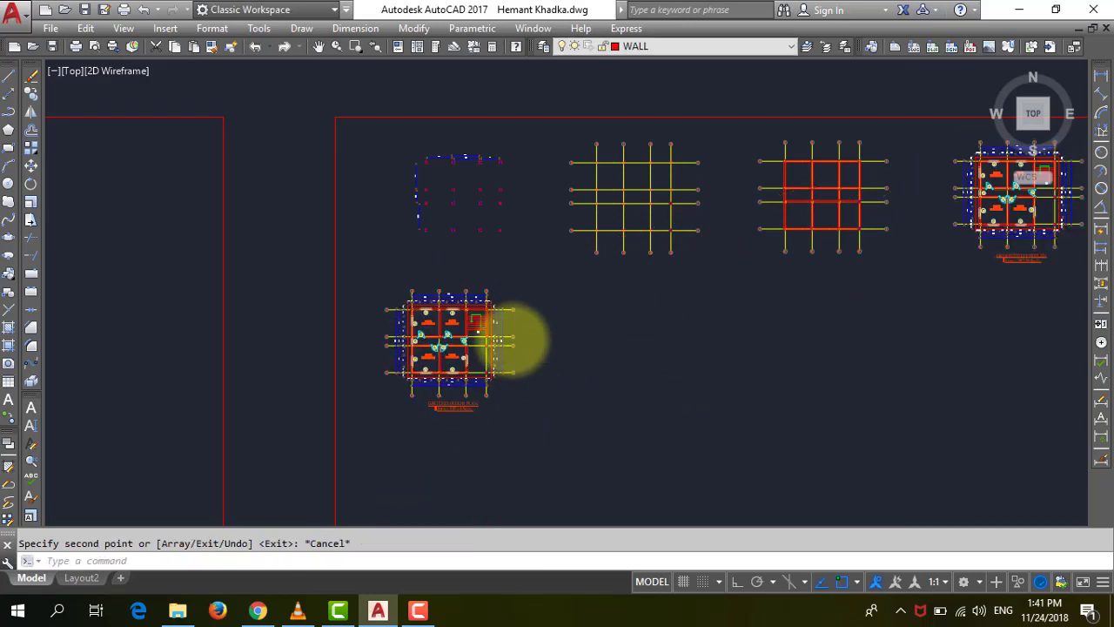
Step: Select the copy's right-side grid ends and columns, plus its lower grid lines and title
scroll(513, 338, "up", 3)
scroll(540, 366, "down", 3)
scroll(472, 368, "up", 7)
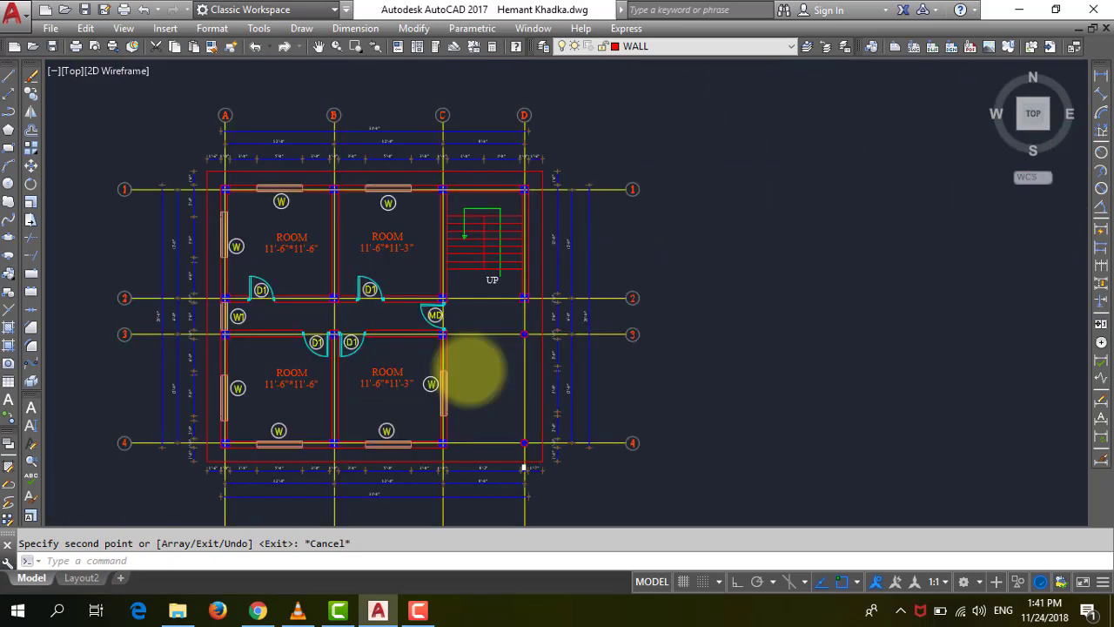
scroll(477, 392, "down", 4)
scroll(484, 422, "up", 2)
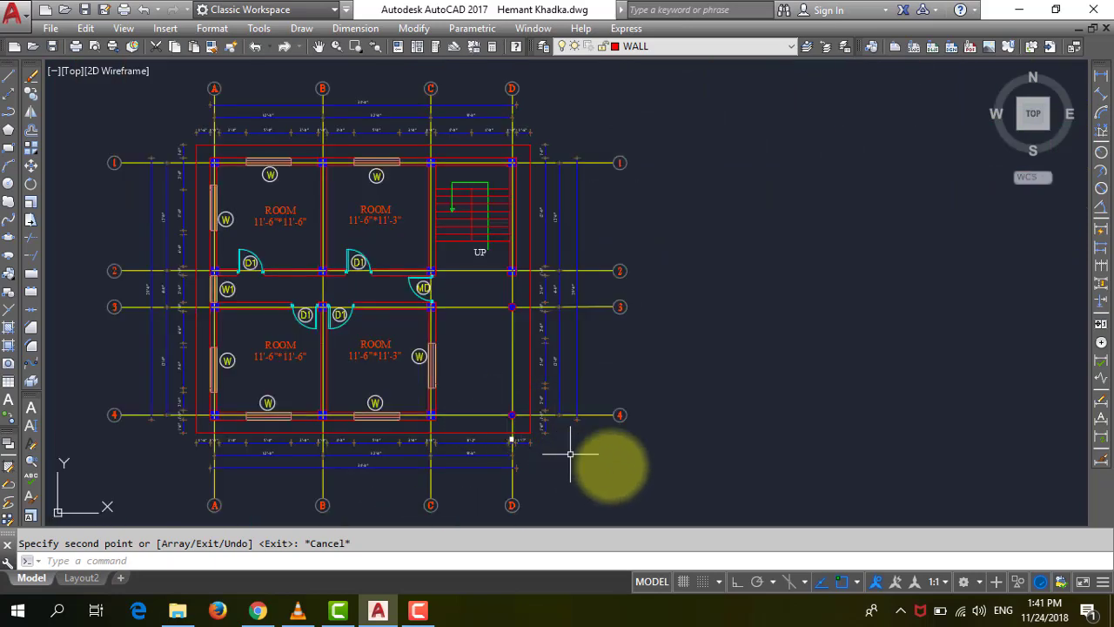
left_click(671, 449)
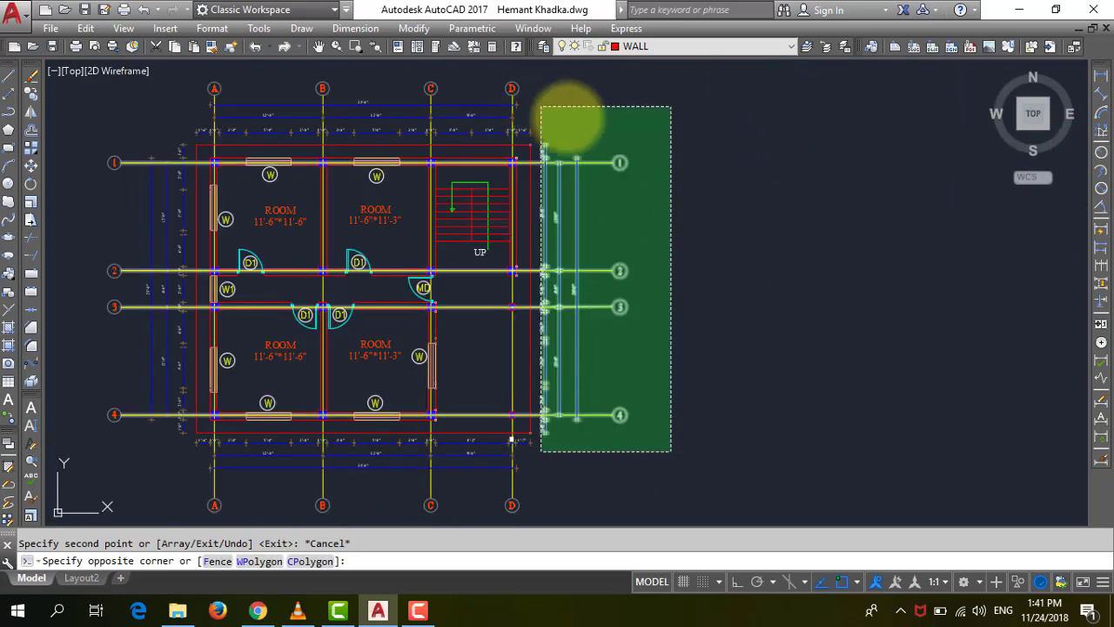
left_click(540, 113)
scroll(746, 286, "down", 4)
scroll(713, 415, "up", 2)
scroll(763, 443, "up", 2)
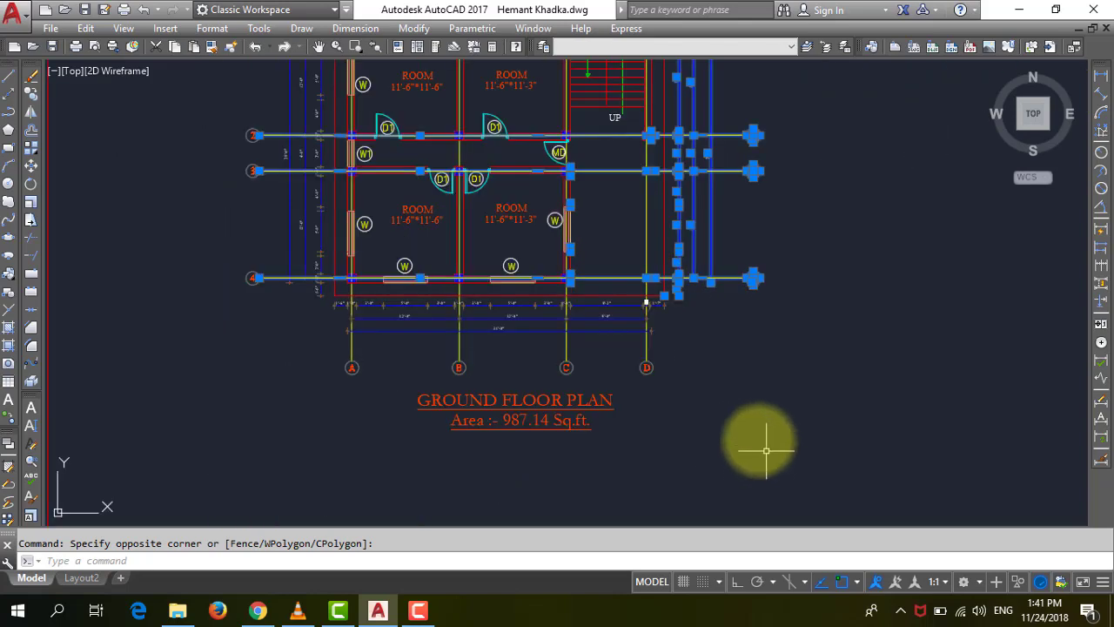
left_click(766, 450)
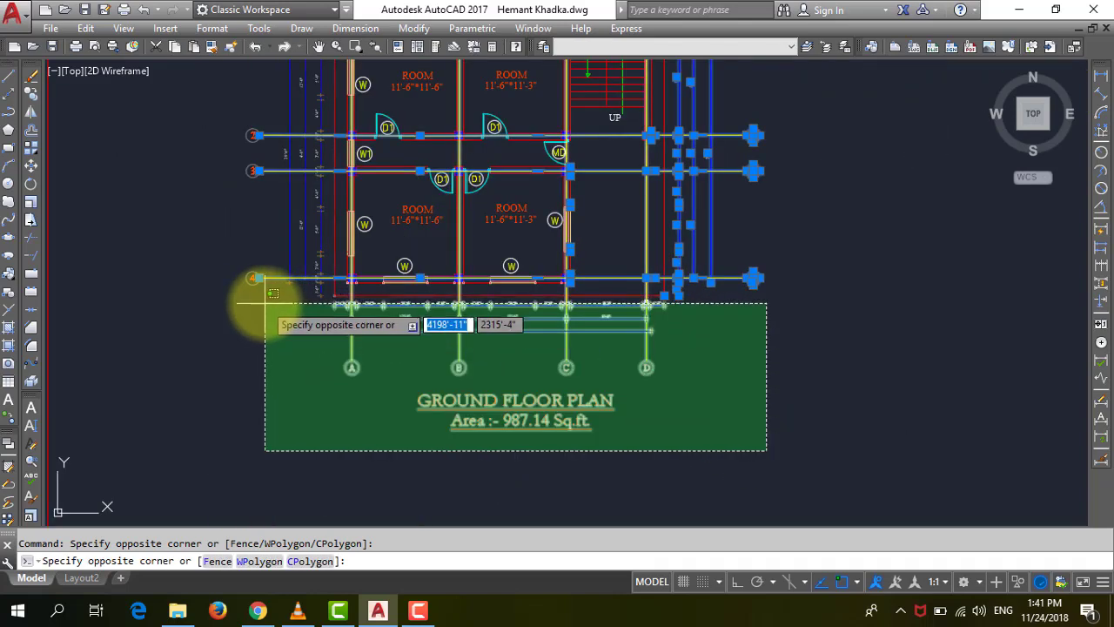
left_click(311, 322)
scroll(667, 497, "down", 2)
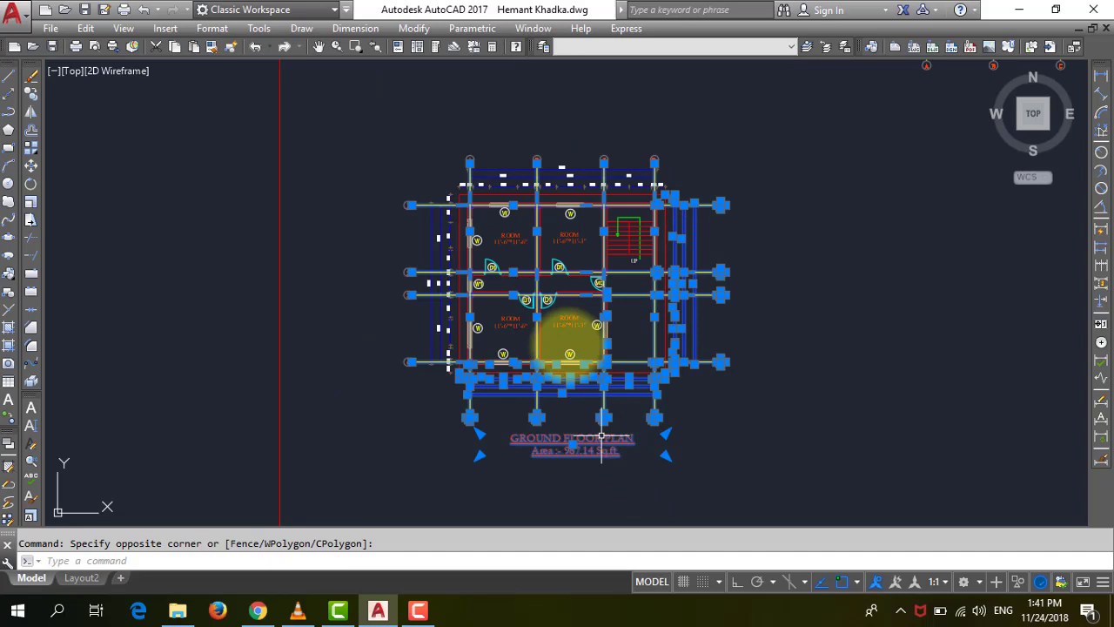
Step: Add the top grid ends, dimensions, columns and remaining grid lines, then erase all 106 objects
left_click(719, 178)
left_click(411, 127)
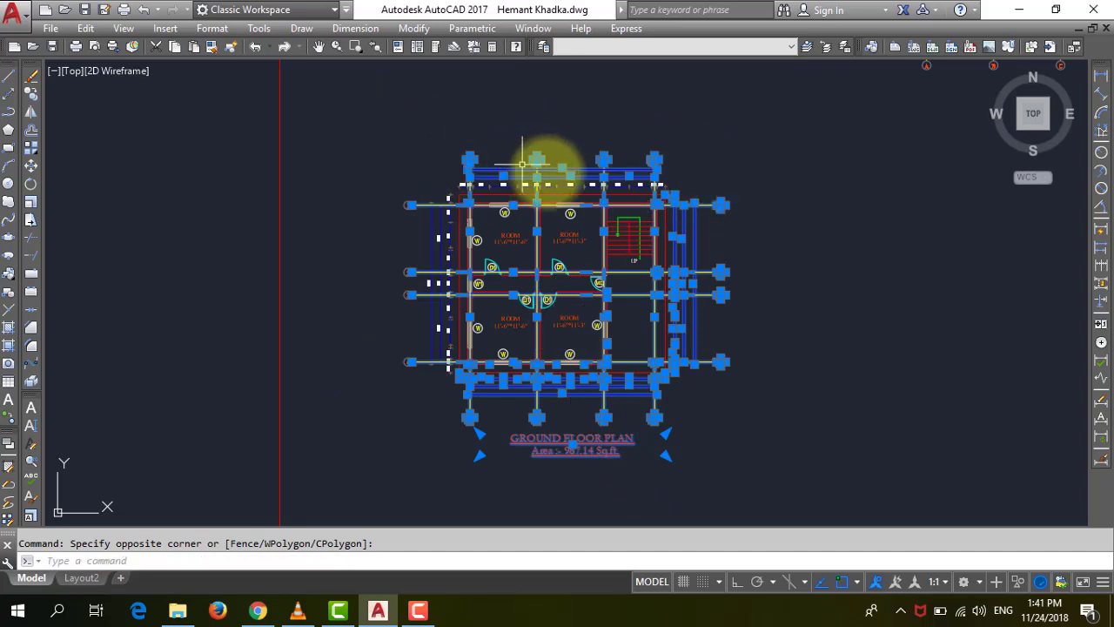
scroll(617, 188, "up", 3)
left_click(880, 202)
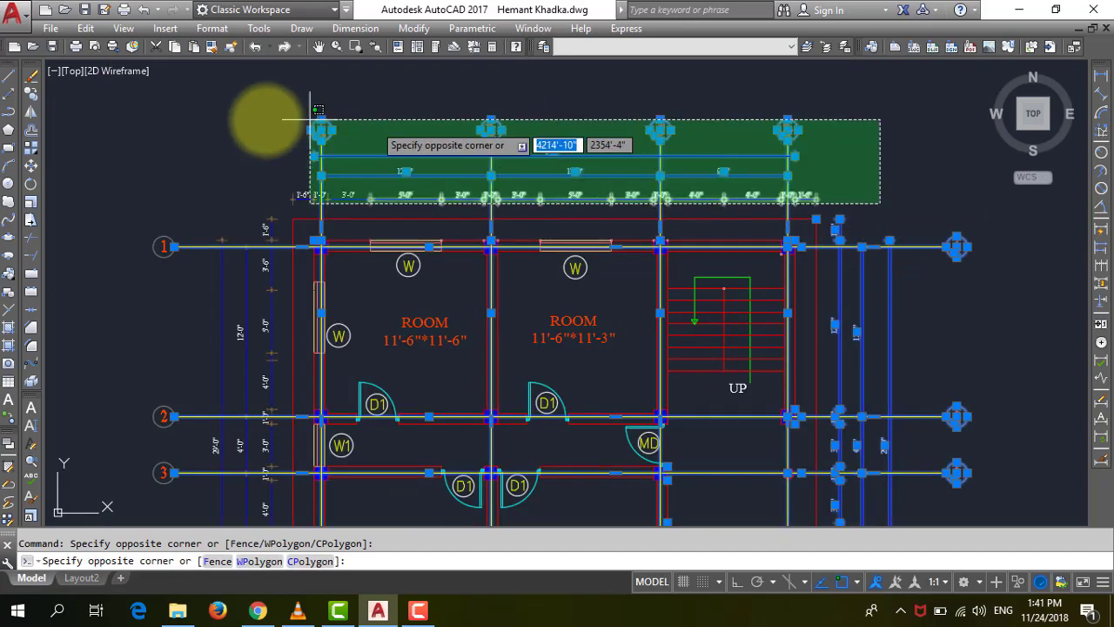
left_click(211, 117)
scroll(750, 155, "down", 3)
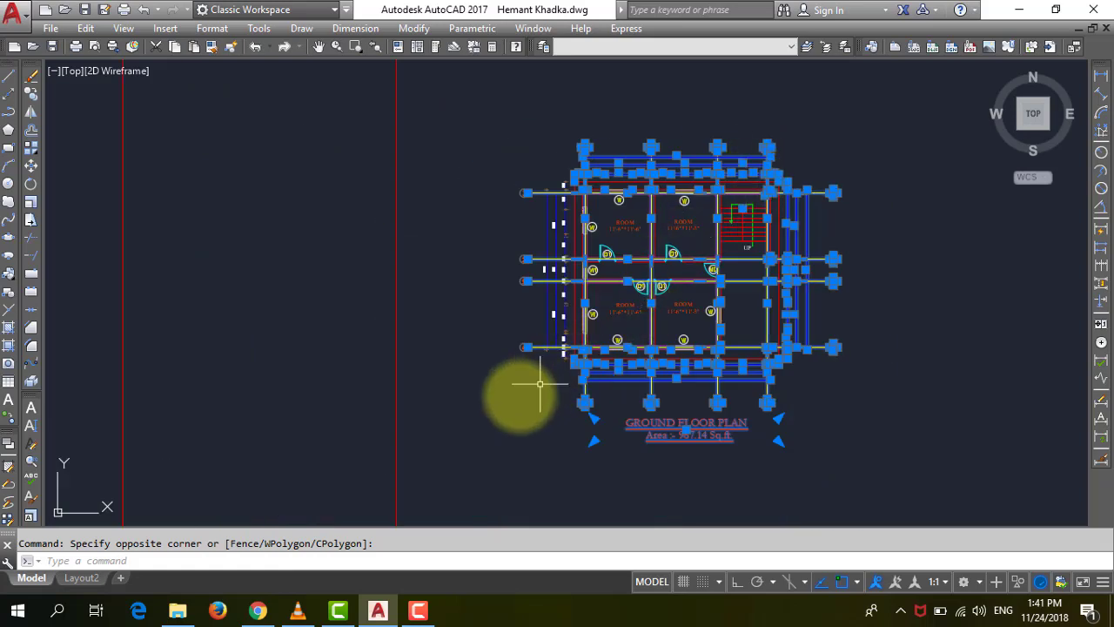
scroll(566, 370, "up", 4)
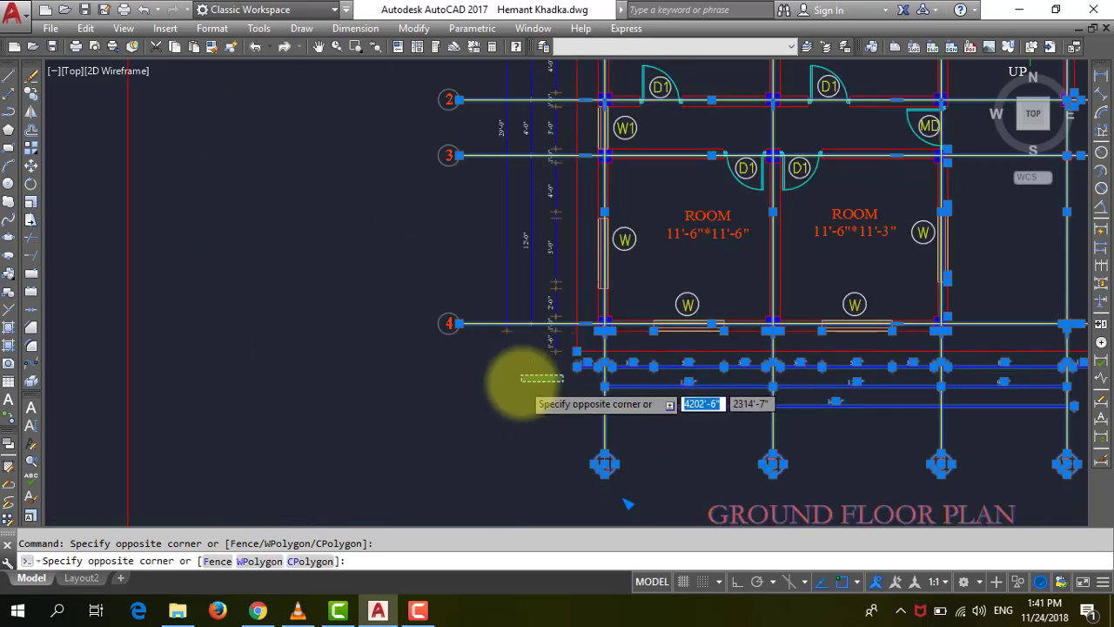
scroll(513, 378, "down", 4)
left_click(444, 168)
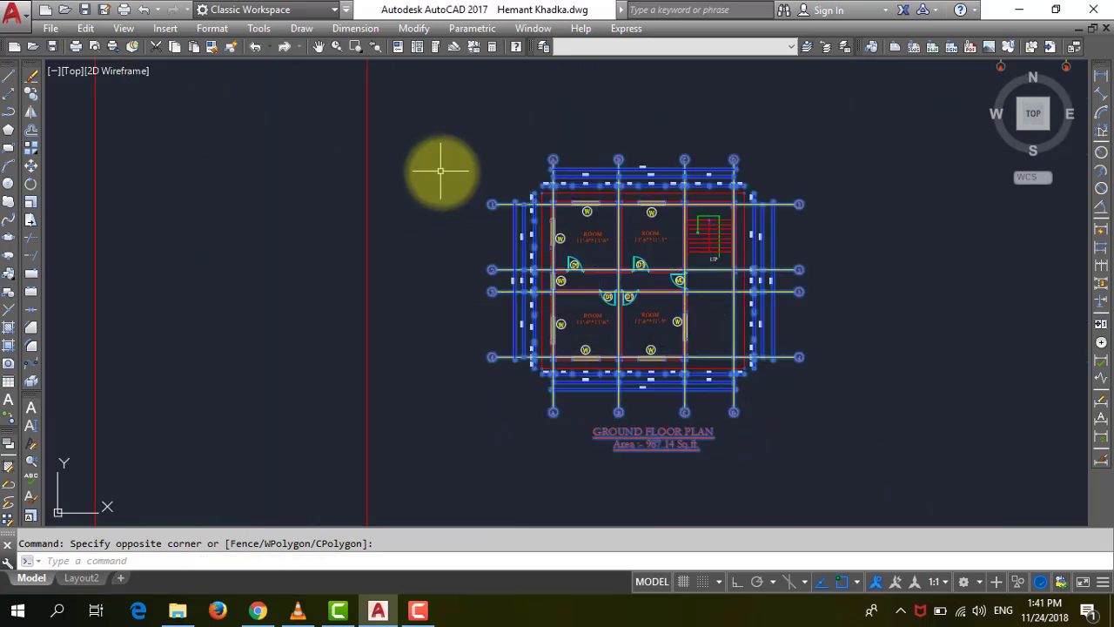
key("Delete")
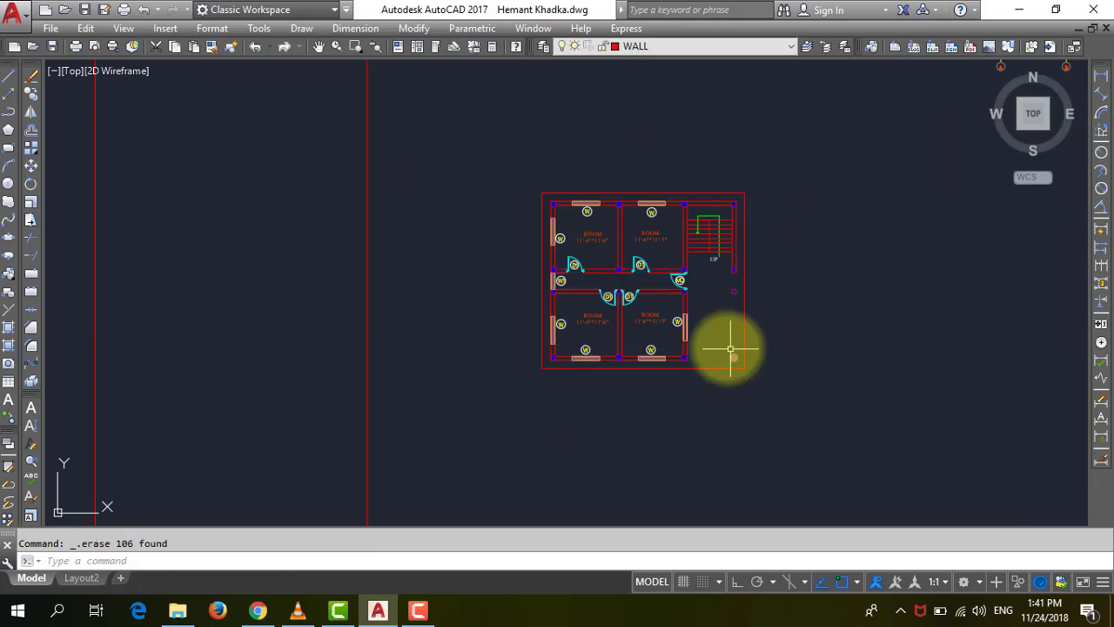
Step: Zoom to the stripped copy and crossing-select all its walls, rooms, doors, windows and stair
scroll(731, 348, "up", 2)
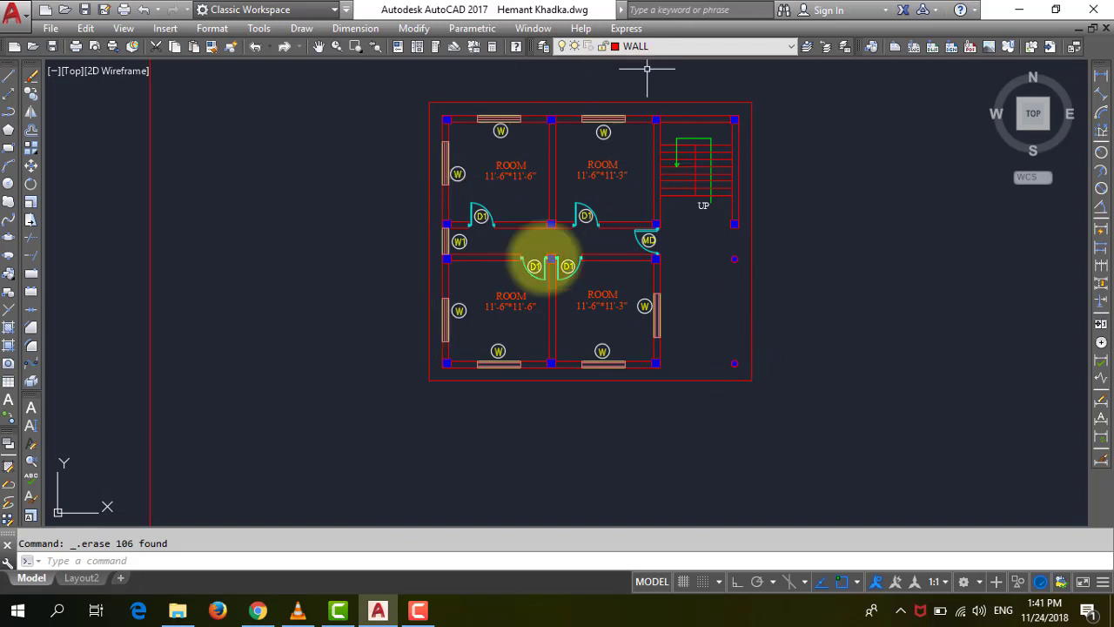
scroll(725, 260, "down", 4)
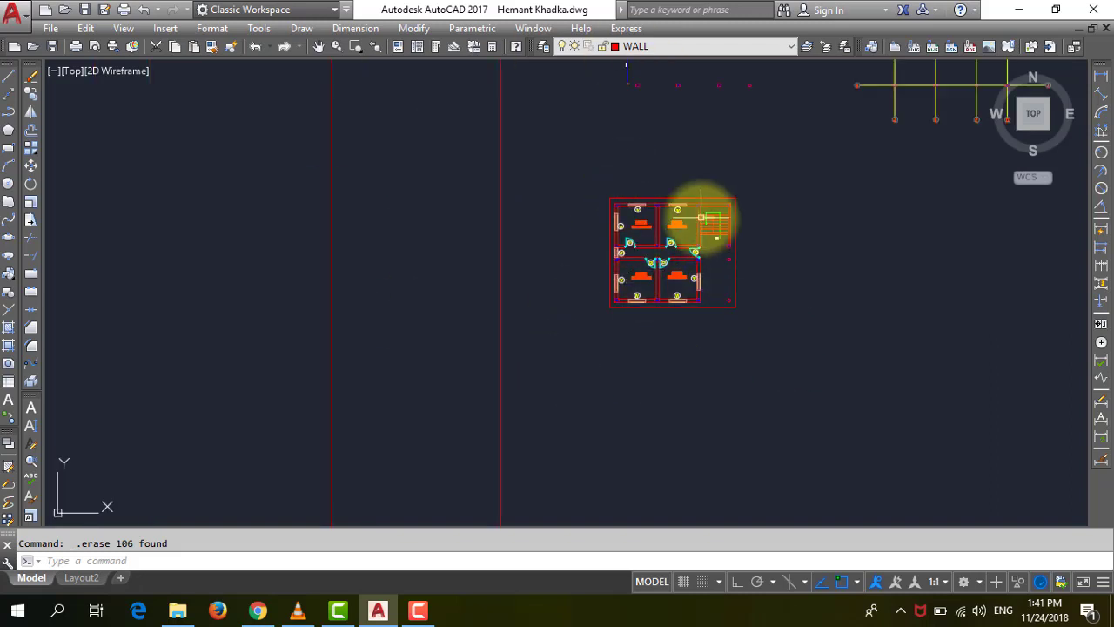
scroll(664, 312, "up", 2)
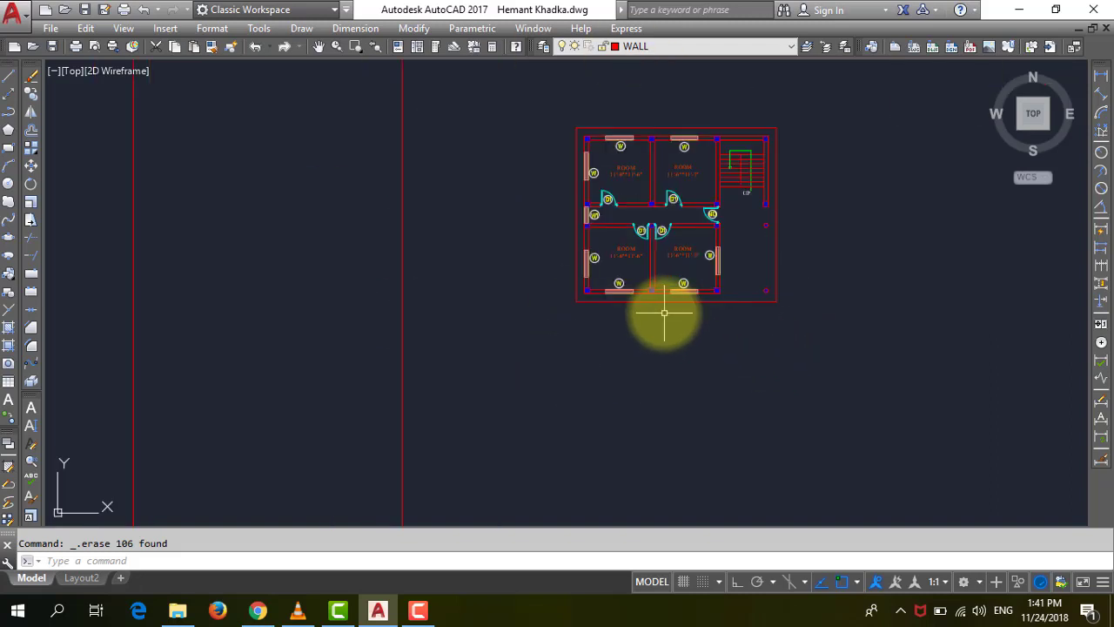
scroll(664, 312, "down", 2)
scroll(604, 277, "up", 2)
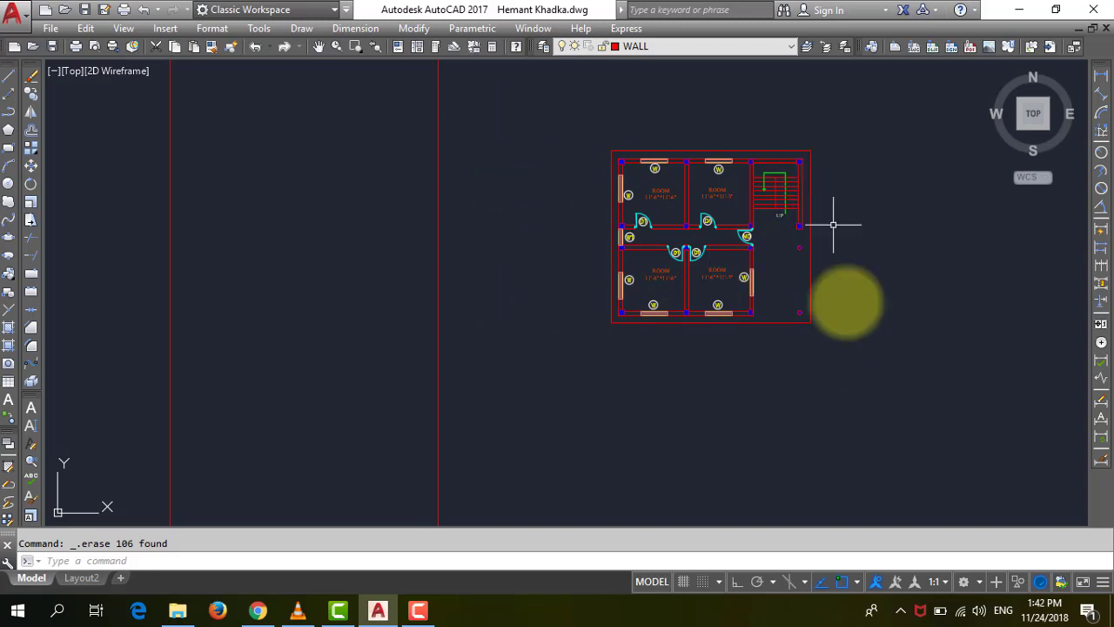
left_click(825, 255)
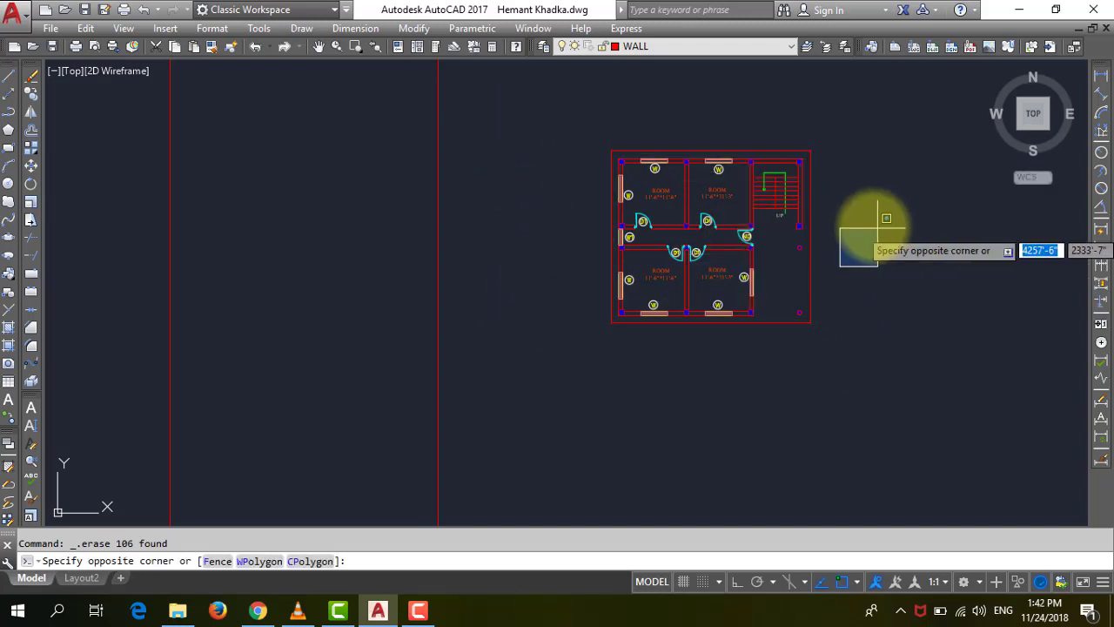
left_click(835, 237)
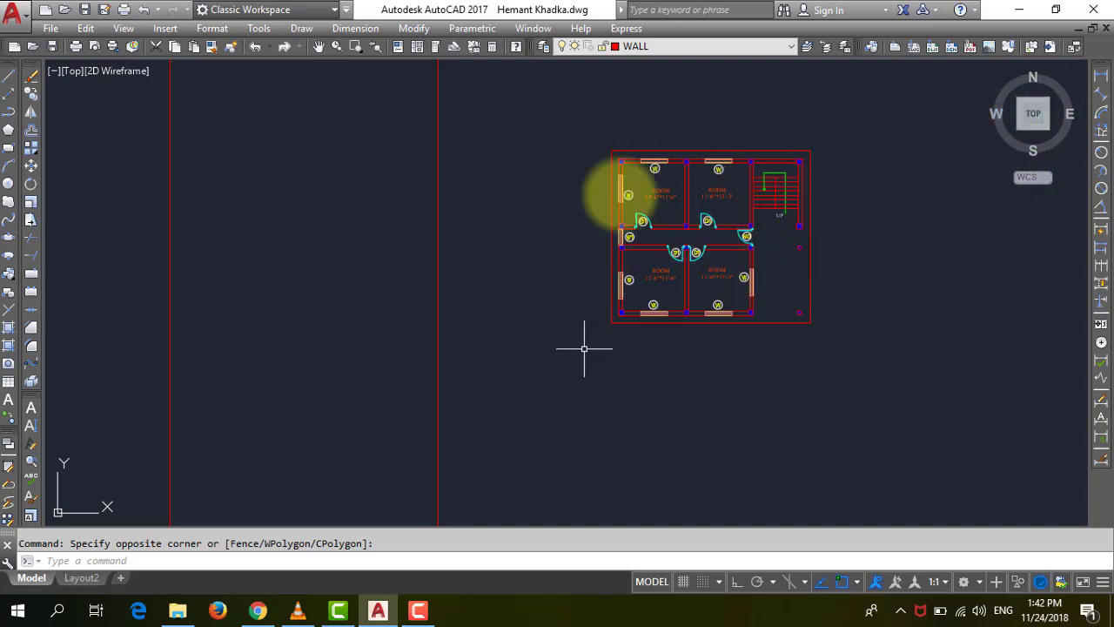
left_click(884, 361)
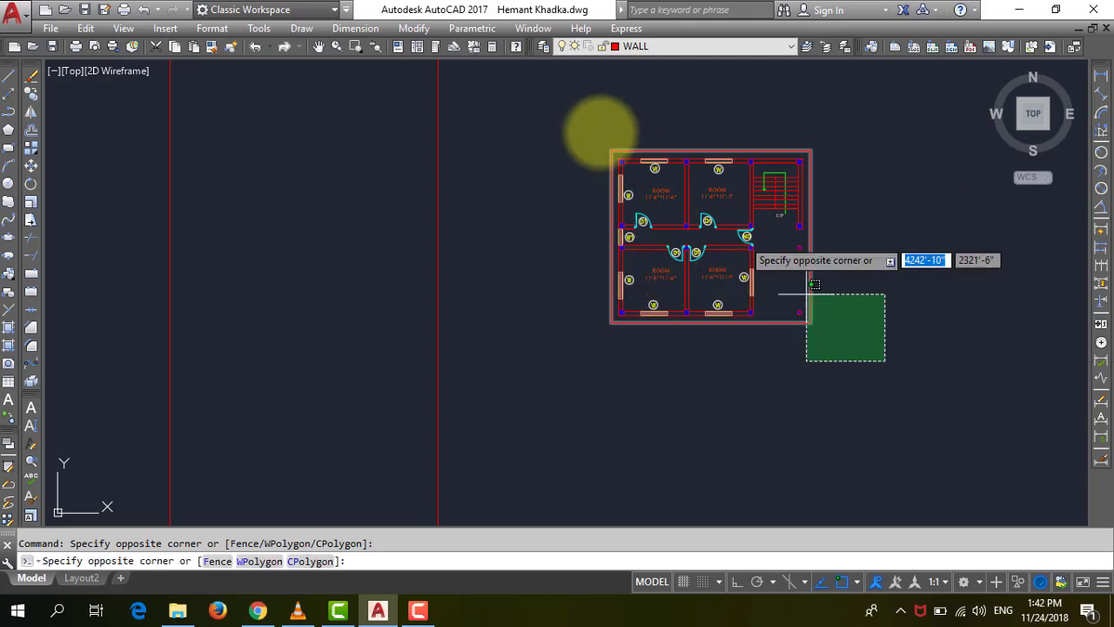
left_click(591, 128)
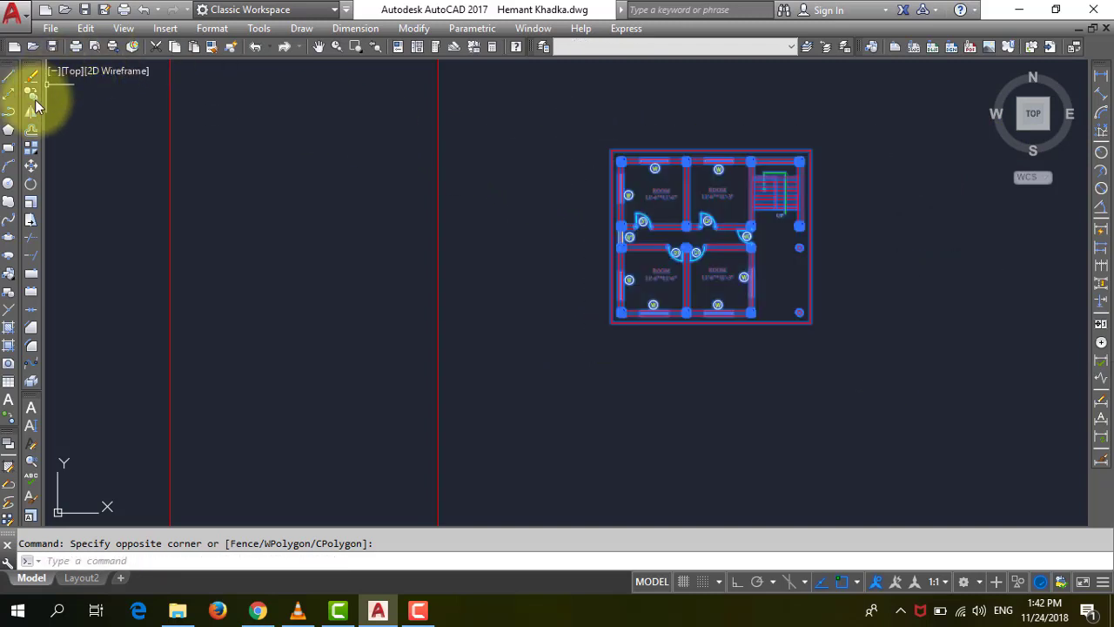
Step: With Ortho on, rotate the selected plan 90 degrees about its lower-right corner
left_click(29, 188)
left_click(738, 581)
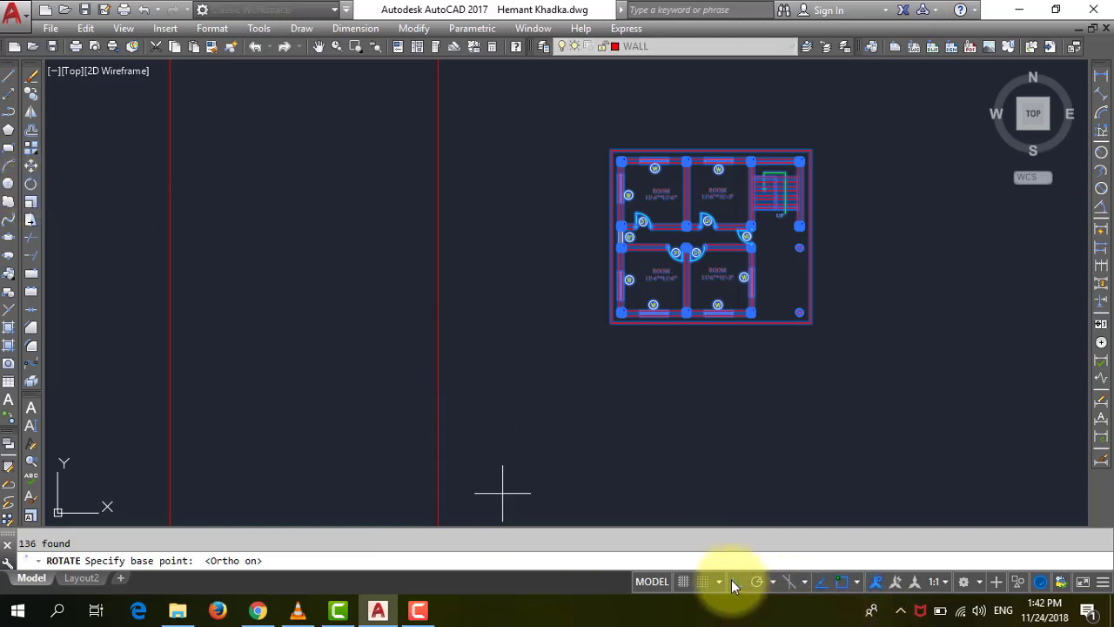
left_click(813, 323)
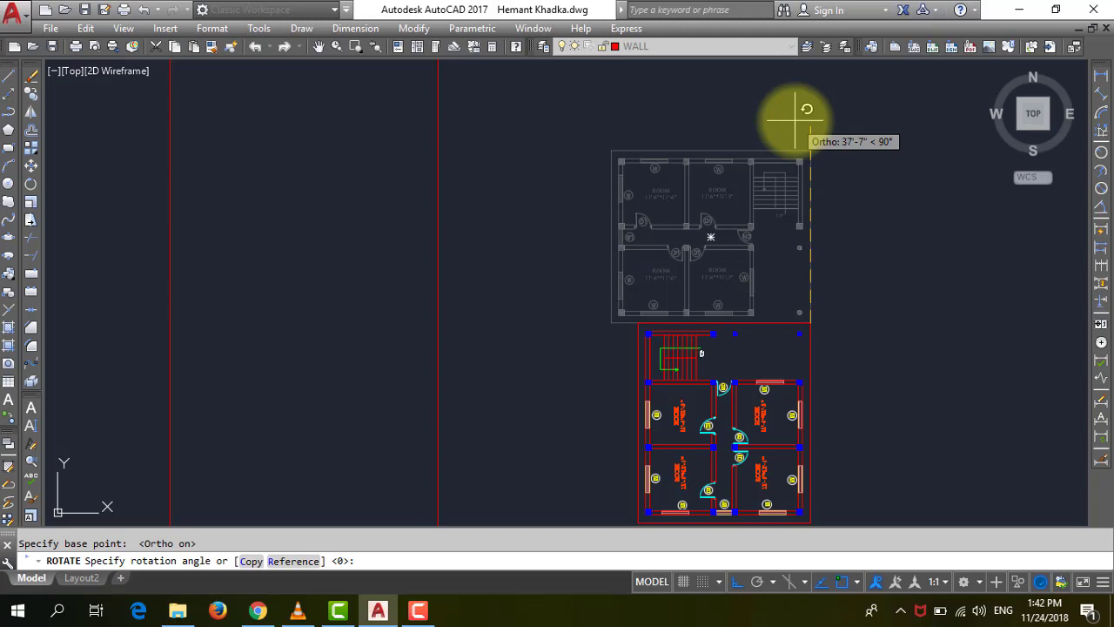
key("Return")
scroll(783, 148, "down", 2)
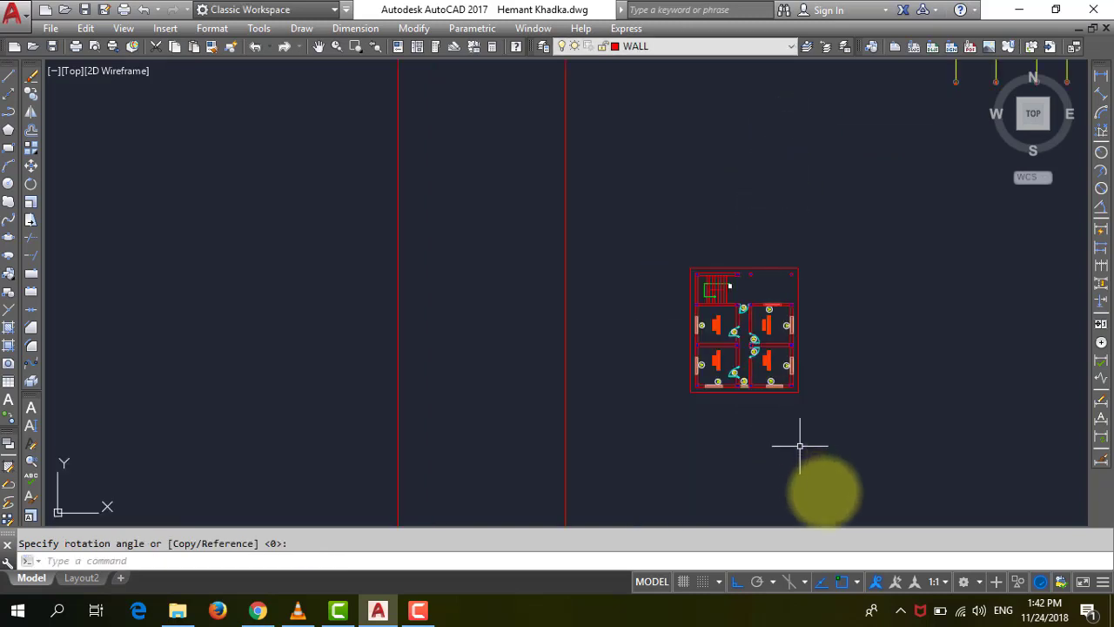
Step: Reselect the rotated plan and move it upward using its top-left corner as base point
left_click(822, 429)
left_click(661, 235)
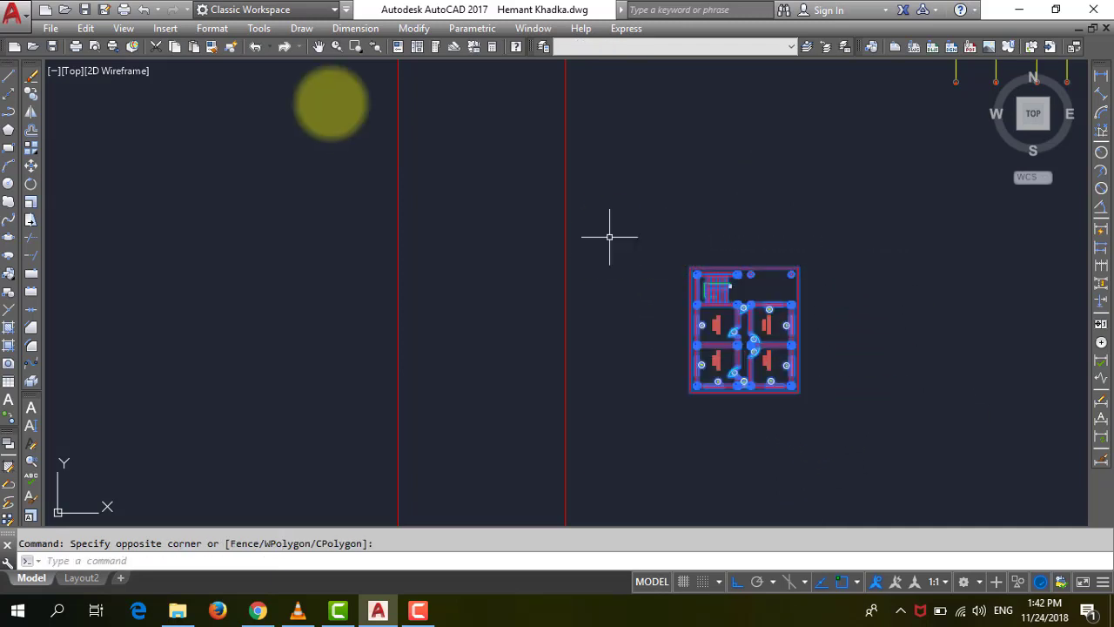
left_click(32, 164)
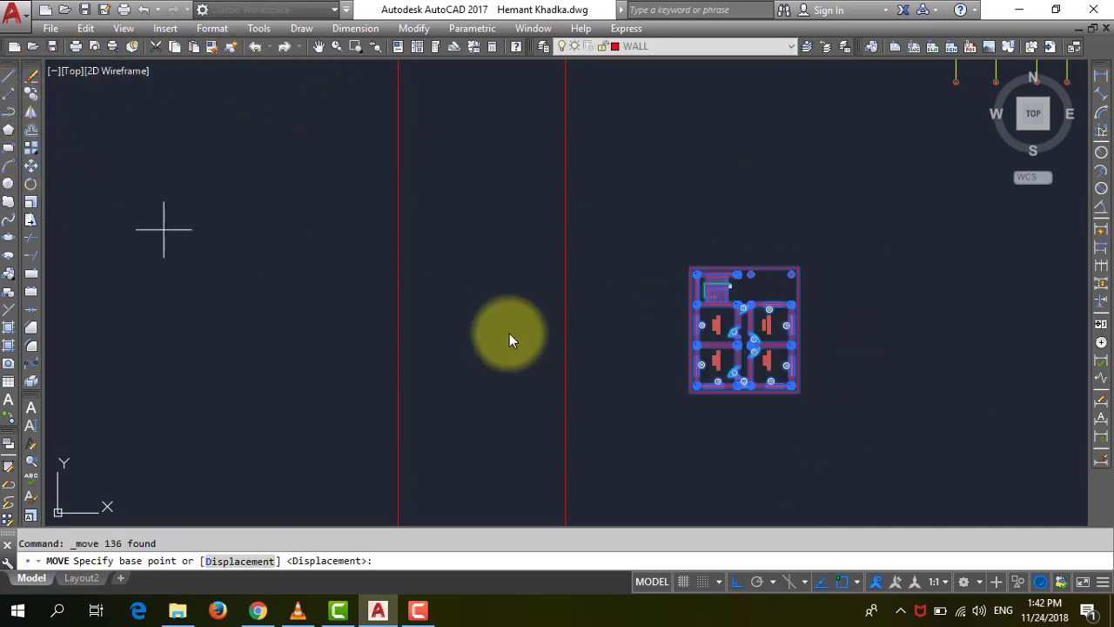
left_click(693, 272)
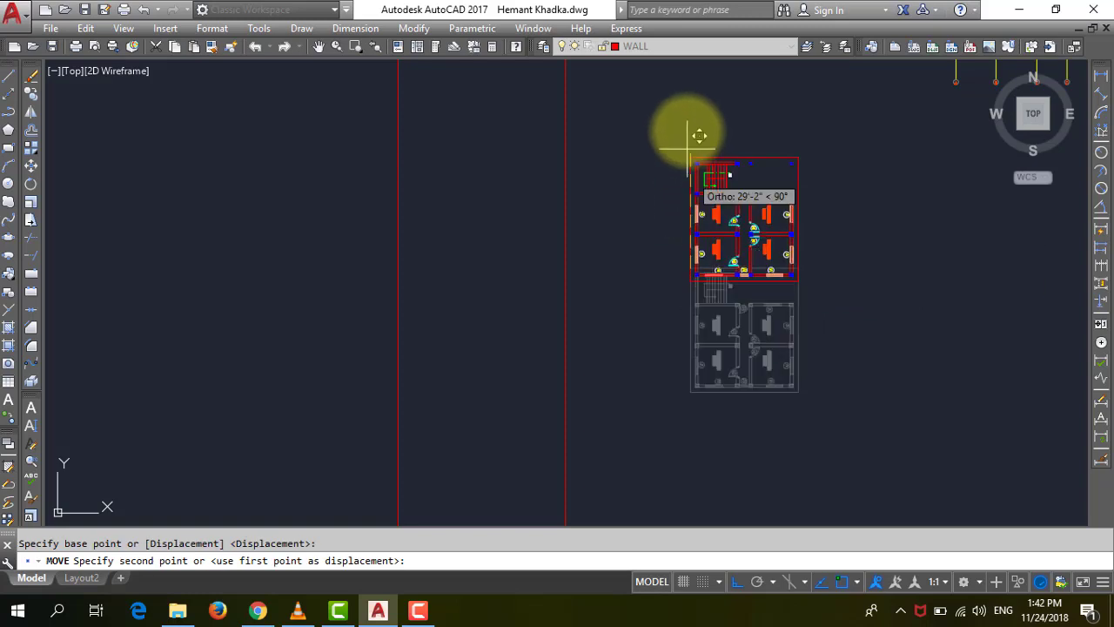
left_click(692, 101)
scroll(740, 218, "up", 5)
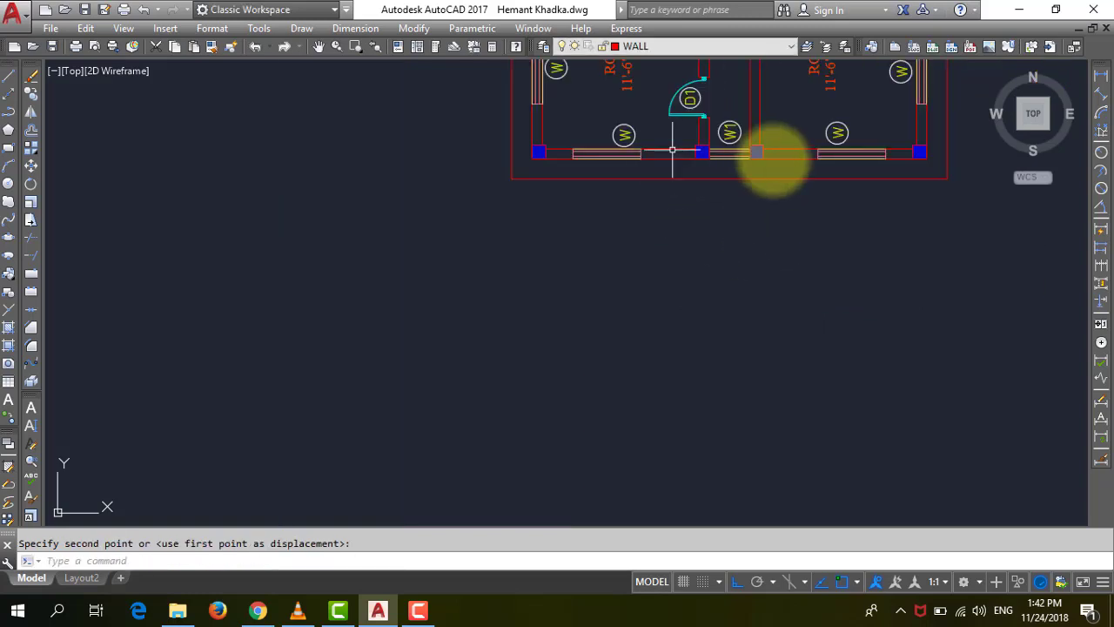
scroll(784, 226, "down", 3)
scroll(794, 209, "down", 1)
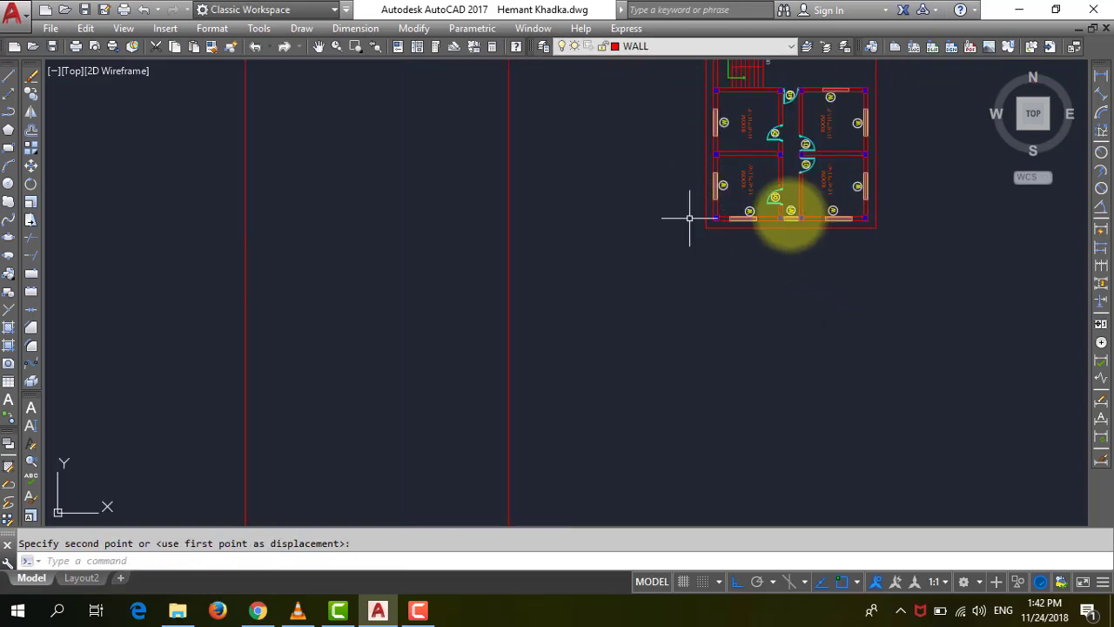
scroll(809, 229, "up", 6)
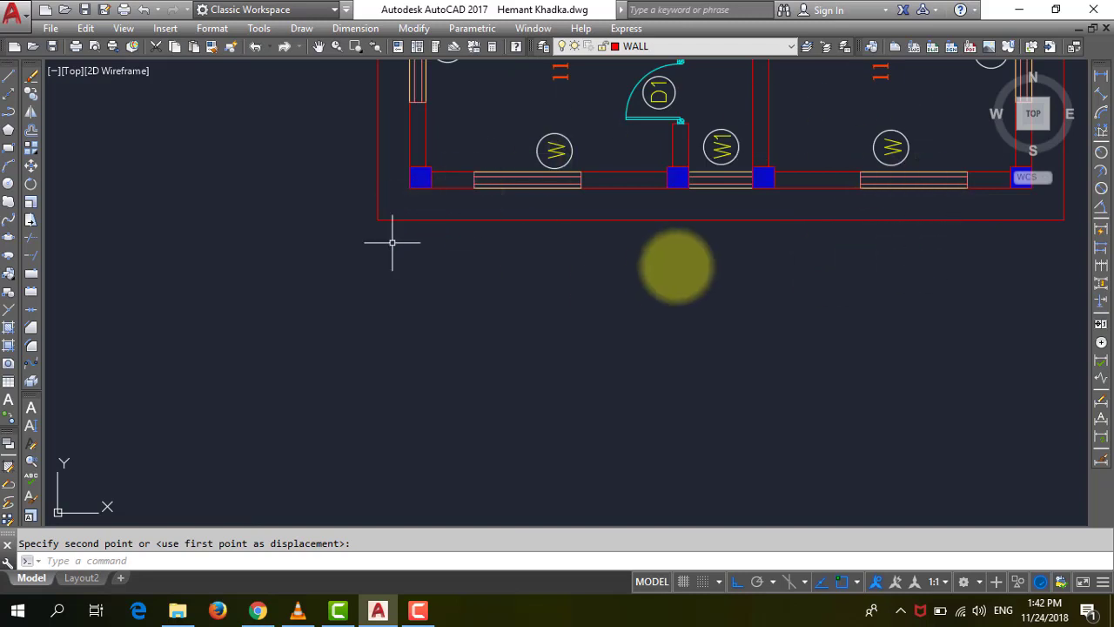
scroll(771, 266, "down", 4)
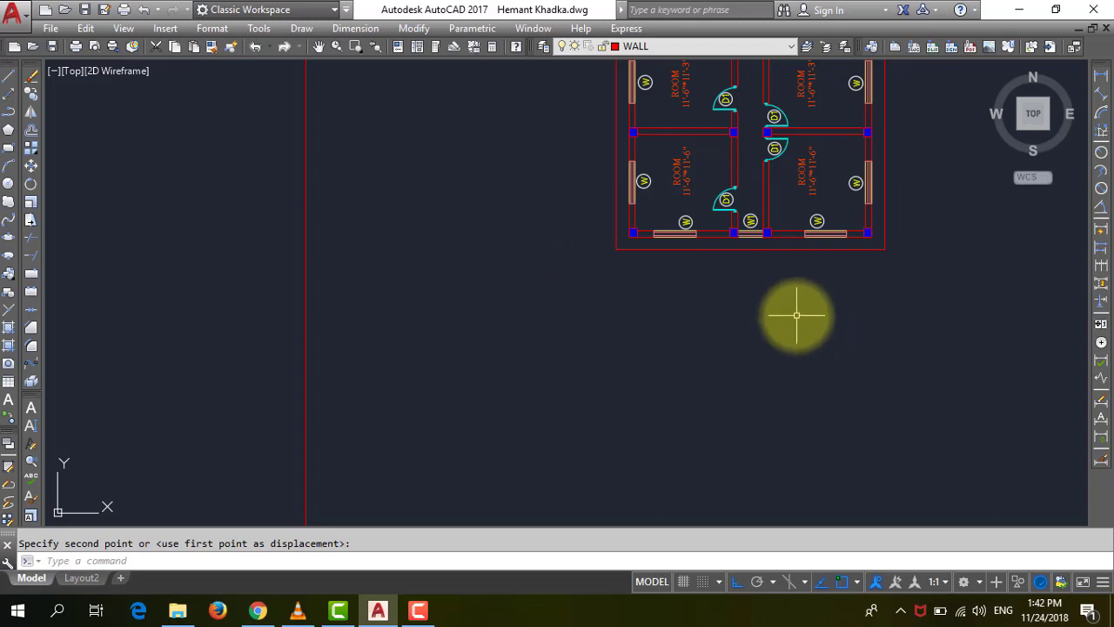
left_click(8, 95)
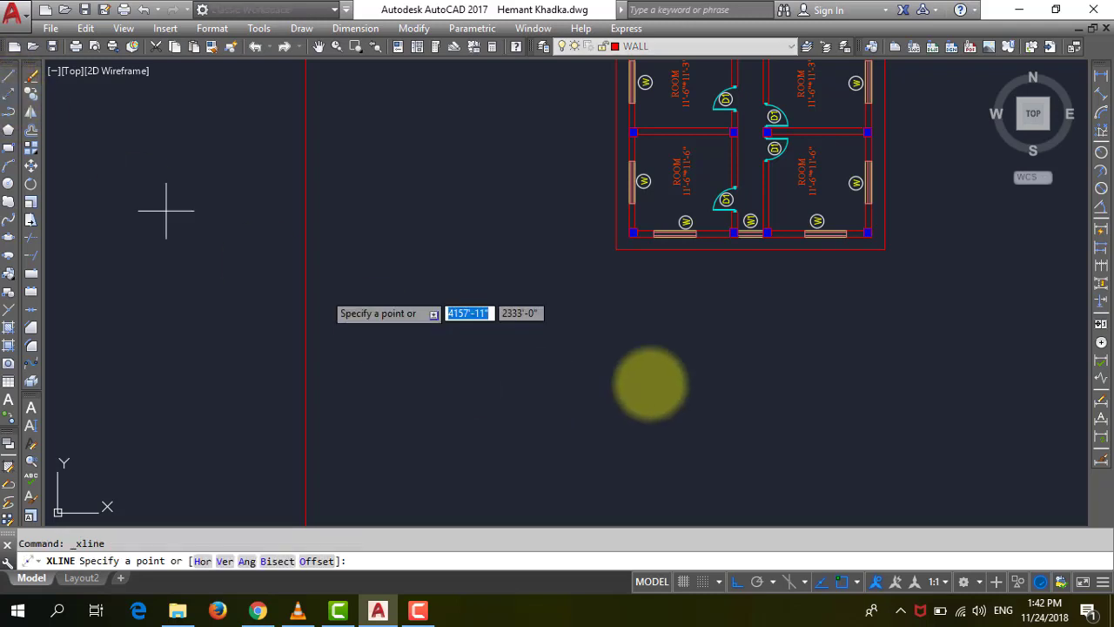
left_click(617, 252)
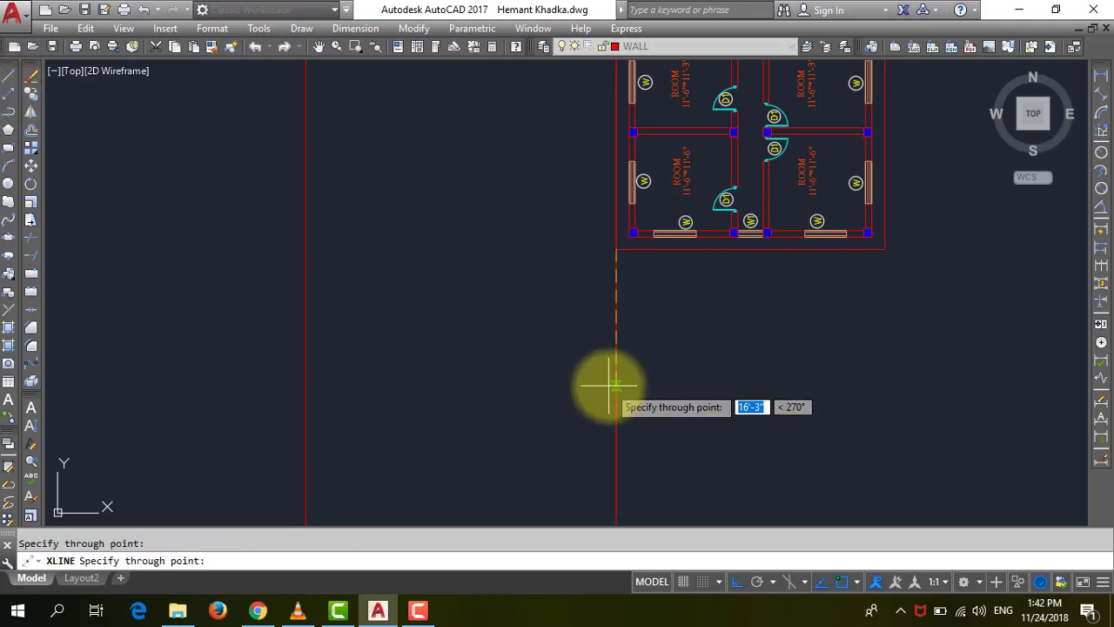
left_click(612, 384)
scroll(601, 331, "down", 5)
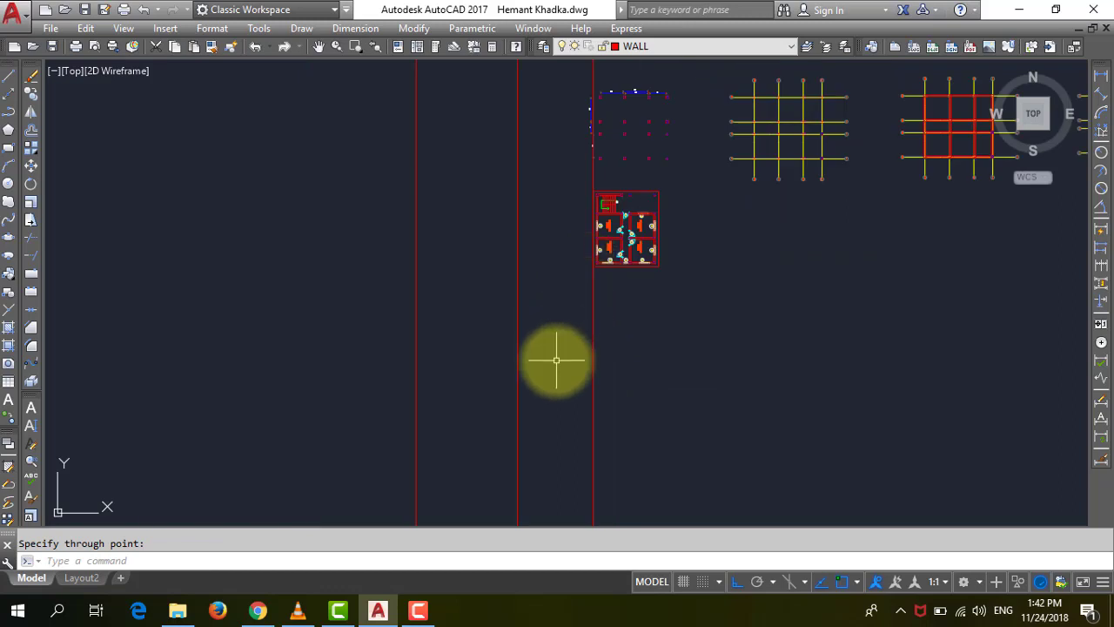
scroll(556, 360, "up", 2)
left_click(647, 375)
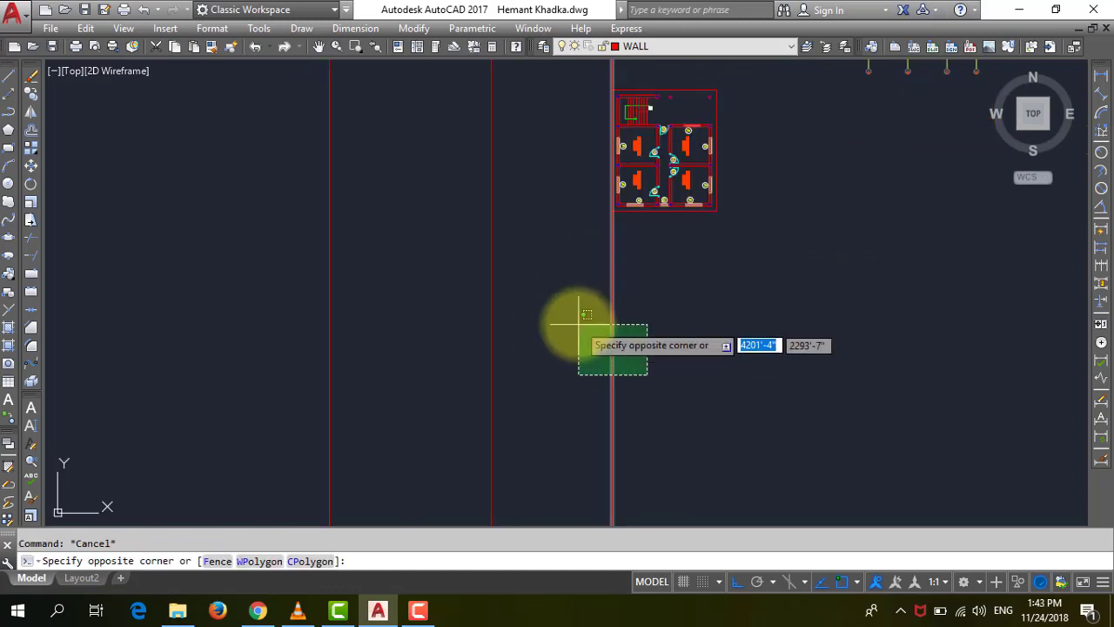
left_click(576, 328)
key("Delete")
type("x")
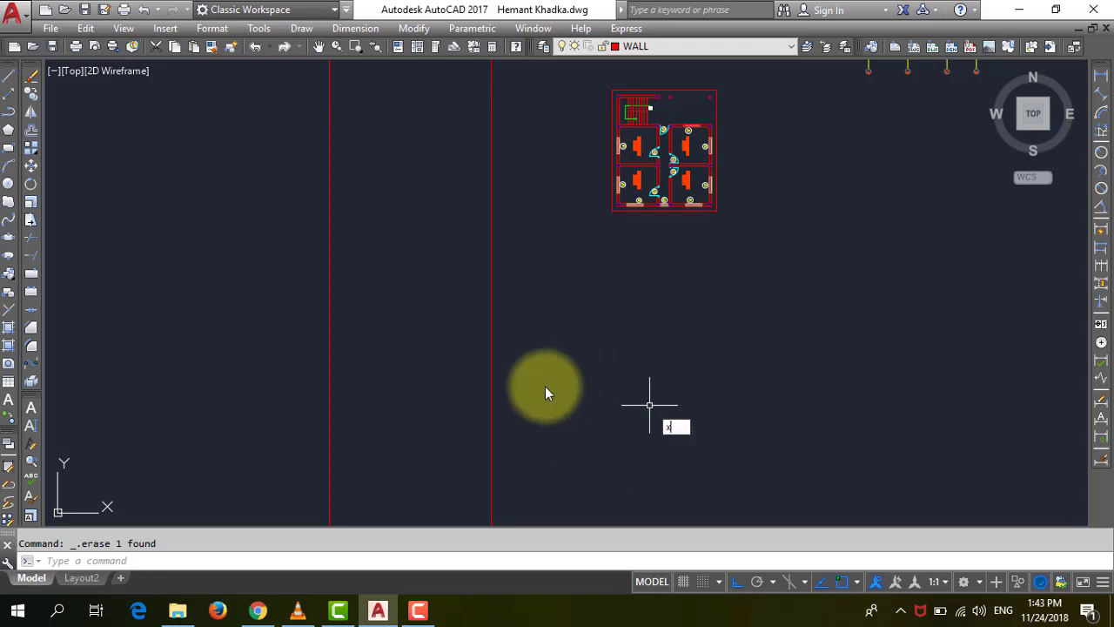
type("l")
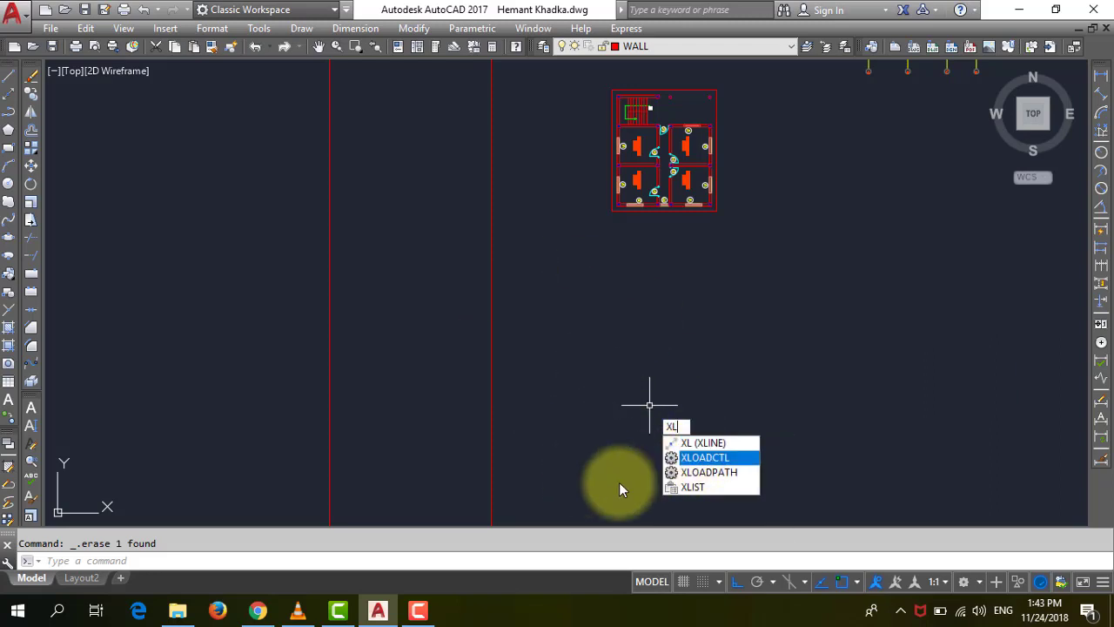
key("Return")
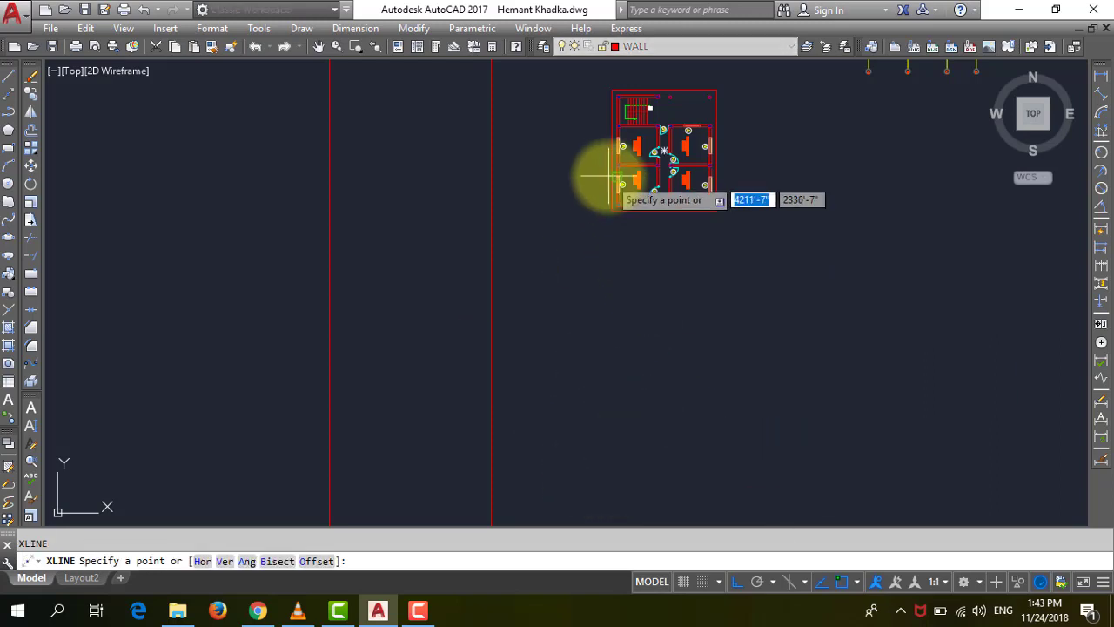
left_click(612, 190)
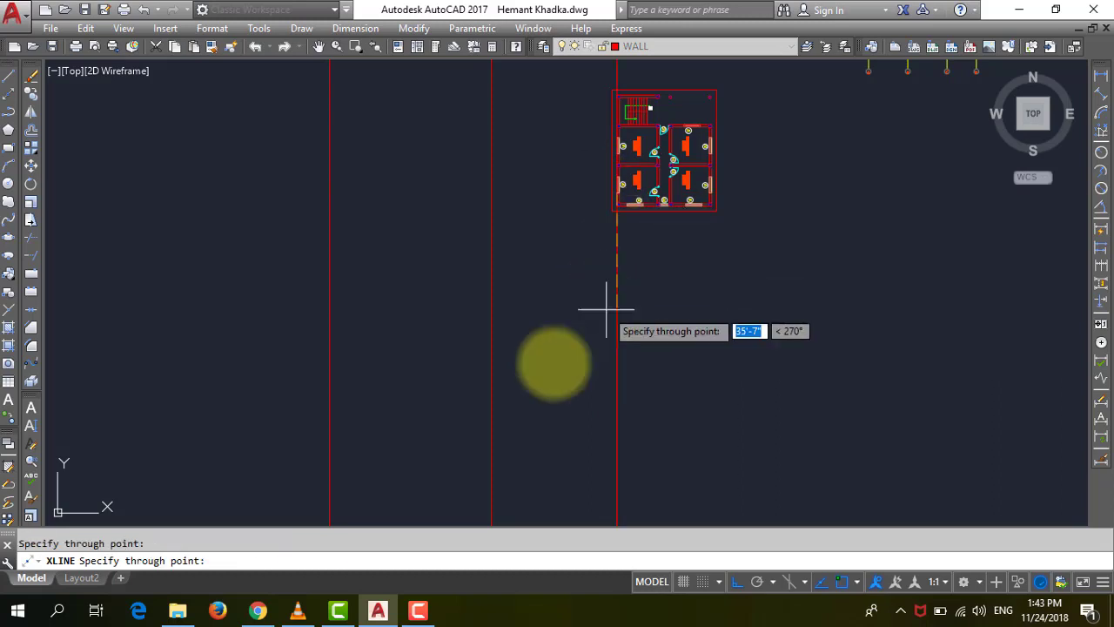
left_click(526, 396)
key("Escape")
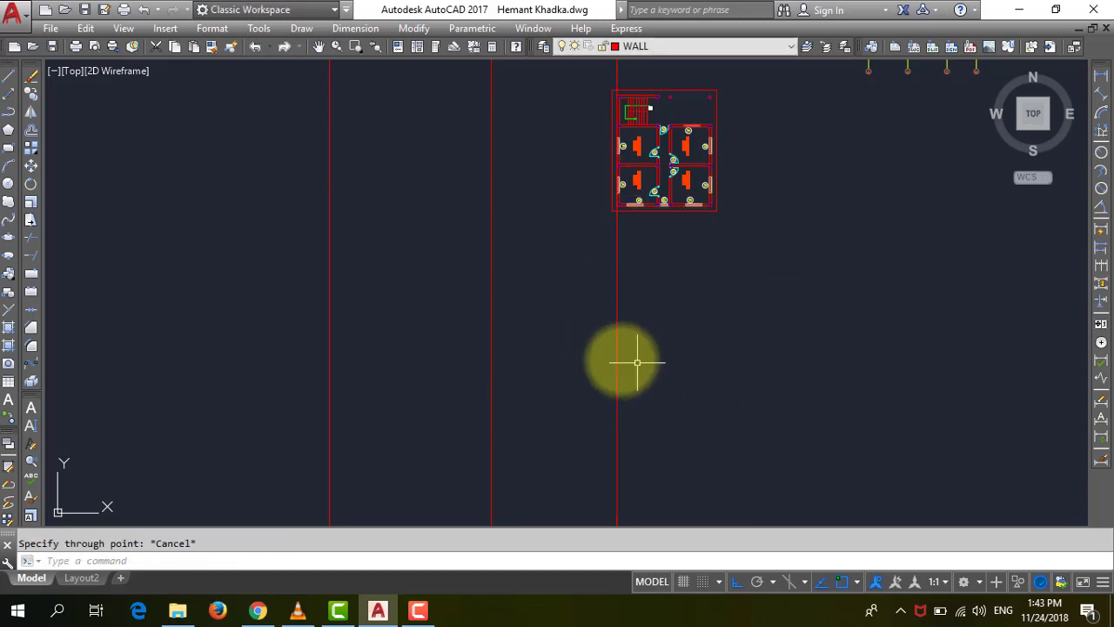
left_click(617, 348)
key("Delete")
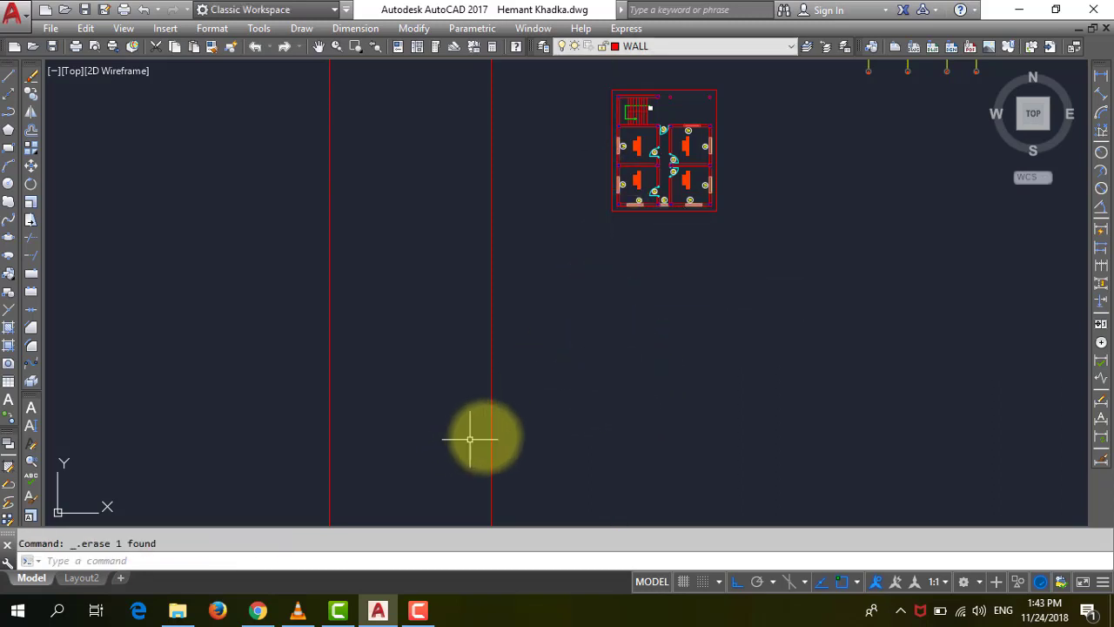
Step: Switch the current layer from WALL to 'construction line' using the Layer dropdown
scroll(662, 383, "down", 2)
scroll(649, 165, "up", 2)
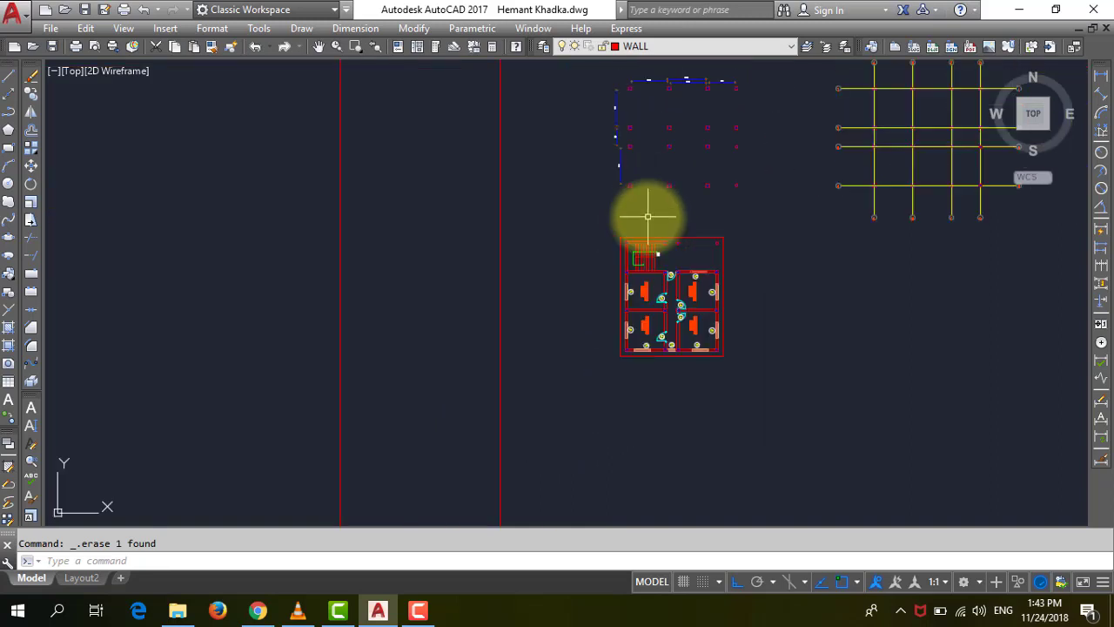
scroll(684, 323, "up", 4)
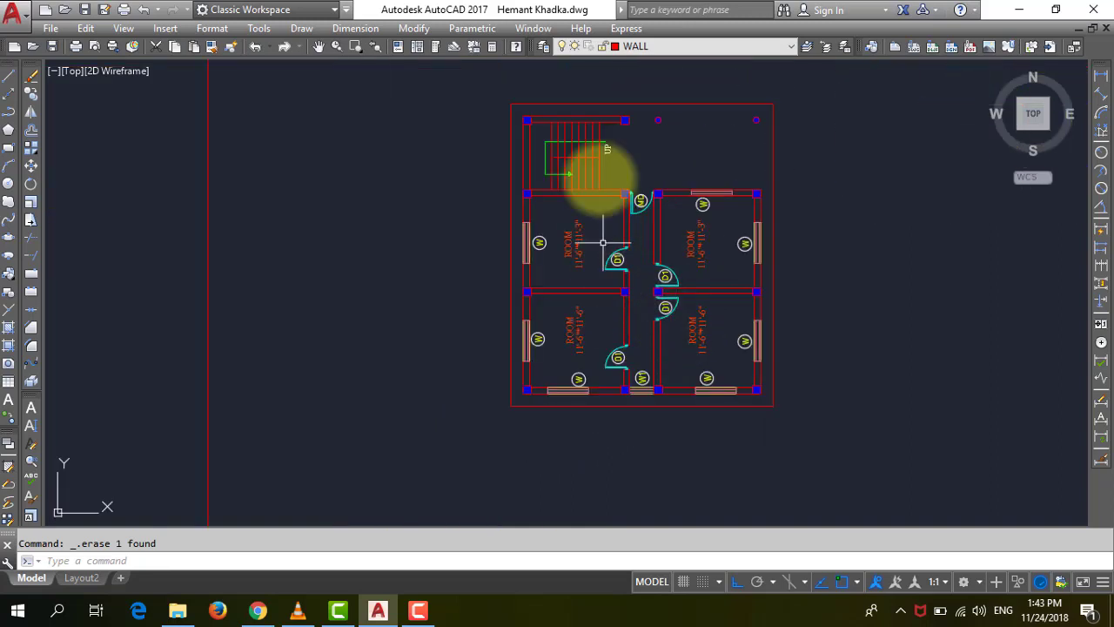
left_click(620, 48)
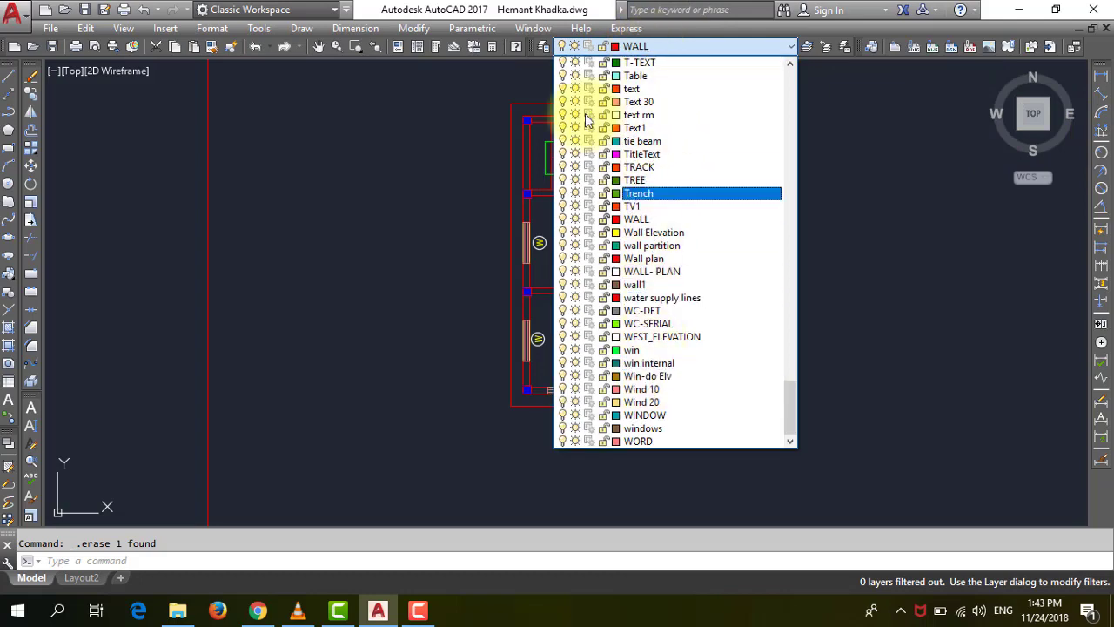
scroll(635, 144, "up", 3)
scroll(640, 130, "up", 3)
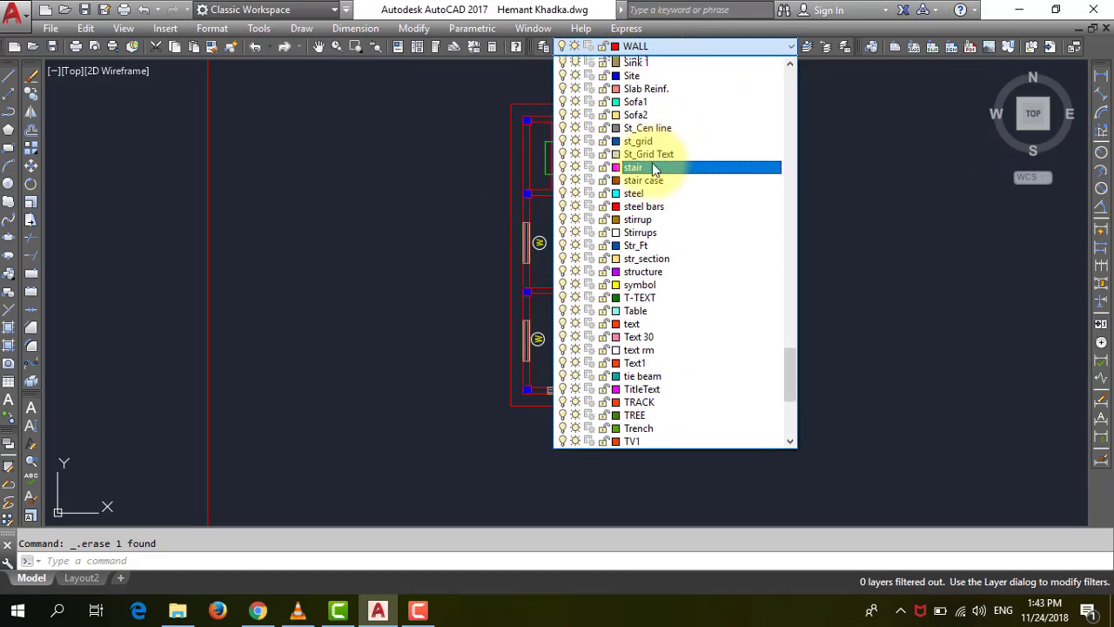
scroll(644, 114, "up", 3)
scroll(647, 100, "up", 3)
scroll(647, 100, "up", 3)
scroll(647, 101, "up", 3)
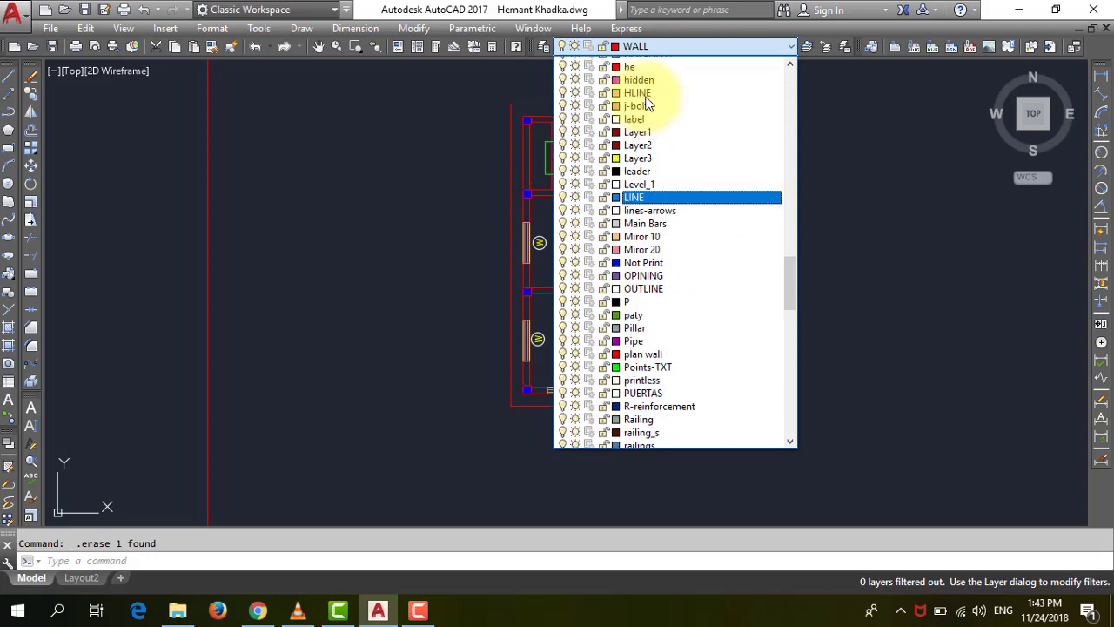
scroll(647, 102, "up", 3)
scroll(647, 103, "up", 3)
scroll(646, 103, "up", 3)
scroll(647, 102, "up", 3)
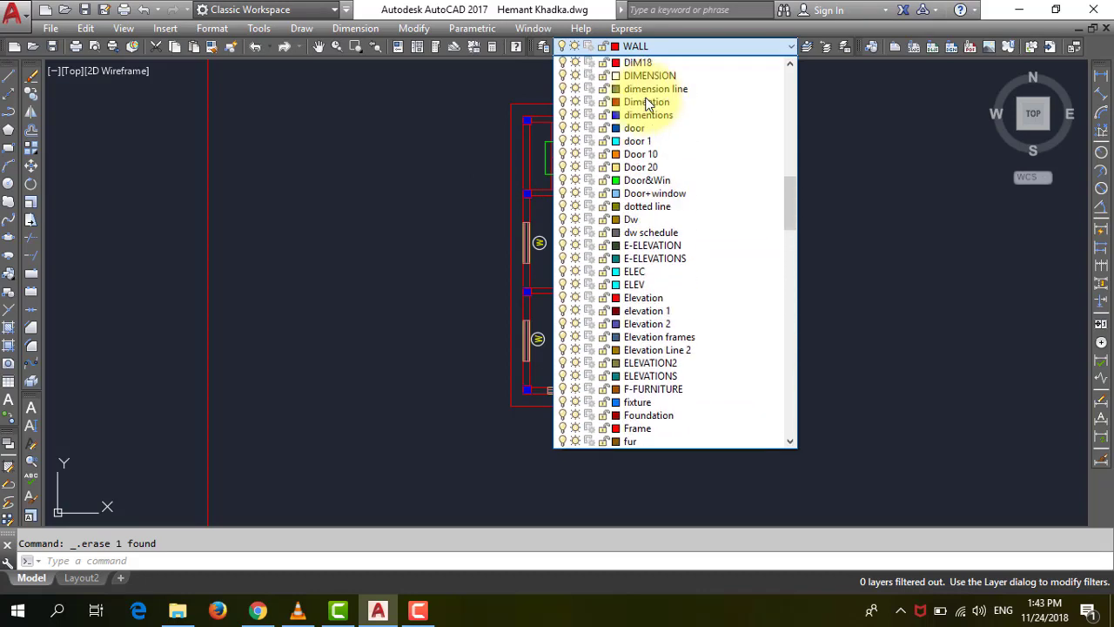
scroll(647, 103, "up", 3)
scroll(647, 103, "up", 3)
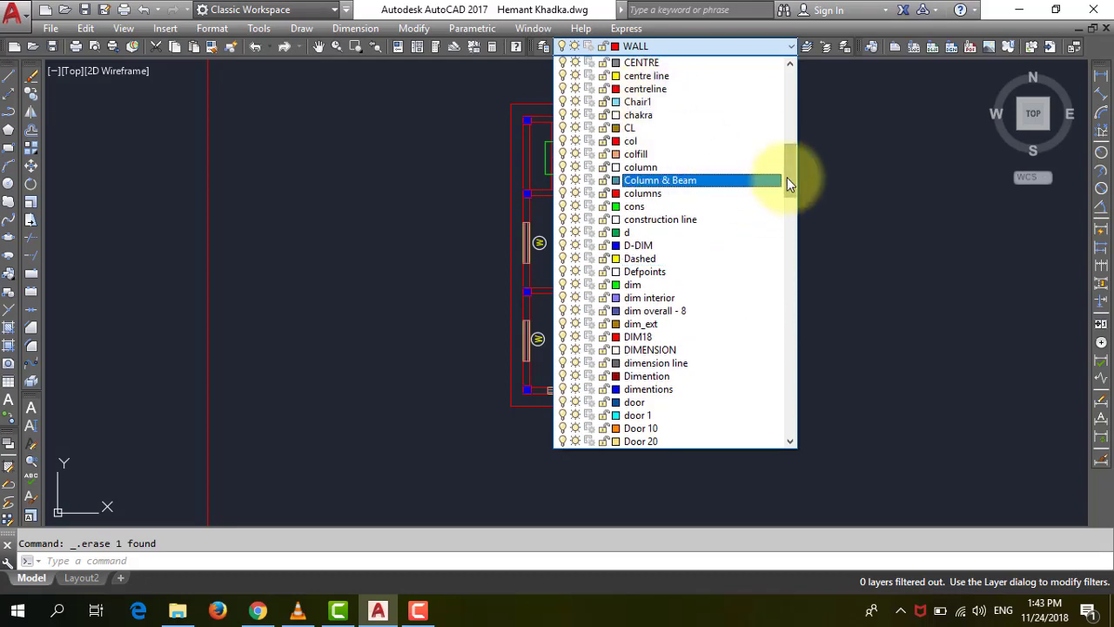
left_click_drag(788, 172, 790, 167)
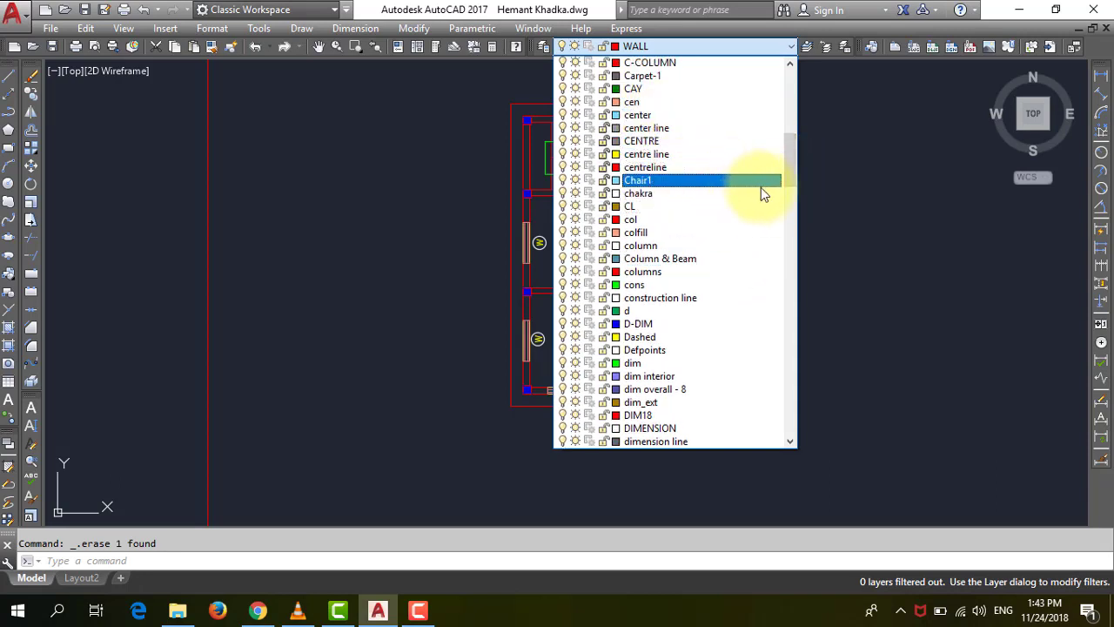
left_click(688, 298)
type("X")
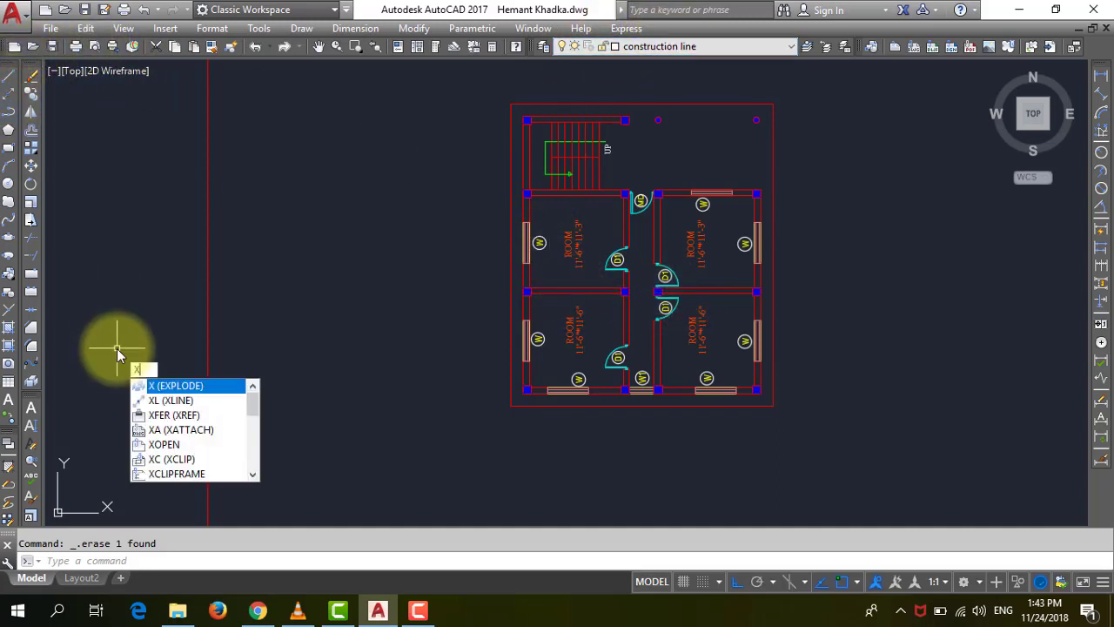
type("l")
key("Return")
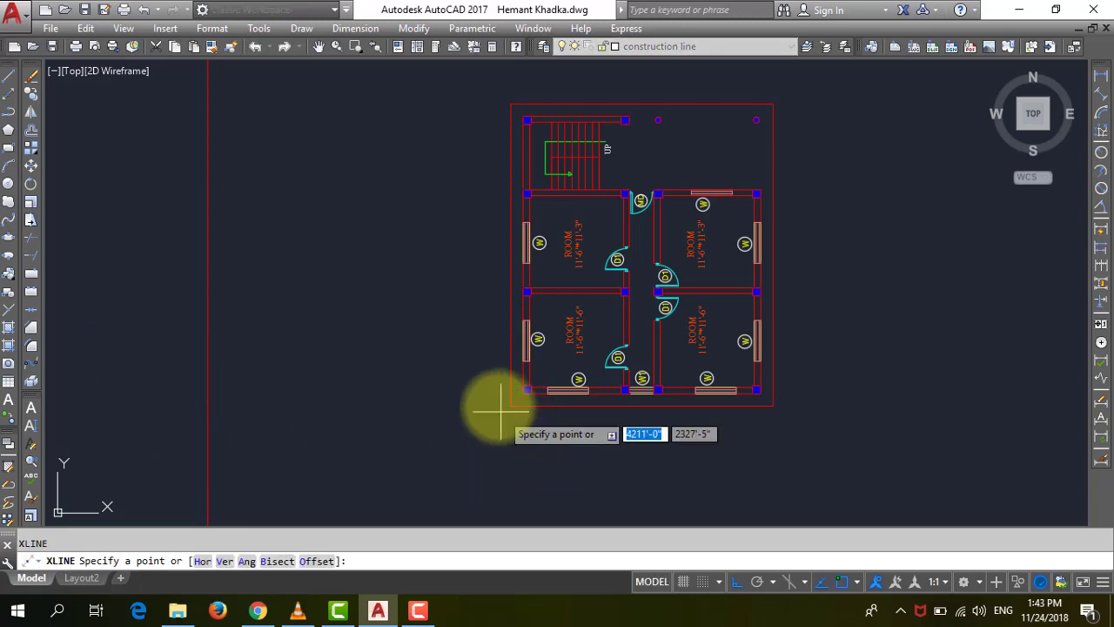
left_click(510, 404)
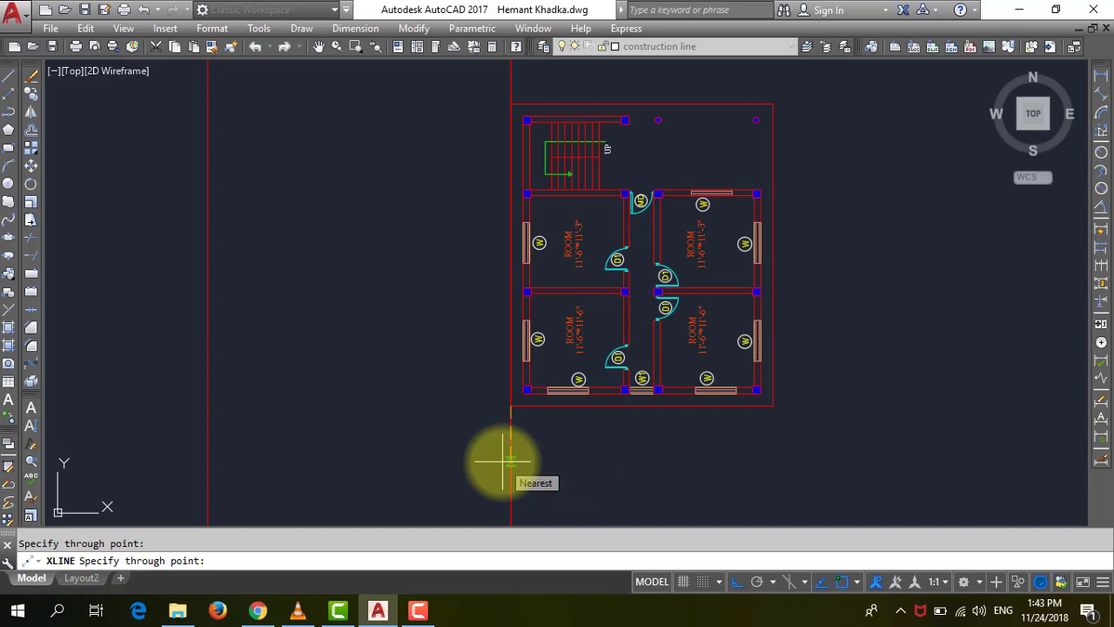
key("Return")
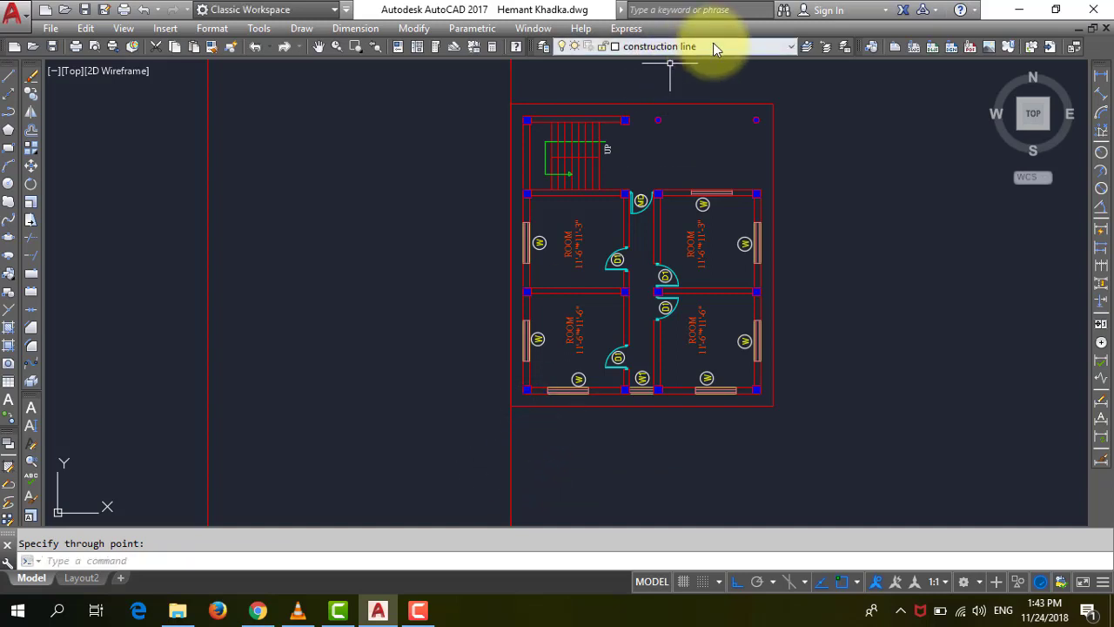
left_click(794, 44)
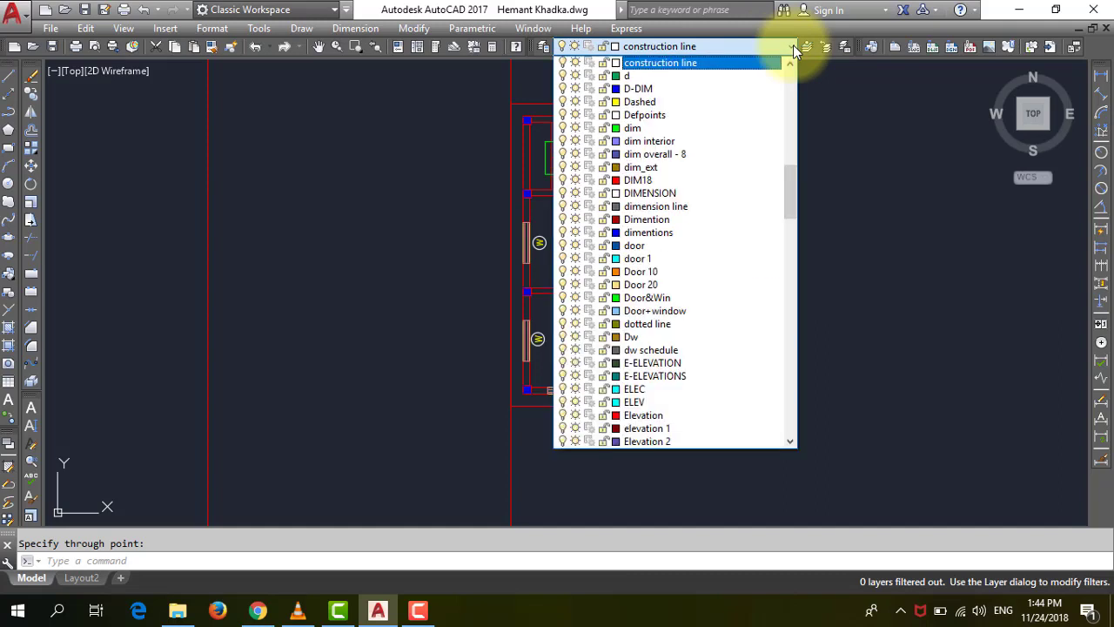
left_click(793, 45)
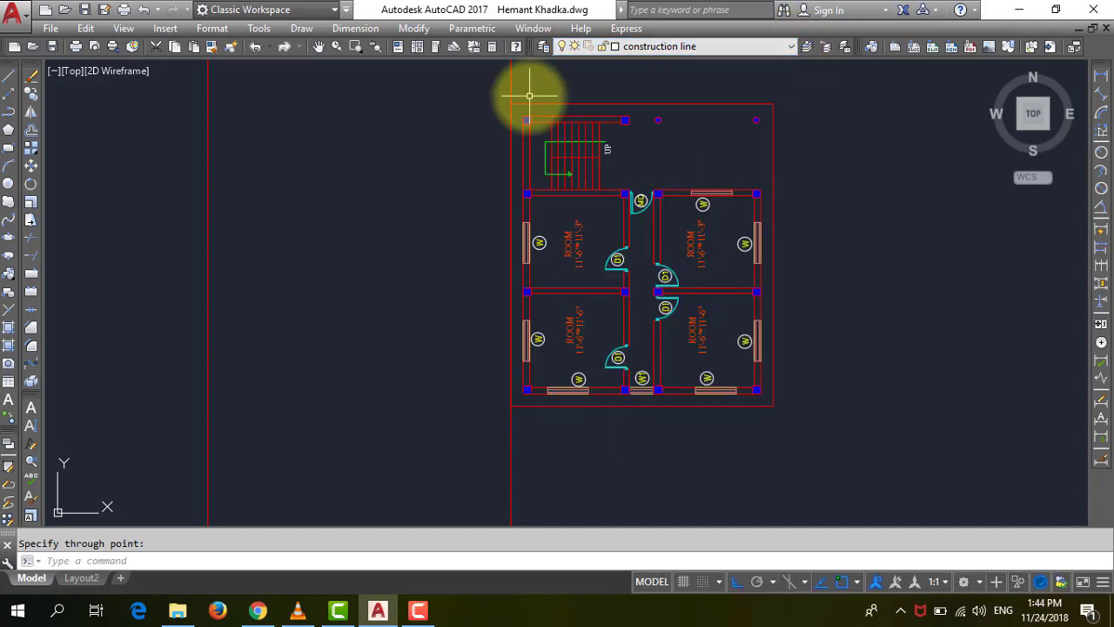
left_click(510, 76)
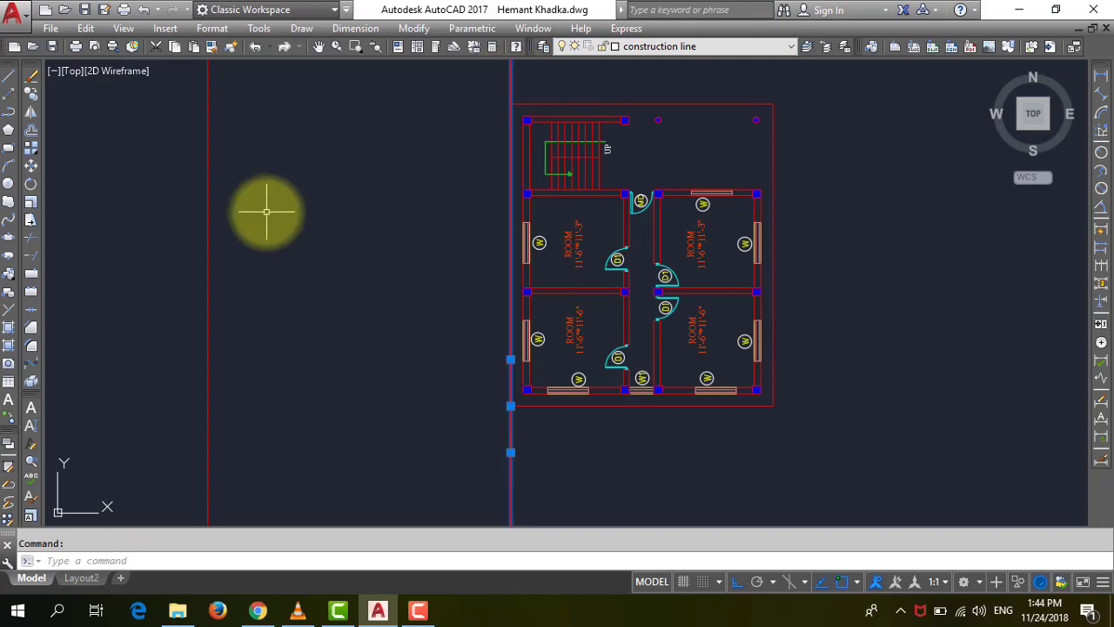
key("Delete")
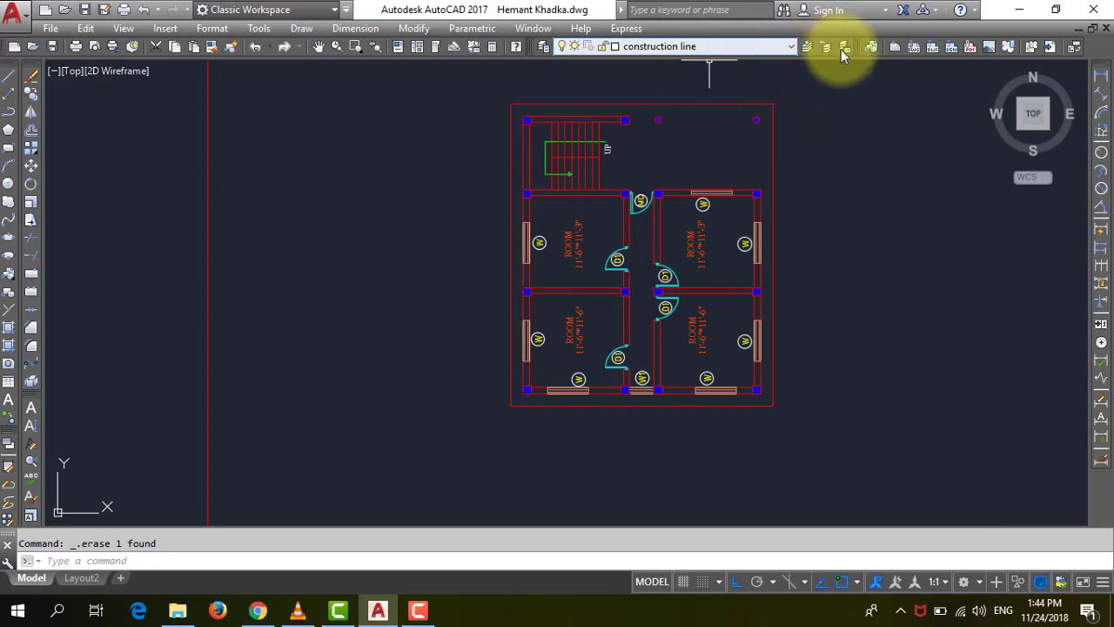
Step: Show the Layers II toolbar and dock it next to the other layer tools
right_click(859, 47)
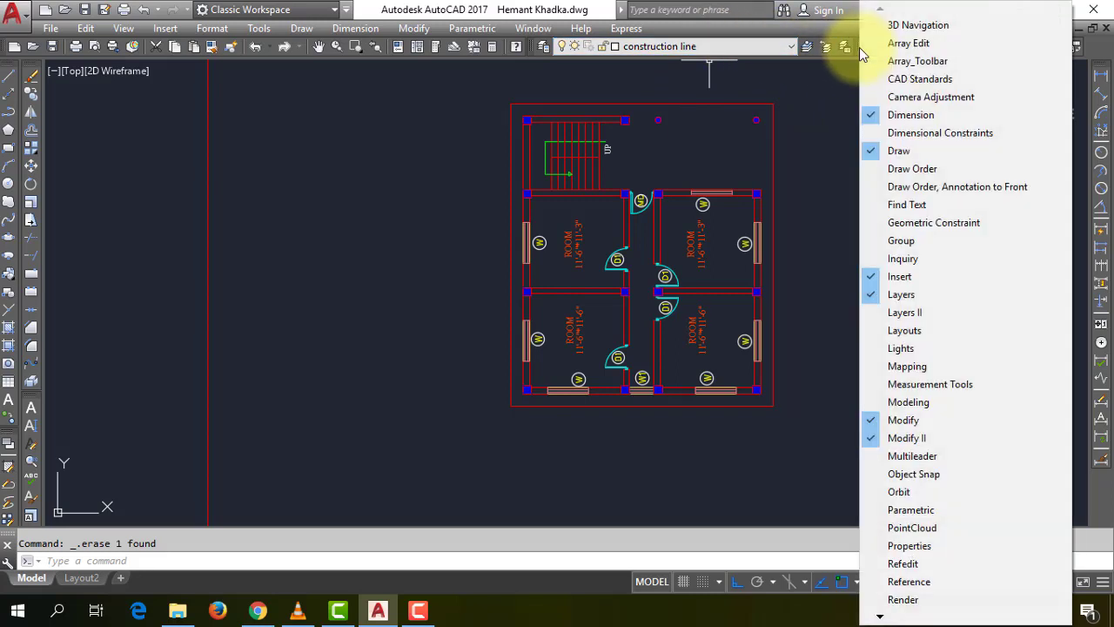
left_click(903, 312)
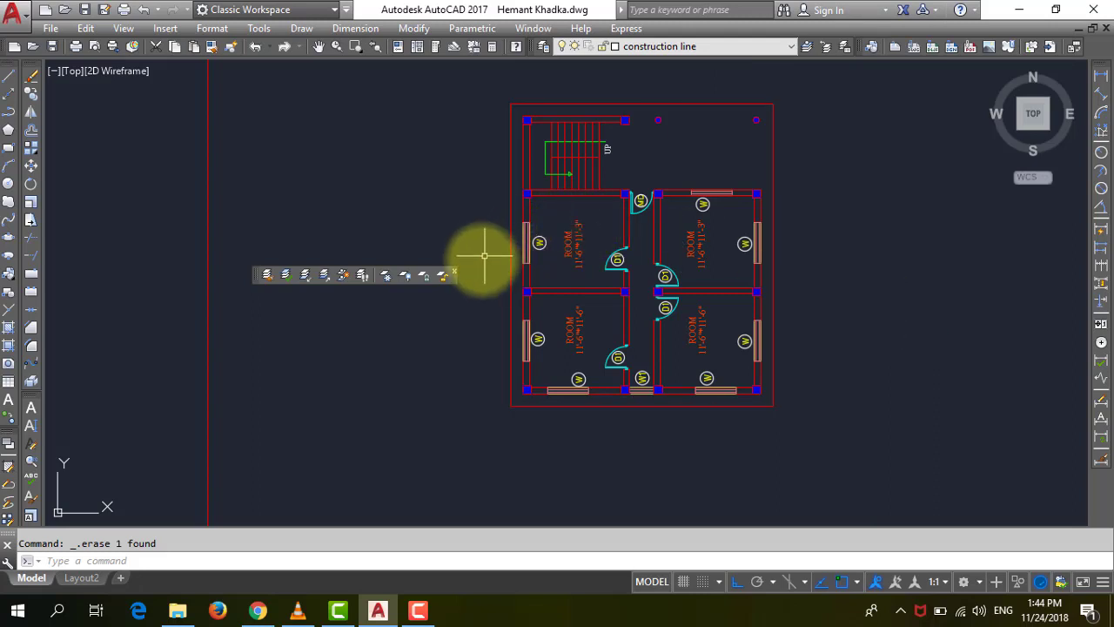
mouse_move(454, 276)
left_mouse_down()
mouse_move(505, 186)
mouse_move(833, 49)
left_mouse_up()
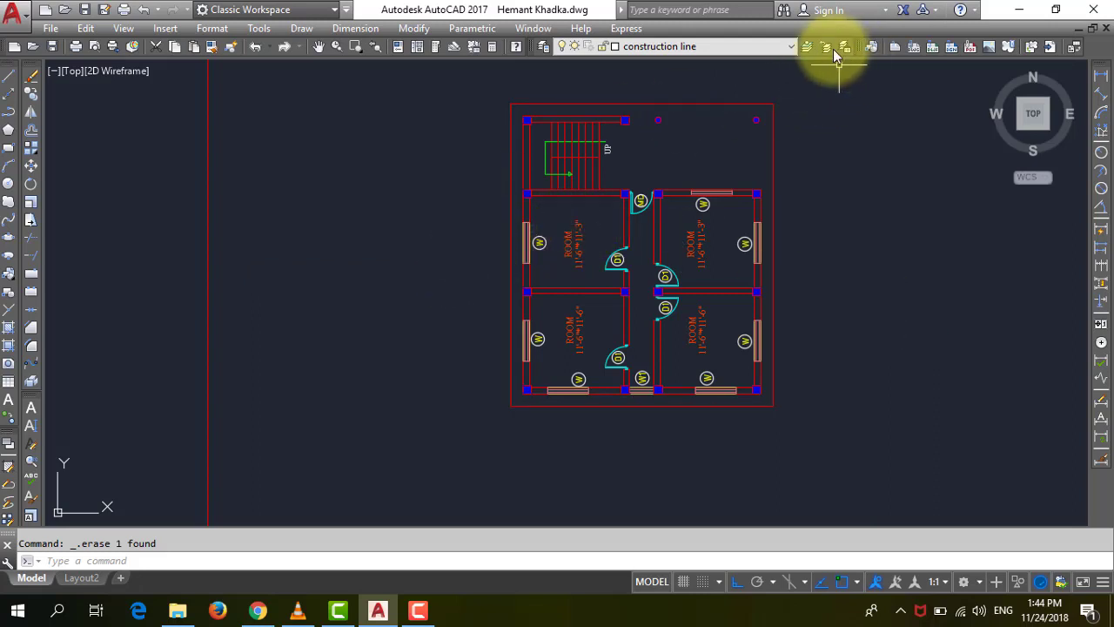
Step: Show the Properties toolbar and change the current object colour from Red to ByLayer
right_click(861, 51)
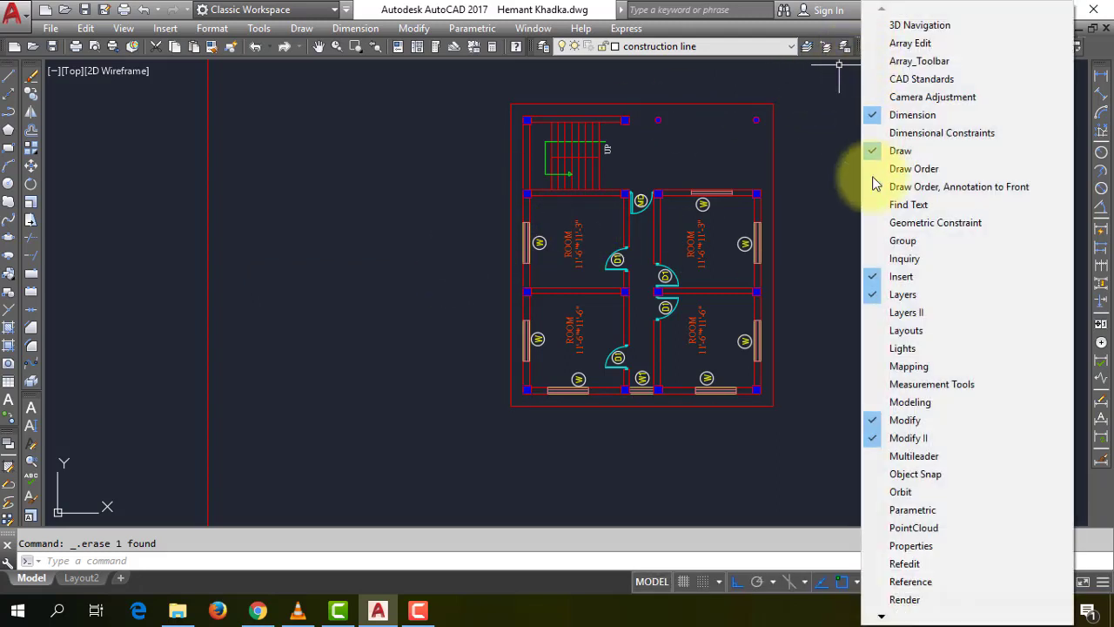
left_click(938, 557)
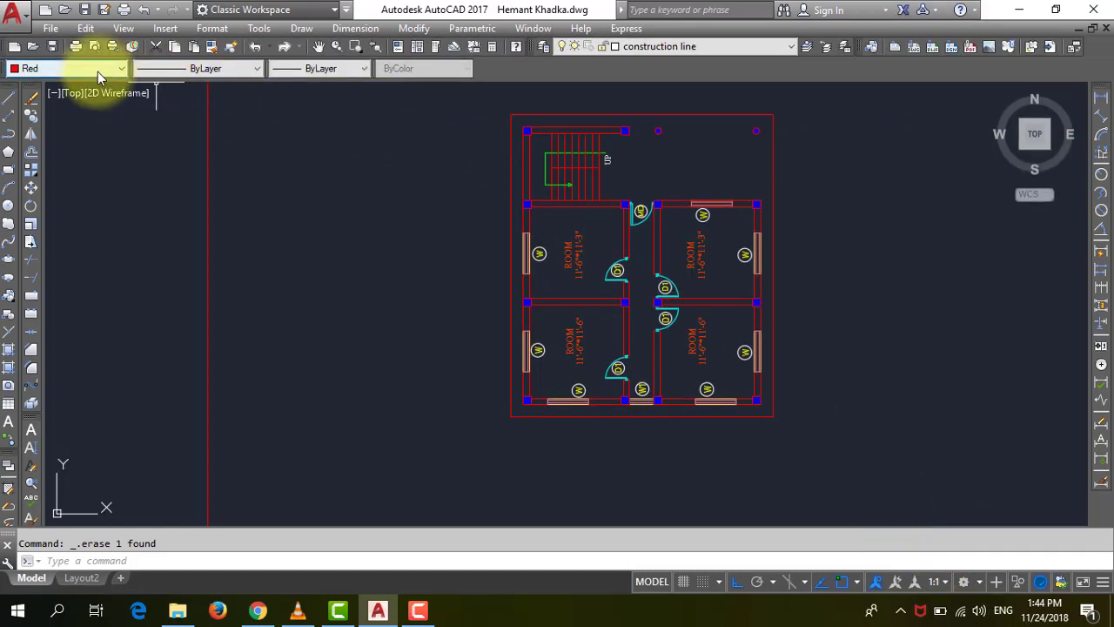
left_click(98, 72)
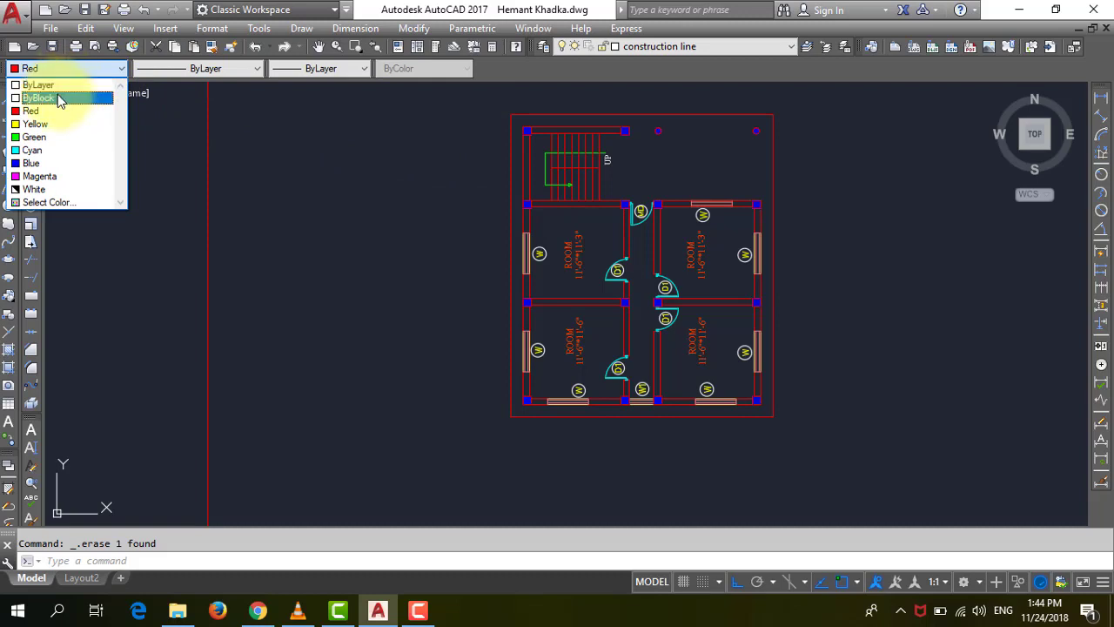
left_click(59, 91)
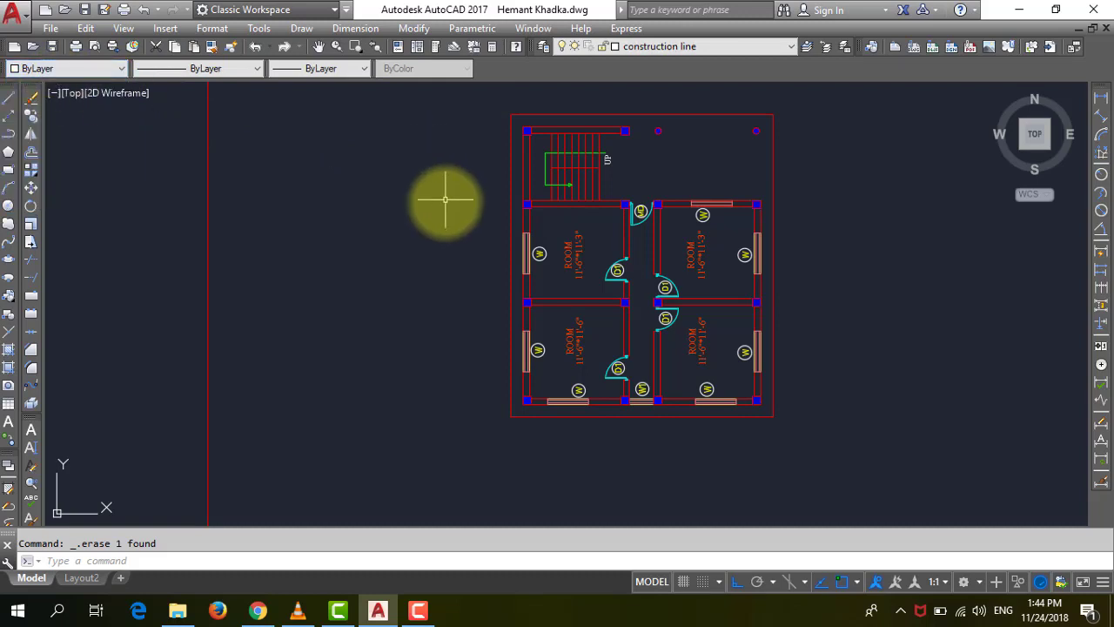
left_click(8, 116)
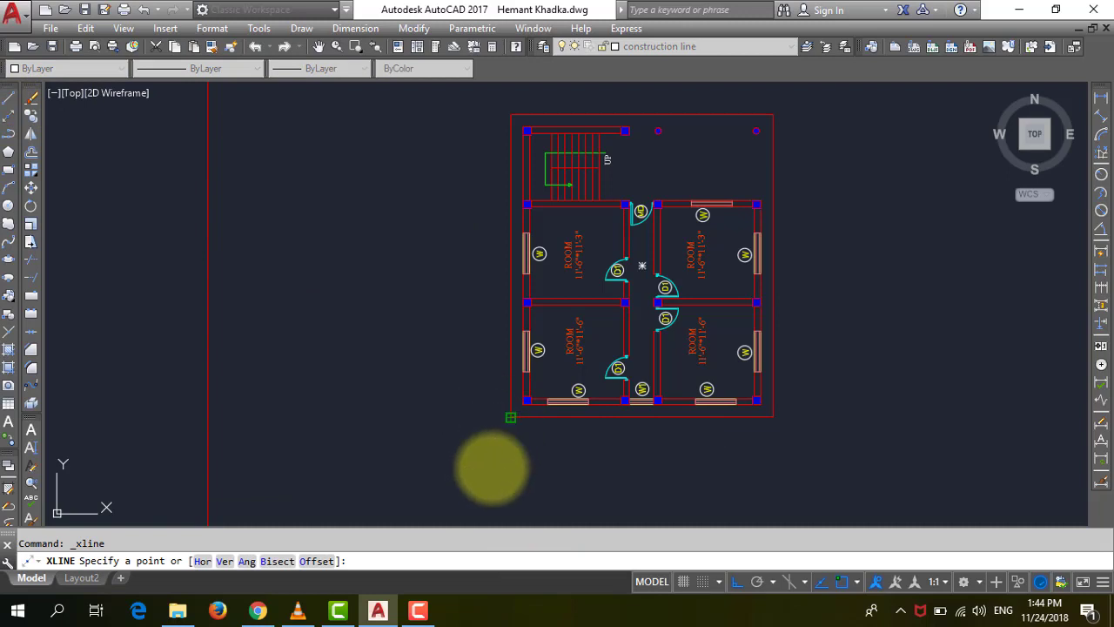
Step: Place vertical construction lines along the plan's left edge and through the lower-left column corner
left_click(490, 467)
left_click(493, 492)
key("Return")
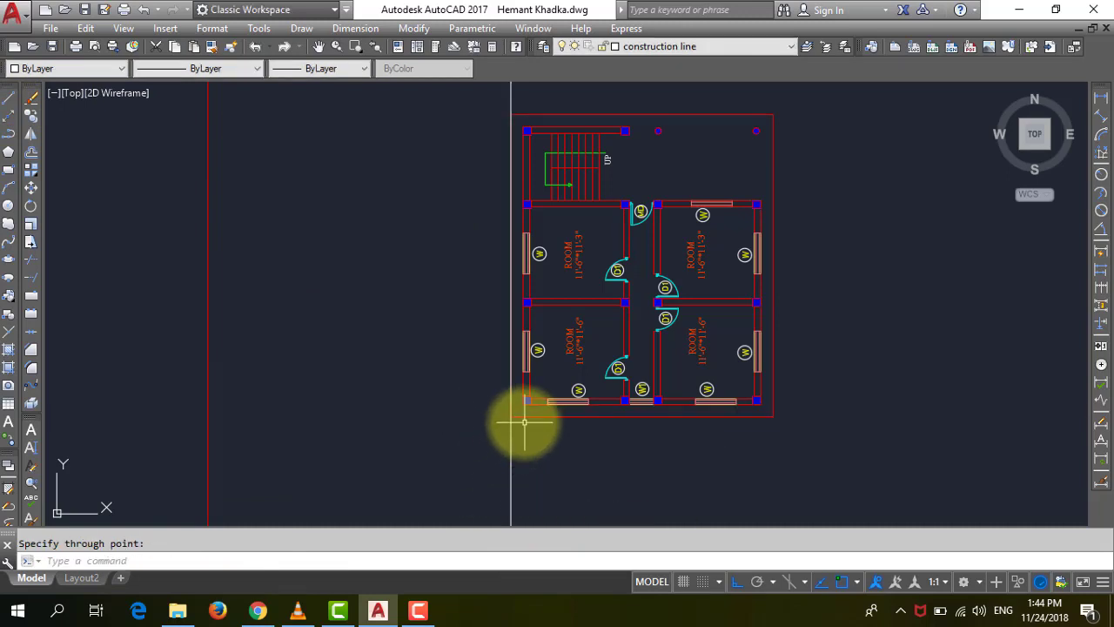
scroll(522, 424, "up", 4)
scroll(514, 400, "up", 2)
scroll(500, 364, "up", 2)
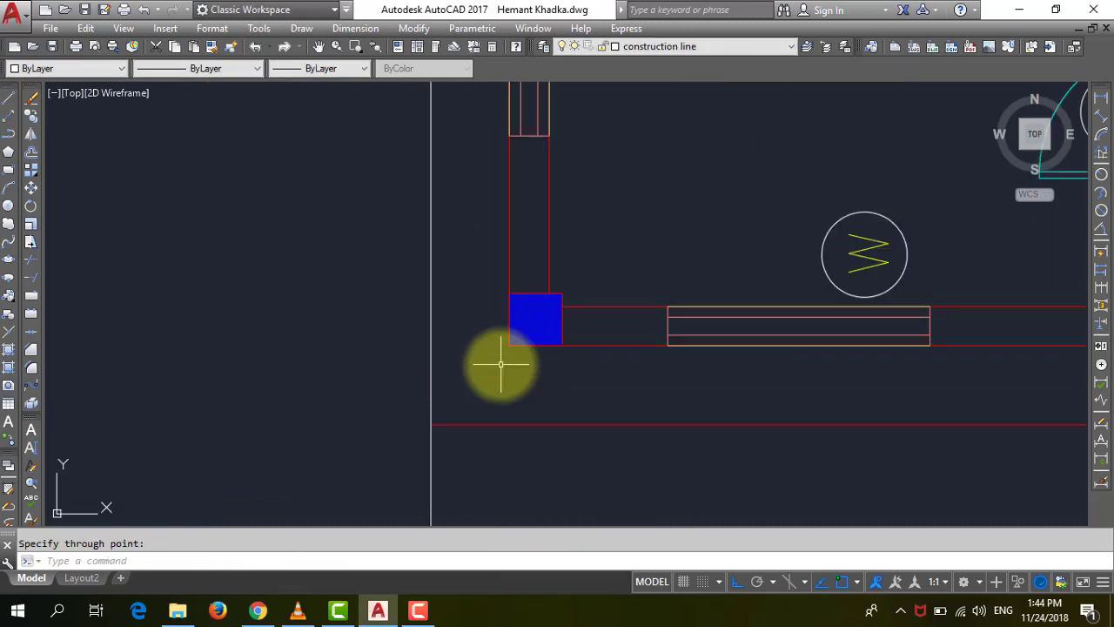
key("Return")
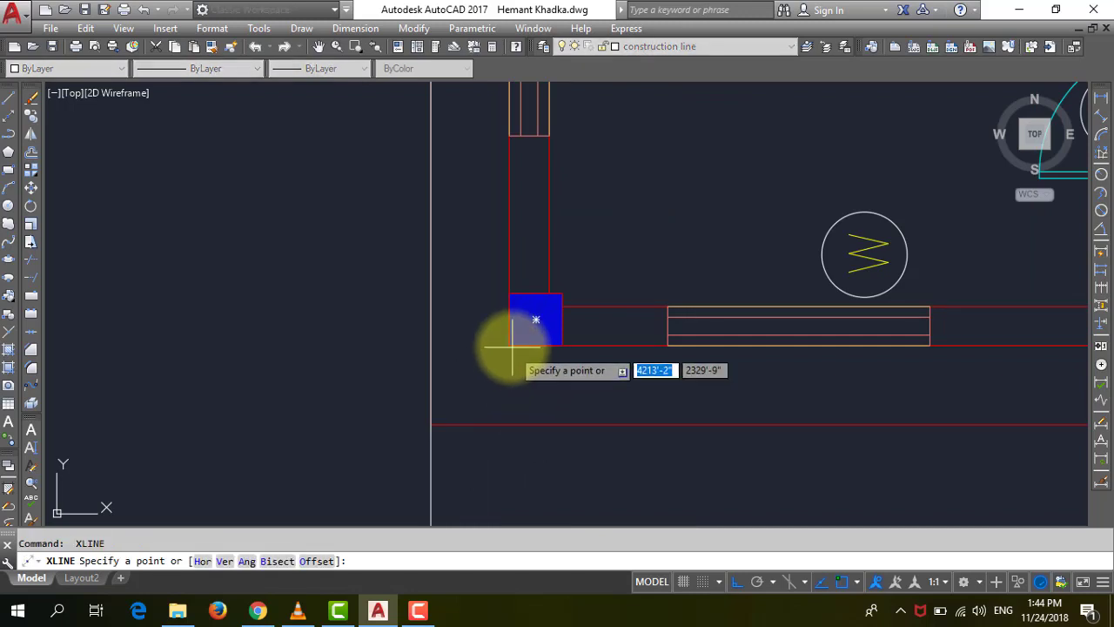
left_click(509, 346)
left_click(503, 459)
key("Return")
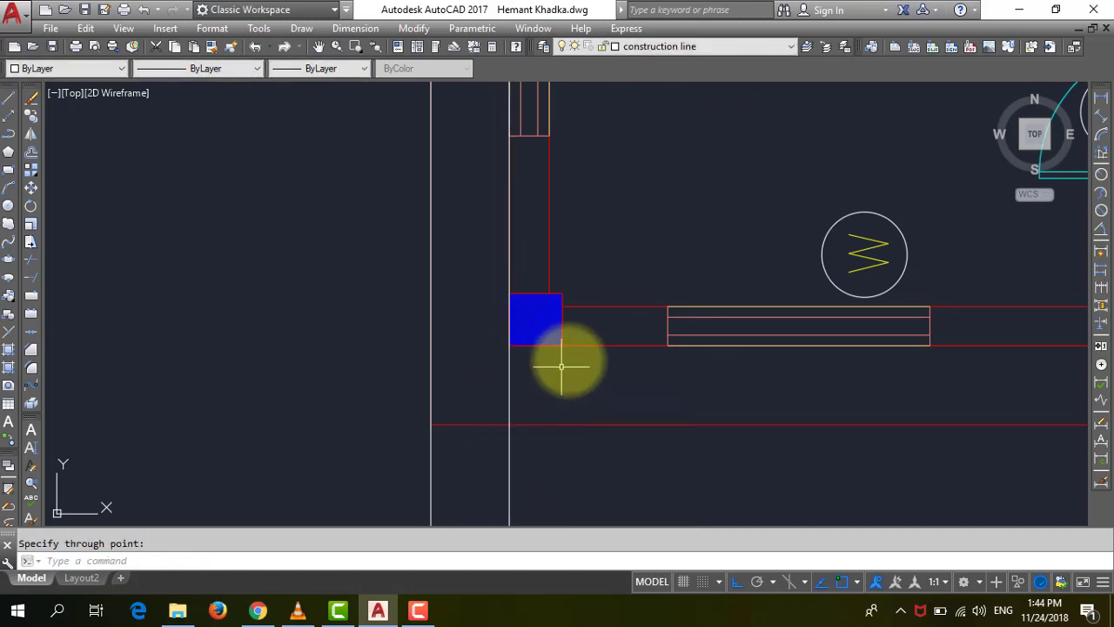
Step: Project vertical construction lines through both ends of the bottom window
scroll(566, 363, "down", 2)
key("Return")
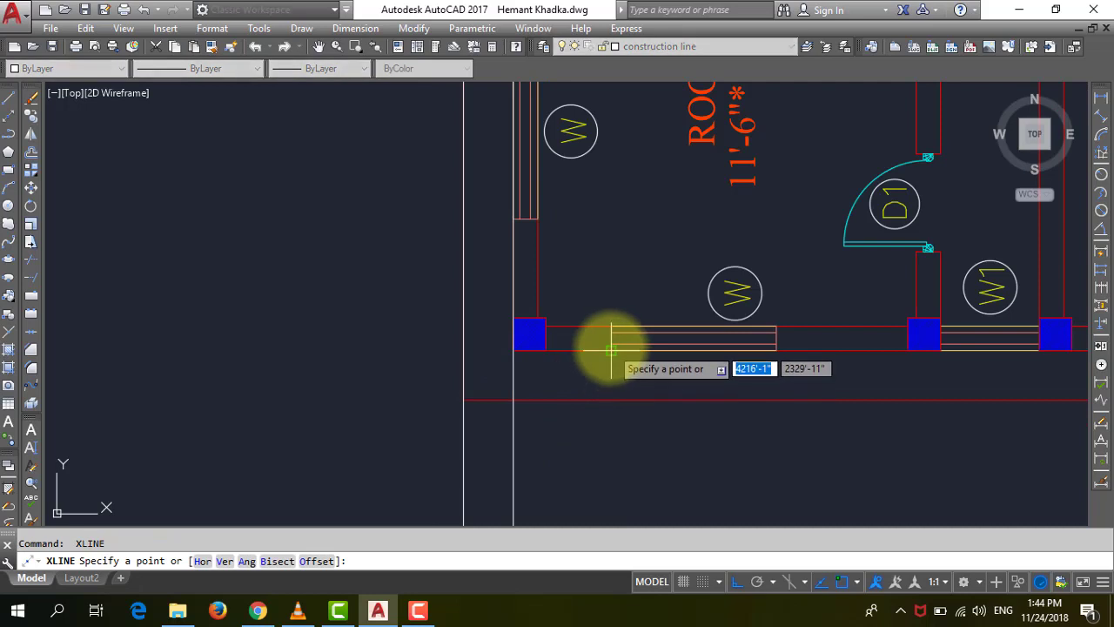
left_click(611, 349)
left_click(598, 440)
key("Return")
key("Return")
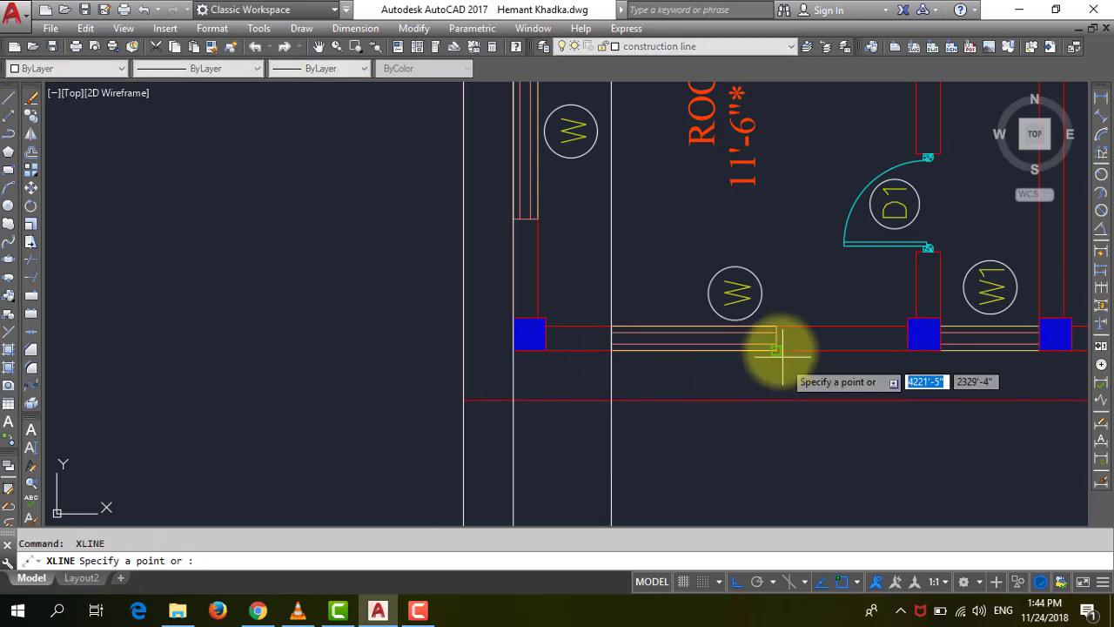
left_click(777, 349)
left_click(767, 444)
key("Return")
Step: Add vertical construction lines through the next bottom column and the column beside window W1
scroll(542, 378, "down", 2)
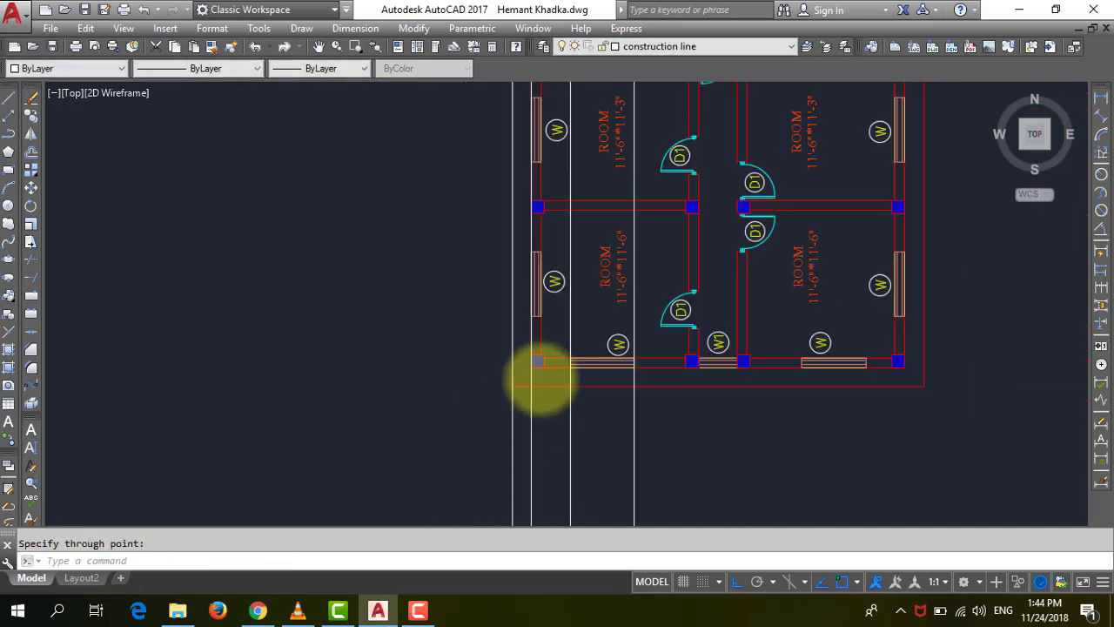
scroll(635, 386, "down", 1)
scroll(654, 366, "up", 2)
scroll(640, 342, "up", 2)
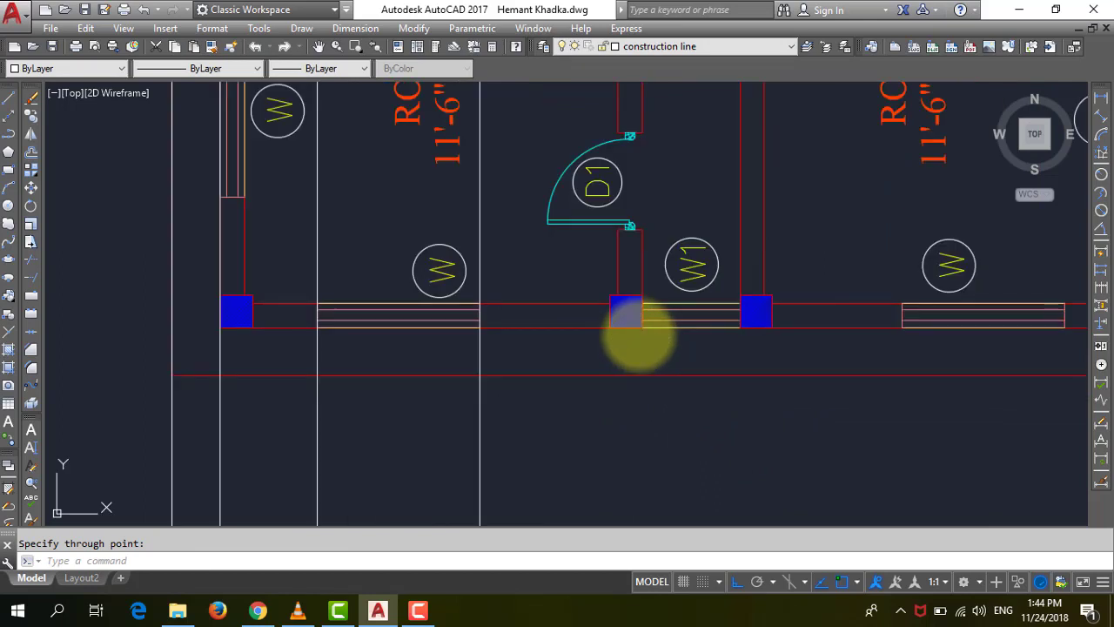
key("Return")
left_click(634, 312)
left_click(642, 423)
key("Return")
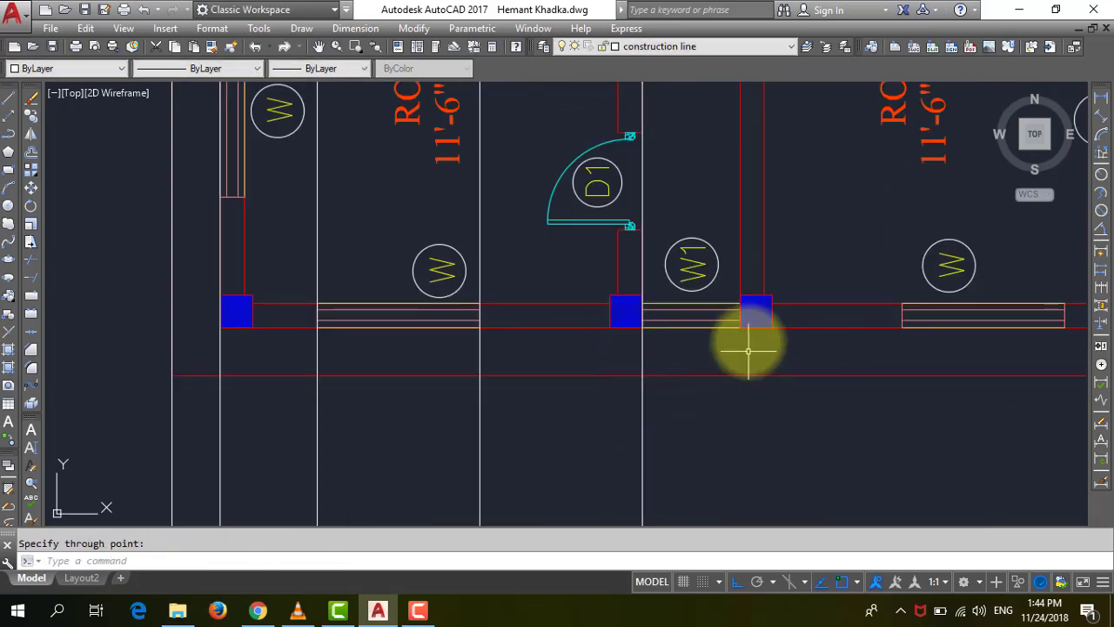
key("Return")
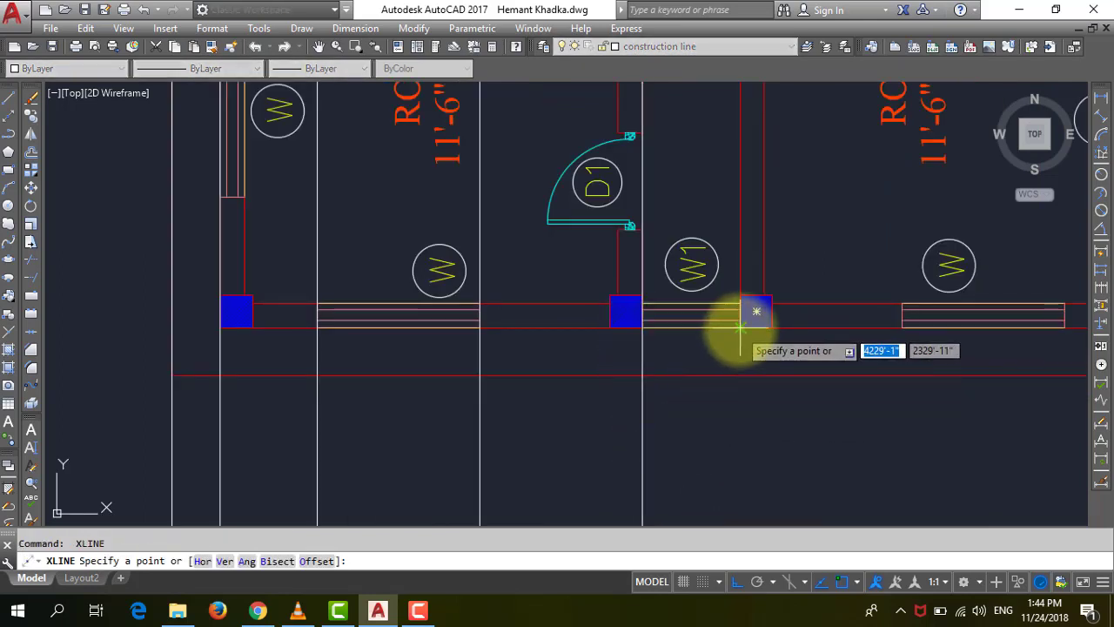
left_click(741, 328)
left_click(738, 444)
key("Return")
Step: Project vertical construction lines through both ends of the right window
scroll(589, 378, "down", 3)
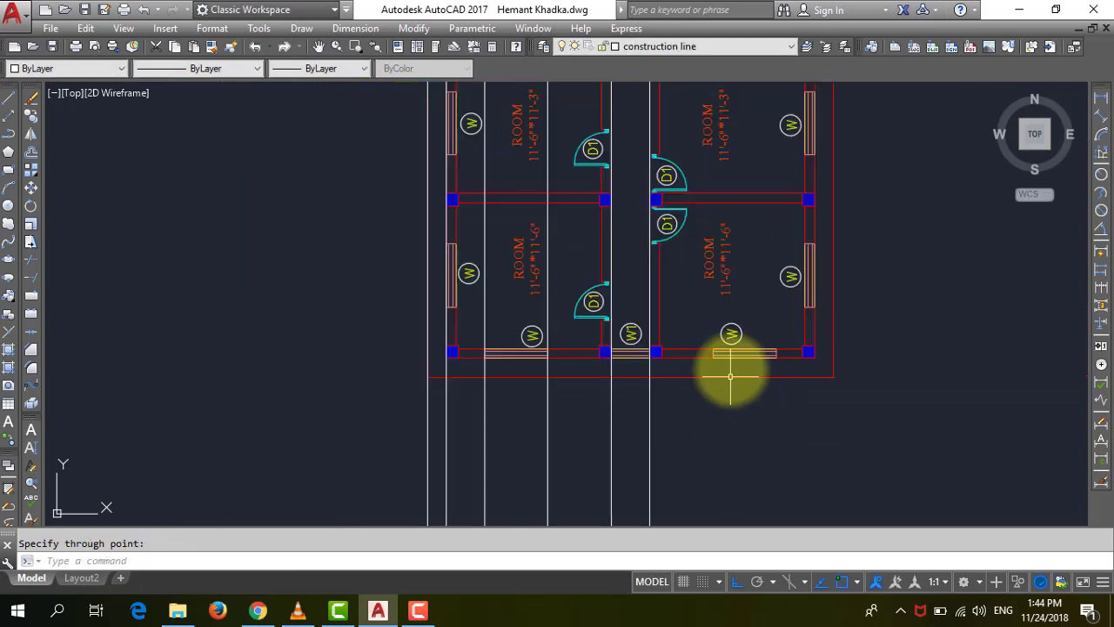
scroll(671, 348, "up", 3)
scroll(651, 331, "up", 2)
key("Return")
left_click(647, 348)
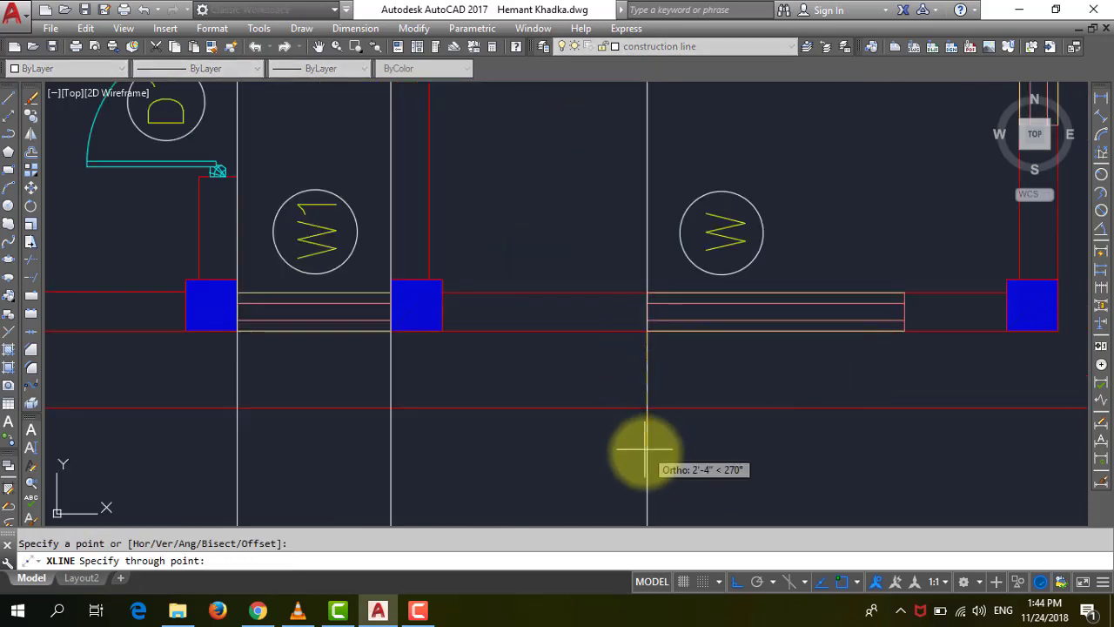
left_click(642, 455)
key("Return")
left_click(902, 331)
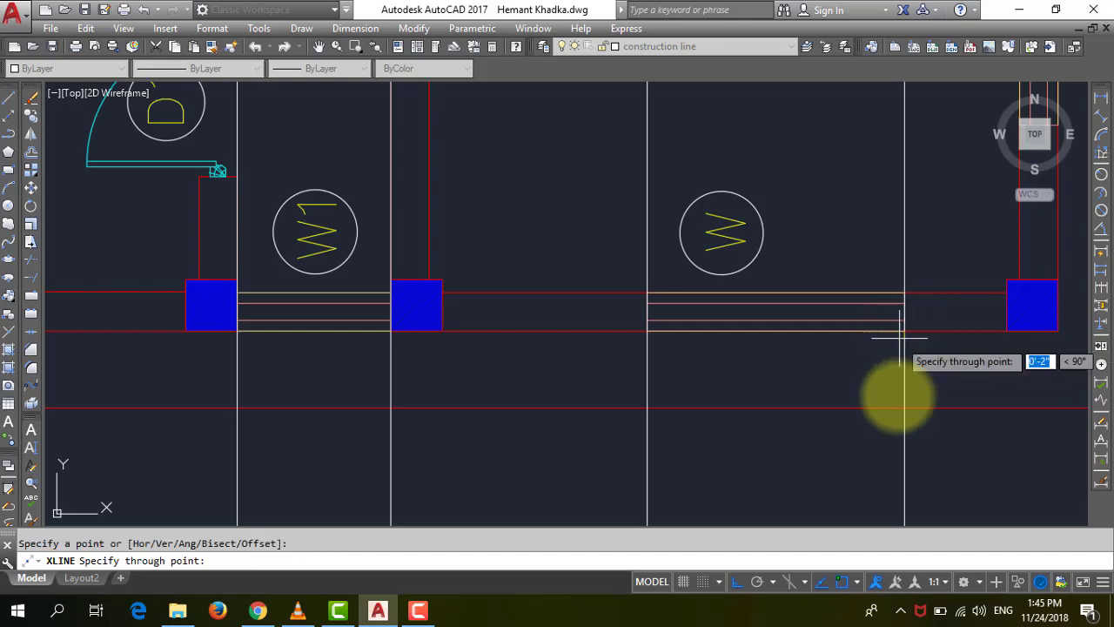
left_click(891, 465)
key("Escape")
Step: Add a vertical construction line through the outer corner of the lower-right column
scroll(719, 340, "down", 3)
scroll(803, 352, "up", 3)
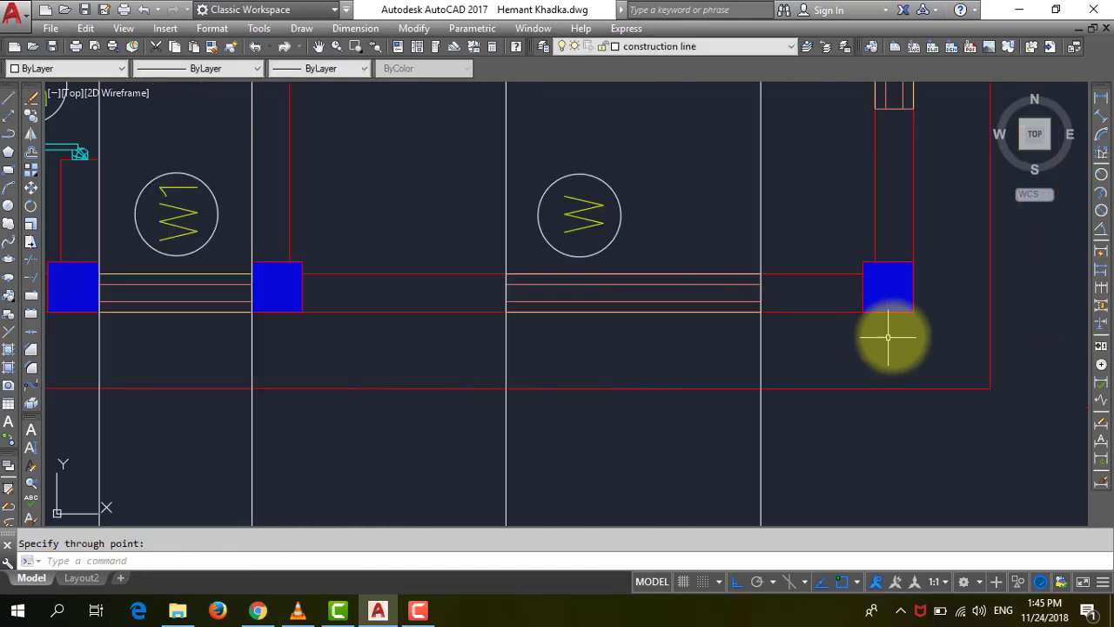
key("Return")
left_click(888, 288)
left_click(914, 426)
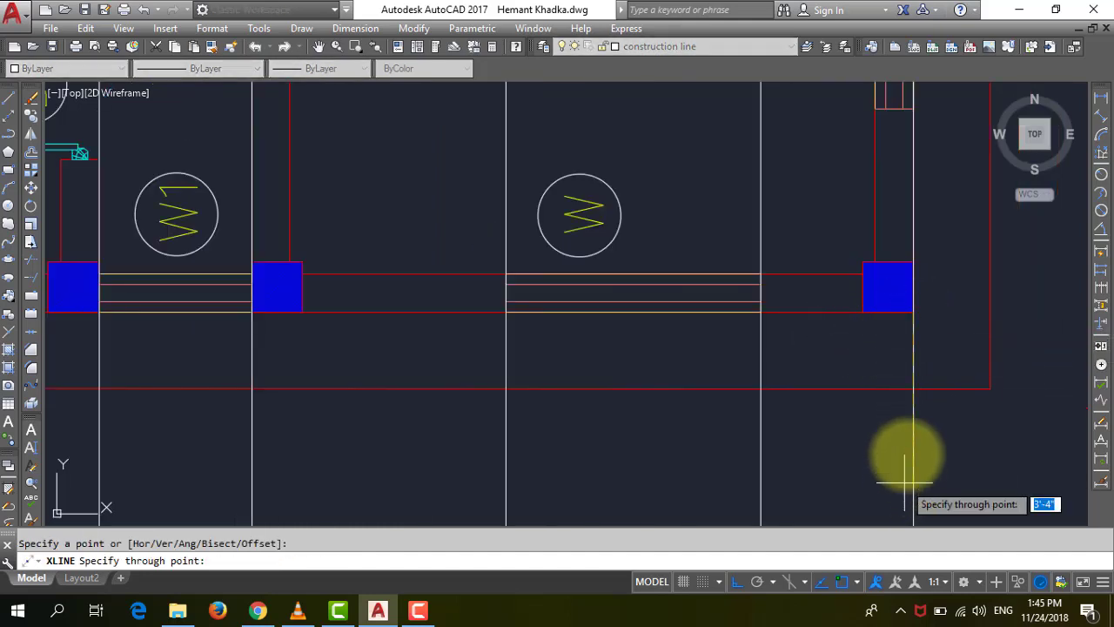
key("Escape")
Step: Anchor another construction line at the plan's lower-right corner and zoom to check the projections
scroll(818, 349, "down", 3)
key("Return")
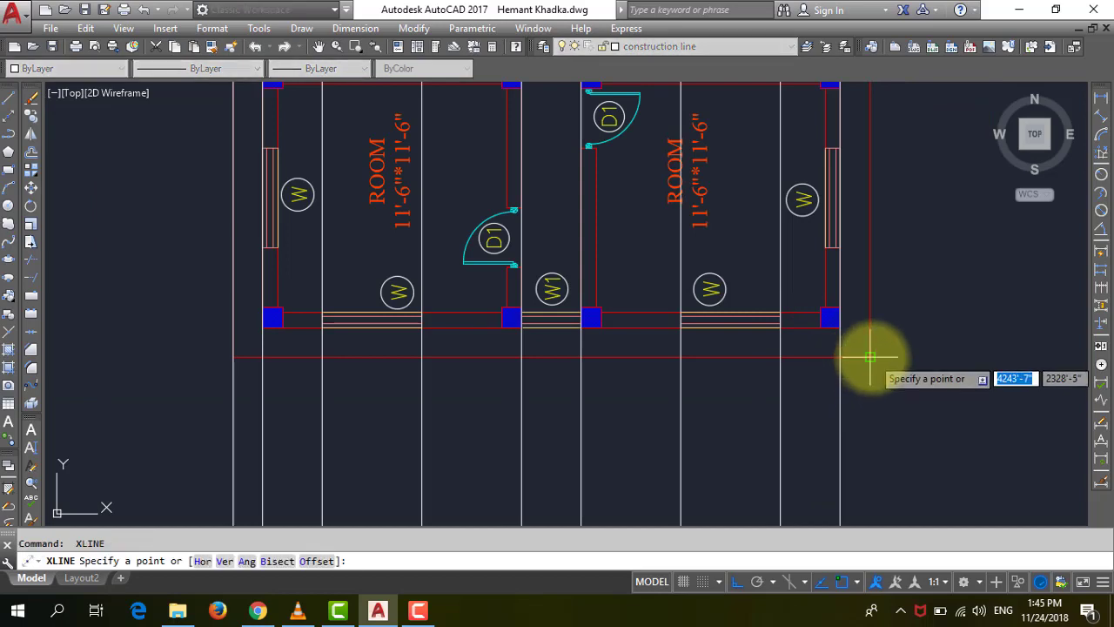
left_click(869, 367)
scroll(906, 343, "down", 2)
scroll(905, 344, "down", 2)
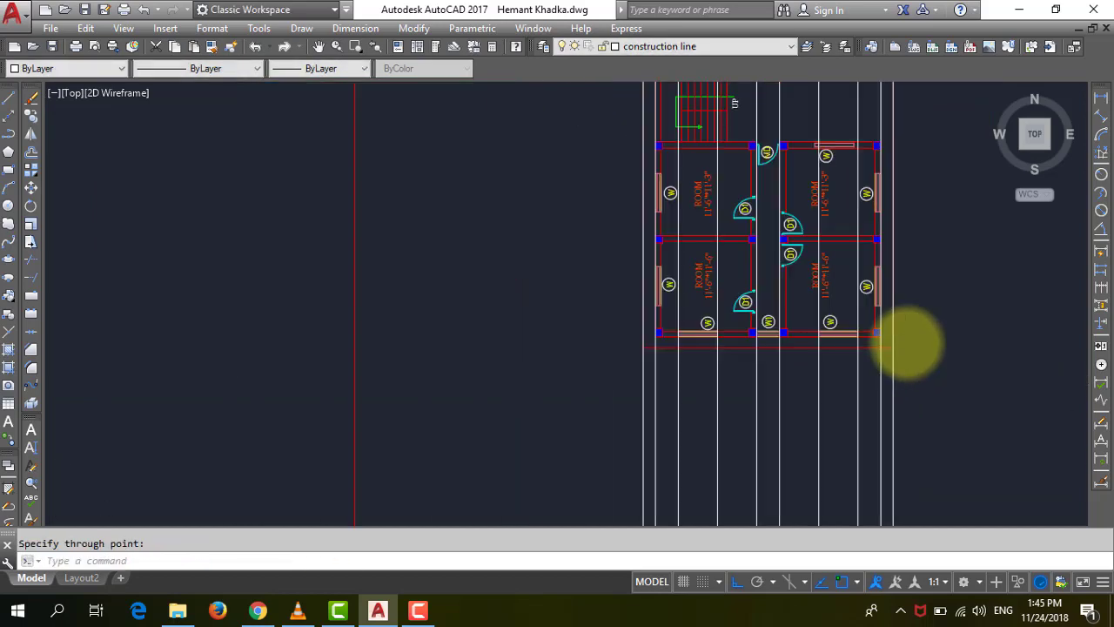
scroll(900, 343, "down", 2)
scroll(875, 318, "up", 4)
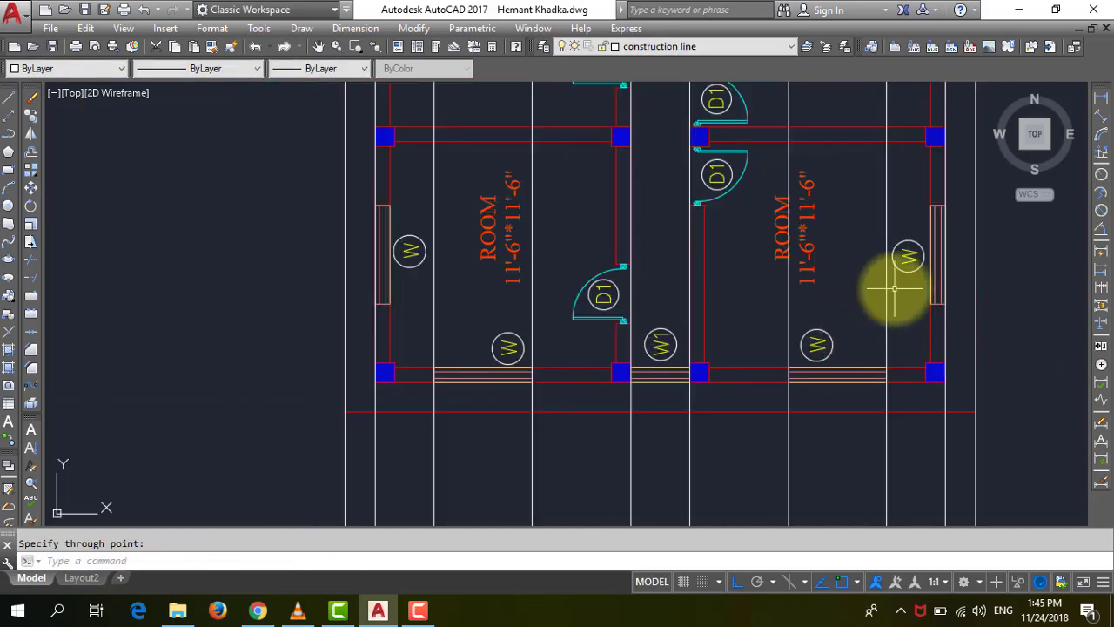
scroll(828, 356, "down", 1)
scroll(818, 361, "up", 1)
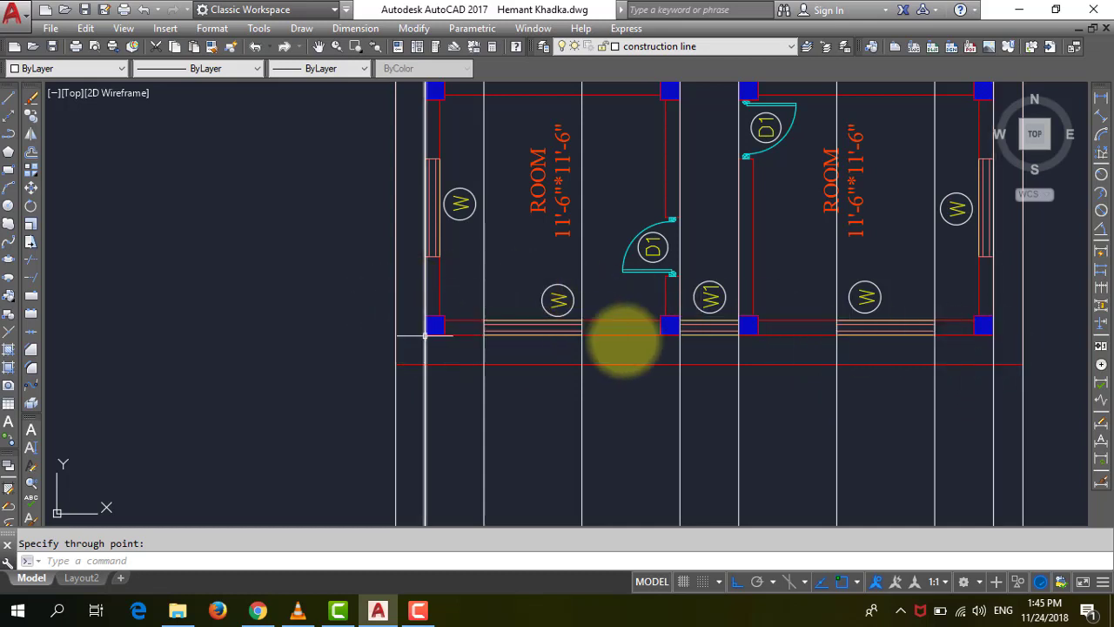
scroll(721, 276, "down", 3)
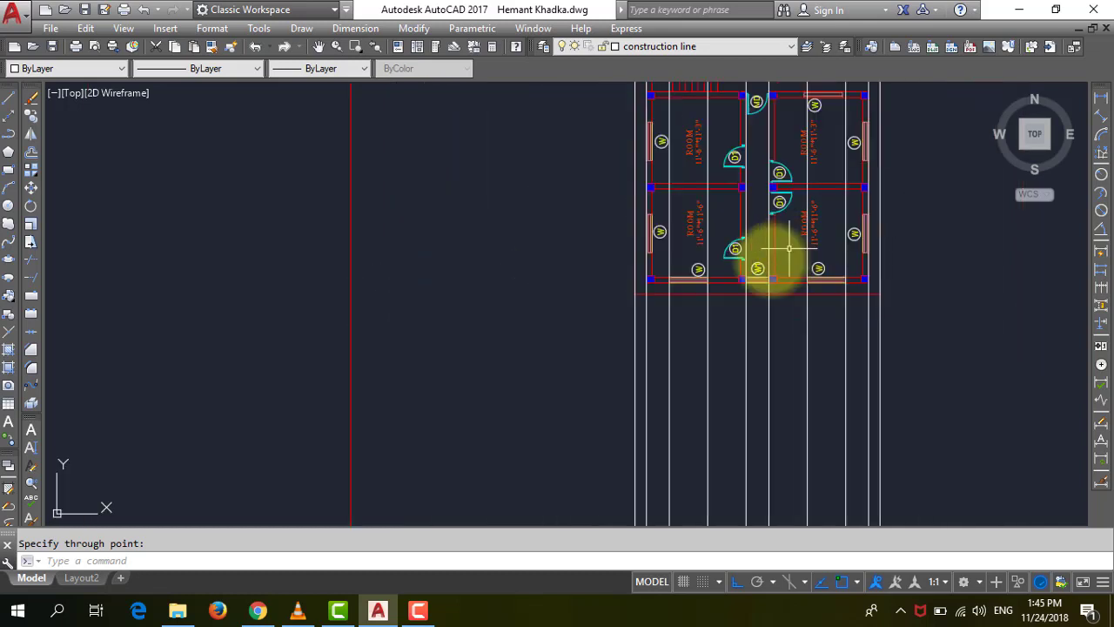
scroll(684, 288, "up", 3)
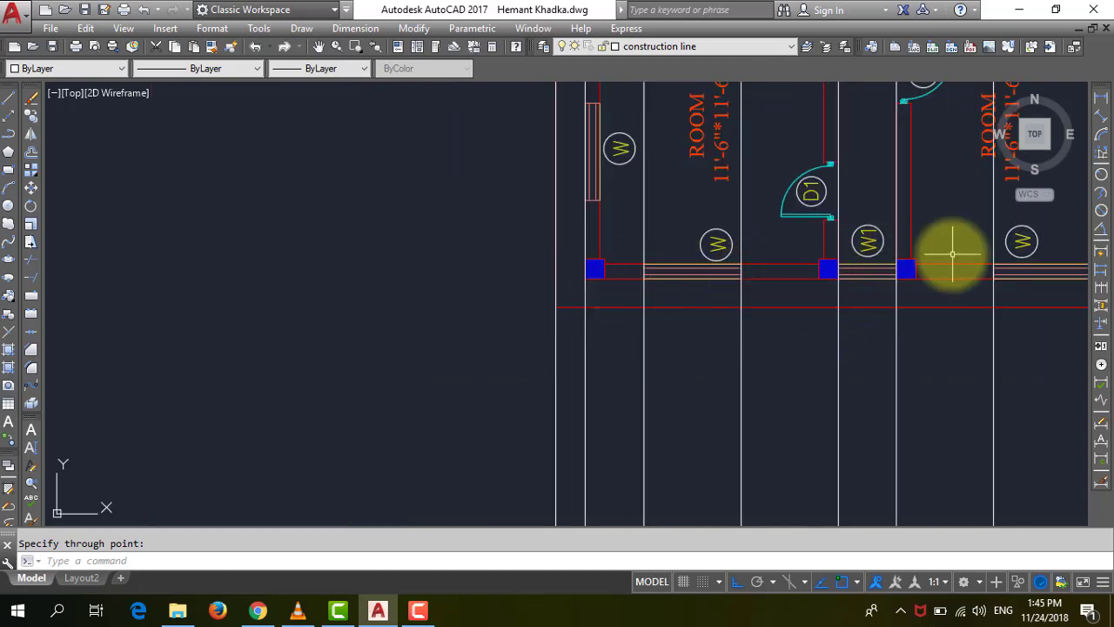
scroll(716, 248, "down", 2)
scroll(771, 249, "down", 1)
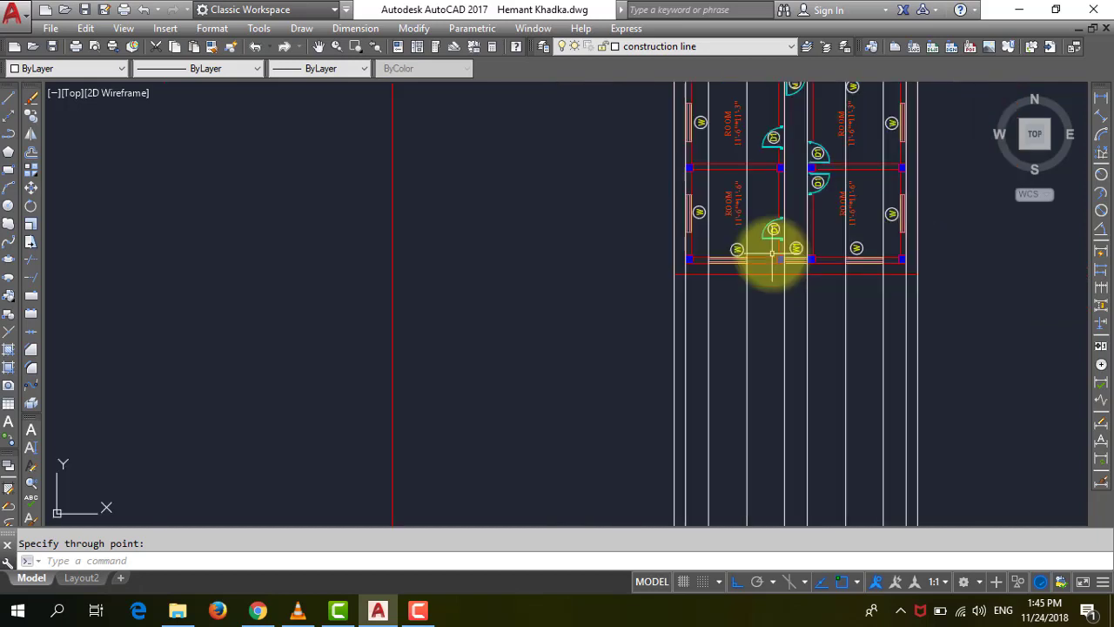
scroll(772, 249, "down", 1)
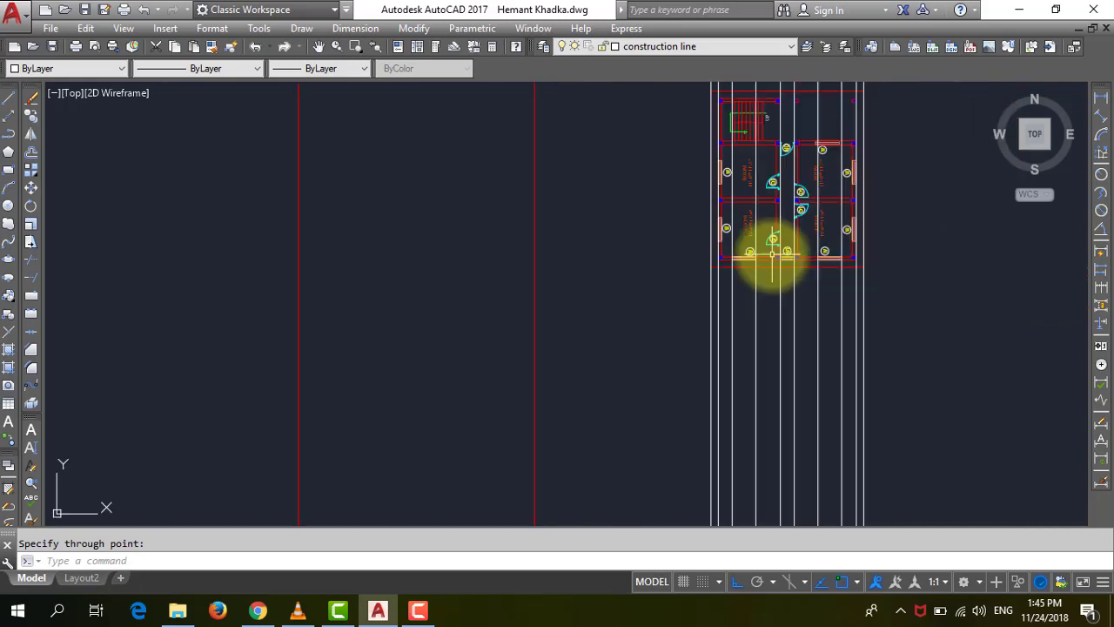
Step: Make WALL the current layer
left_click(7, 104)
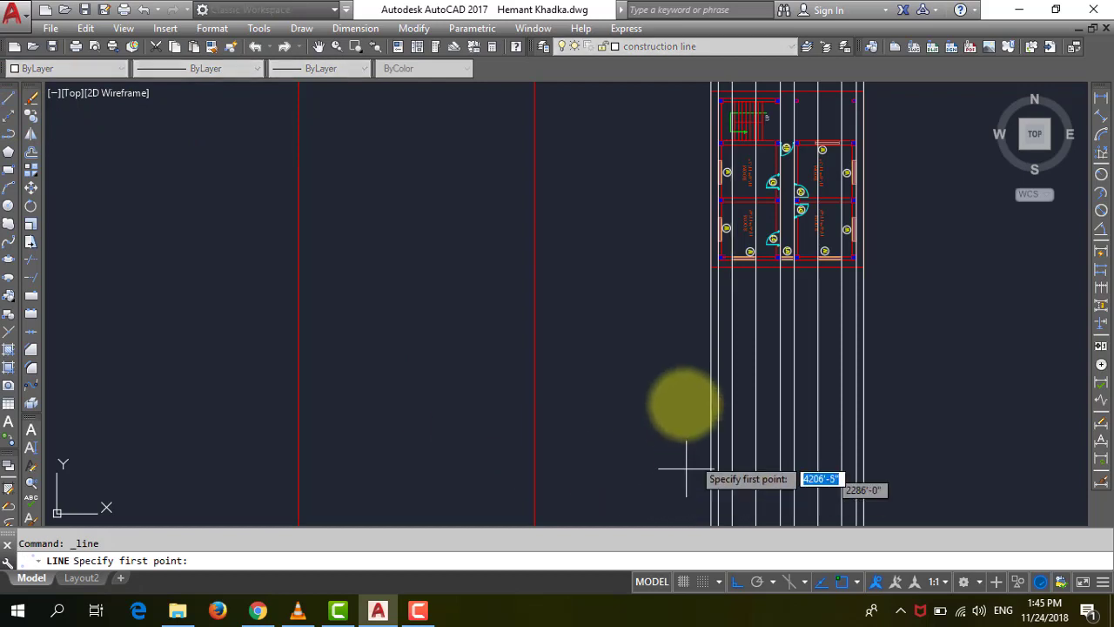
key("Escape")
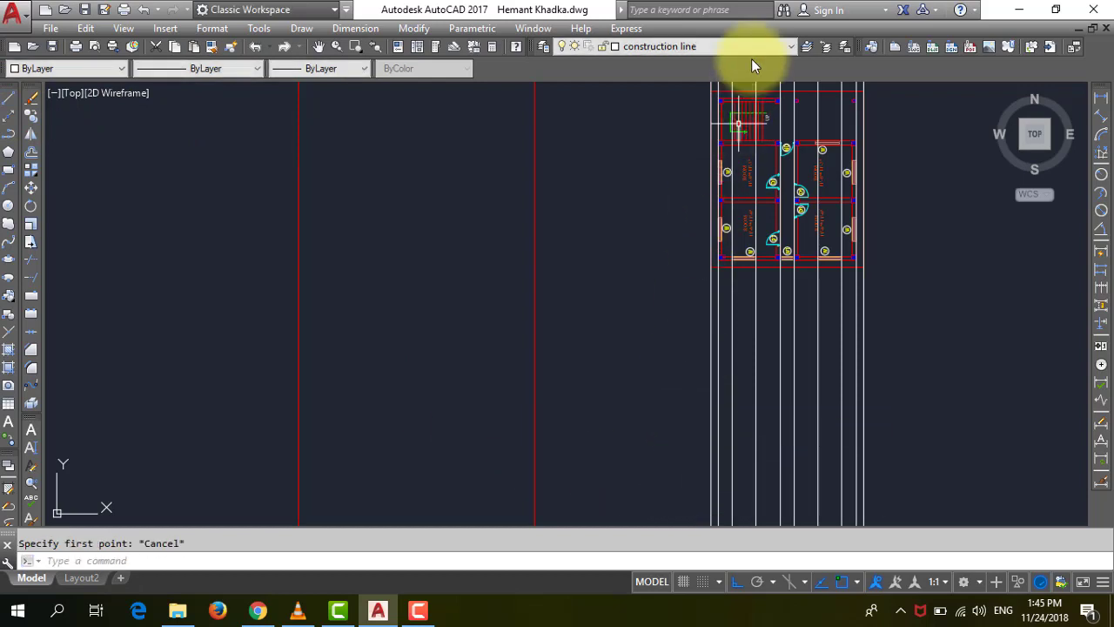
left_click(771, 47)
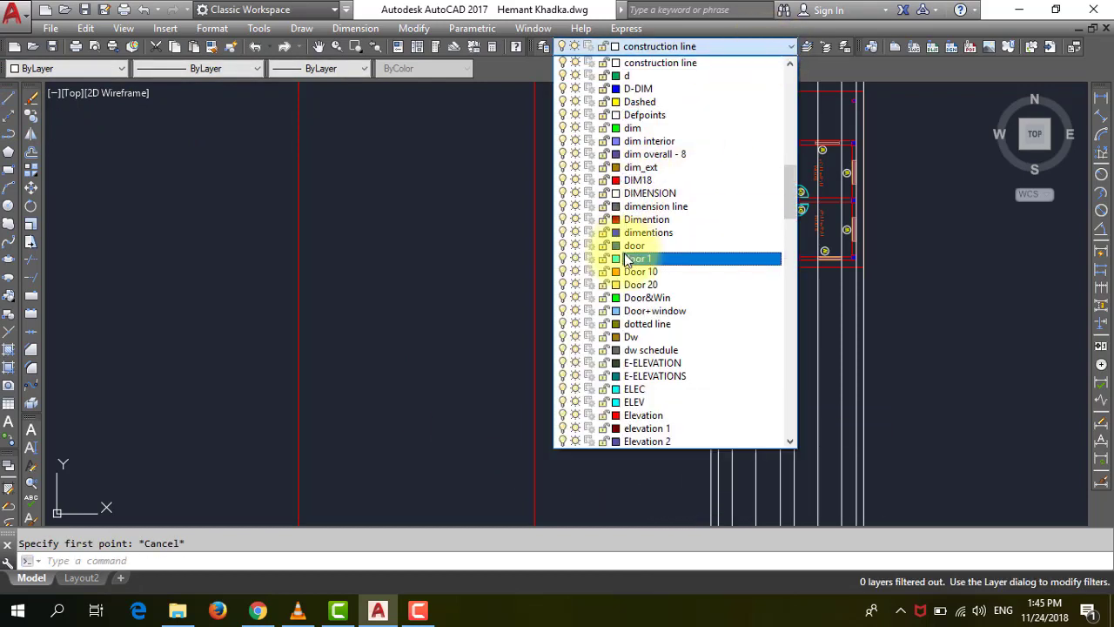
scroll(628, 245, "down", 15)
scroll(629, 239, "down", 10)
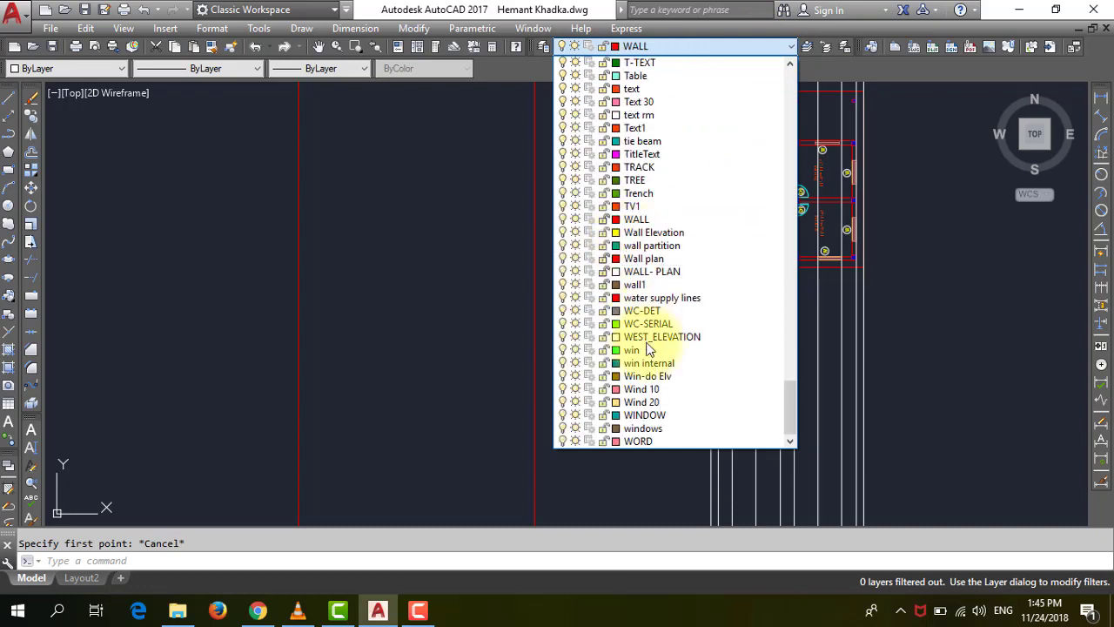
left_click(637, 219)
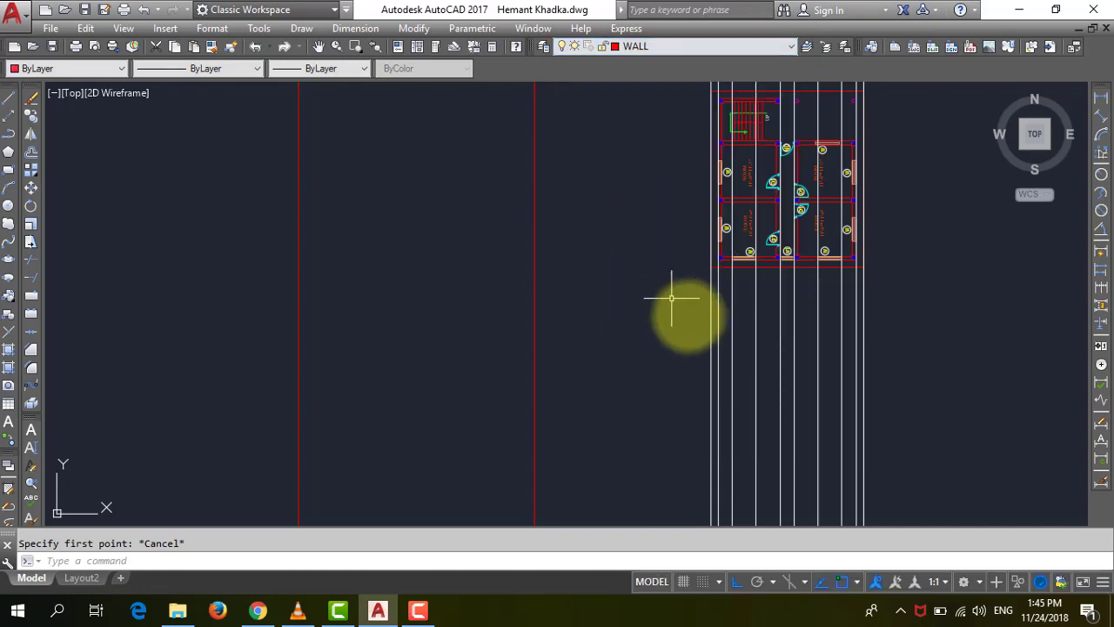
Step: Draw a horizontal ground line below the plan across the vertical construction lines
left_click(11, 98)
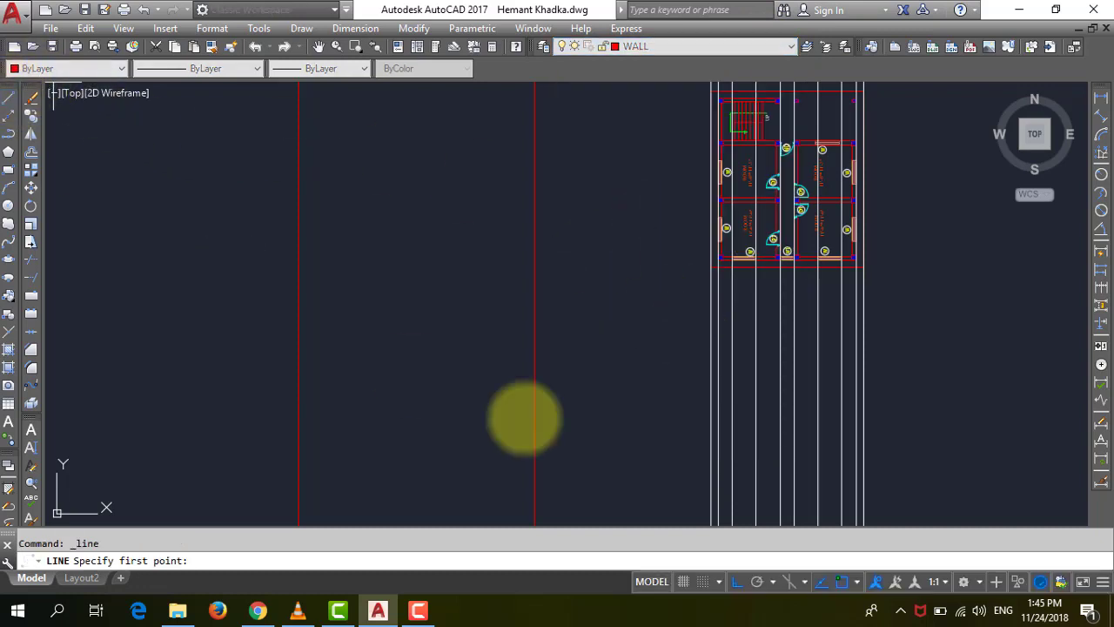
left_click(694, 392)
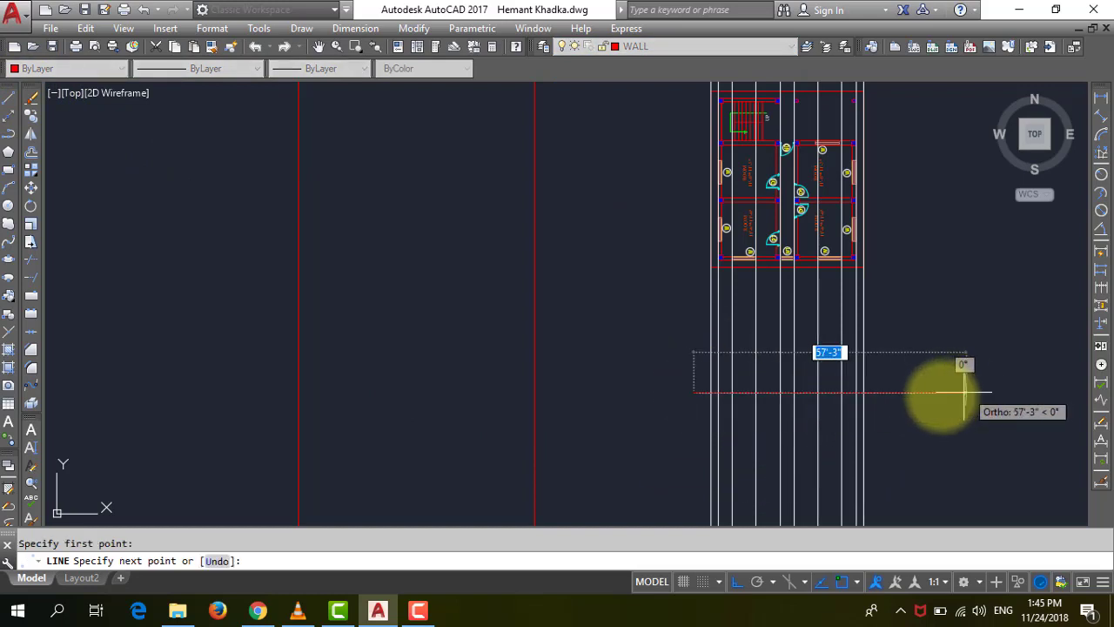
left_click(910, 392)
key("Escape")
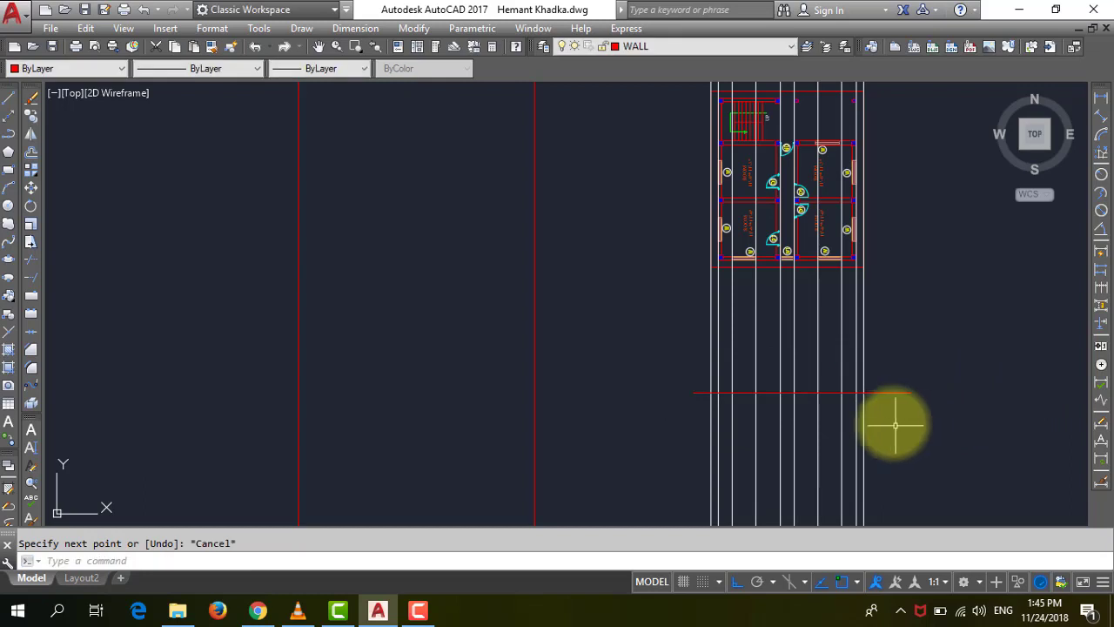
scroll(870, 404, "up", 3)
scroll(945, 386, "down", 1)
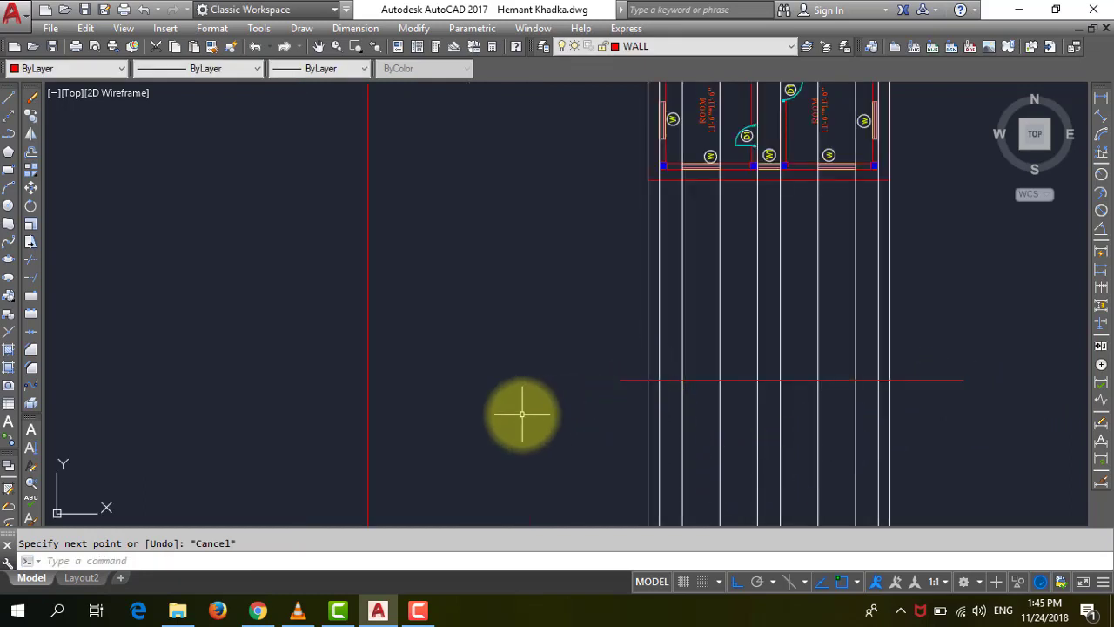
type("O")
Step: Offset the red ground line 24 units upward to create a parallel guide 2'-0" above it
key("Return")
type("24")
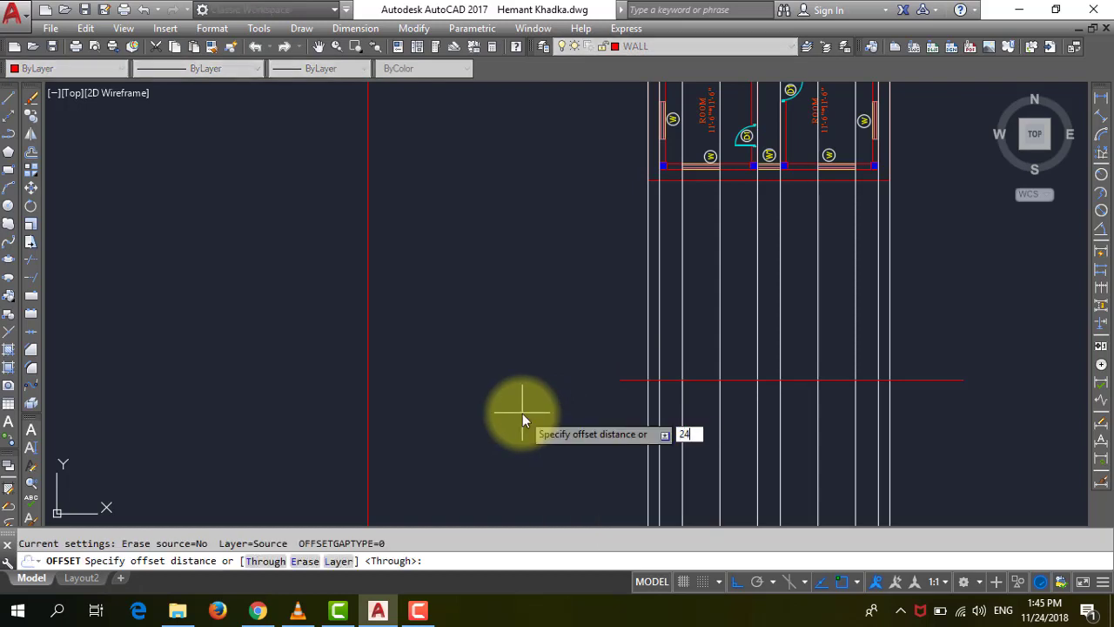
key("Return")
left_click(636, 381)
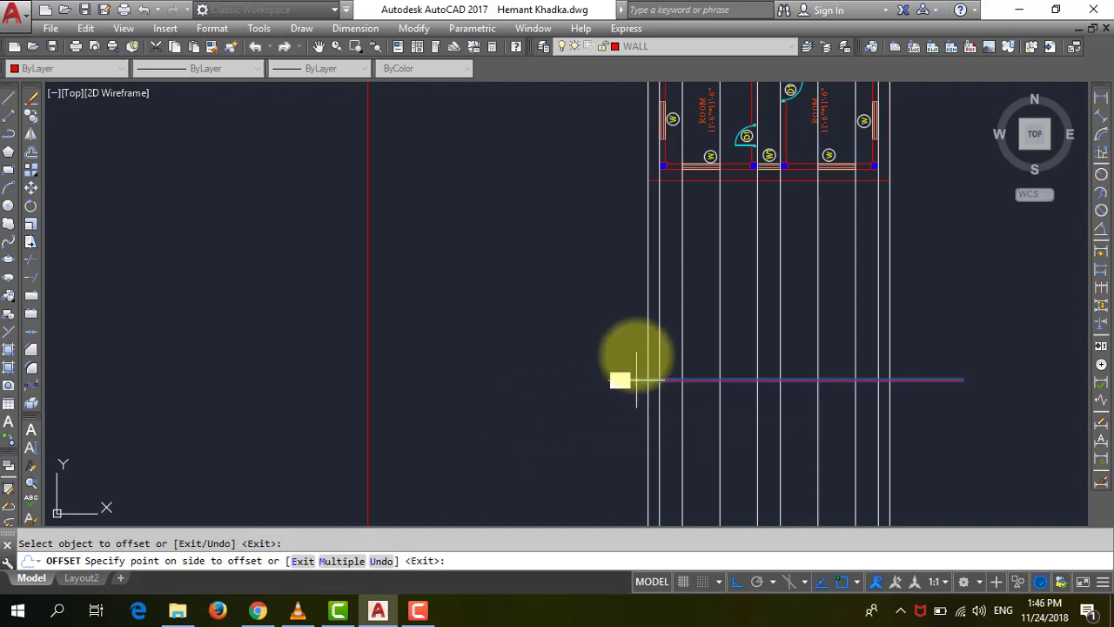
left_click(608, 364)
scroll(653, 400, "up", 2)
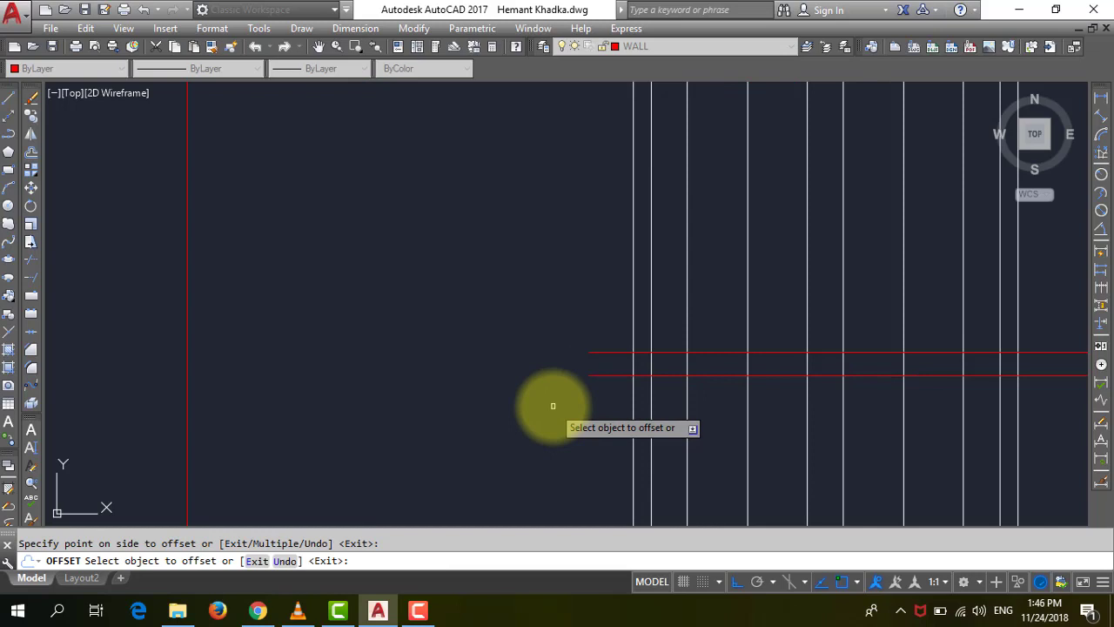
key("Escape")
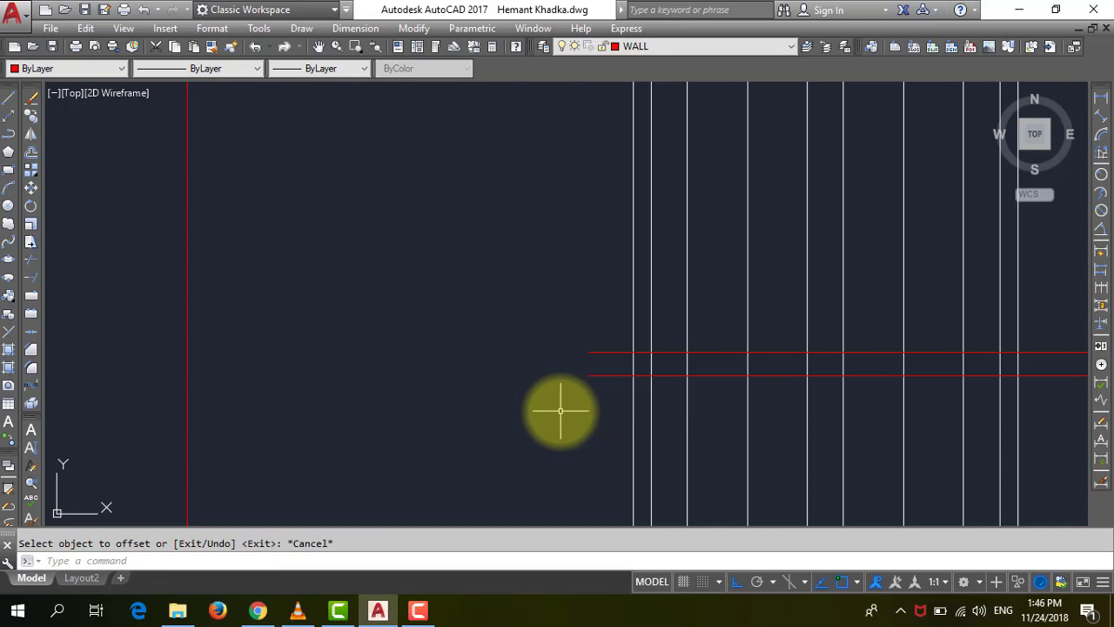
left_click(430, 616)
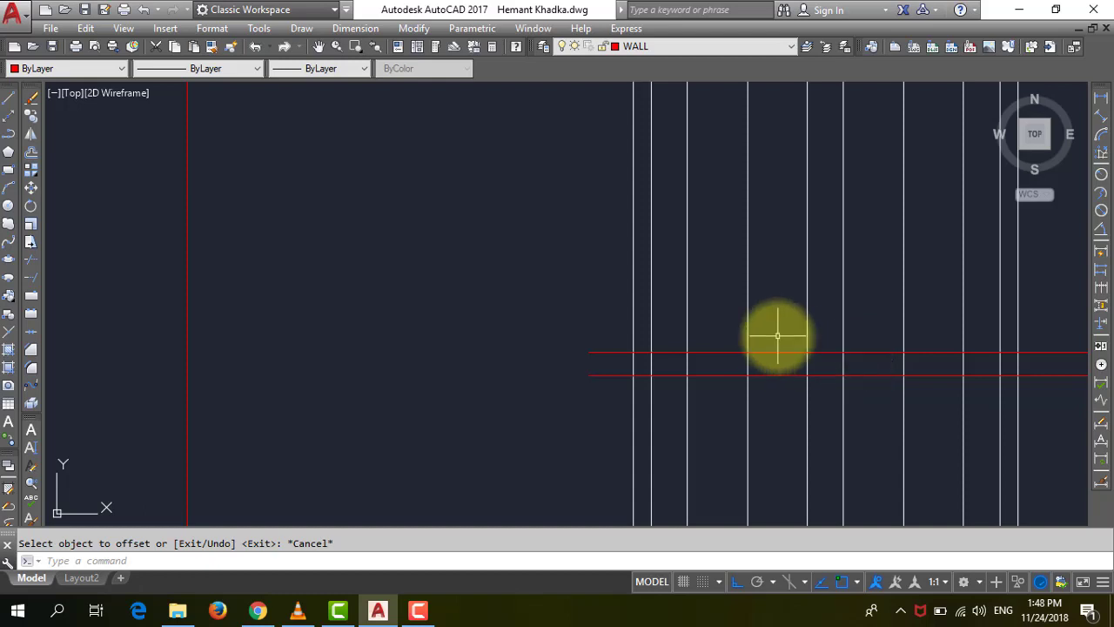
scroll(778, 337, "down", 1)
scroll(779, 336, "up", 1)
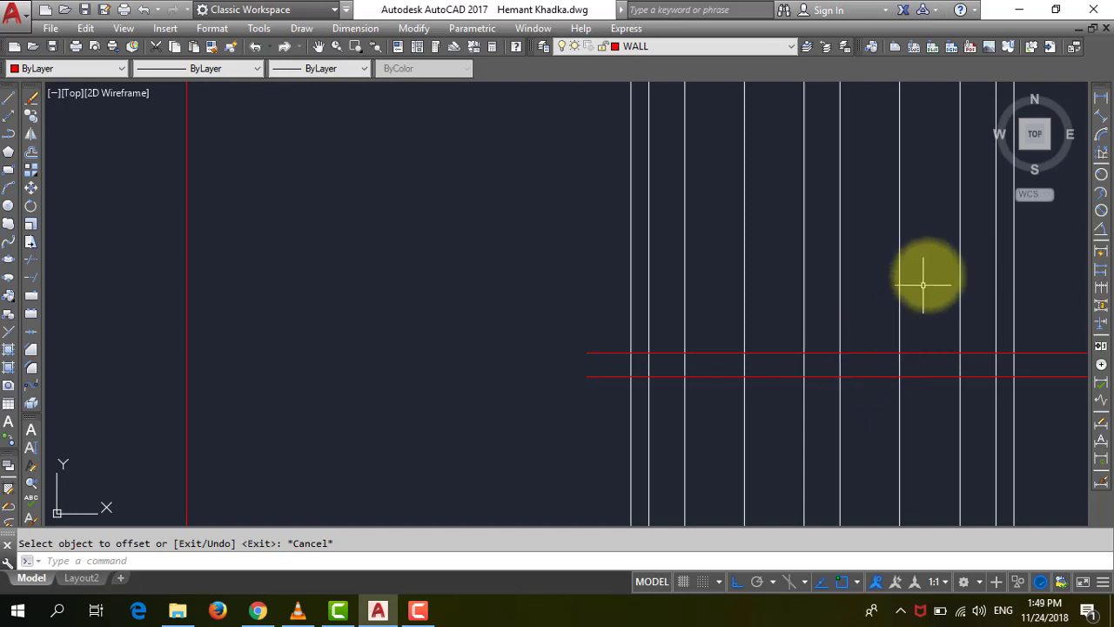
key("Return")
type("36")
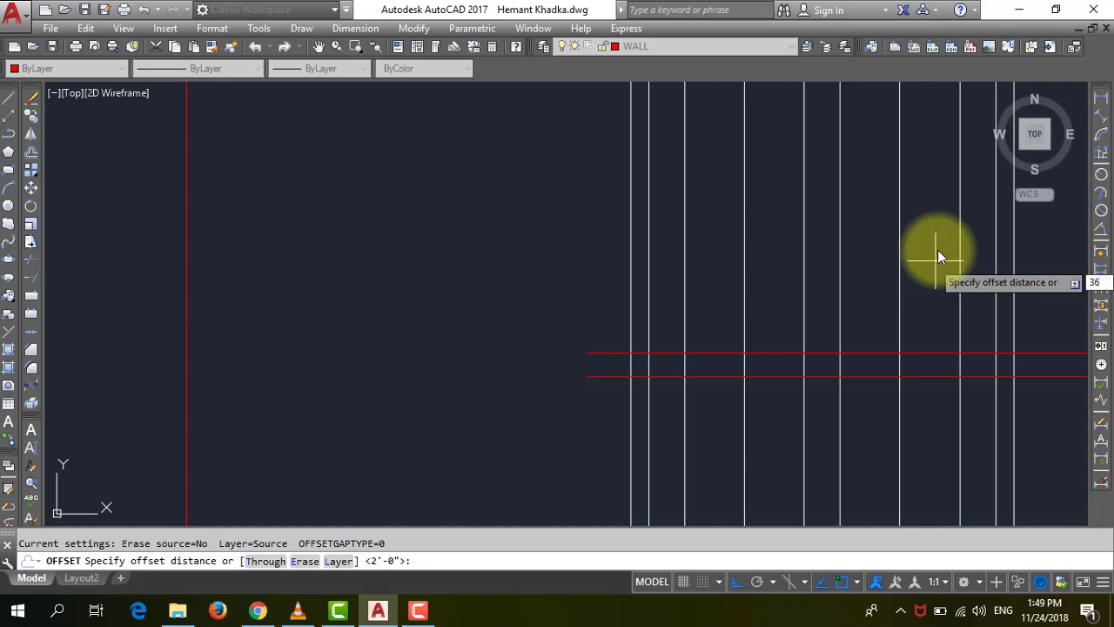
Step: Offset the upper red line 36 units upward, then the new top line 48 units above that
key("Return")
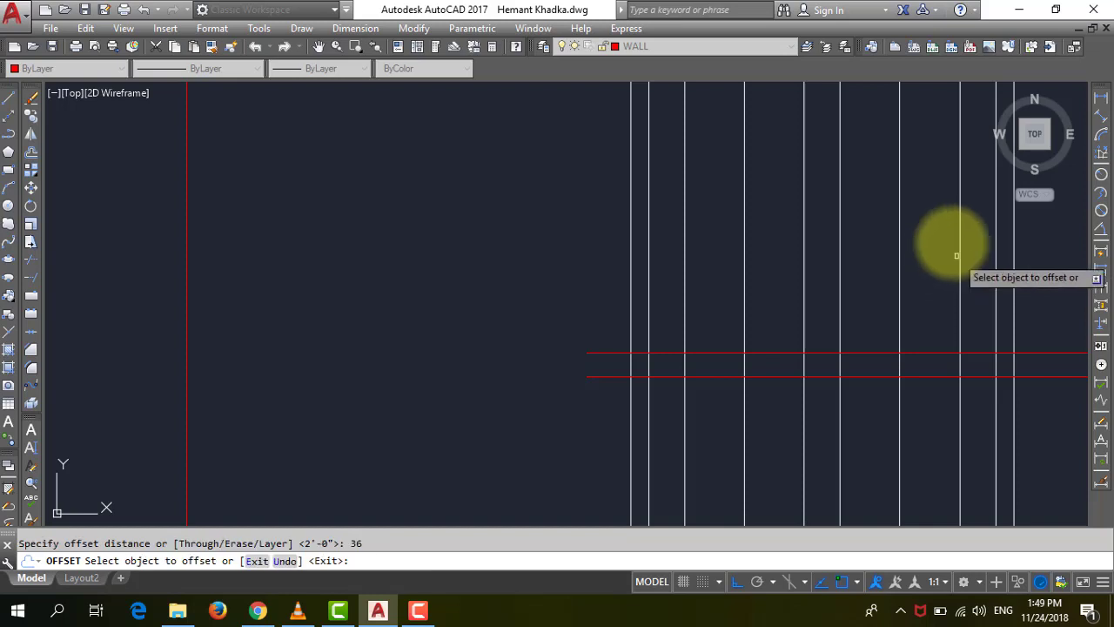
left_click(941, 353)
left_click(939, 308)
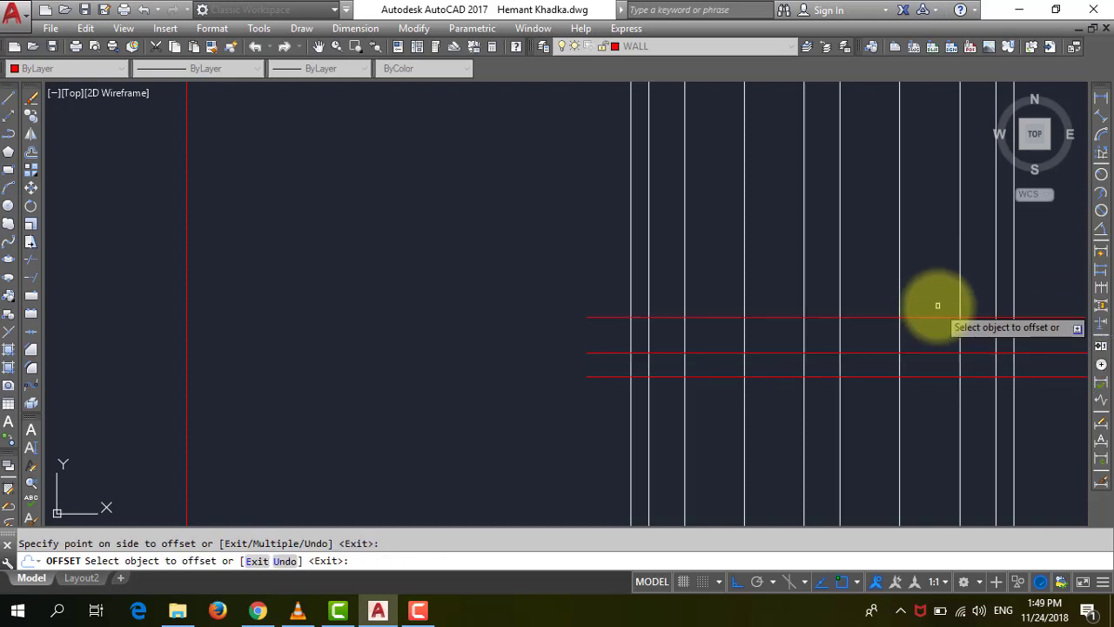
key("Escape")
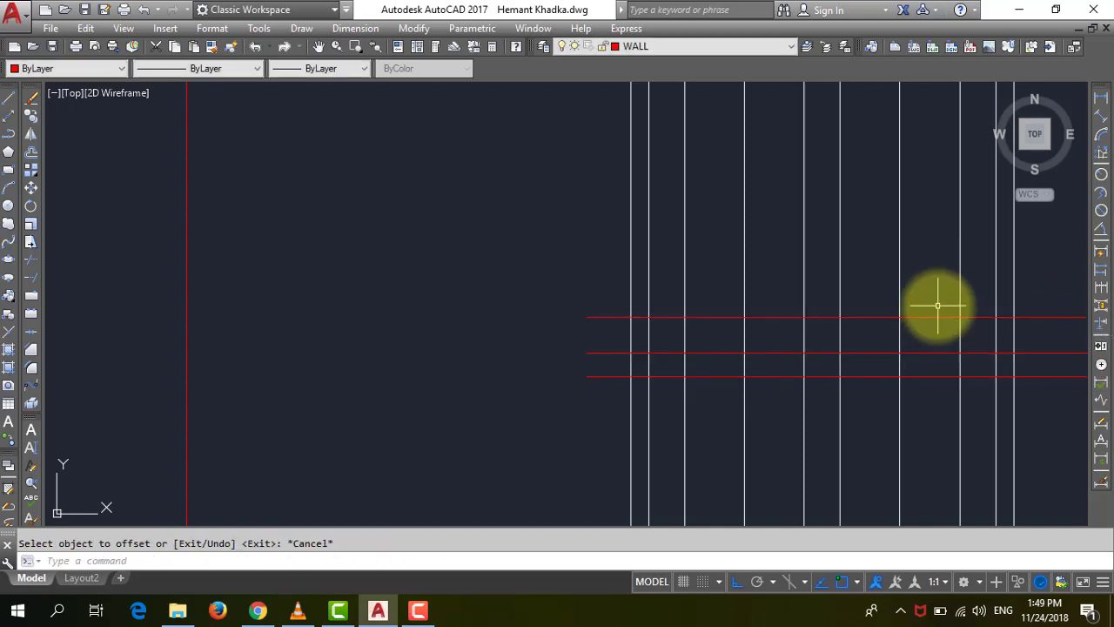
type("o")
key("Return")
type("48")
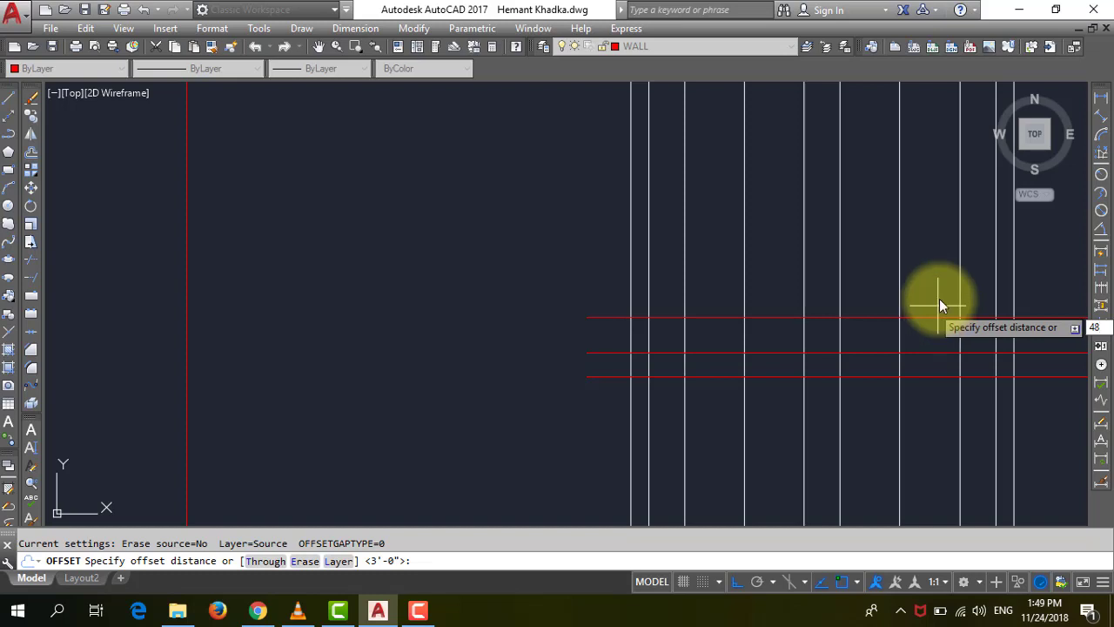
key("Return")
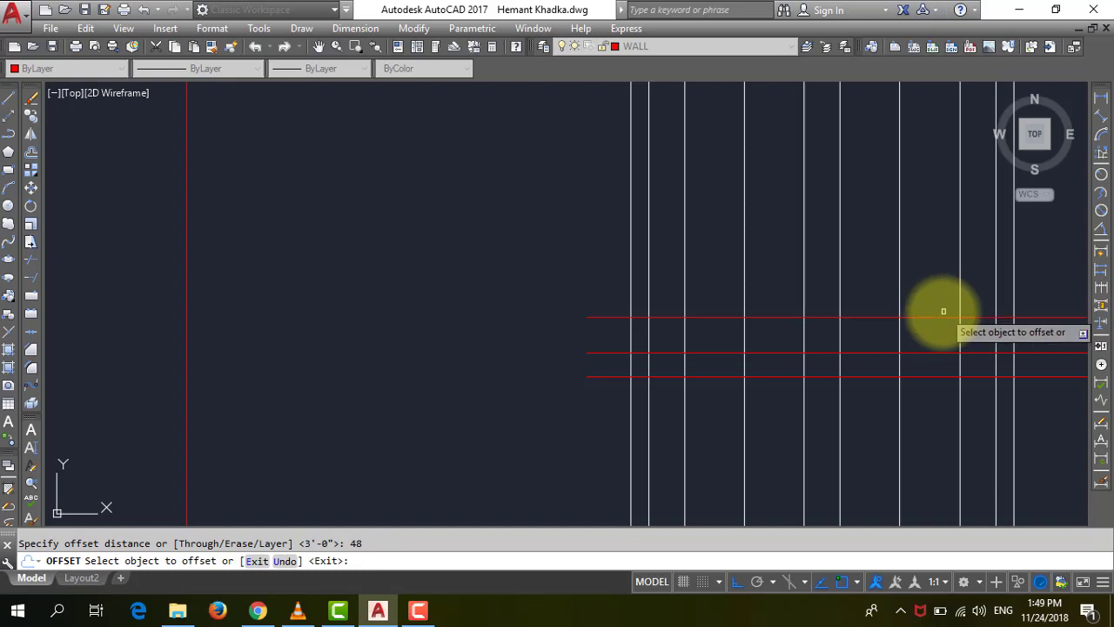
left_click(929, 317)
left_click(927, 280)
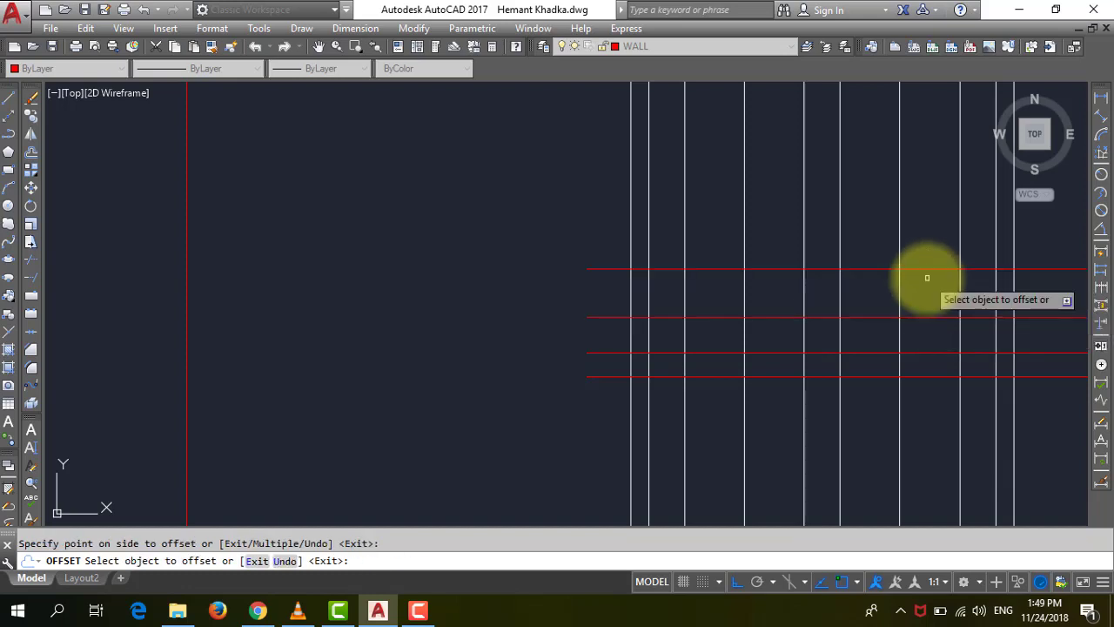
key("Escape")
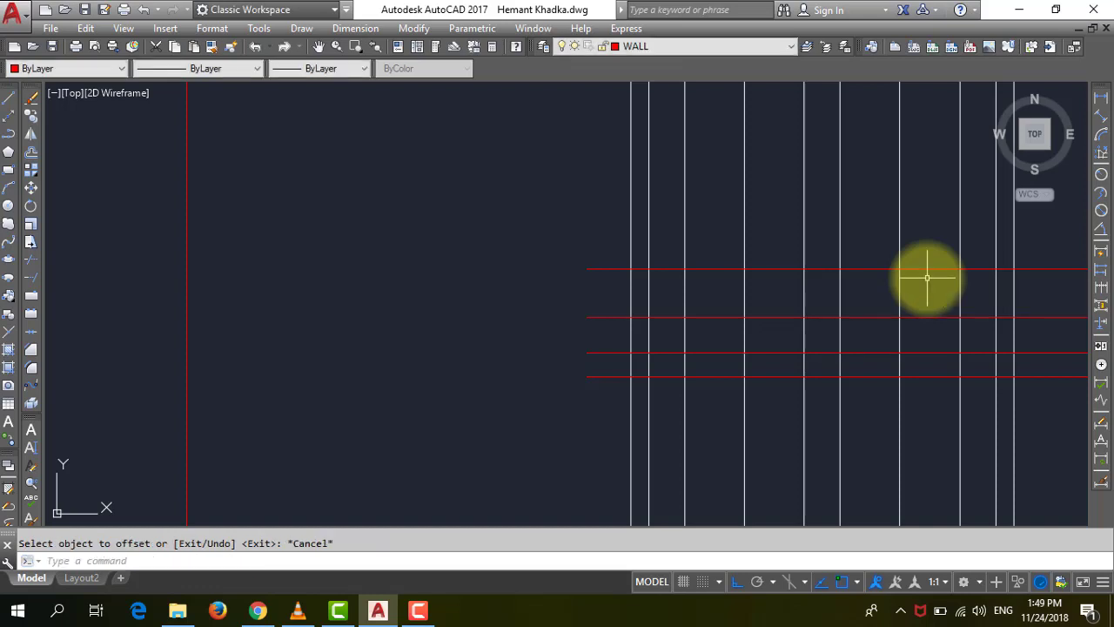
type("o")
Step: Add a red guide 24 units above the top line, then another 5 units above it
key("Return")
type("24")
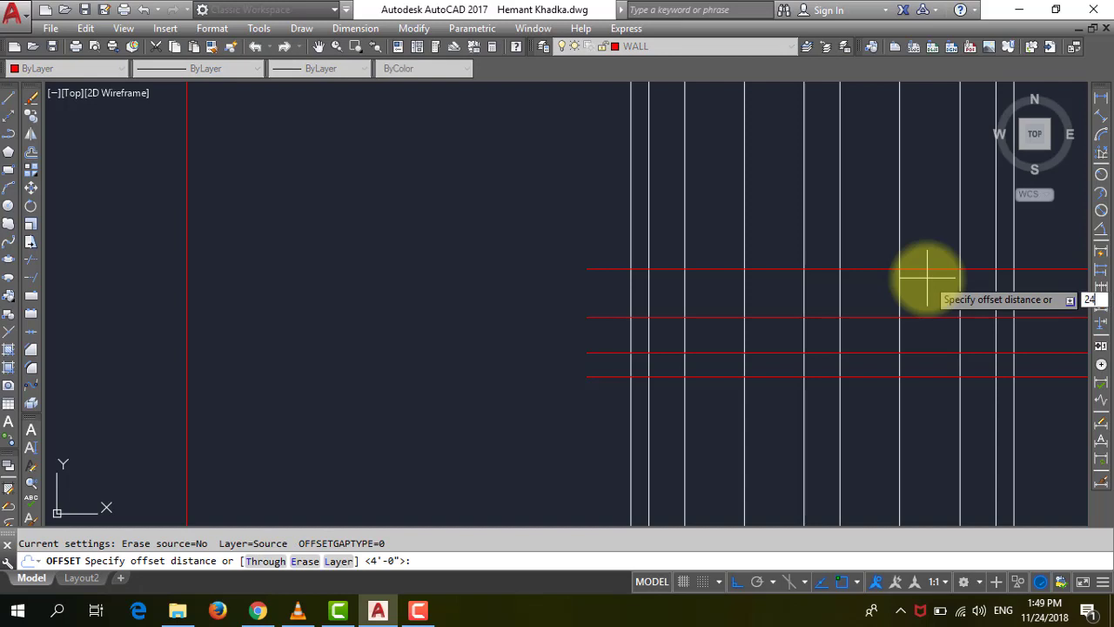
key("Return")
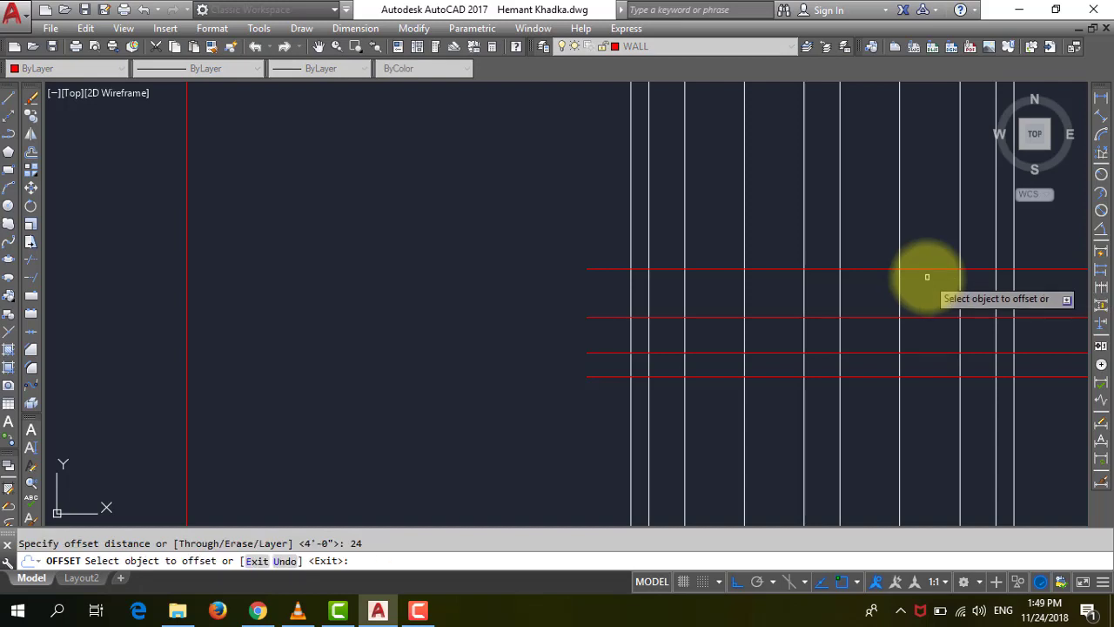
left_click(926, 269)
left_click(917, 244)
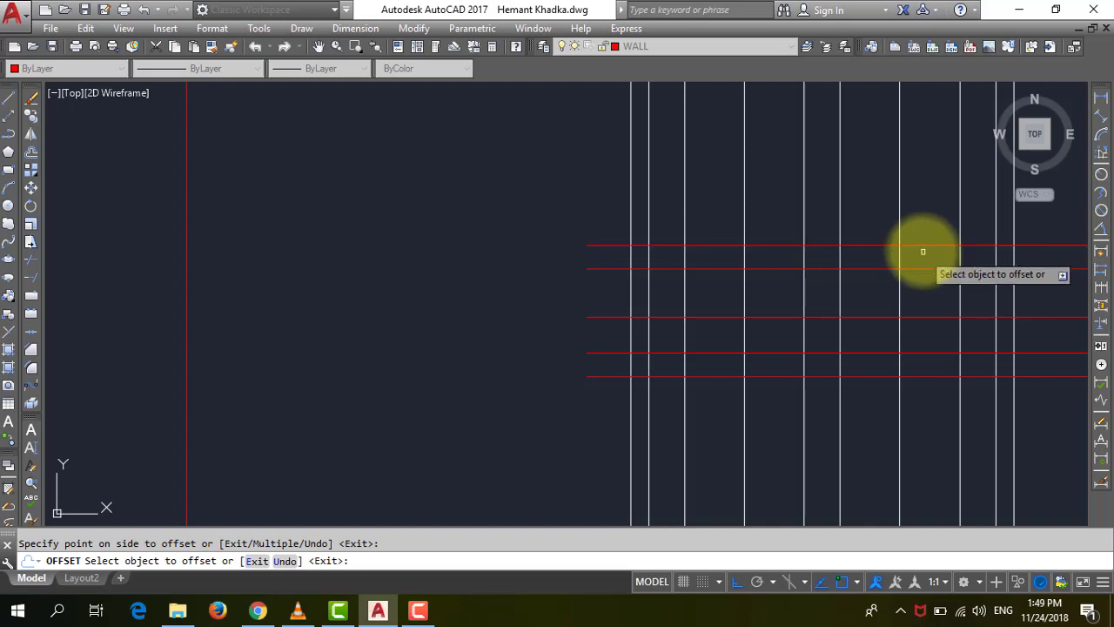
key("Return")
type("o")
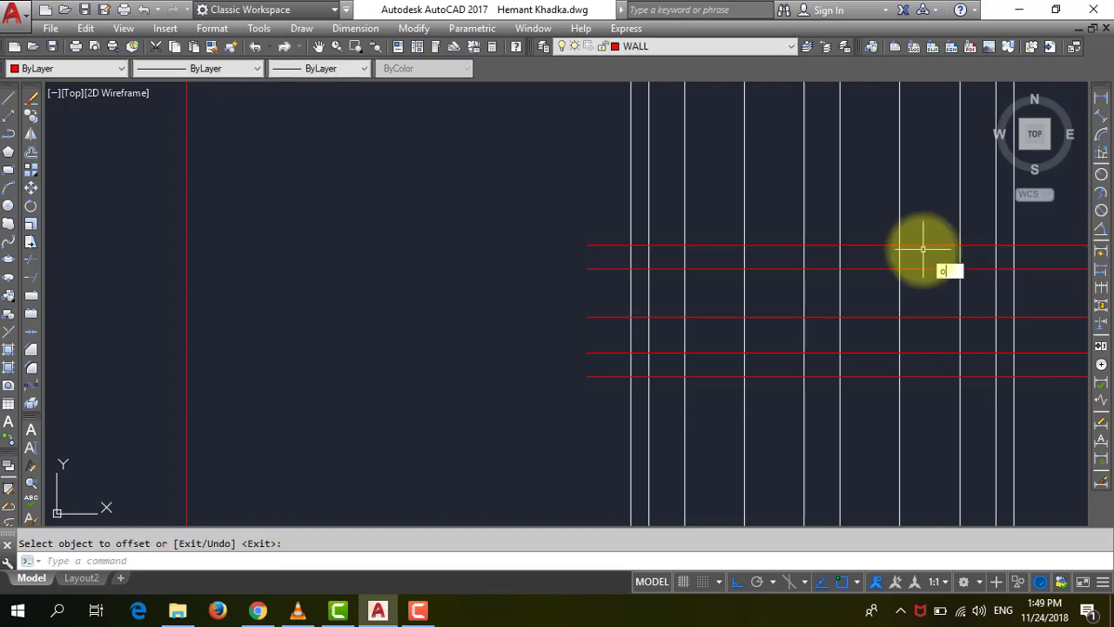
key("Return")
type("5")
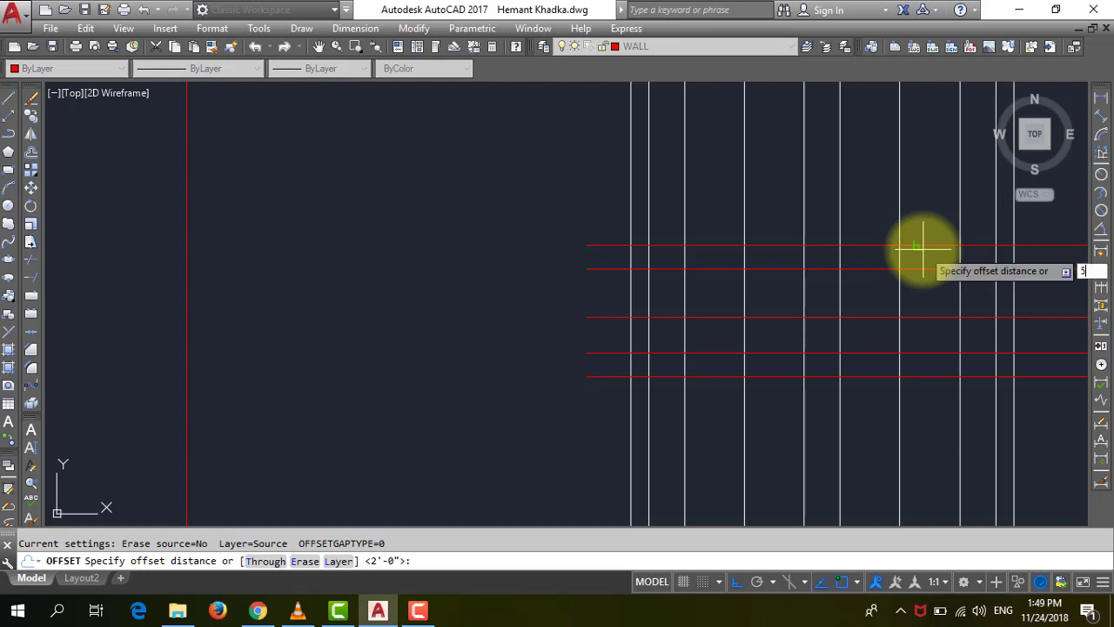
key("Return")
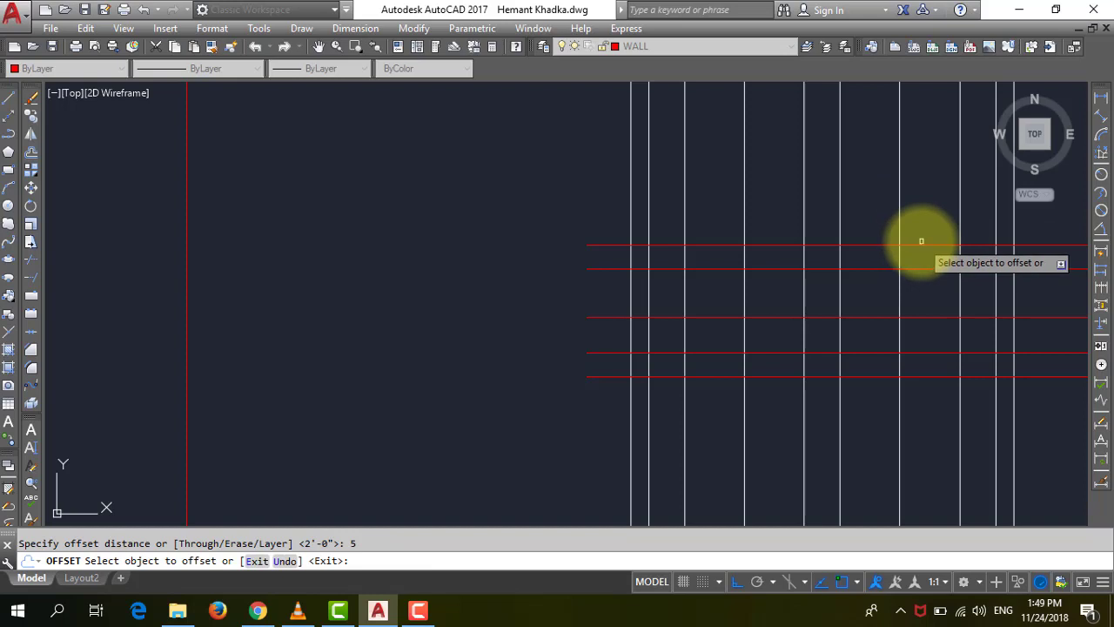
left_click(921, 243)
left_click(923, 229)
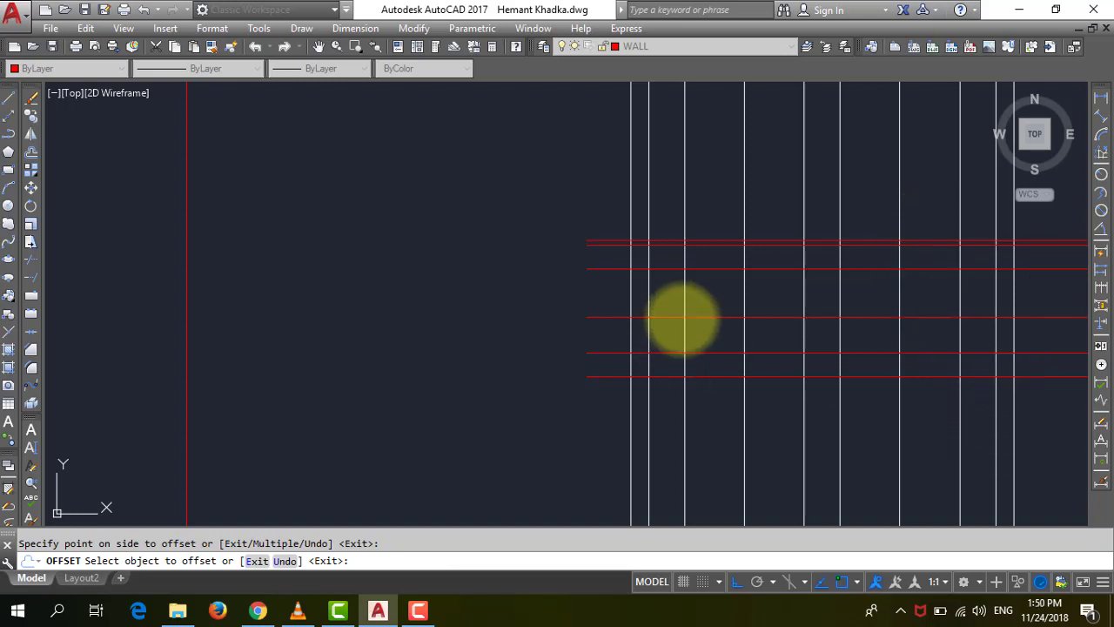
Step: Save the drawing
key("ctrl+s")
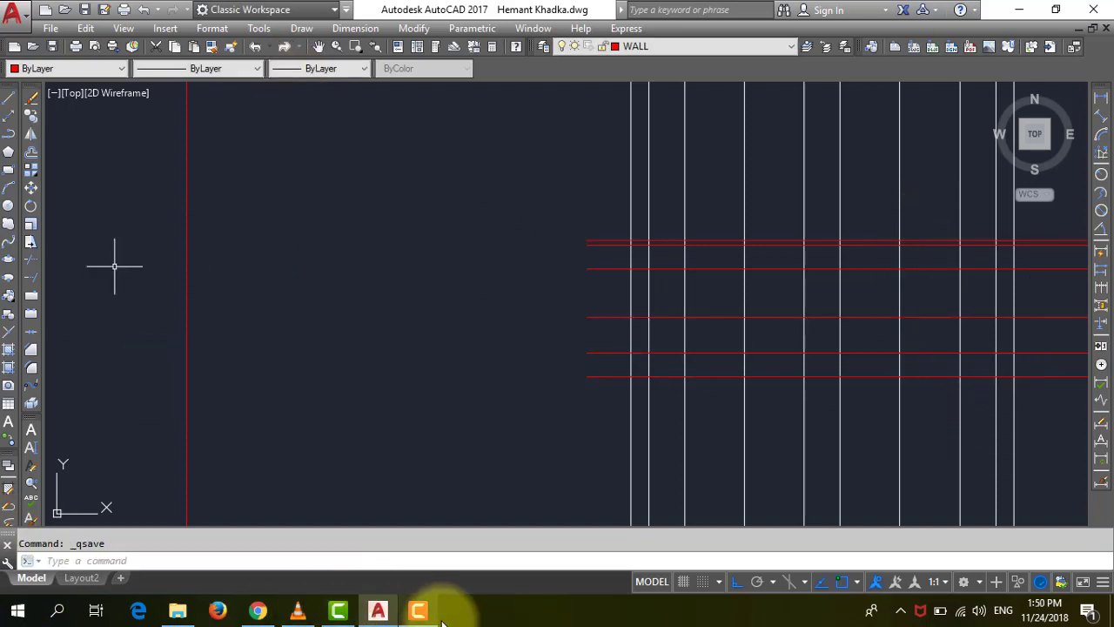
left_click(417, 612)
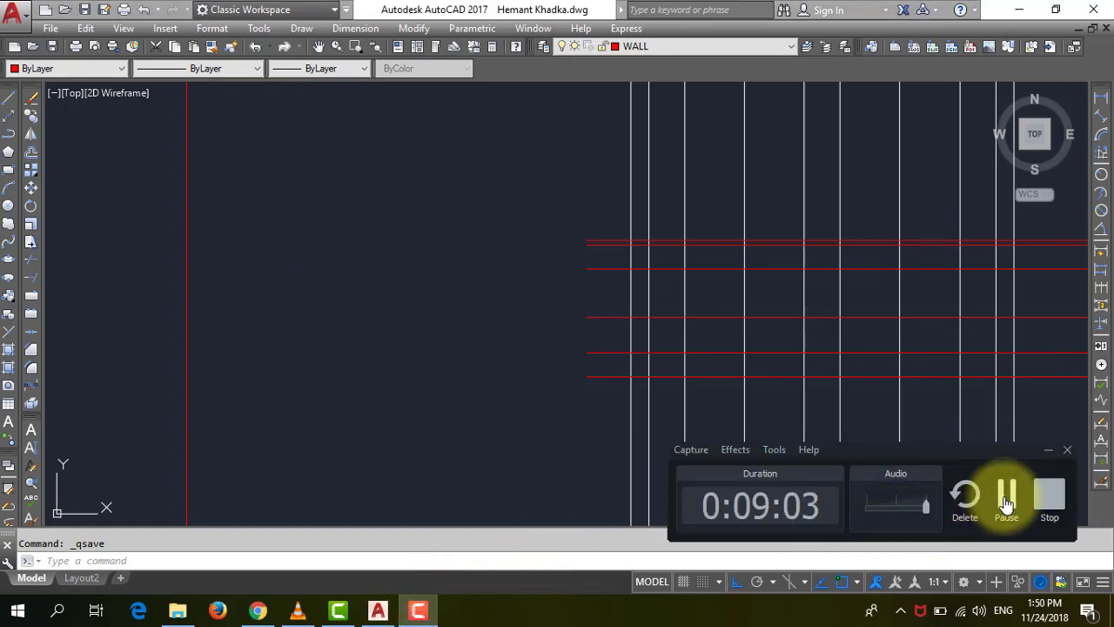
left_click(1008, 497)
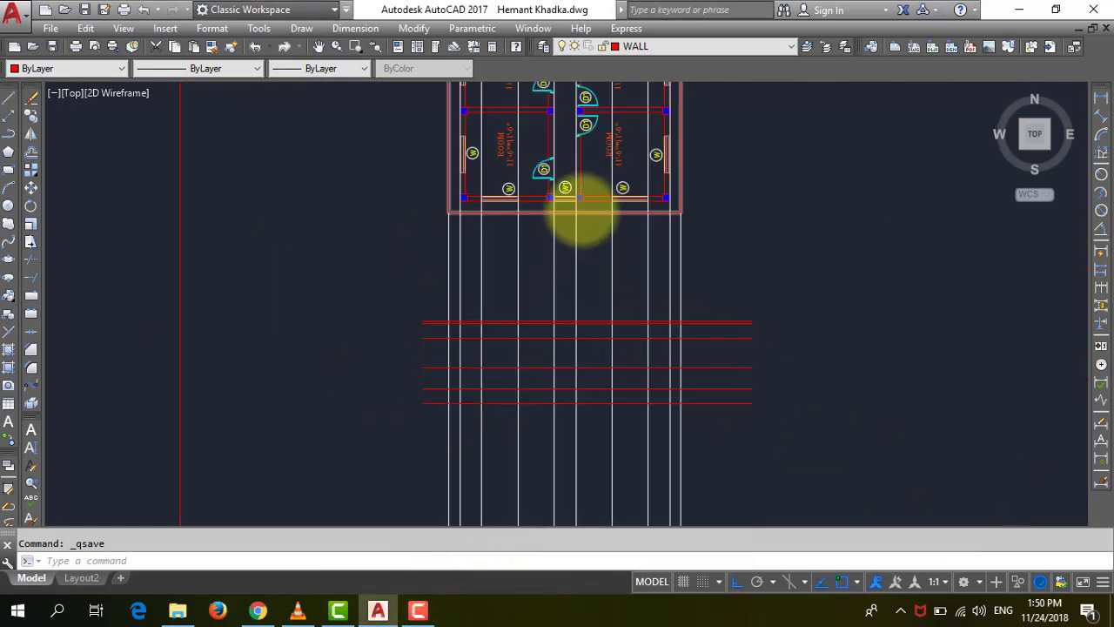
scroll(579, 209, "down", 2)
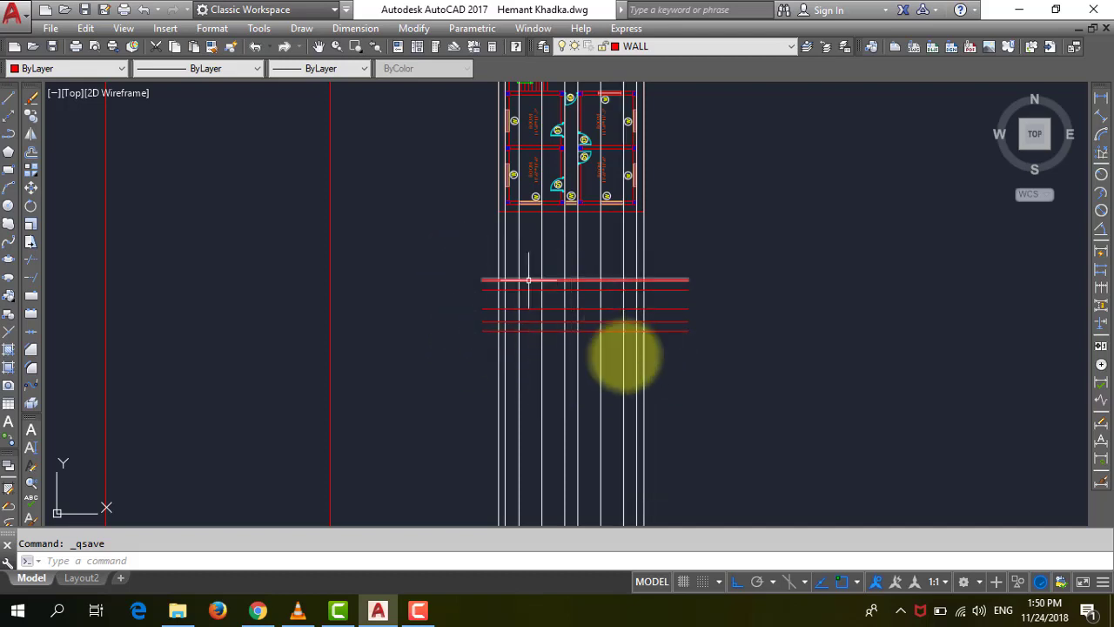
scroll(604, 348, "up", 2)
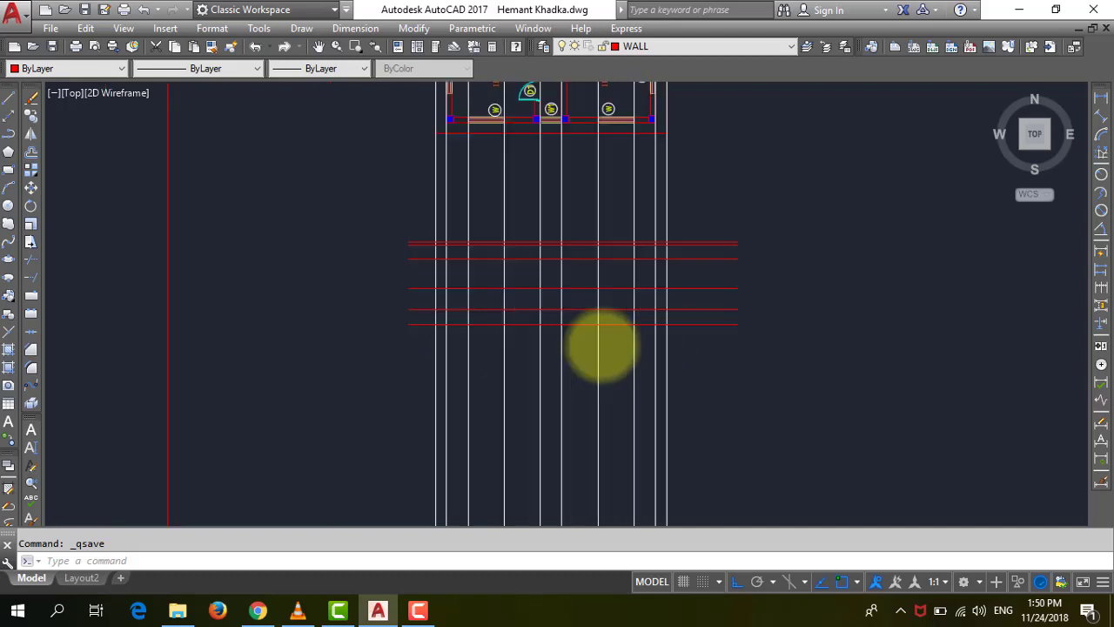
scroll(601, 340, "up", 2)
scroll(610, 334, "down", 4)
type("TR")
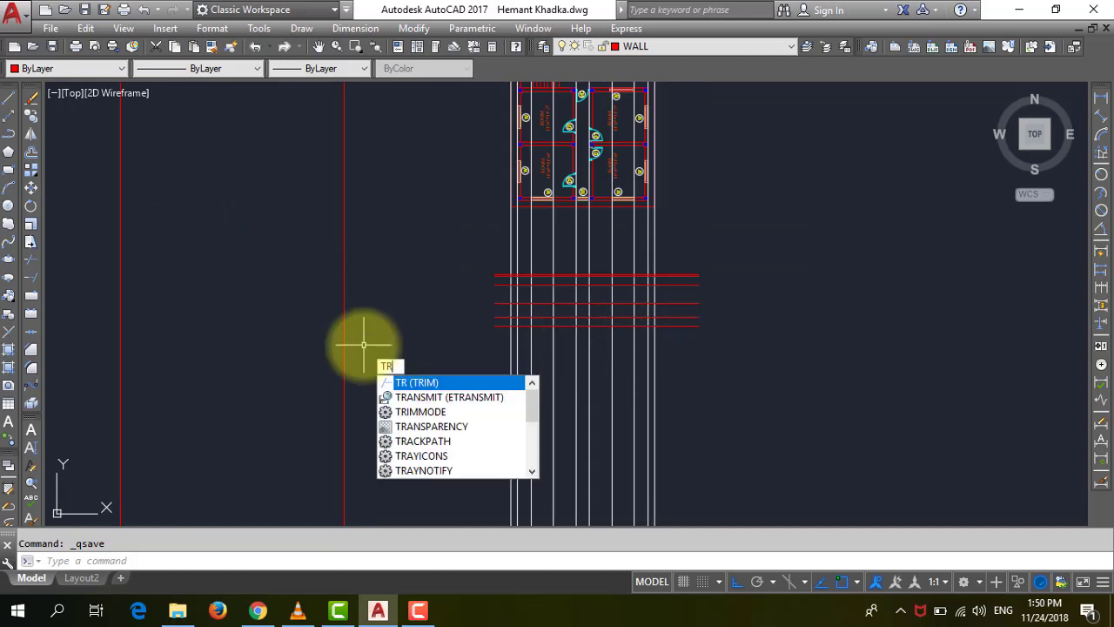
Step: Trim the red guide ends past both edges and the vertical lines below the bottom guide
key("Return")
key("Return")
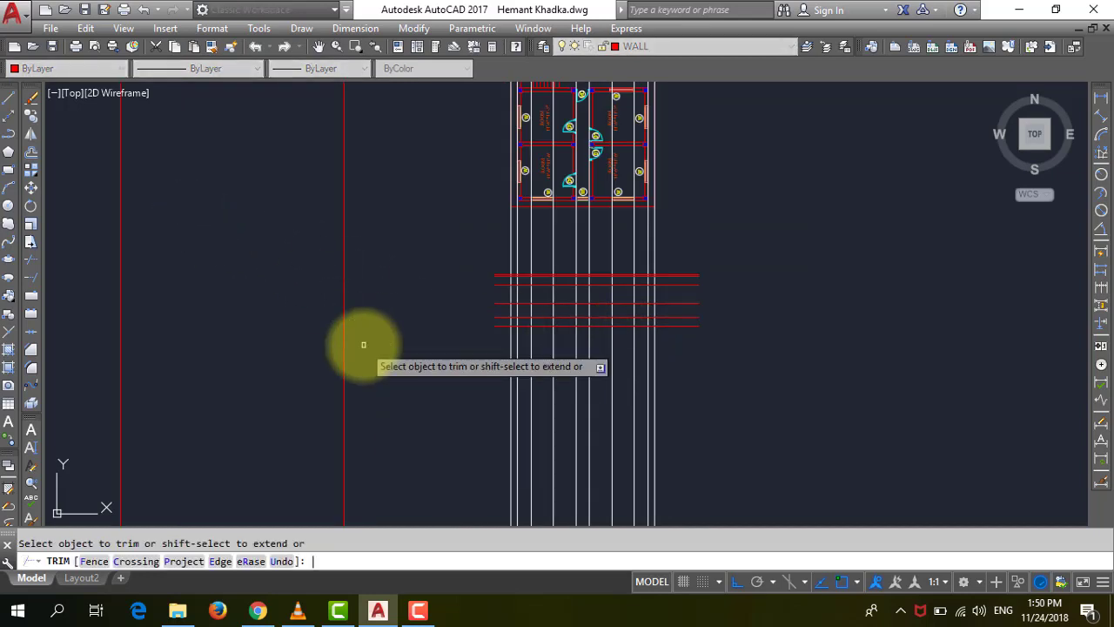
left_click(754, 336)
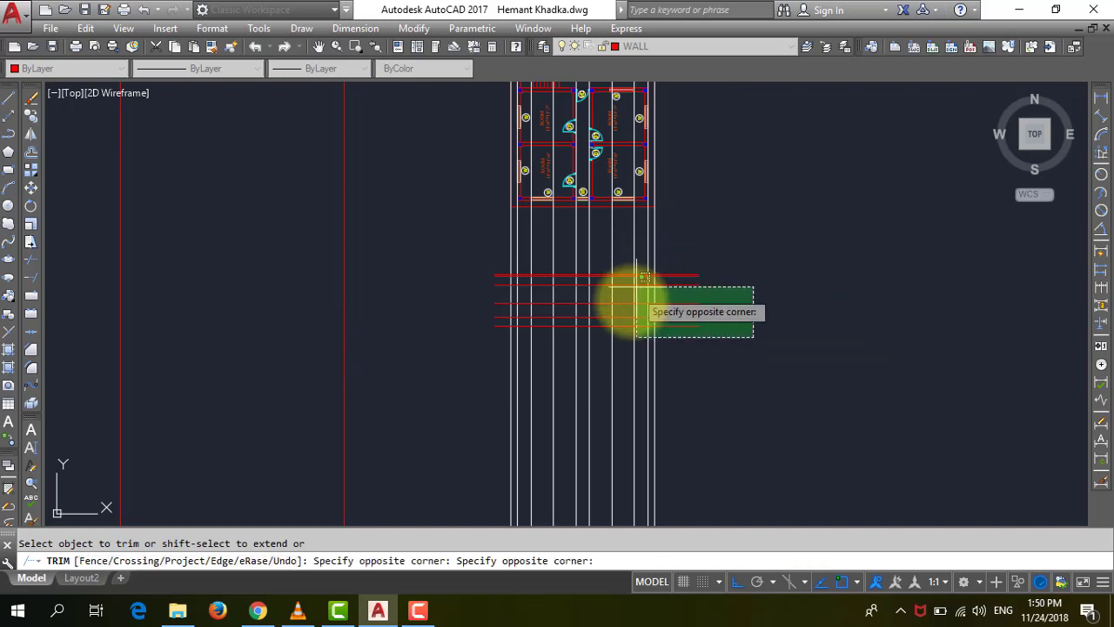
left_click(685, 256)
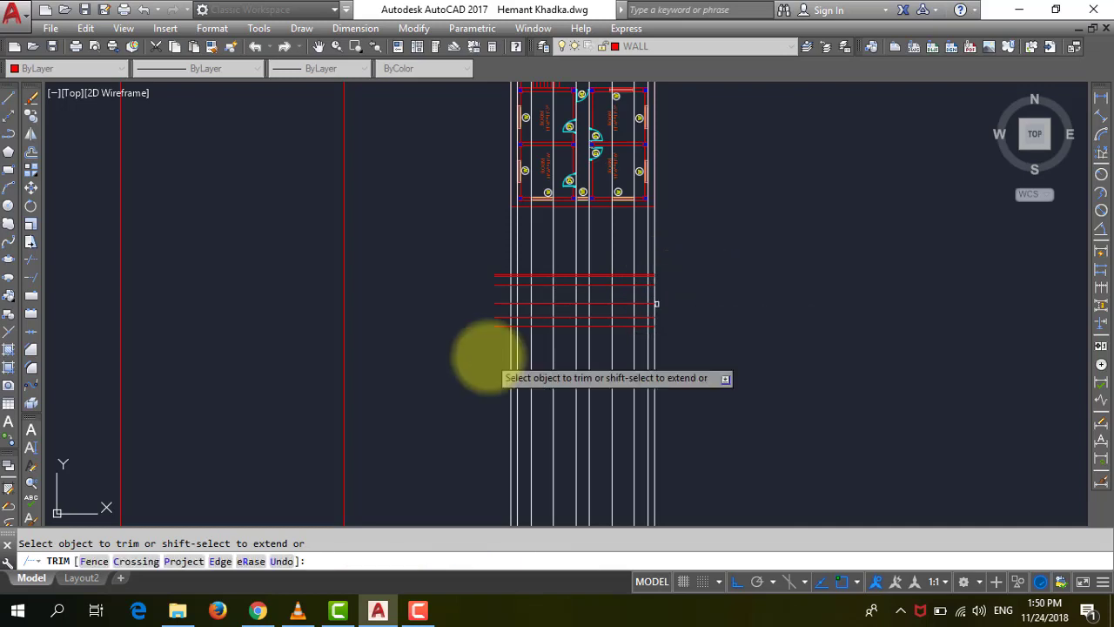
left_click(498, 336)
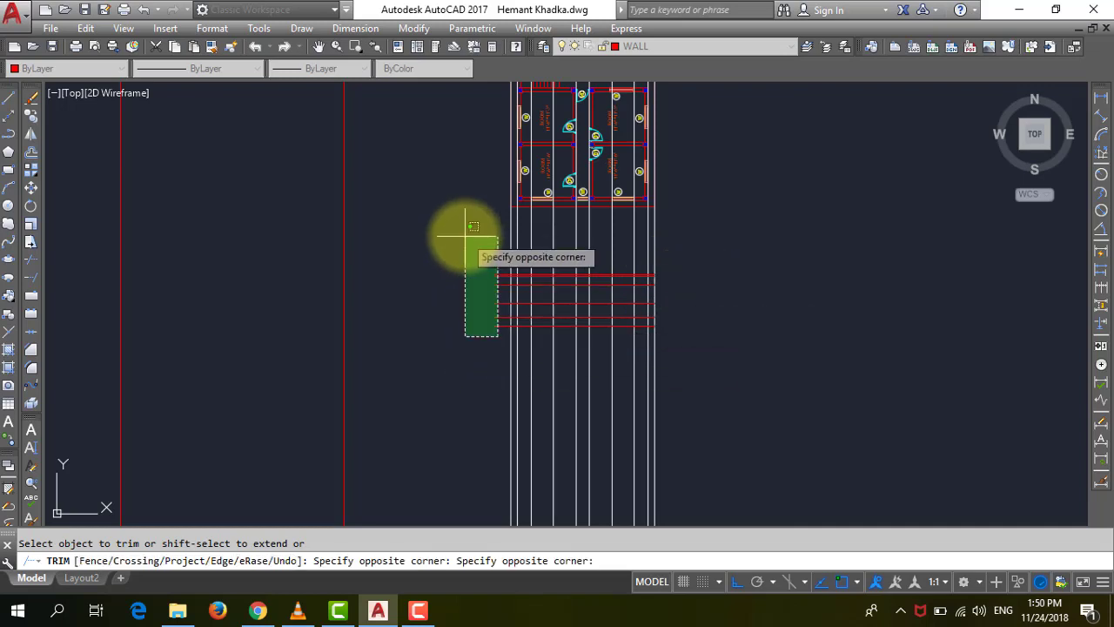
left_click(466, 235)
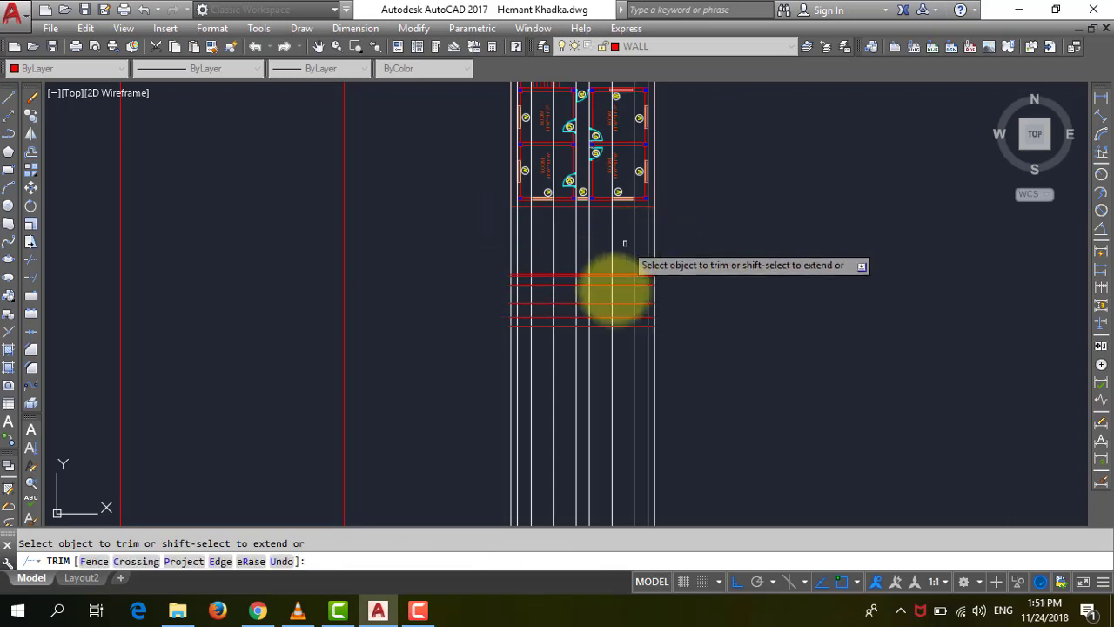
scroll(589, 383, "up", 2)
left_click(737, 388)
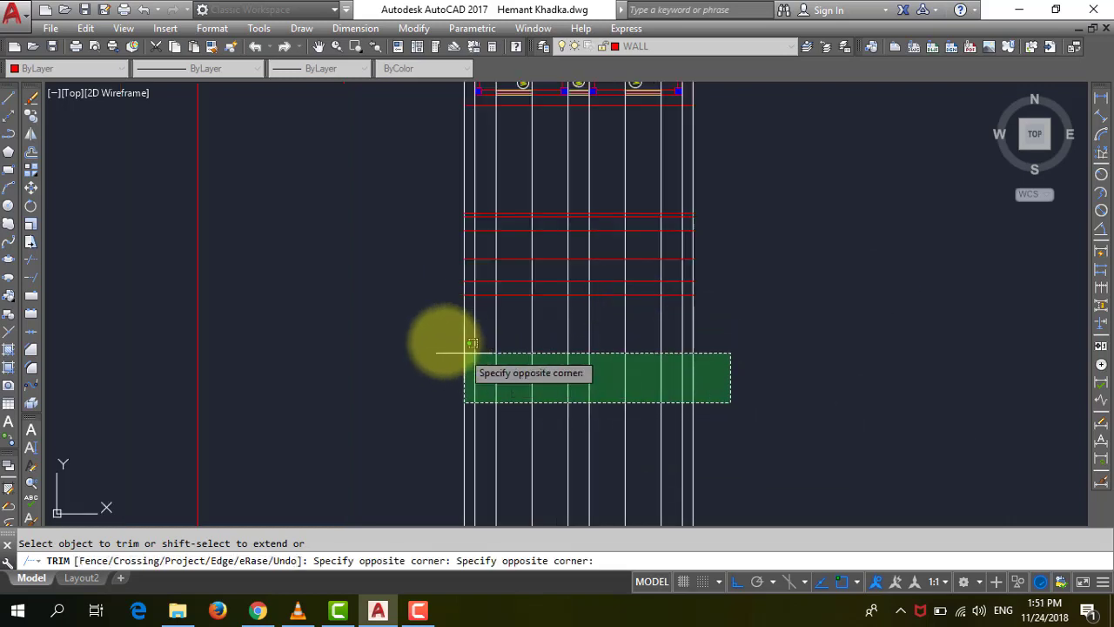
left_click(425, 335)
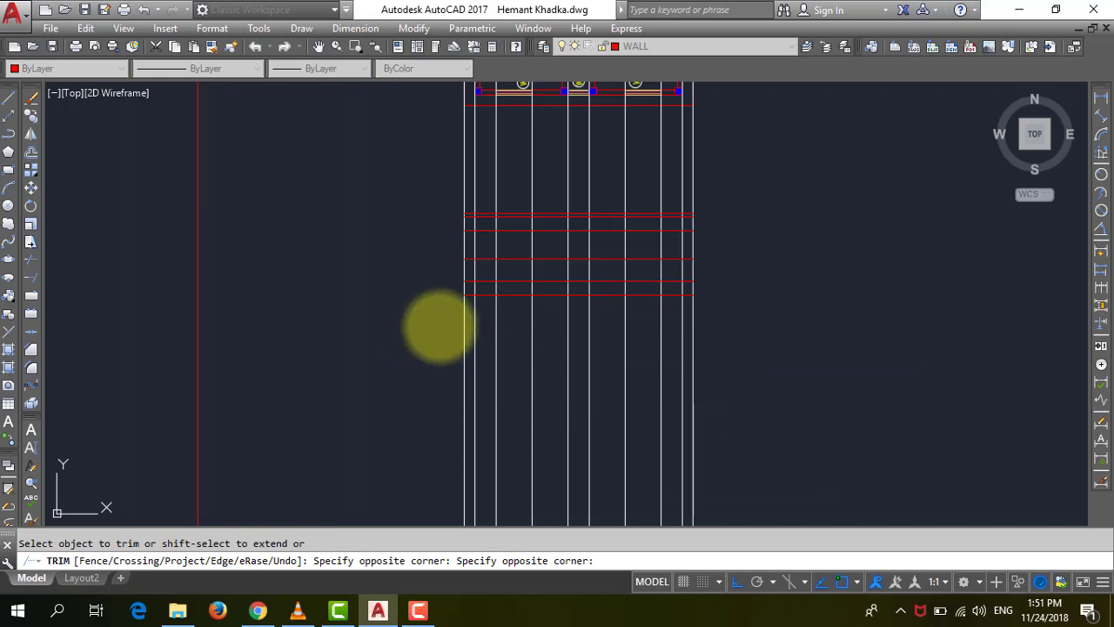
scroll(495, 277, "up", 2)
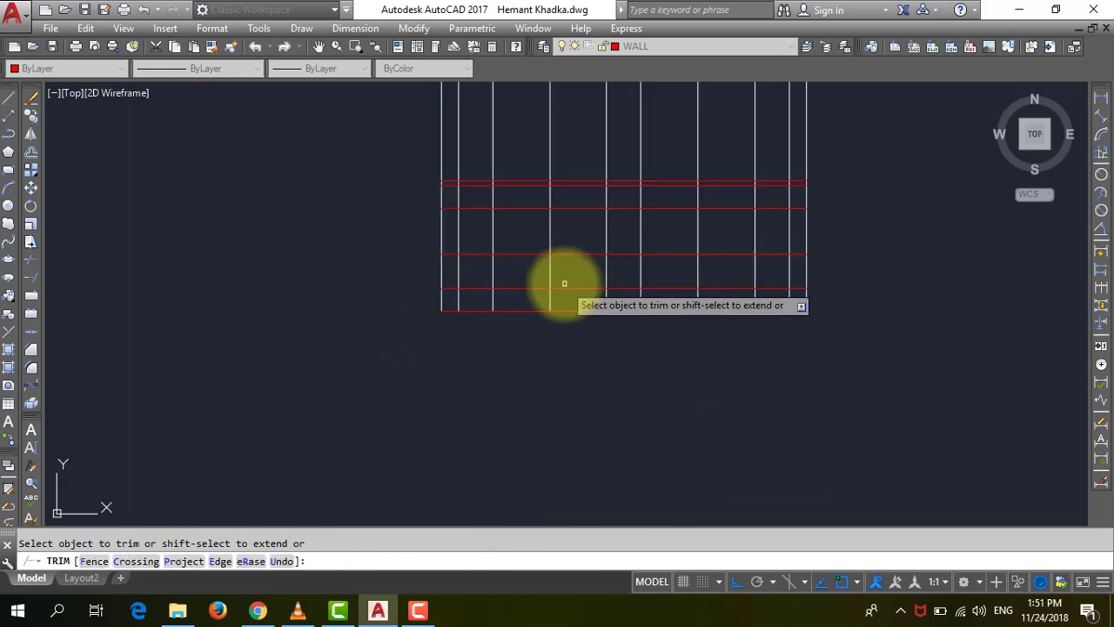
scroll(570, 323, "down", 6)
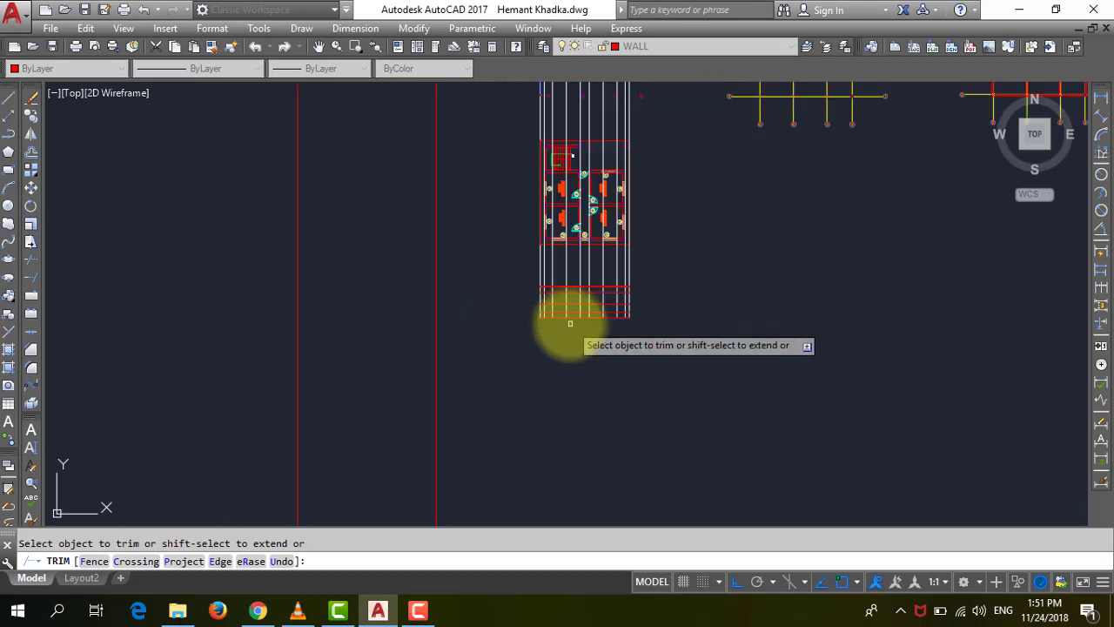
scroll(567, 256, "up", 2)
scroll(567, 258, "up", 2)
scroll(587, 241, "up", 2)
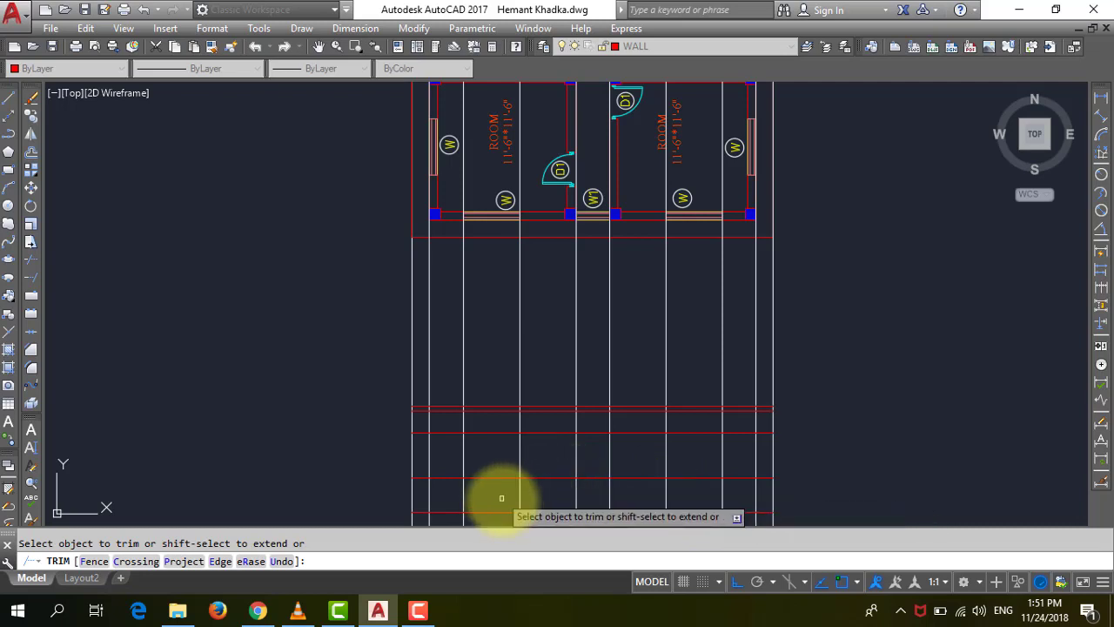
scroll(561, 456, "down", 2)
Step: Trim guide segments between the middle verticals and in the right and left bays
left_click_drag(560, 467, 560, 460)
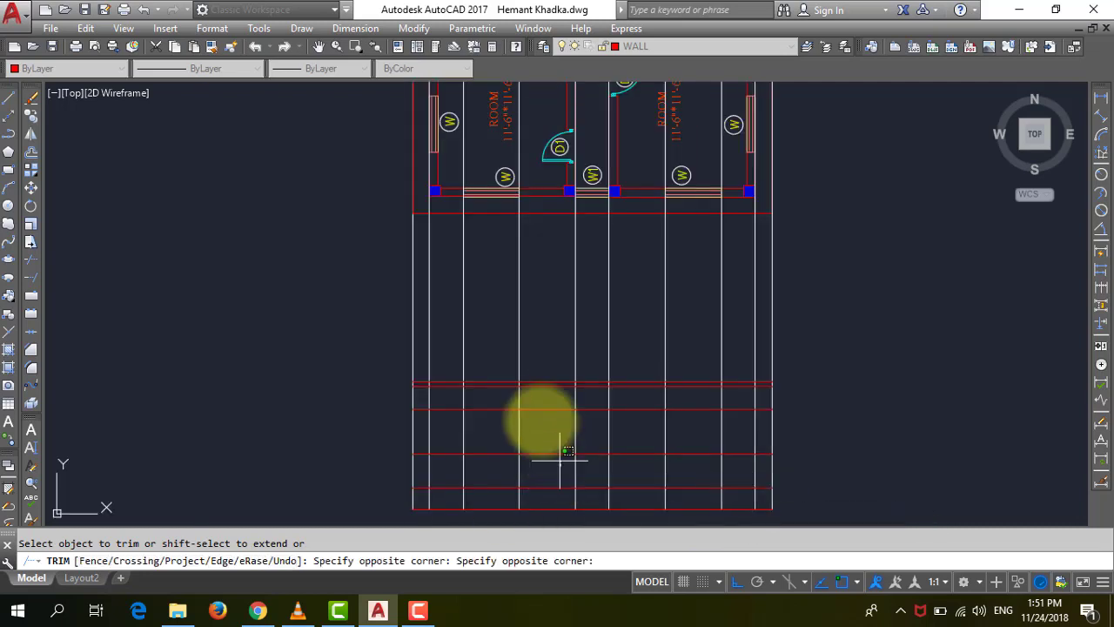
left_click(553, 407)
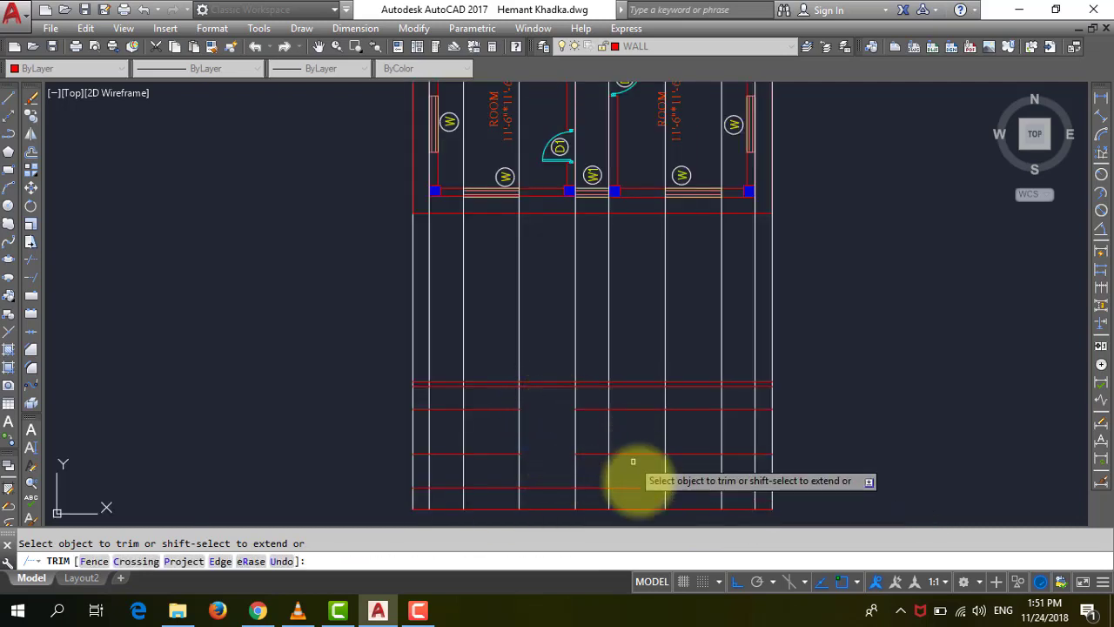
left_click(642, 471)
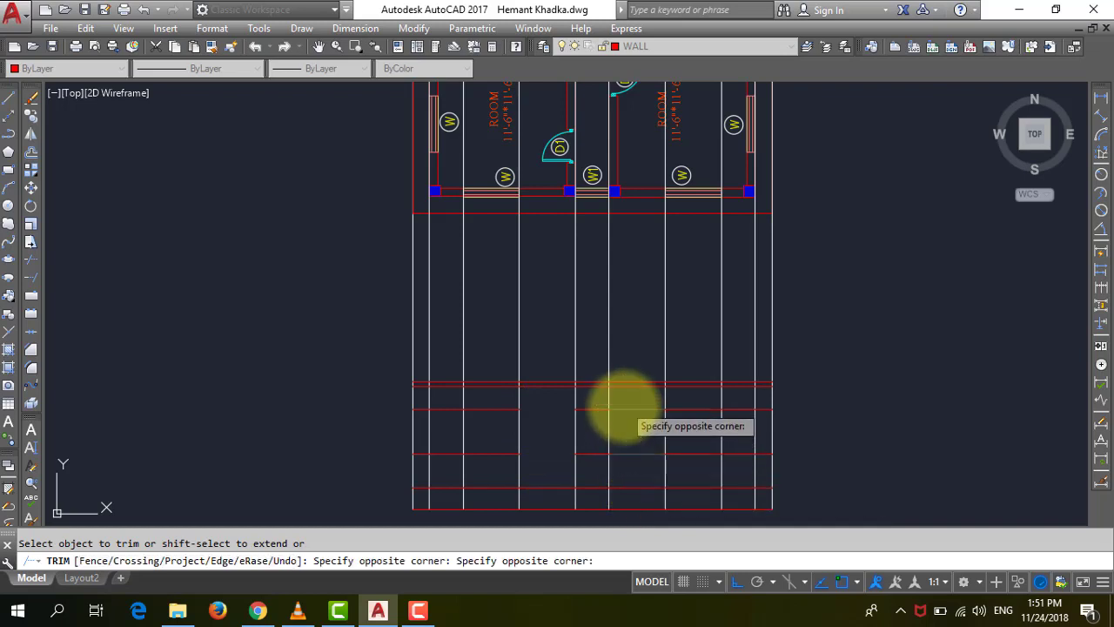
left_click(743, 474)
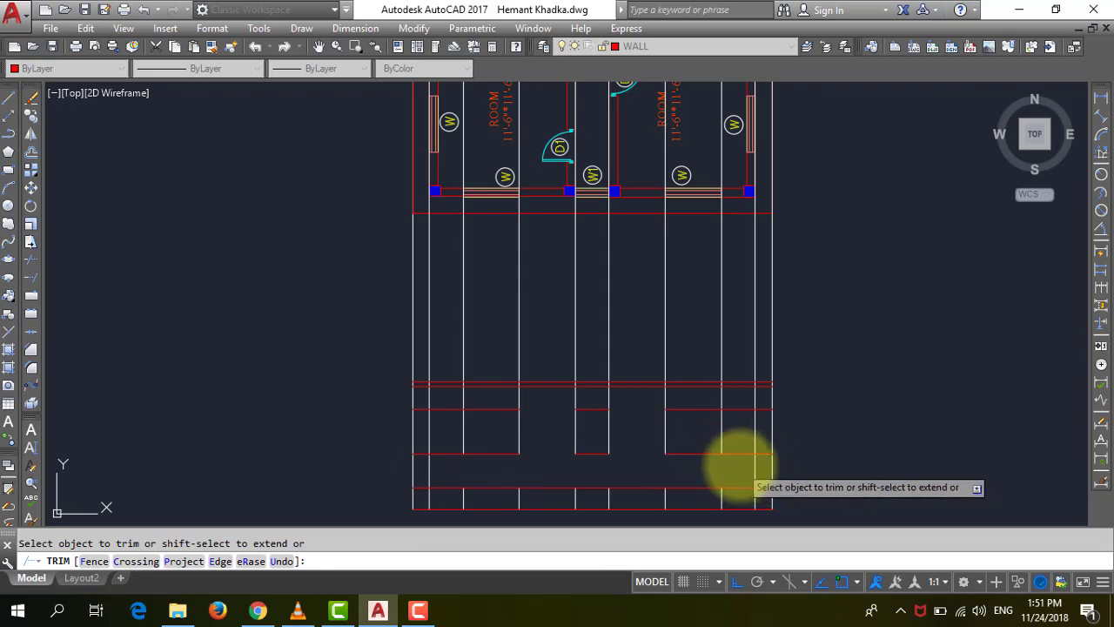
left_click(739, 465)
left_click(721, 409)
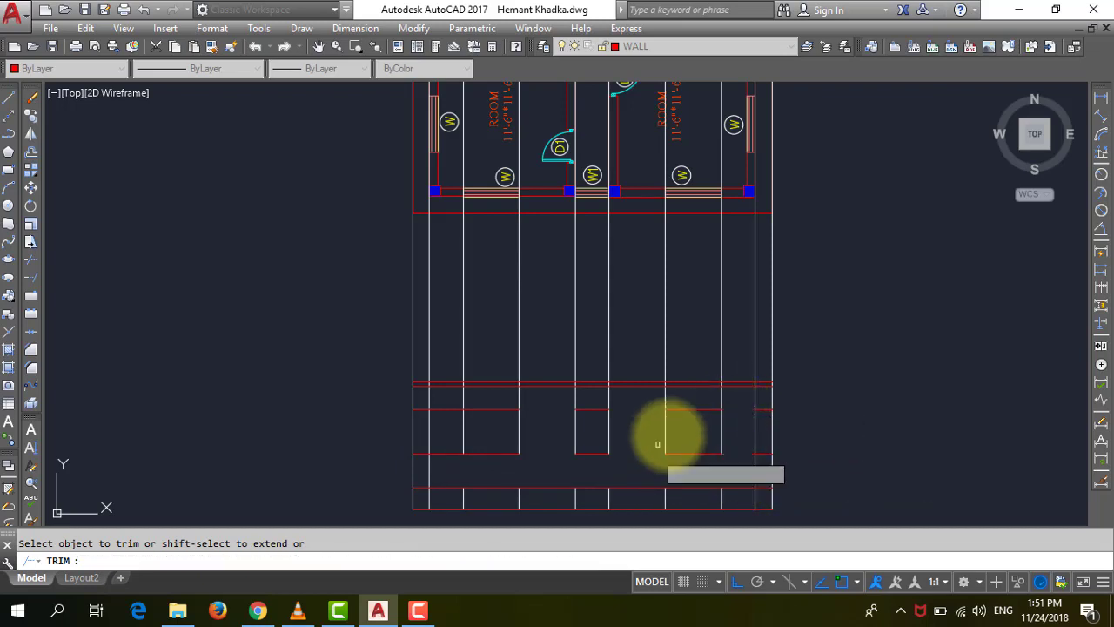
left_click(445, 466)
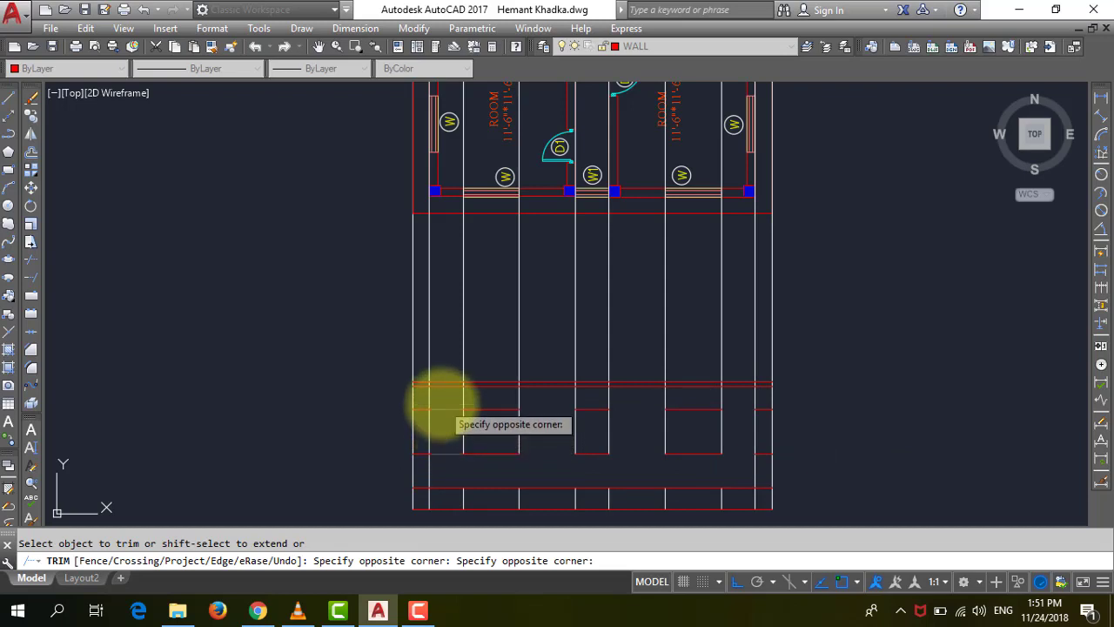
left_click(441, 403)
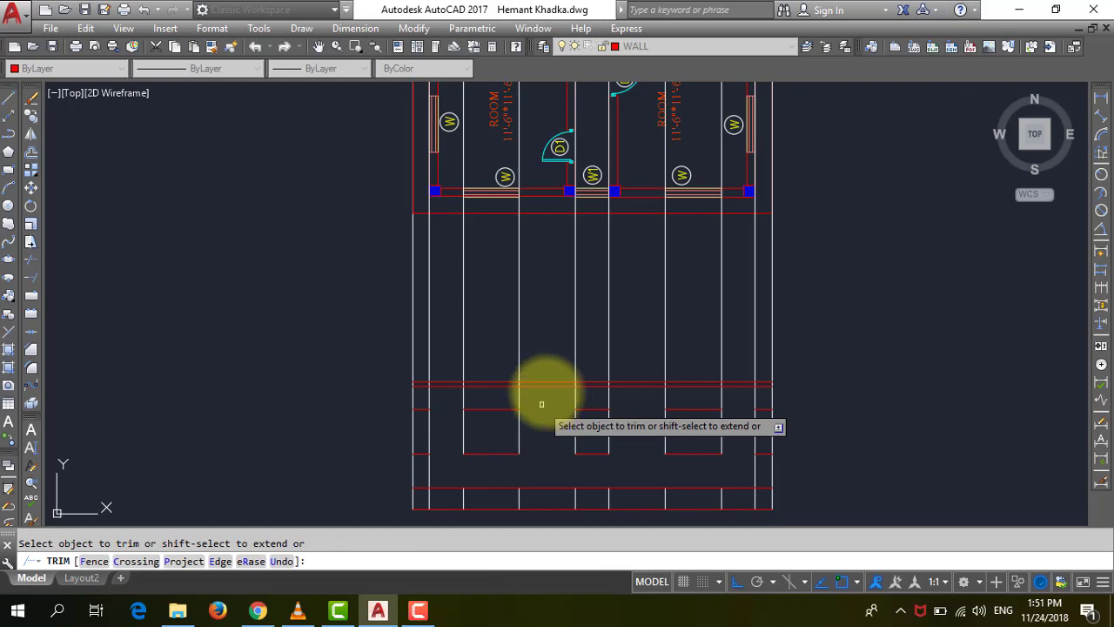
scroll(542, 400, "down", 2)
scroll(542, 392, "up", 5)
scroll(811, 433, "down", 2)
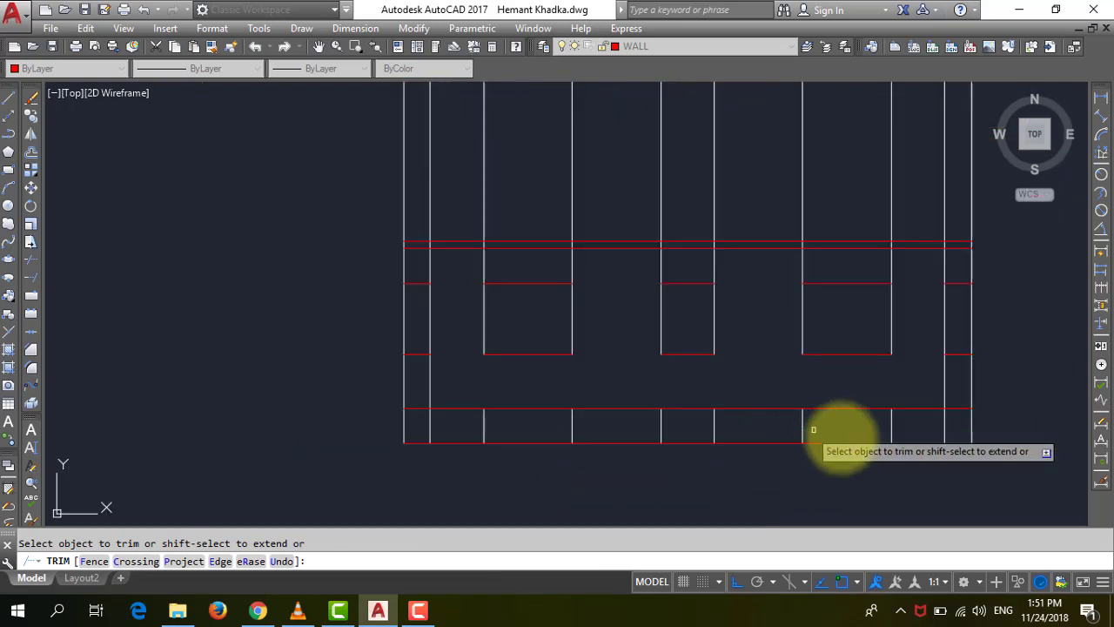
Step: Trim the leftover line pieces inside the bottom band and at the left and right walls
left_click(963, 432)
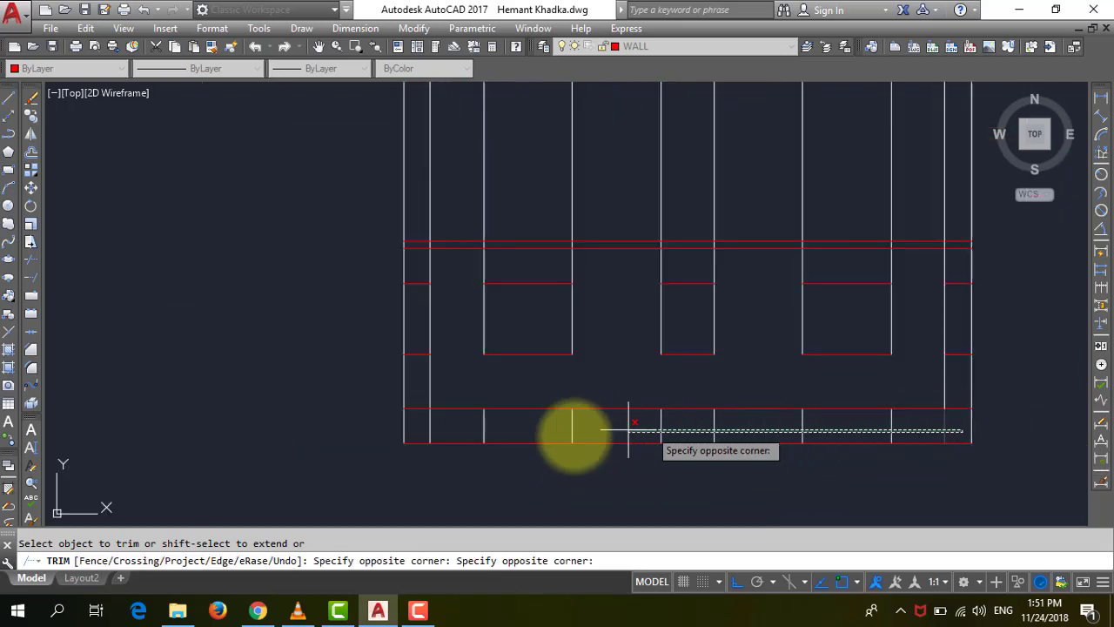
left_click(408, 423)
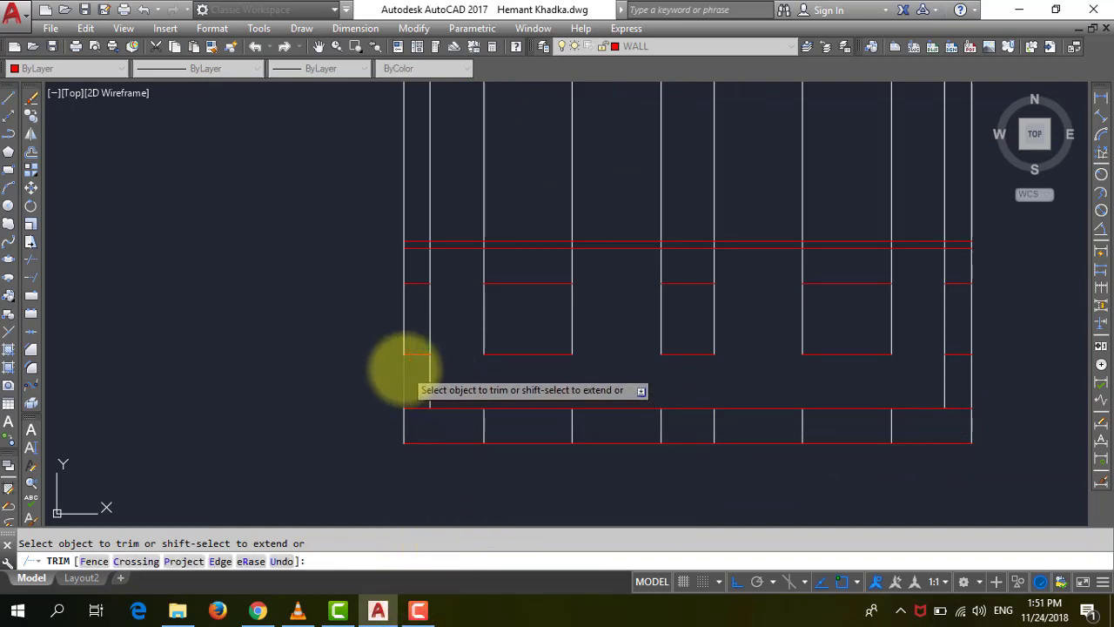
left_click(413, 318)
left_click(365, 288)
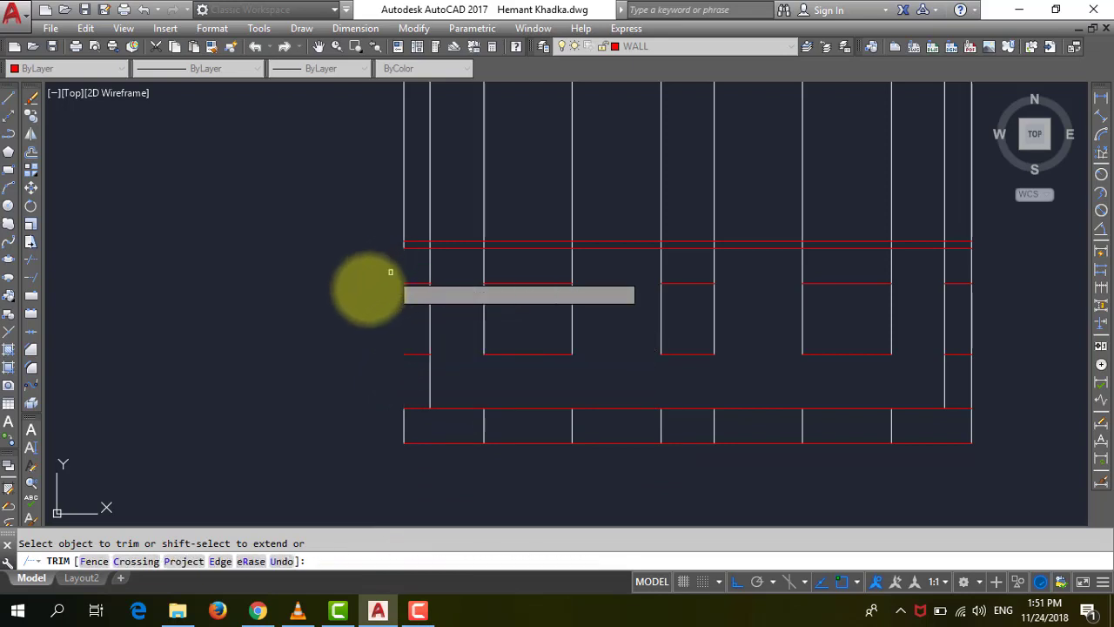
scroll(356, 368, "down", 2)
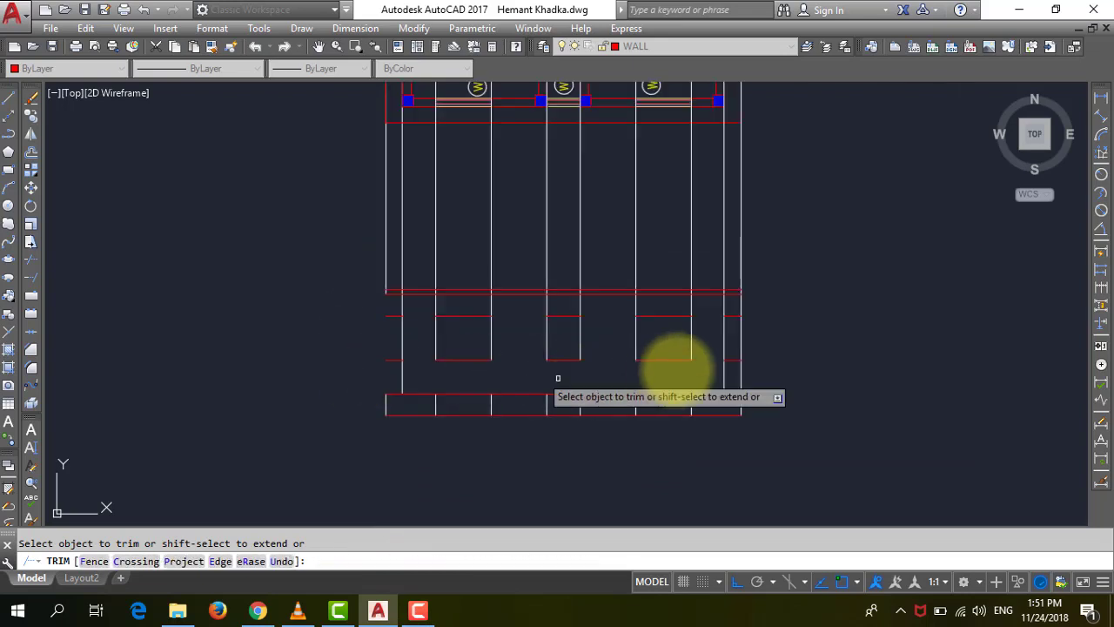
left_click(785, 387)
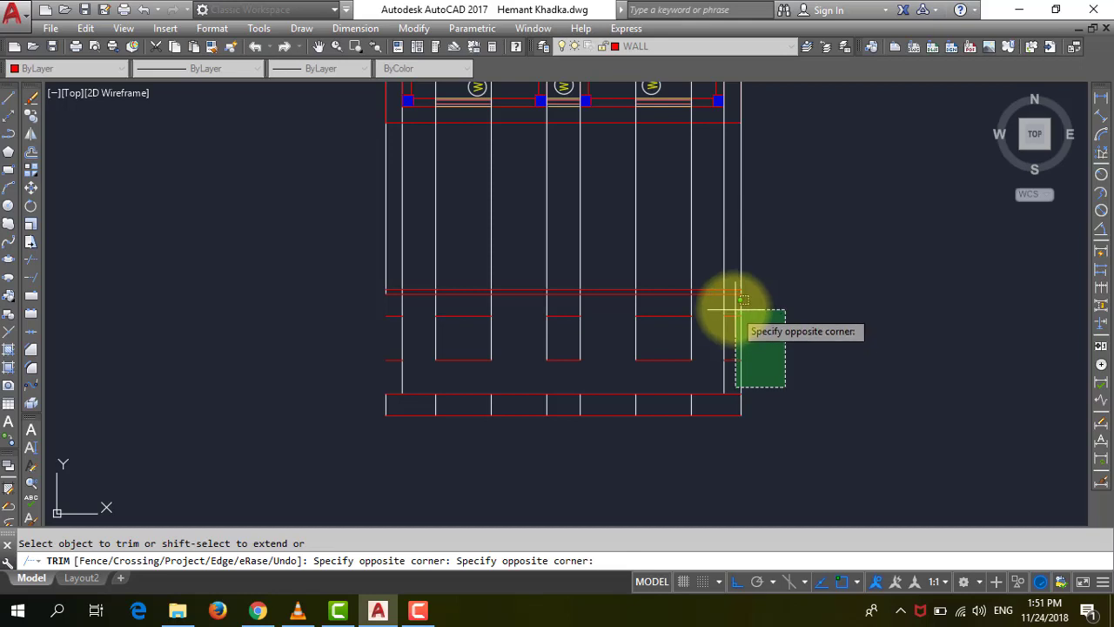
left_click(770, 359)
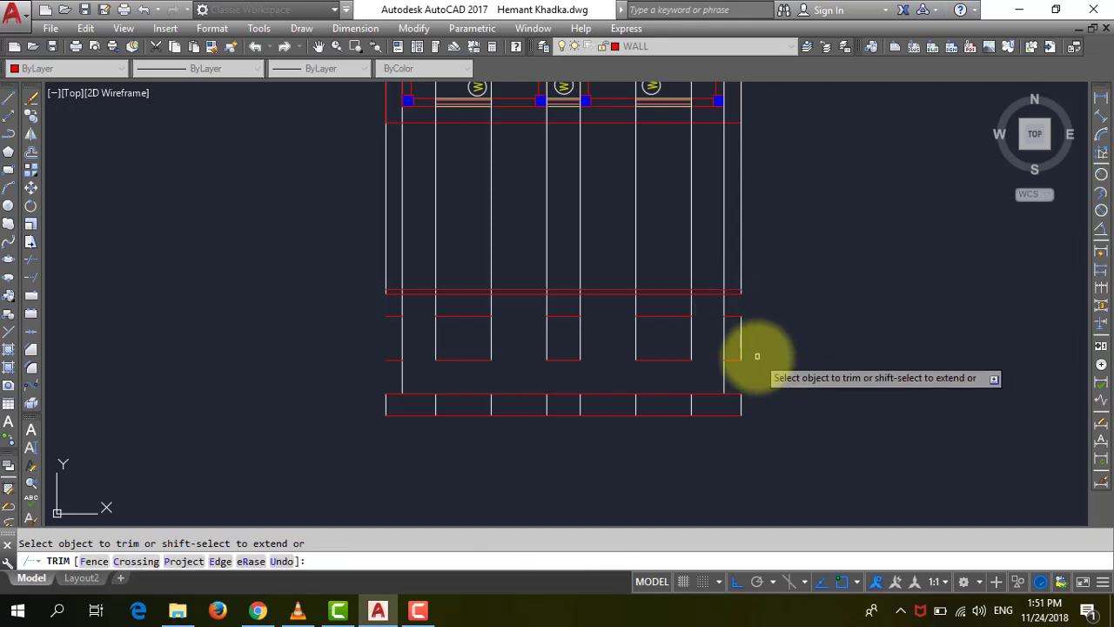
key("Escape")
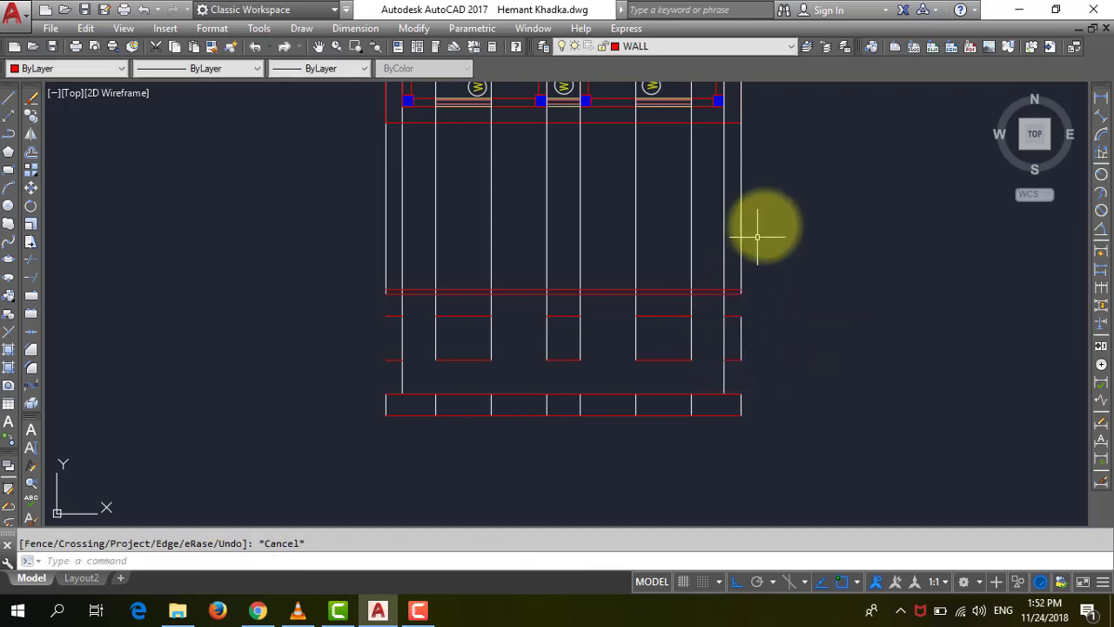
Step: Trim the projection lines above the elevation, using the roof line as the cutting edge
left_click(775, 205)
left_click(313, 182)
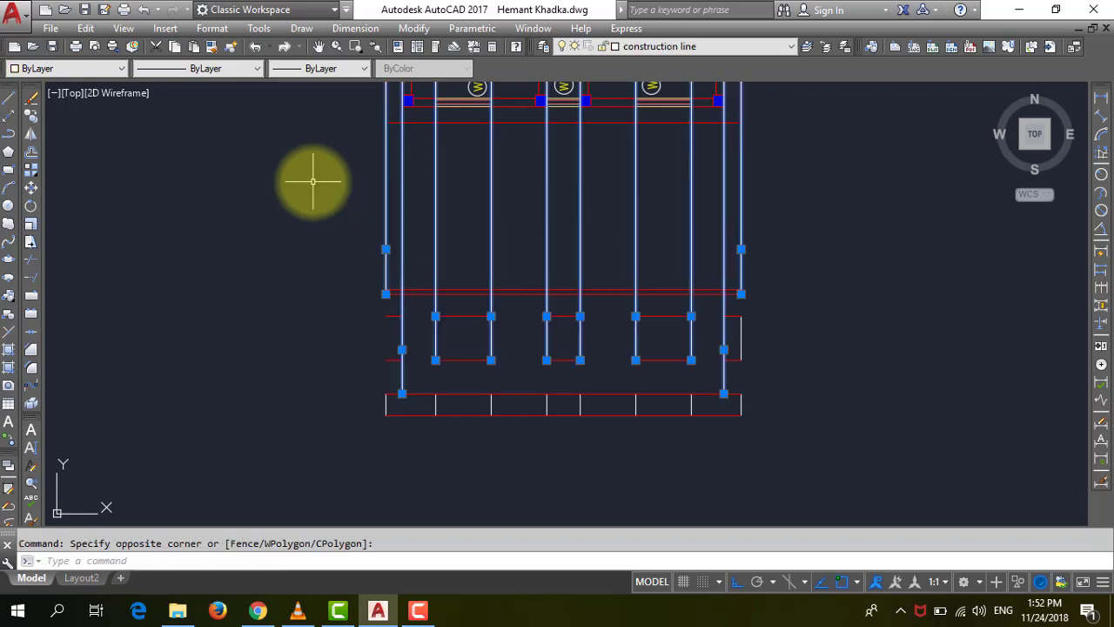
key("Escape")
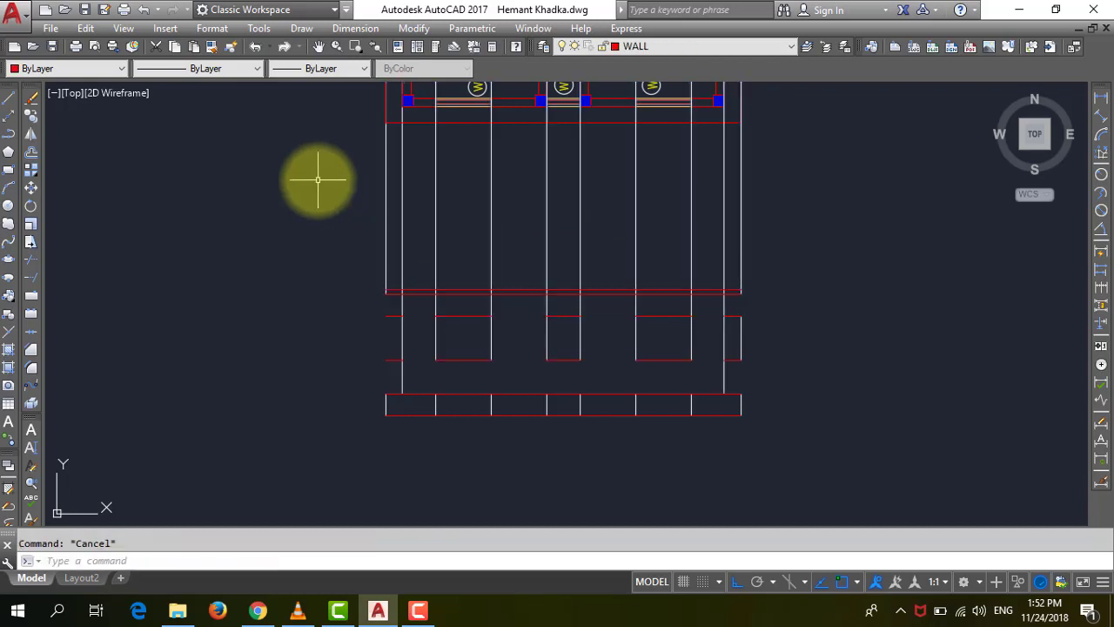
type("tr")
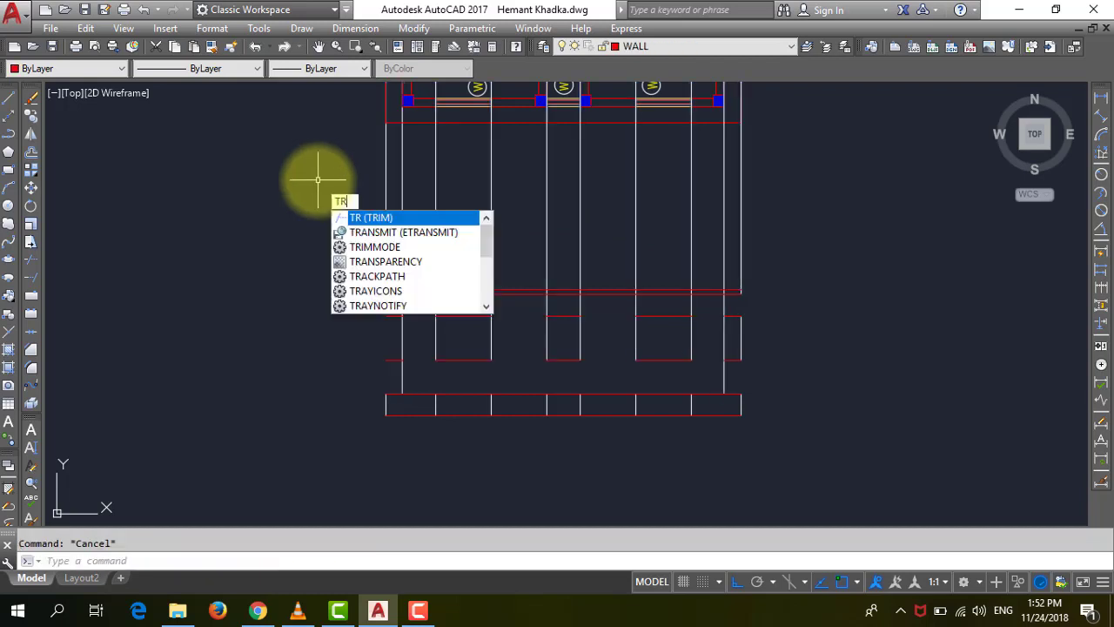
key("Return")
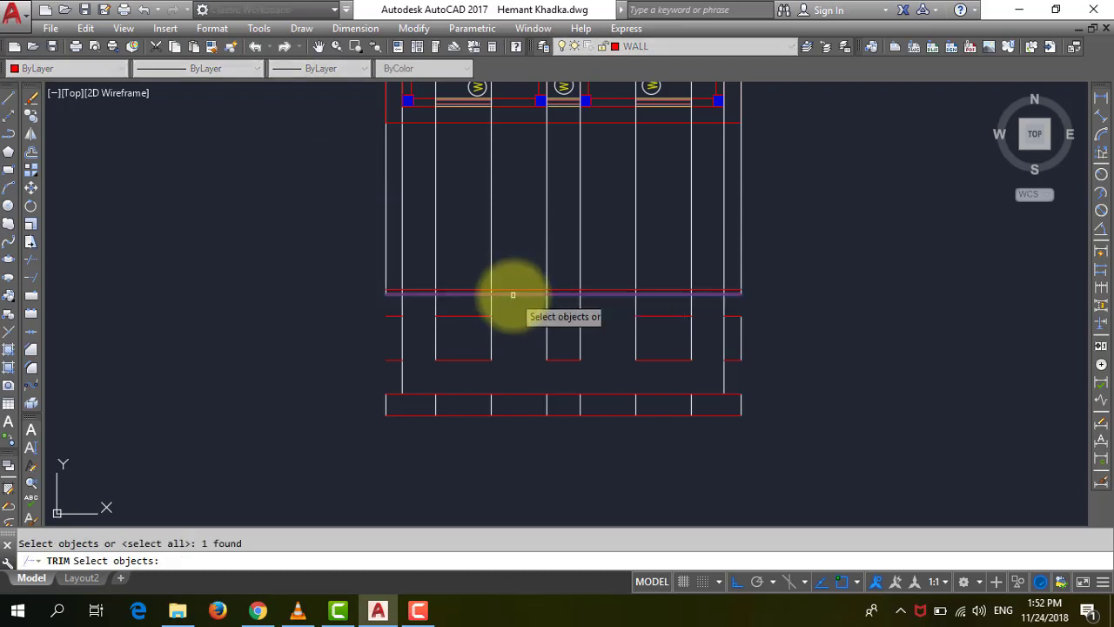
key("Return")
left_click(788, 228)
left_click(302, 191)
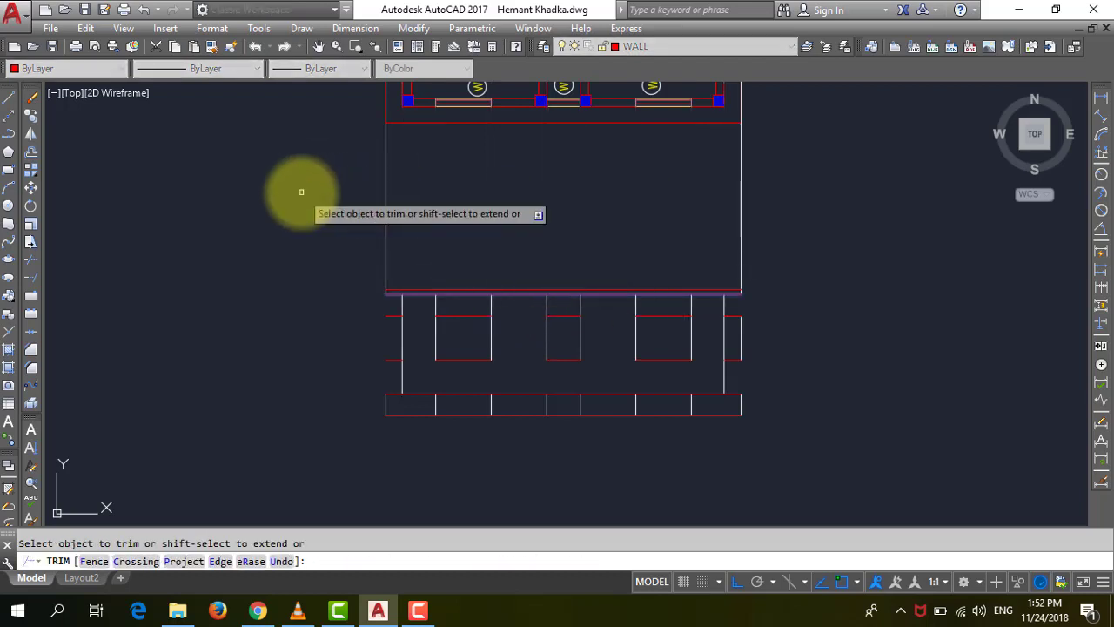
left_click(764, 227)
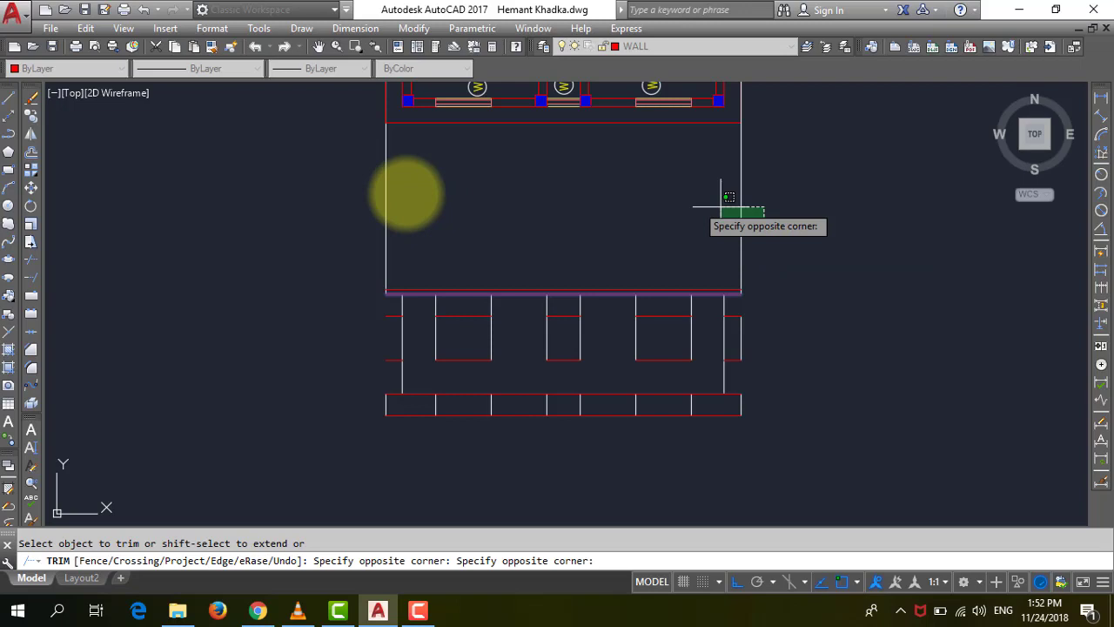
left_click(310, 183)
key("Escape")
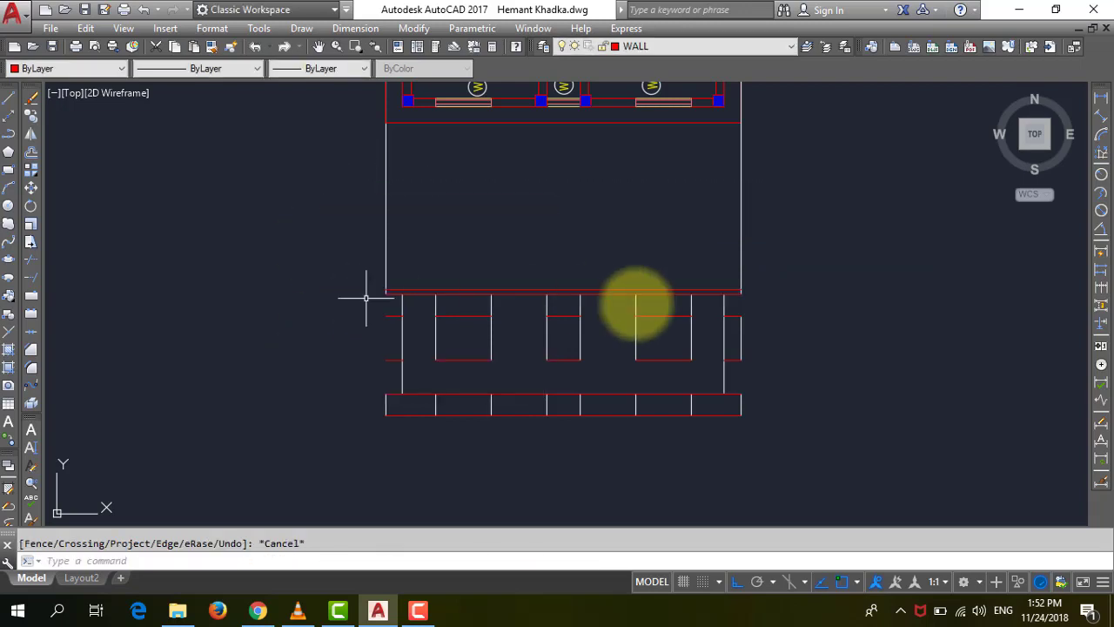
Step: Erase the two outer lines above the roof and the leftover short wall-end lines on the right
left_click(854, 239)
left_click(297, 194)
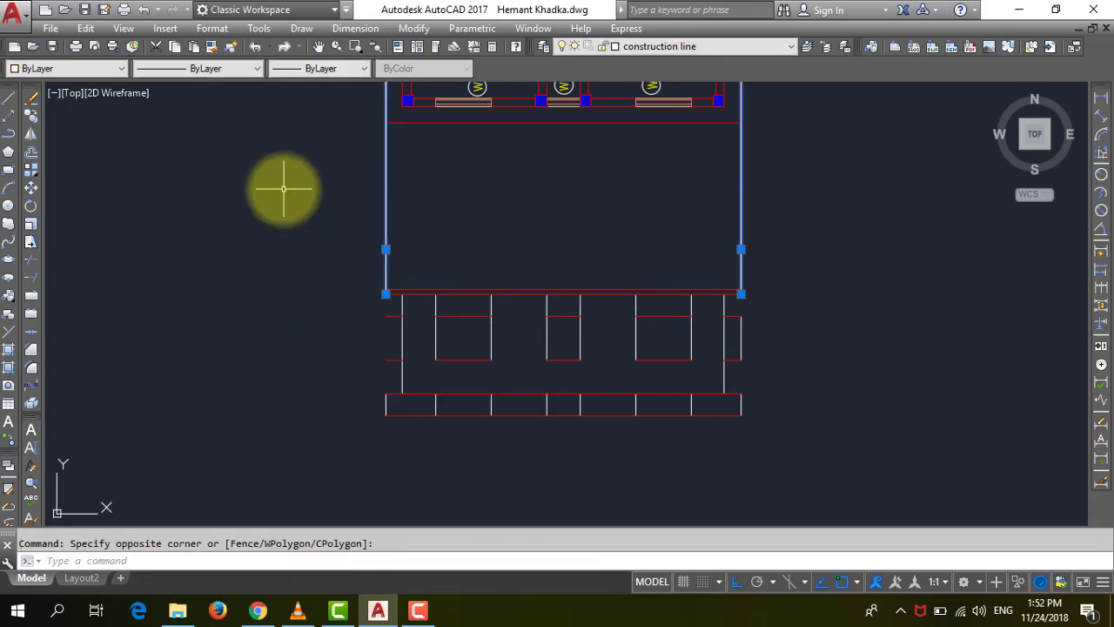
scroll(688, 365, "up", 2)
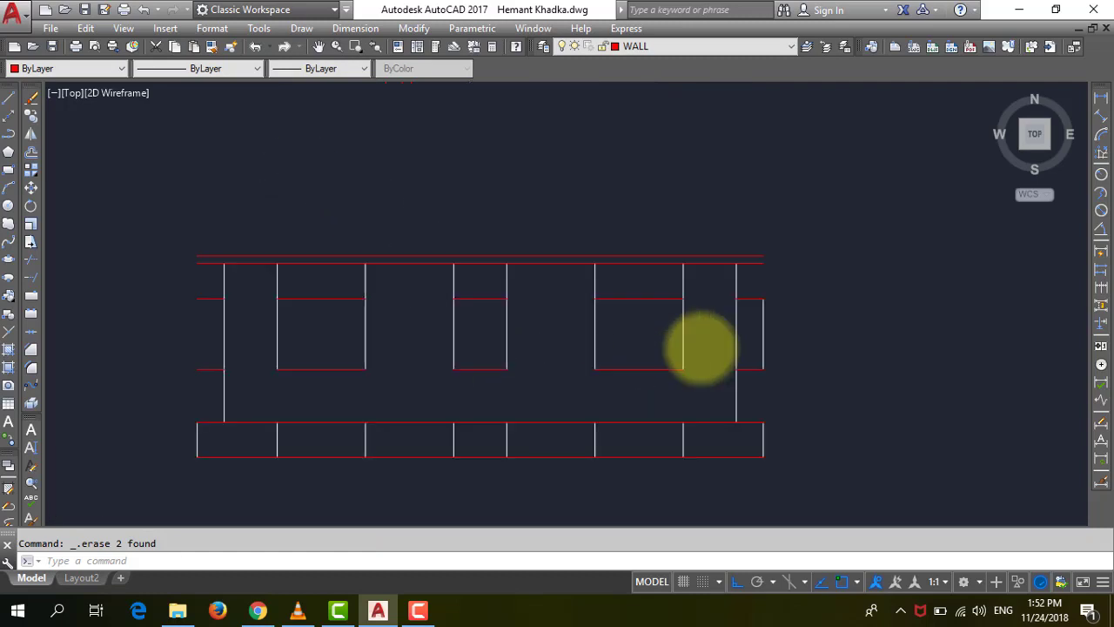
scroll(699, 348, "up", 2)
left_click(843, 411)
left_click(783, 250)
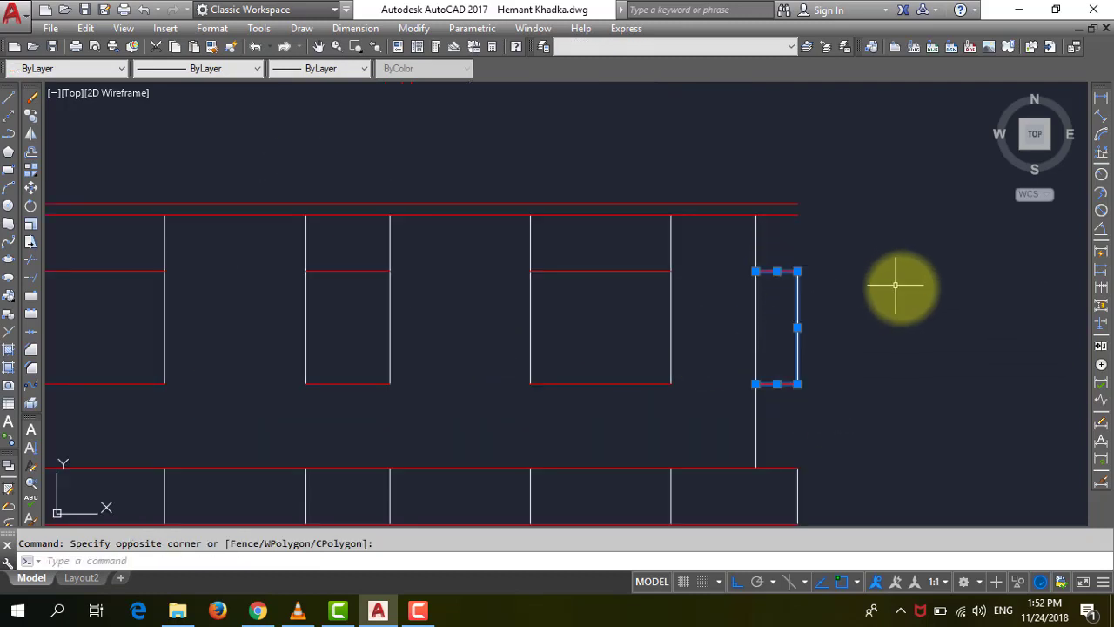
scroll(709, 331, "down", 4)
scroll(670, 312, "up", 3)
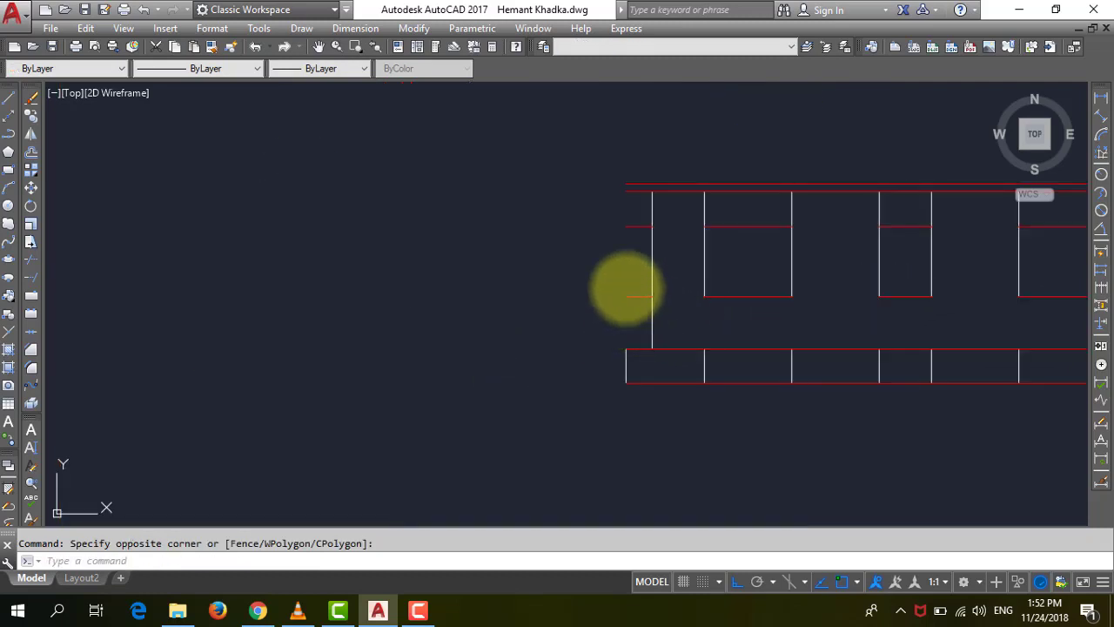
left_click(651, 310)
left_click(578, 226)
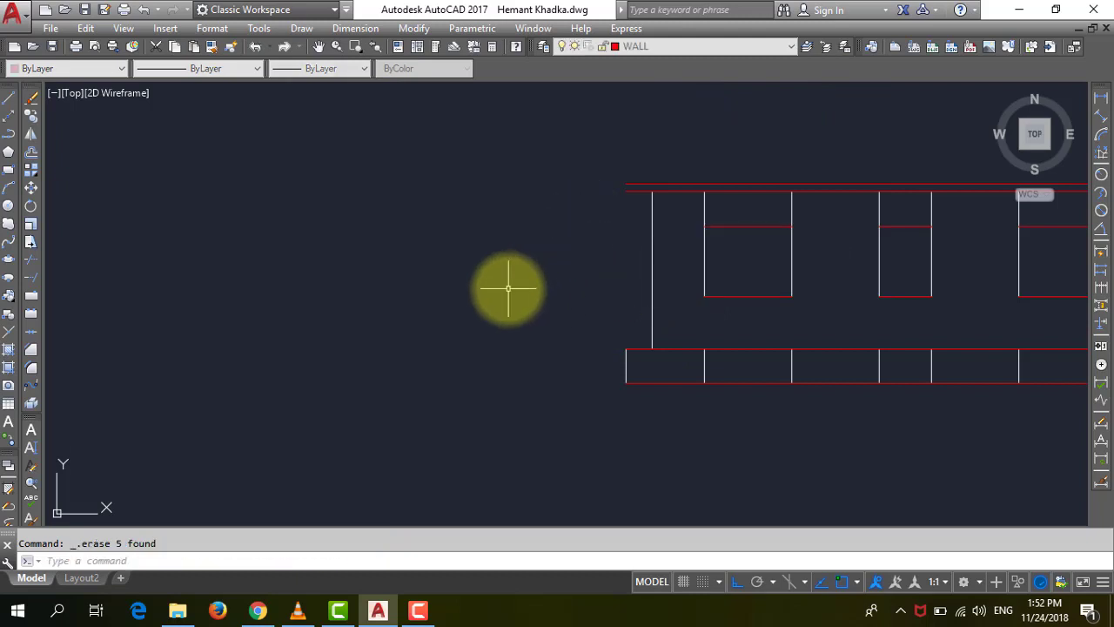
scroll(510, 290, "down", 2)
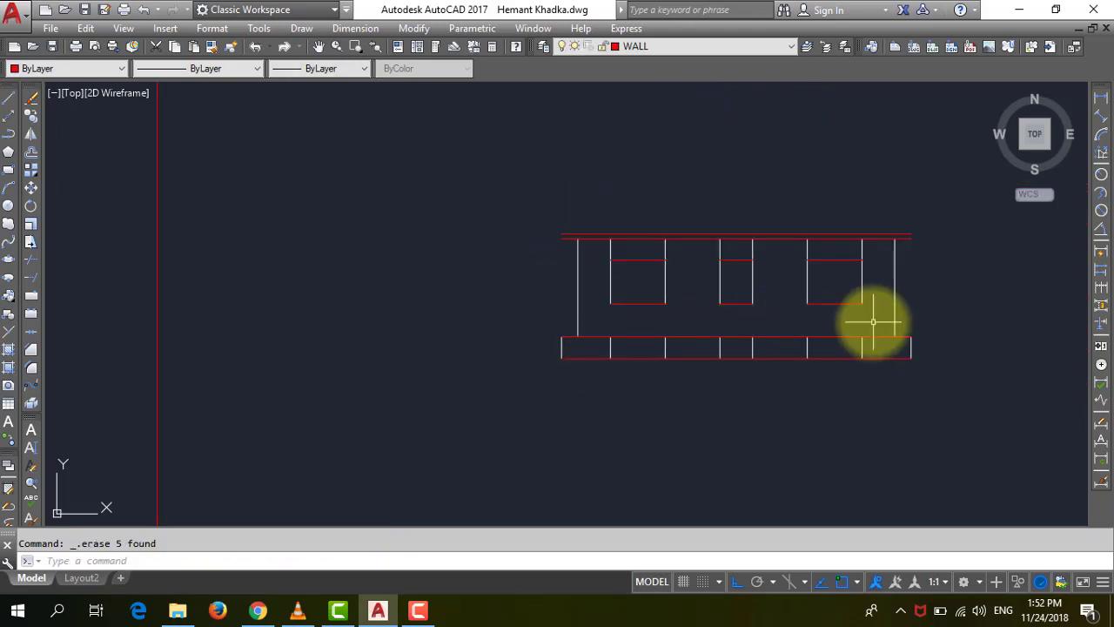
type("tr")
Step: Trim away the horizontal line segments between the three window openings
key("Return")
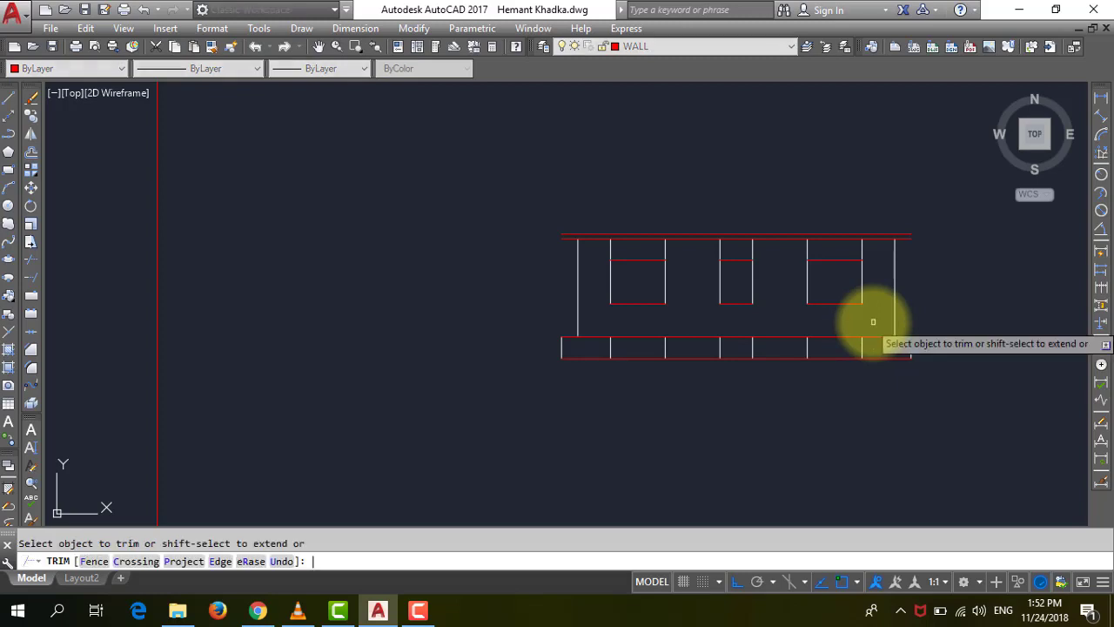
scroll(831, 248, "up", 4)
left_click(958, 260)
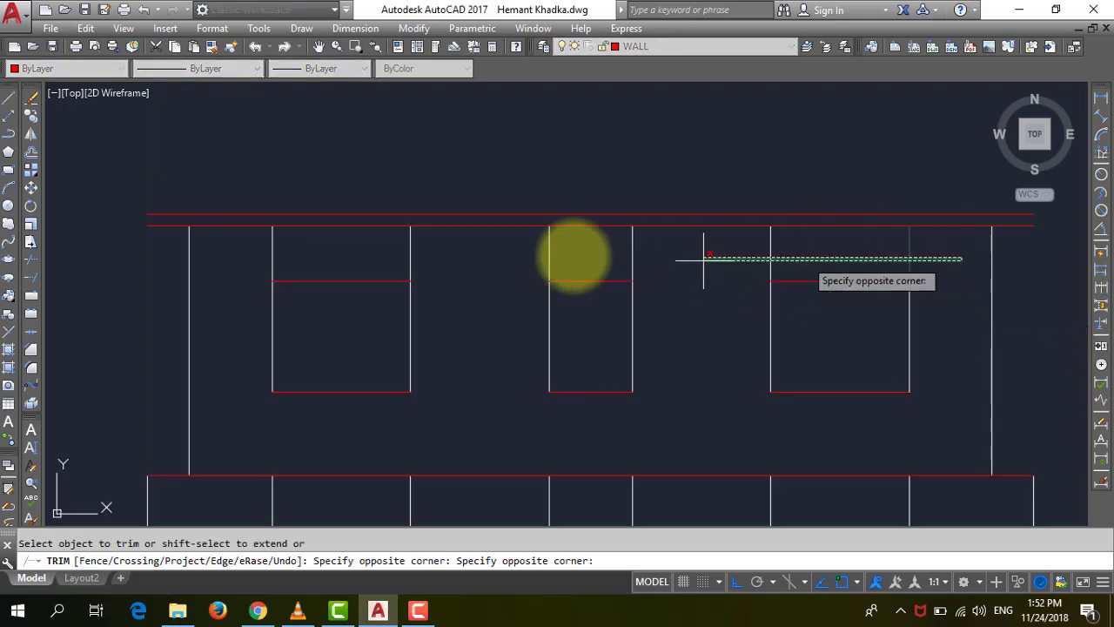
left_click(222, 258)
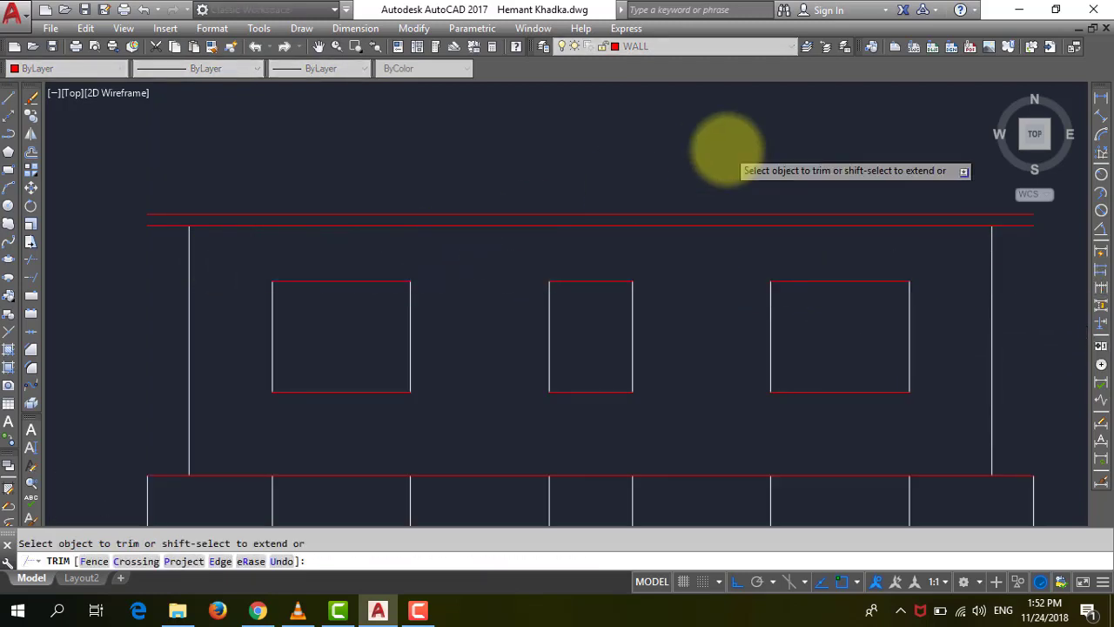
scroll(722, 149, "down", 2)
scroll(771, 398, "up", 2)
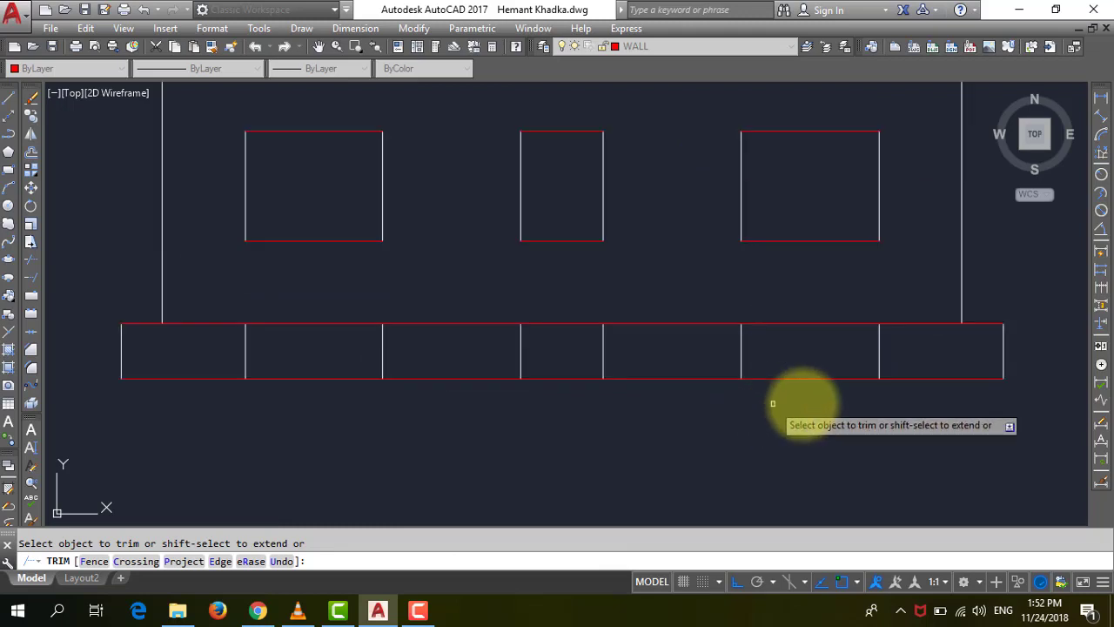
key("Escape")
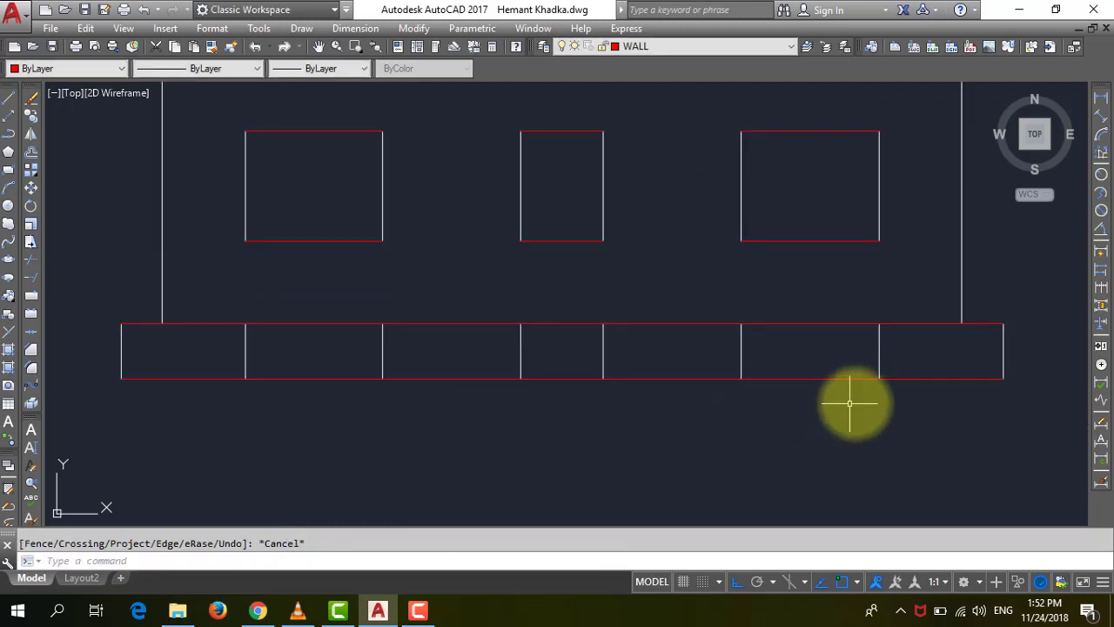
Step: Erase the six vertical lines in the plinth band and save the drawing
left_click(899, 360)
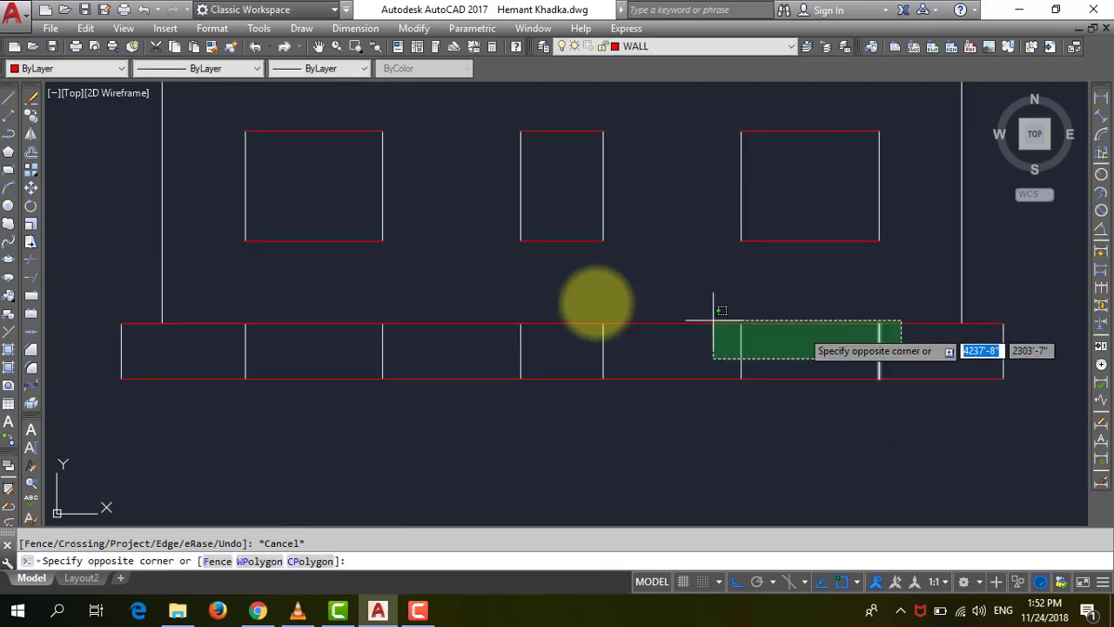
left_click(233, 341)
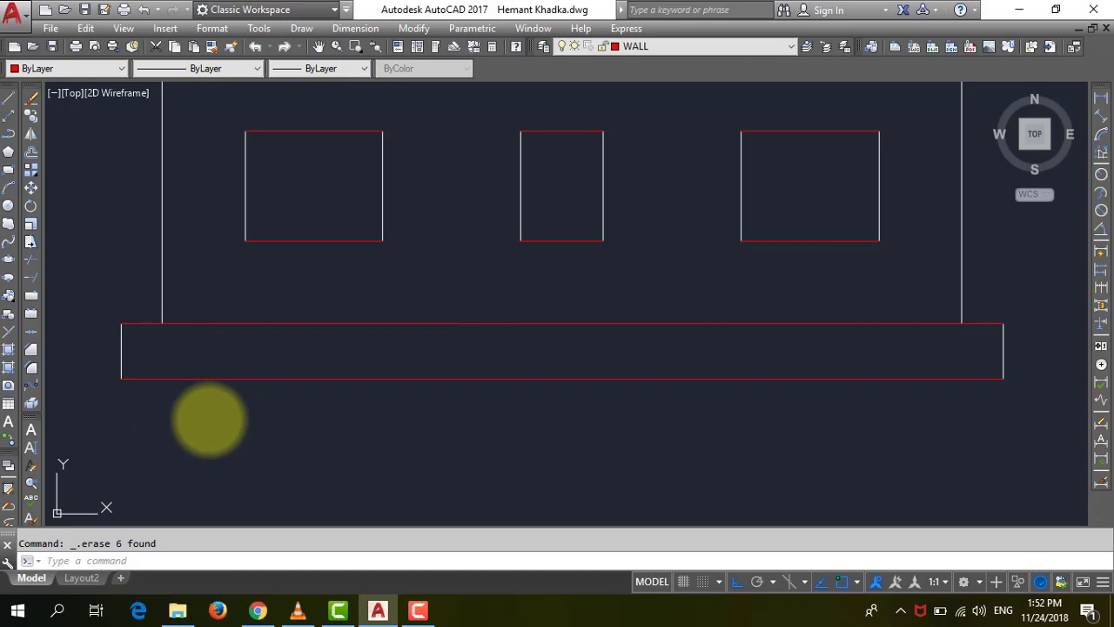
key("ctrl+s")
scroll(209, 420, "down", 2)
scroll(625, 336, "down", 2)
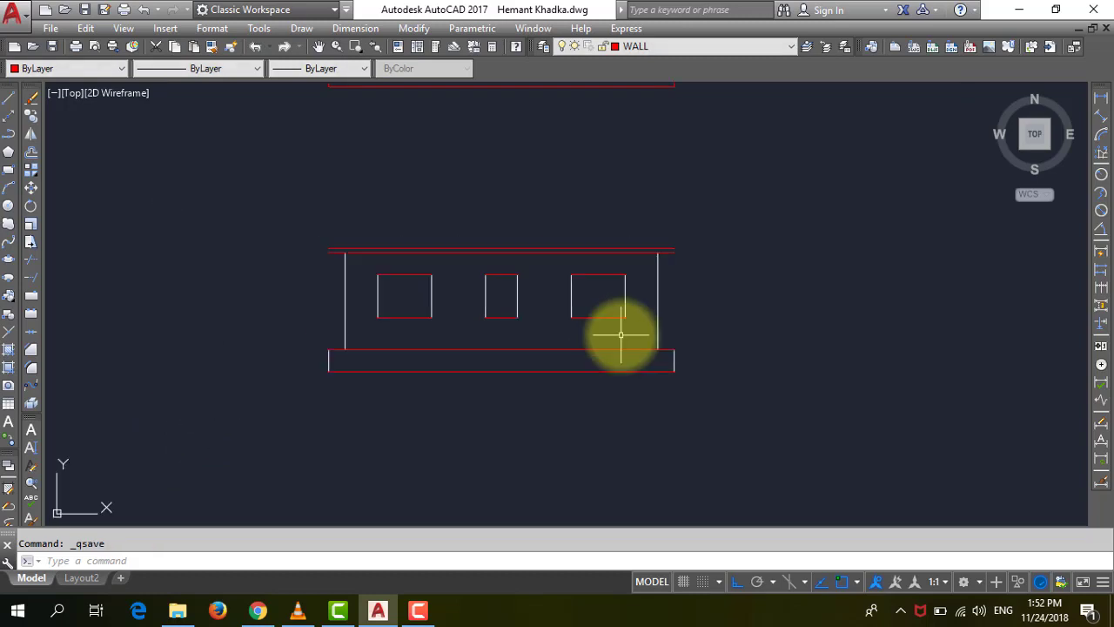
scroll(353, 266, "up", 4)
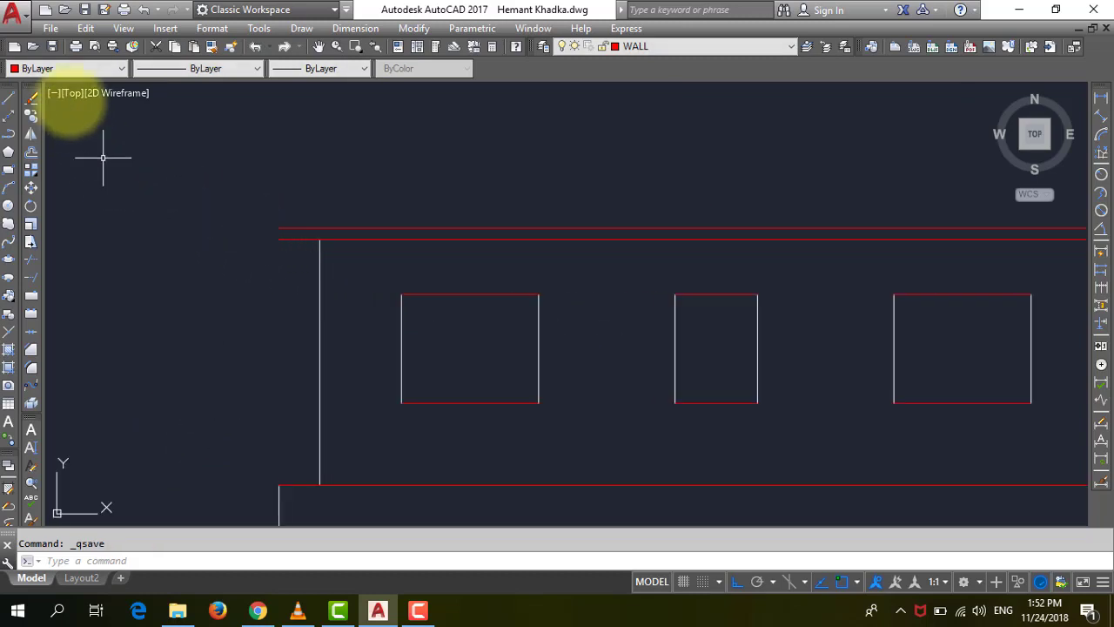
Step: Draw short vertical lines across the left and right ends of the roof band
left_click(9, 99)
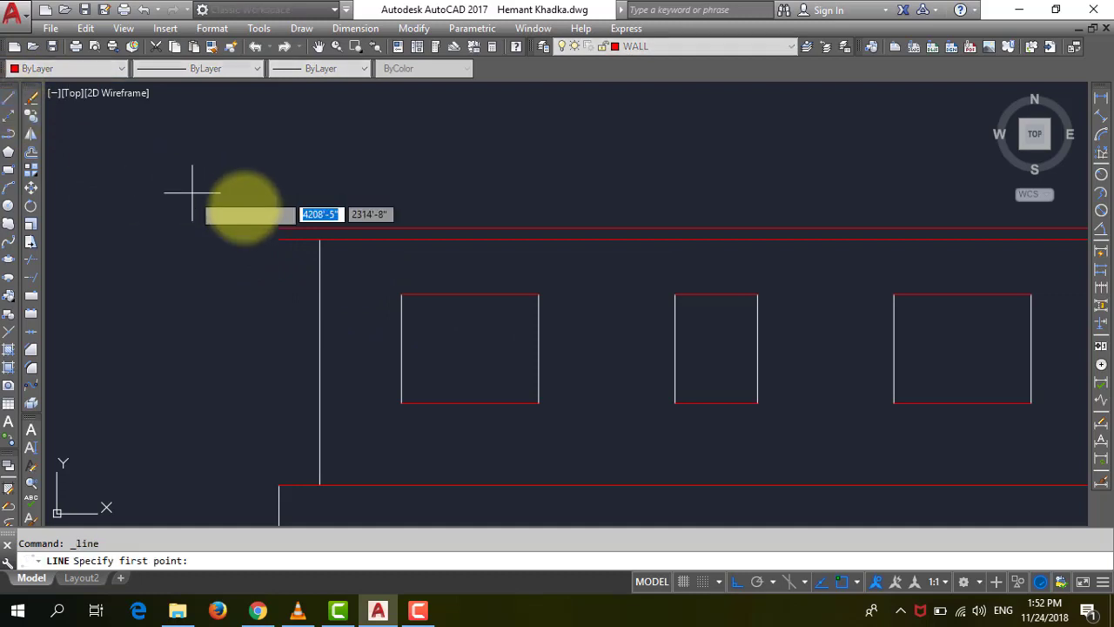
left_click(280, 230)
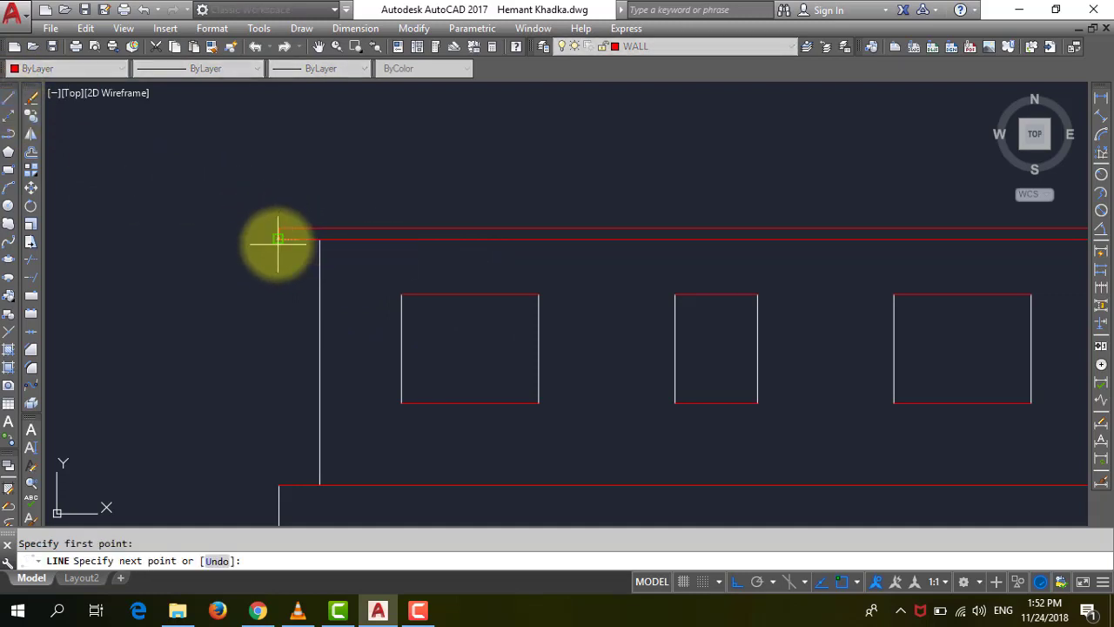
scroll(174, 258, "down", 5)
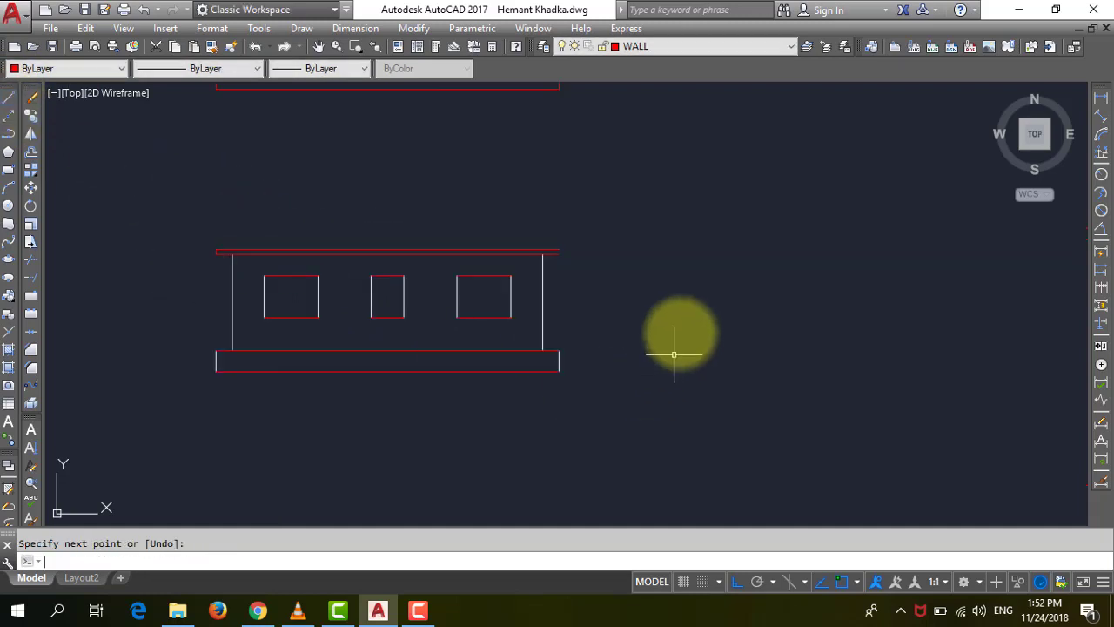
key("Return")
key("Return")
scroll(550, 278, "up", 4)
scroll(550, 278, "up", 2)
scroll(570, 291, "up", 2)
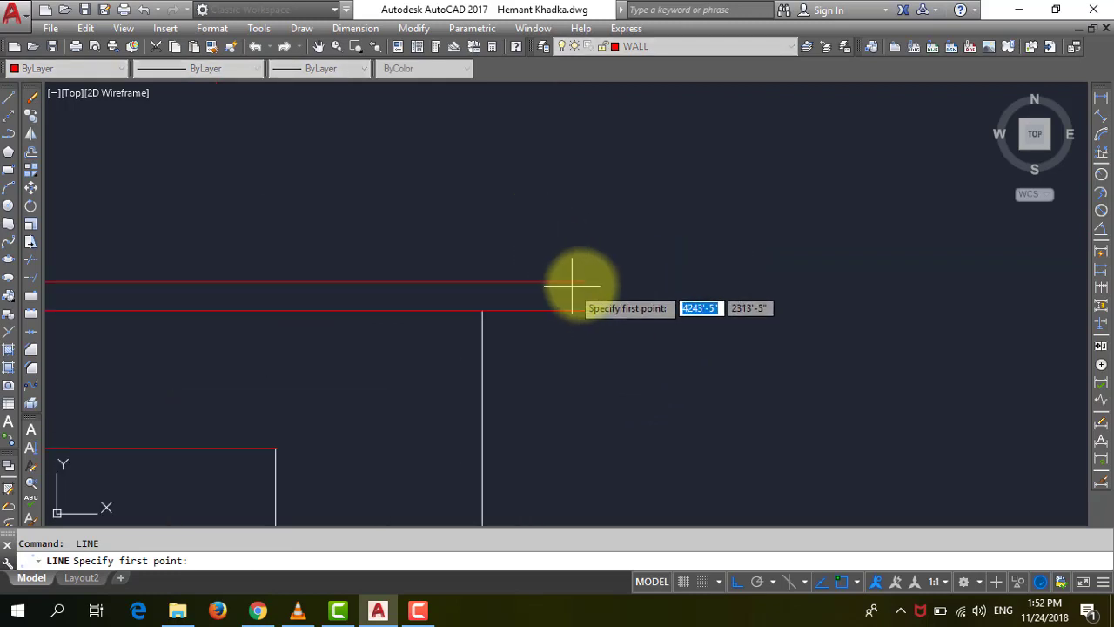
left_click(589, 281)
left_click(587, 311)
scroll(693, 199, "down", 5)
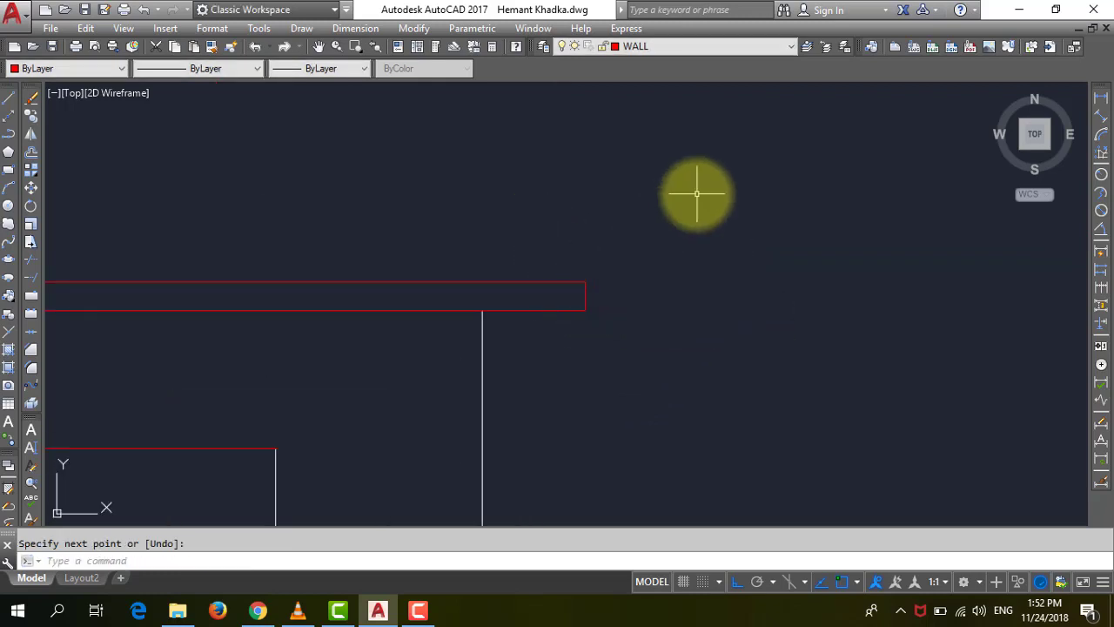
scroll(696, 200, "down", 2)
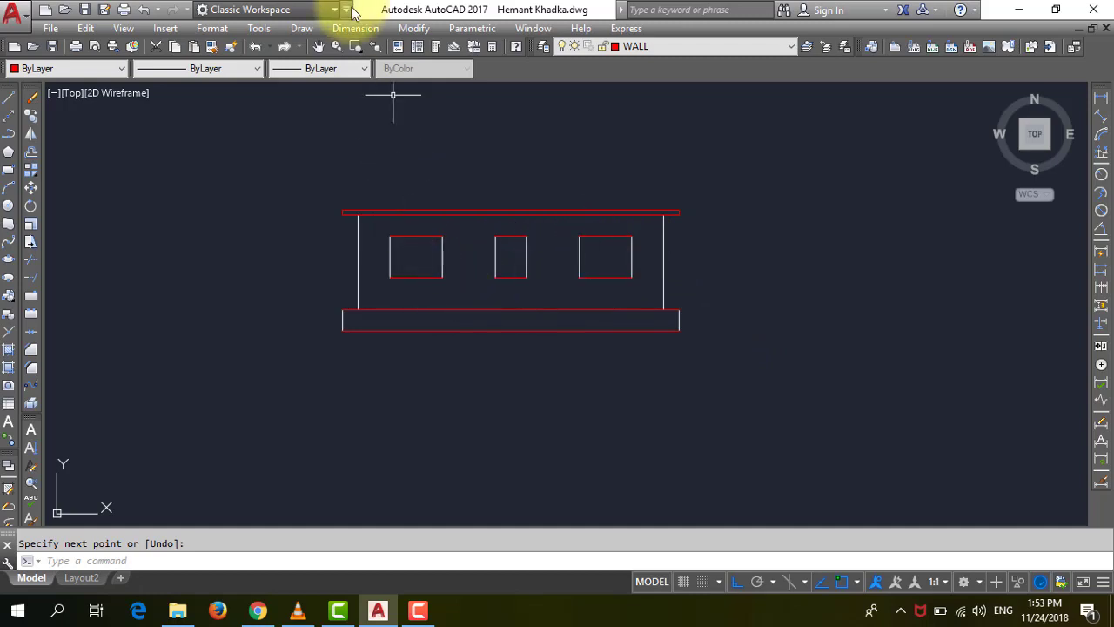
left_click(1102, 100)
scroll(383, 277, "up", 4)
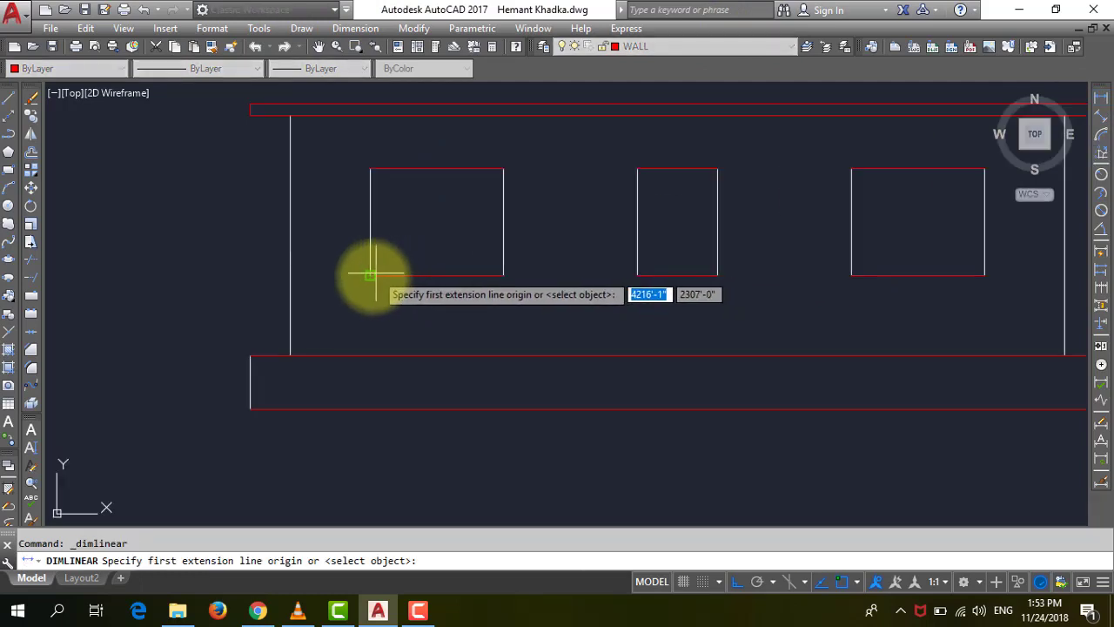
left_click(371, 275)
left_click(504, 275)
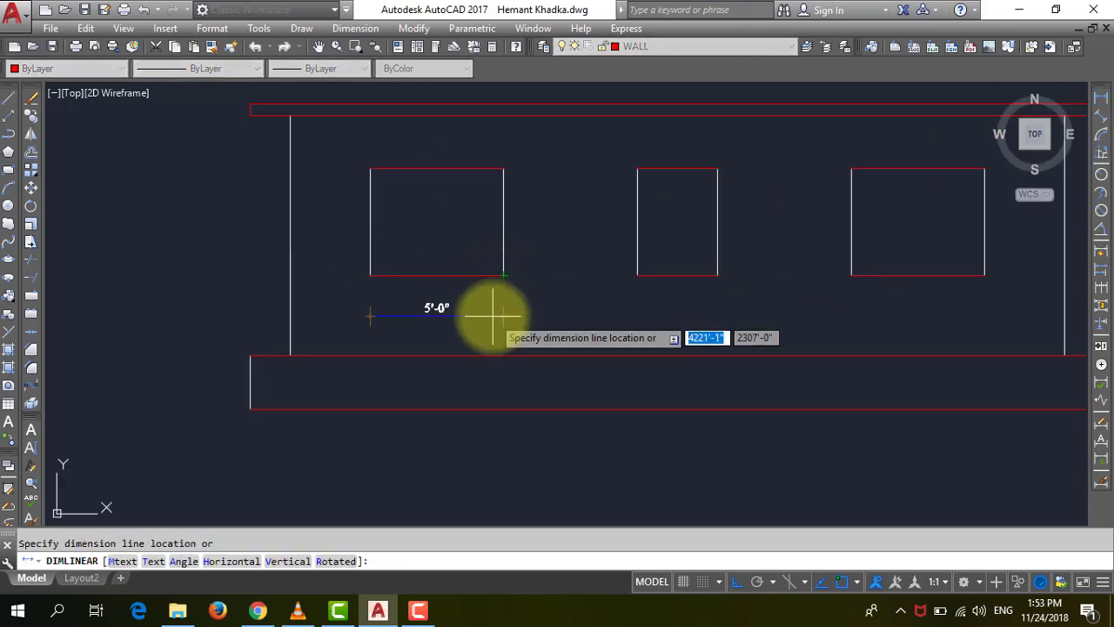
left_click(493, 314)
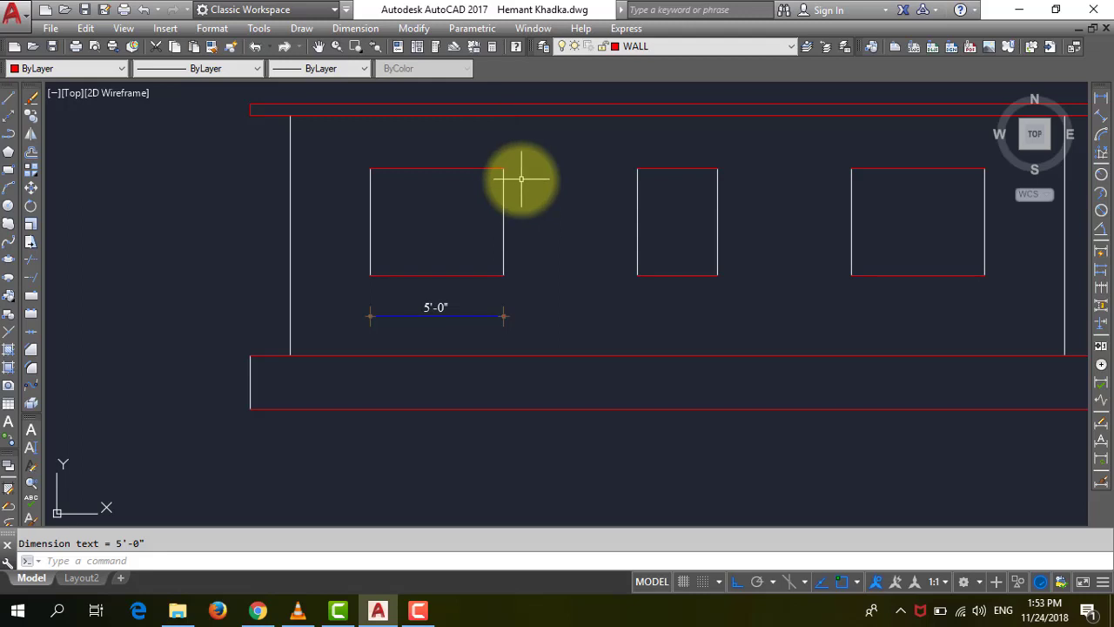
key("Return")
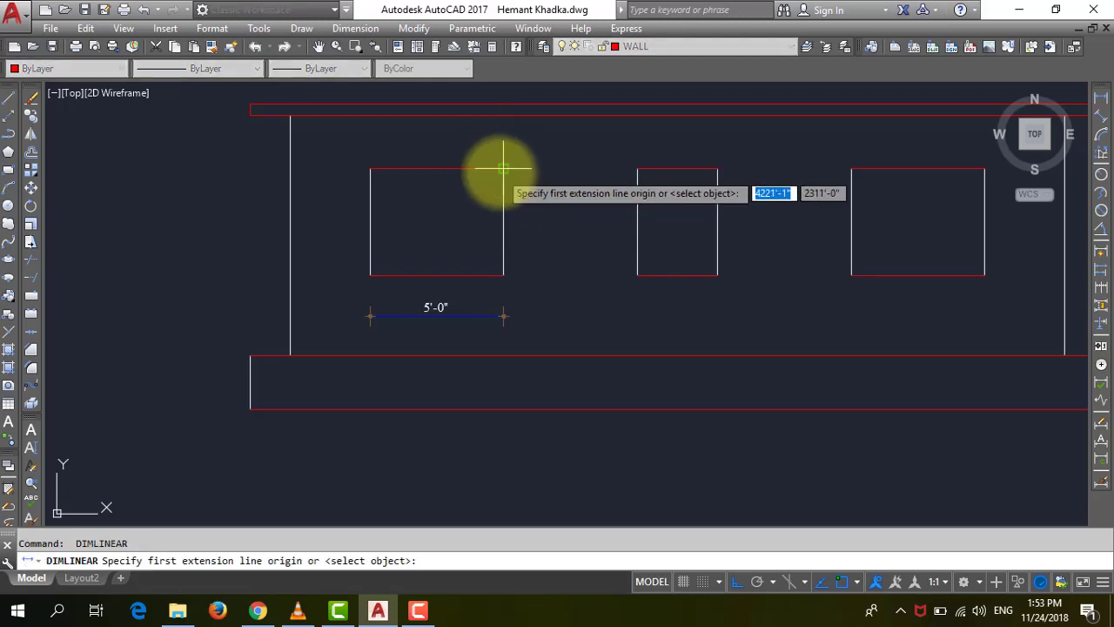
left_click(504, 275)
left_click(525, 275)
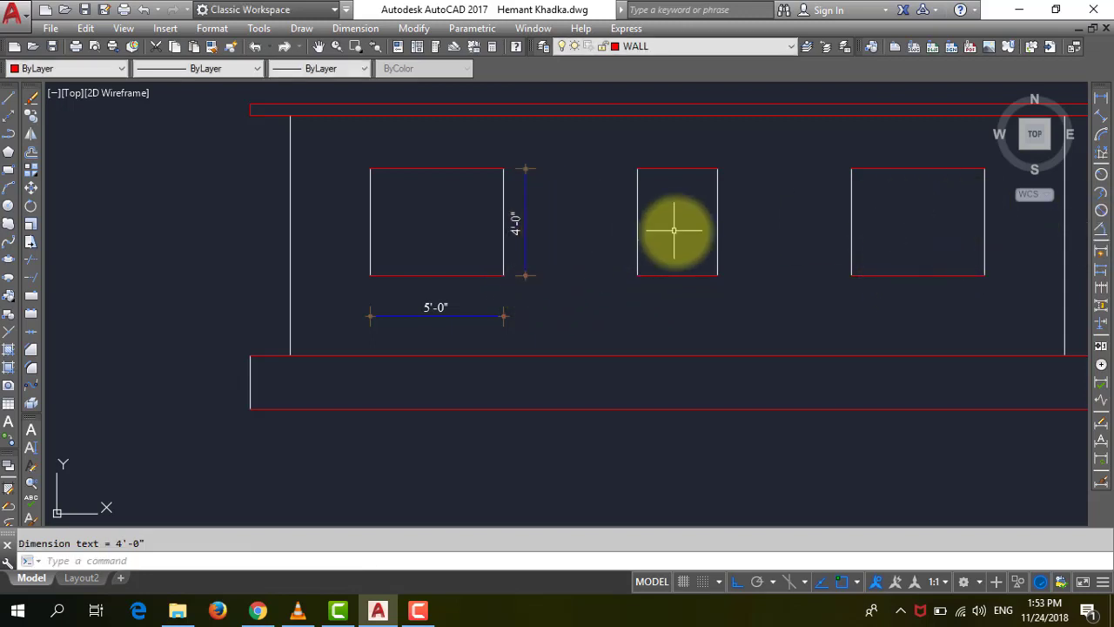
left_click(547, 248)
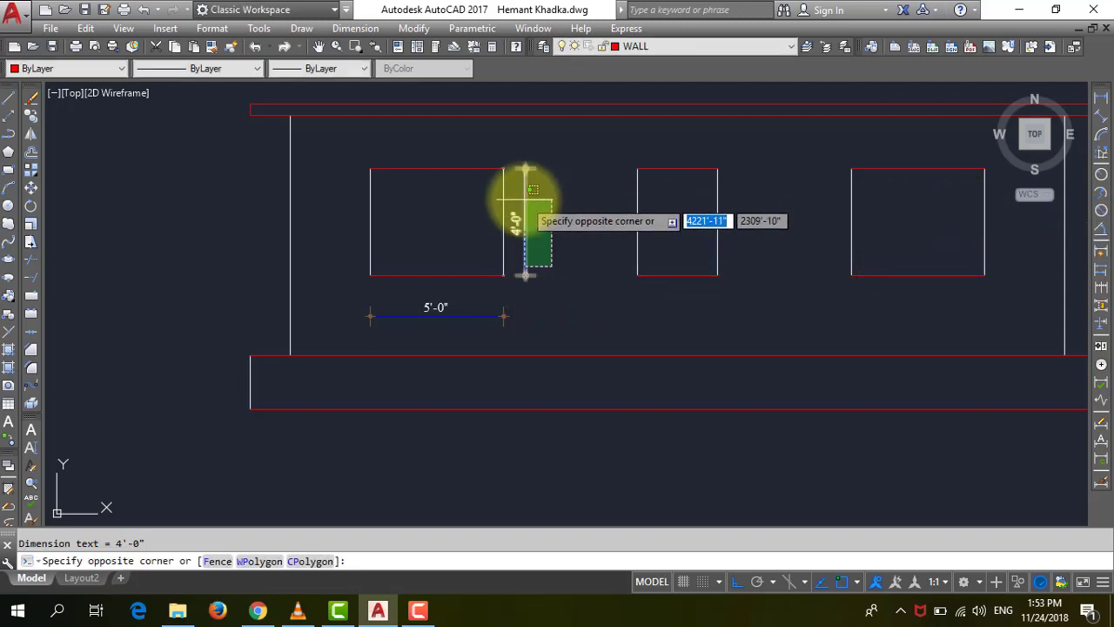
left_click(525, 199)
left_click(453, 315)
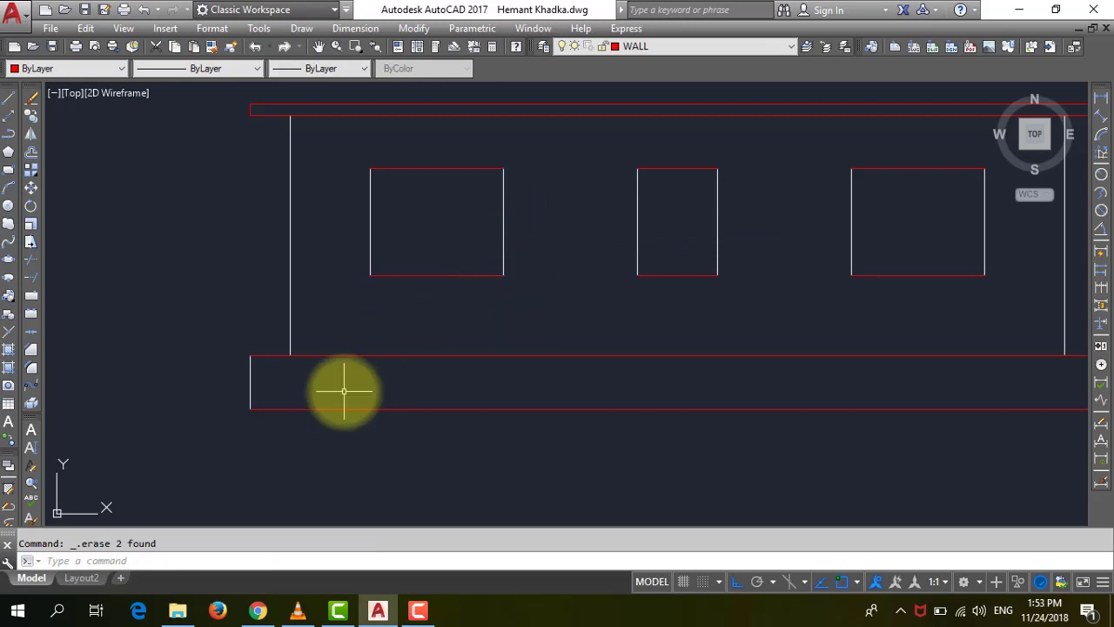
Step: Use MATCHPROP to give all elevation lines the red roof line's WALL properties, then save
scroll(410, 264, "down", 2)
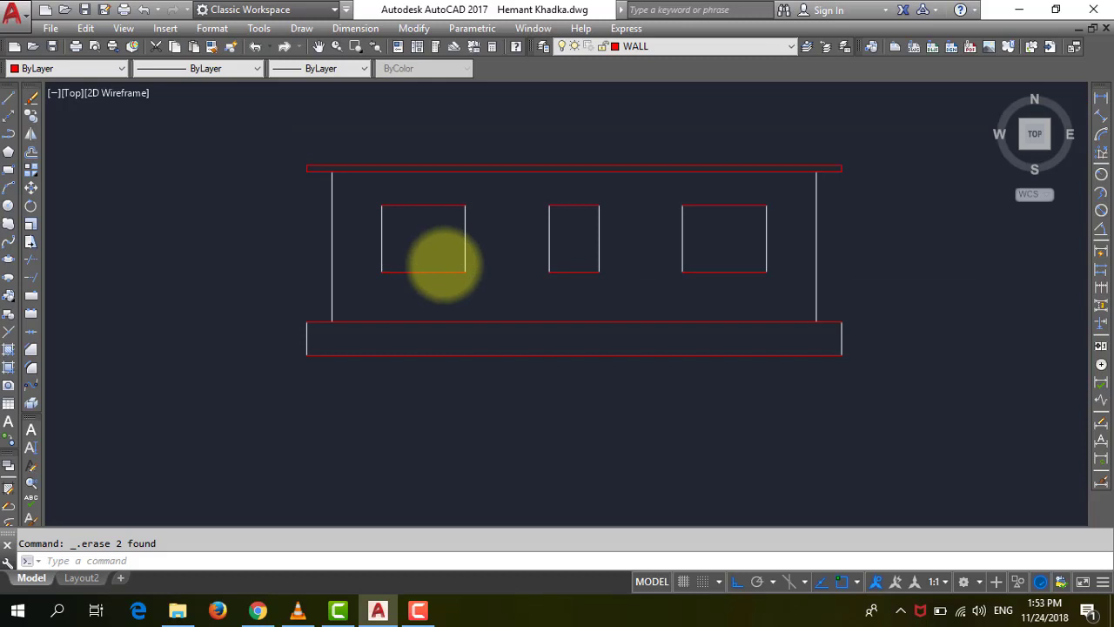
scroll(440, 267, "up", 2)
scroll(431, 281, "down", 2)
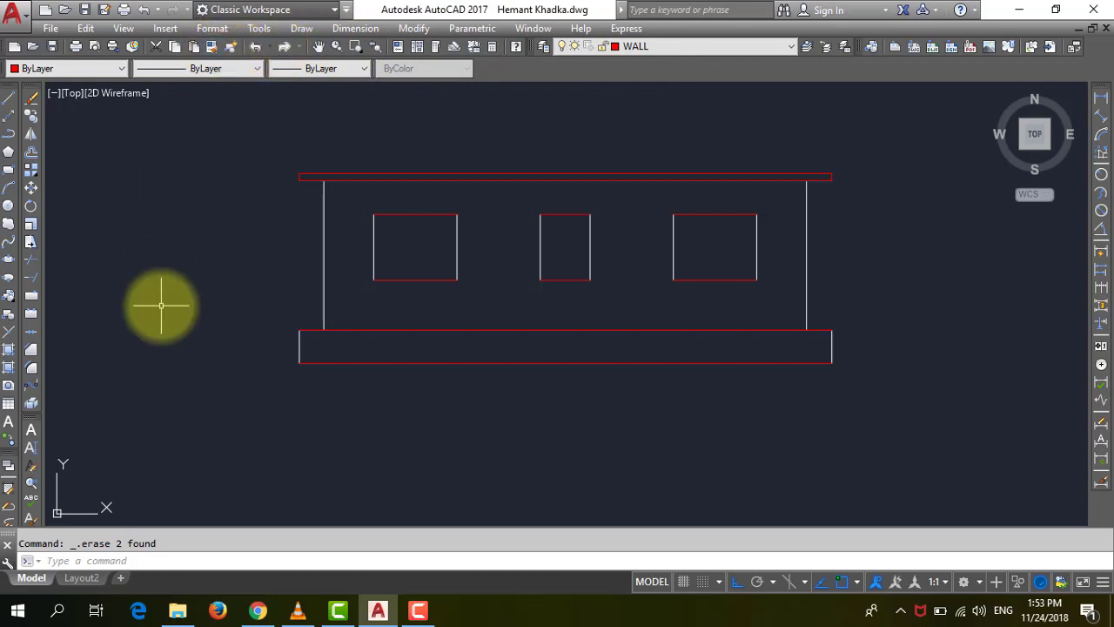
type("Mi")
key("Escape")
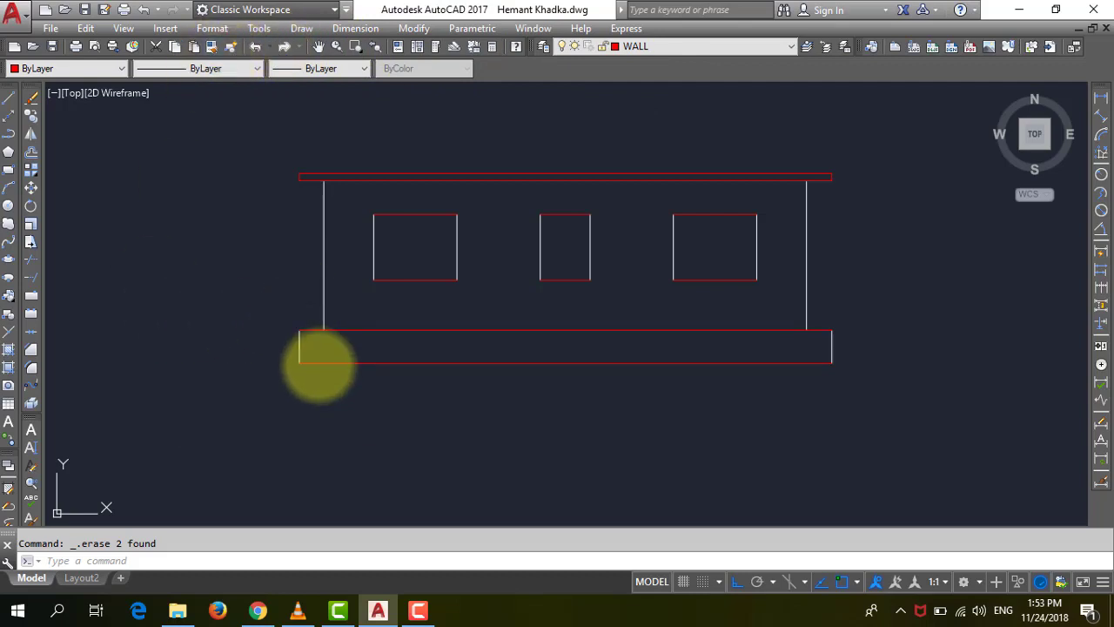
type("ma")
key("Return")
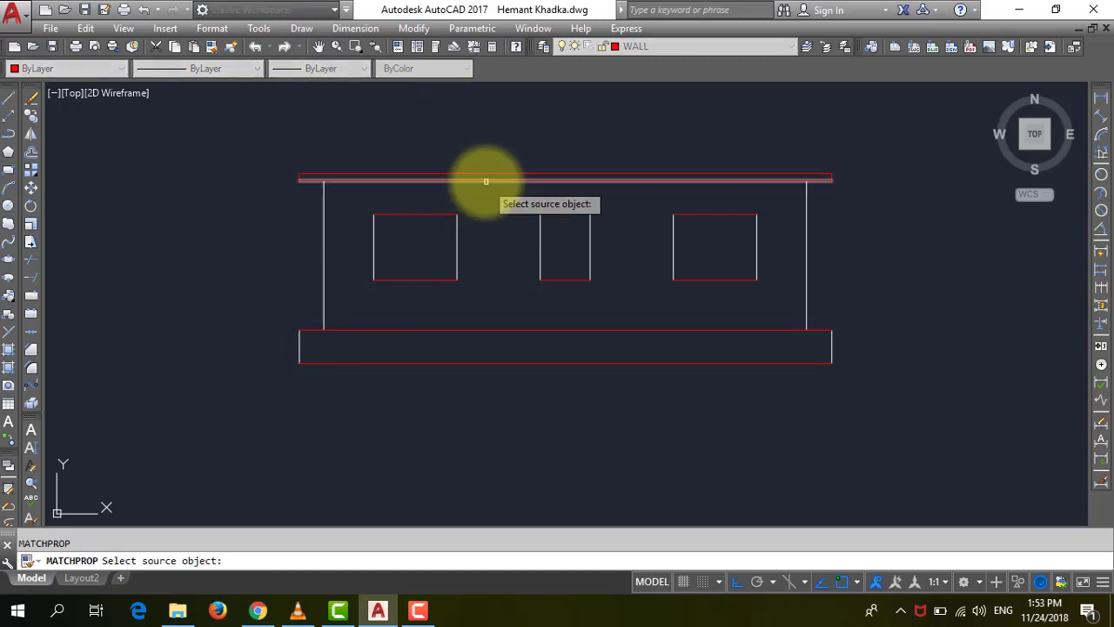
left_click(486, 181)
left_click(881, 383)
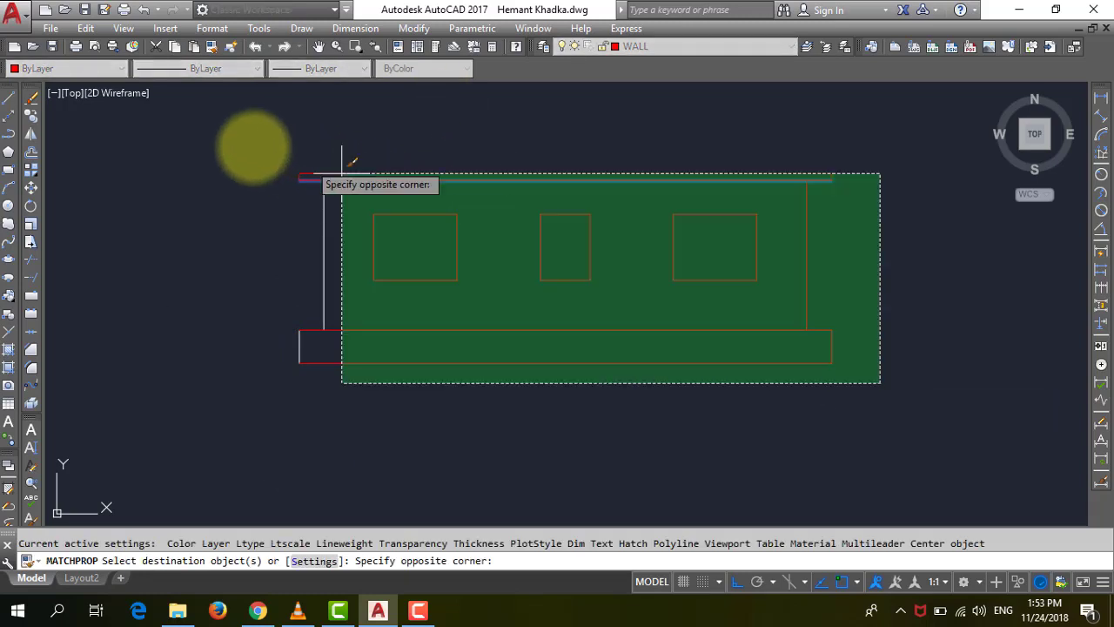
left_click(217, 127)
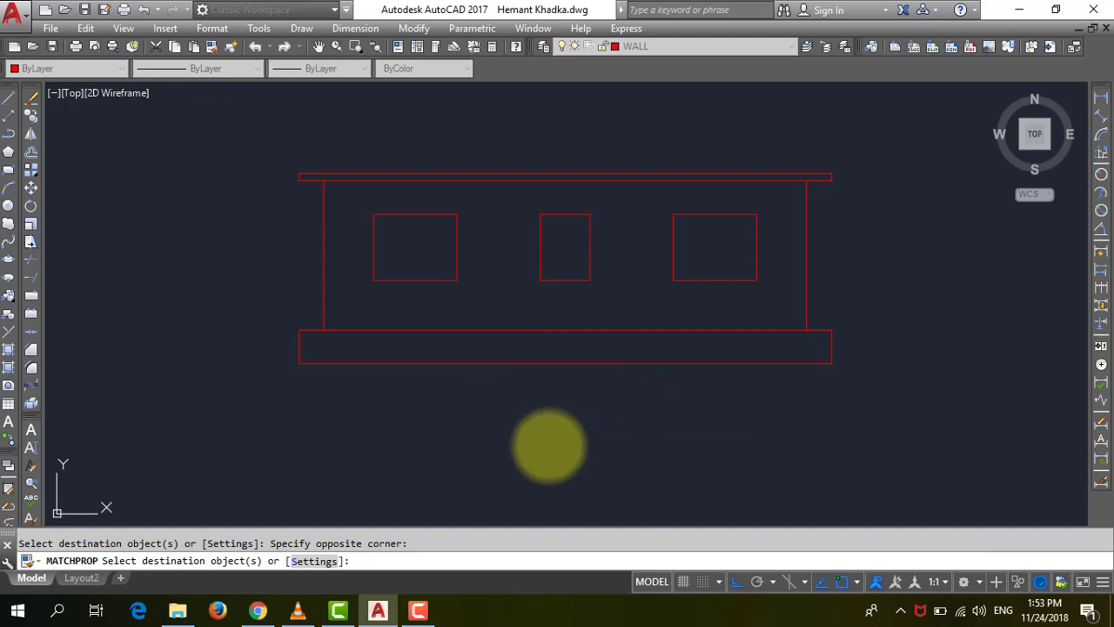
key("ctrl+s")
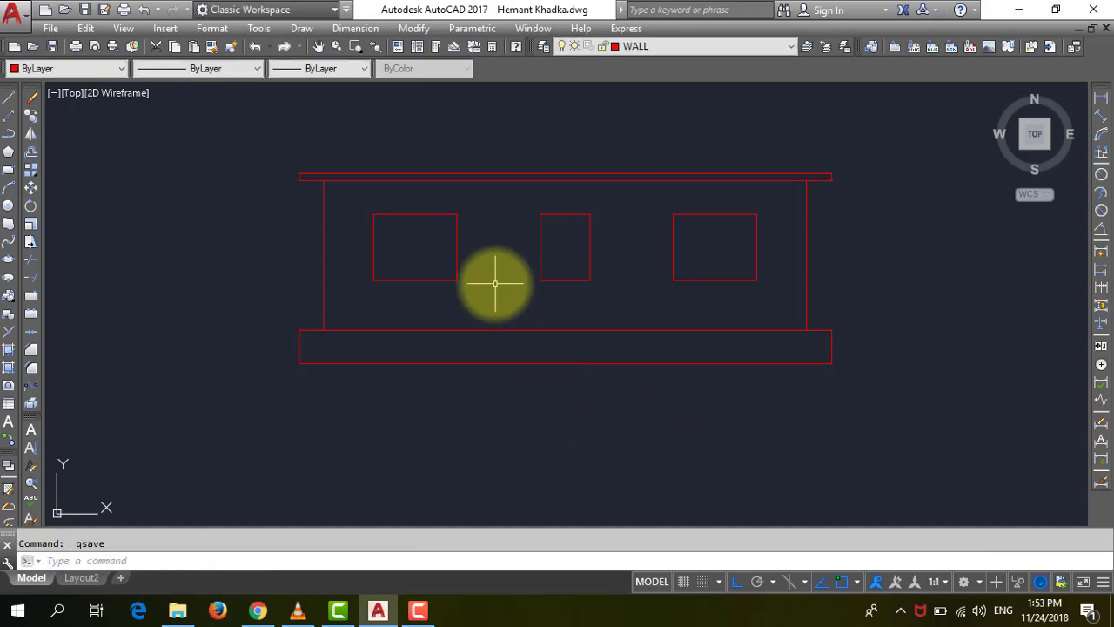
Step: Copy the floor plan and its front elevation to the right of the originals
scroll(495, 283, "down", 2)
scroll(497, 281, "up", 2)
scroll(500, 282, "up", 2)
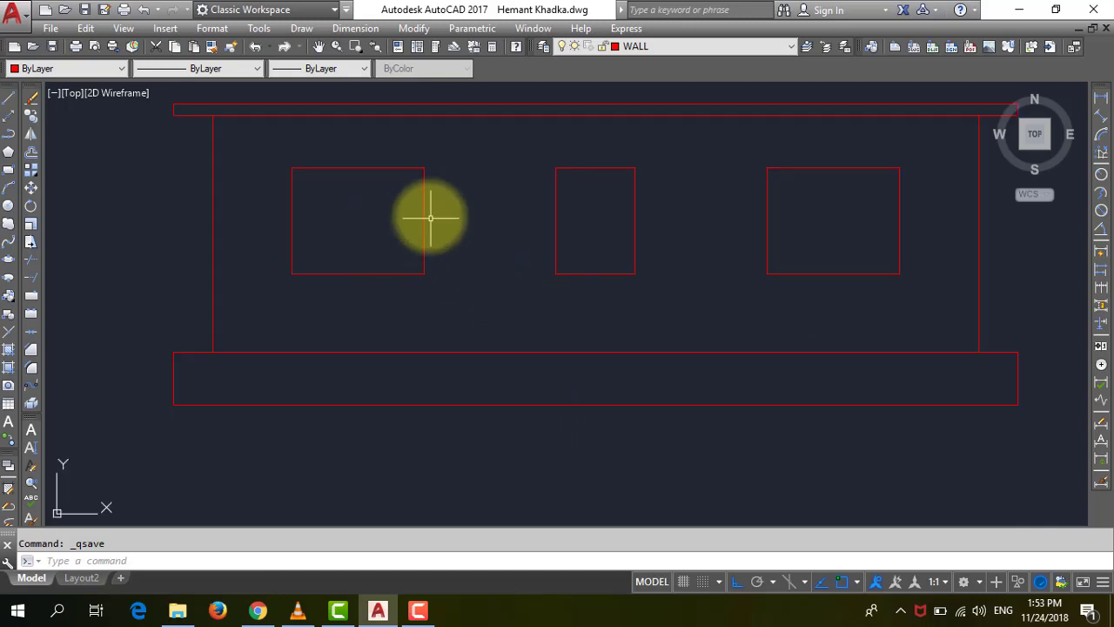
scroll(430, 219, "down", 2)
scroll(443, 261, "down", 2)
scroll(430, 291, "up", 2)
scroll(423, 256, "up", 2)
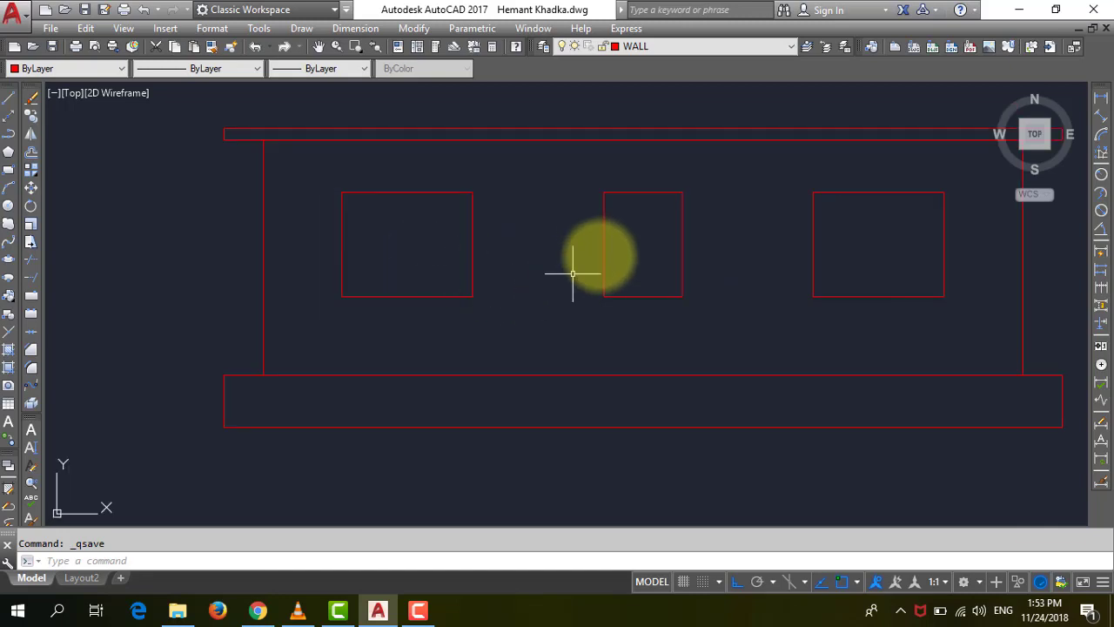
scroll(592, 275, "down", 3)
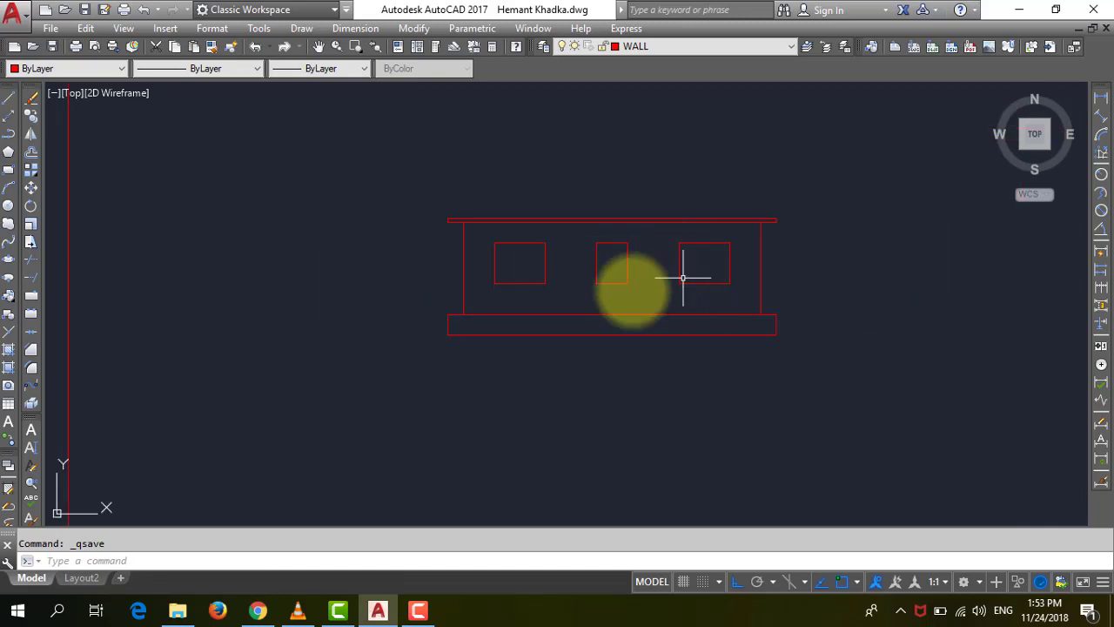
scroll(531, 320, "down", 2)
scroll(531, 321, "down", 2)
scroll(531, 320, "down", 3)
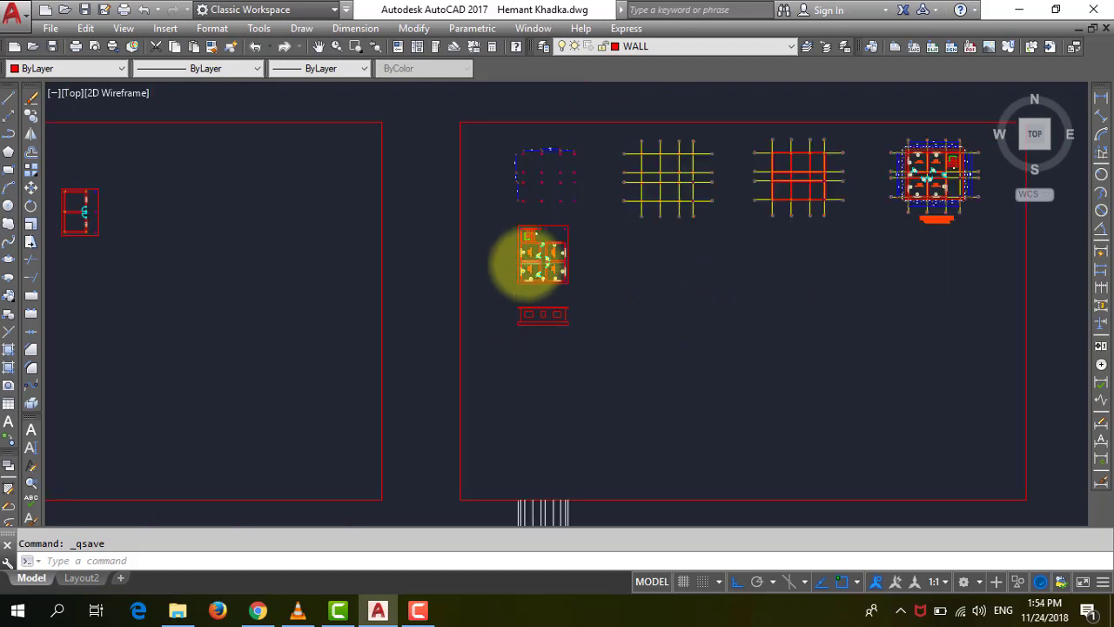
scroll(533, 266, "up", 3)
scroll(567, 298, "up", 2)
scroll(567, 298, "down", 2)
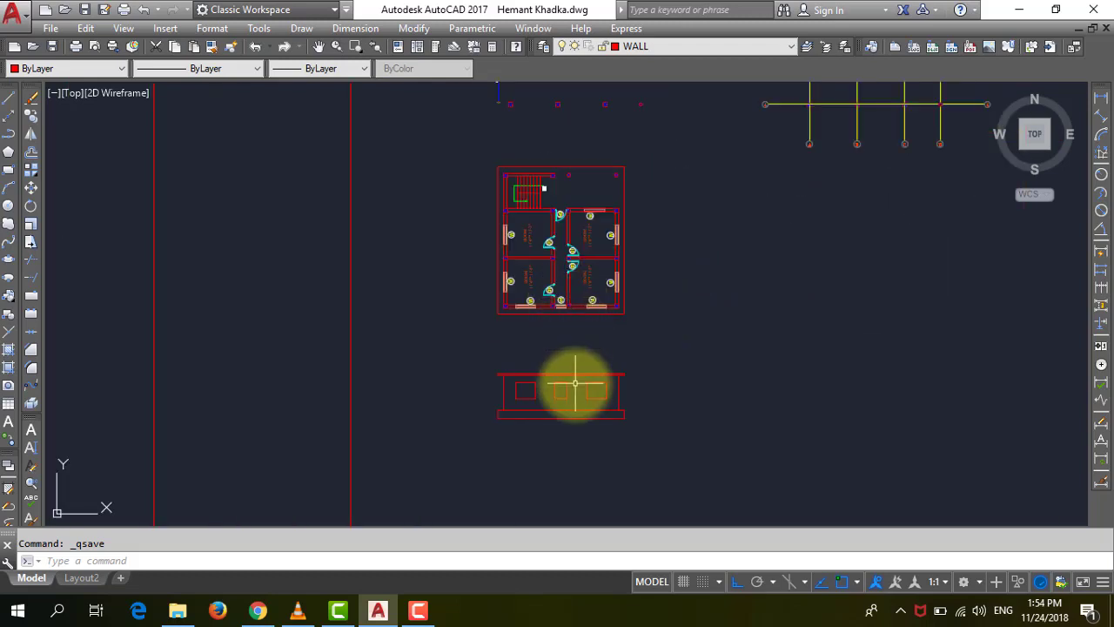
scroll(575, 383, "up", 2)
scroll(572, 390, "down", 2)
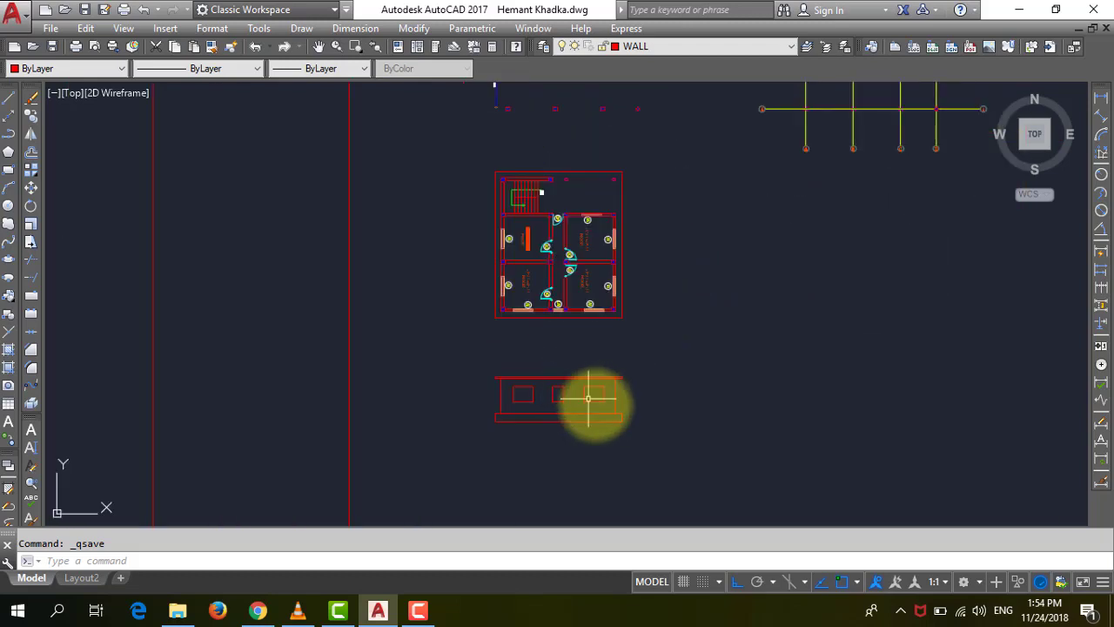
left_click(651, 444)
left_click(437, 160)
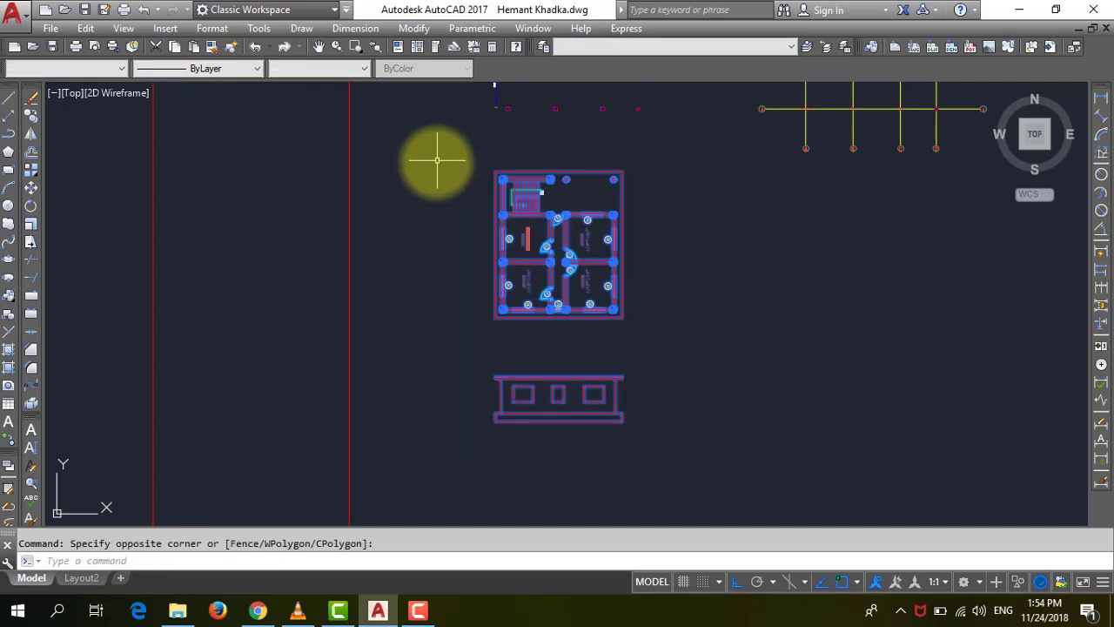
left_click(28, 118)
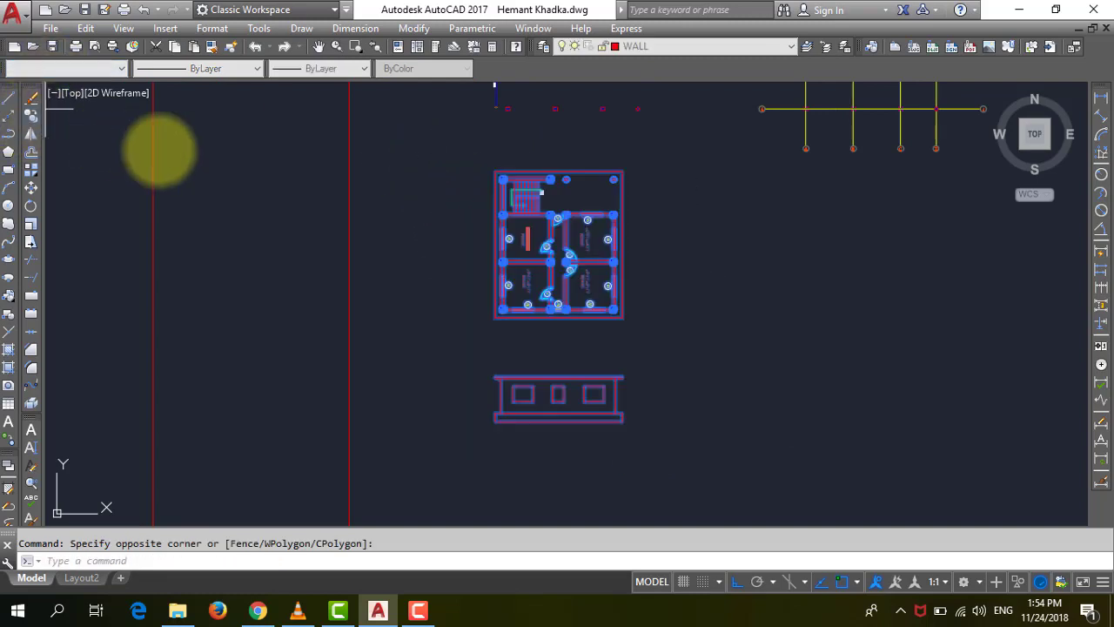
left_click(502, 179)
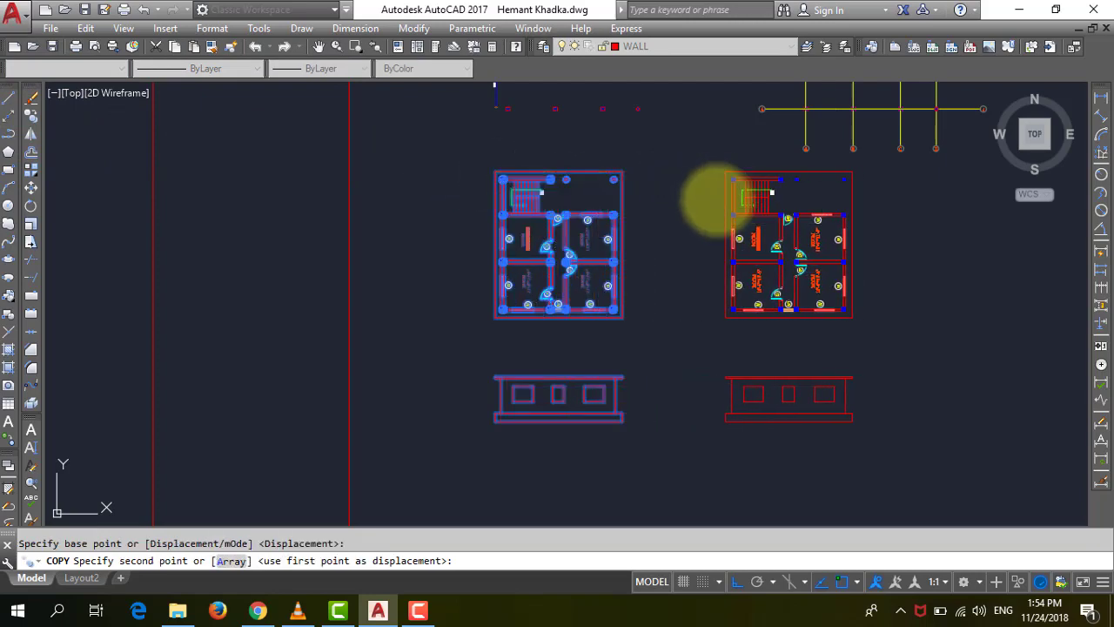
left_click(716, 200)
key("Escape")
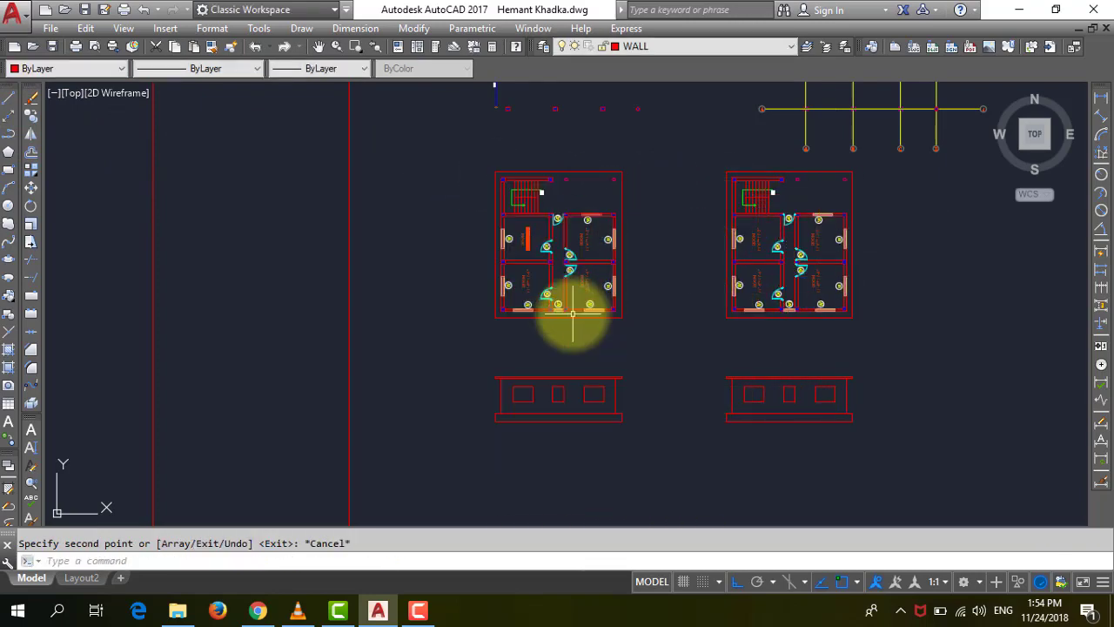
Step: Select the whole right-hand floor plan, cancelling the started move so nothing shifts
left_click(929, 355)
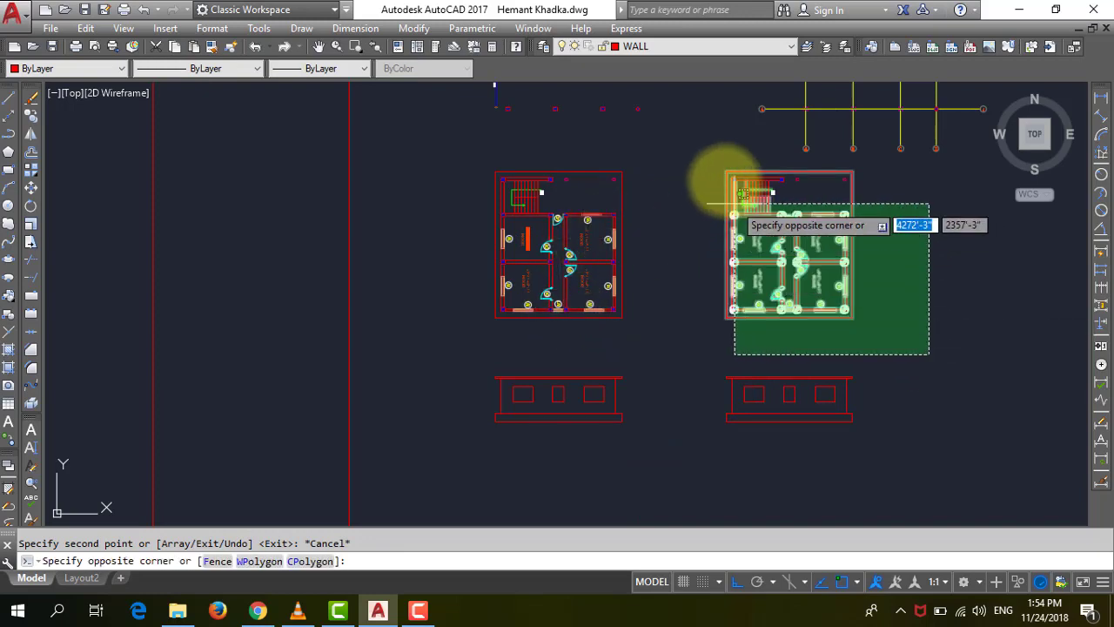
left_click(721, 170)
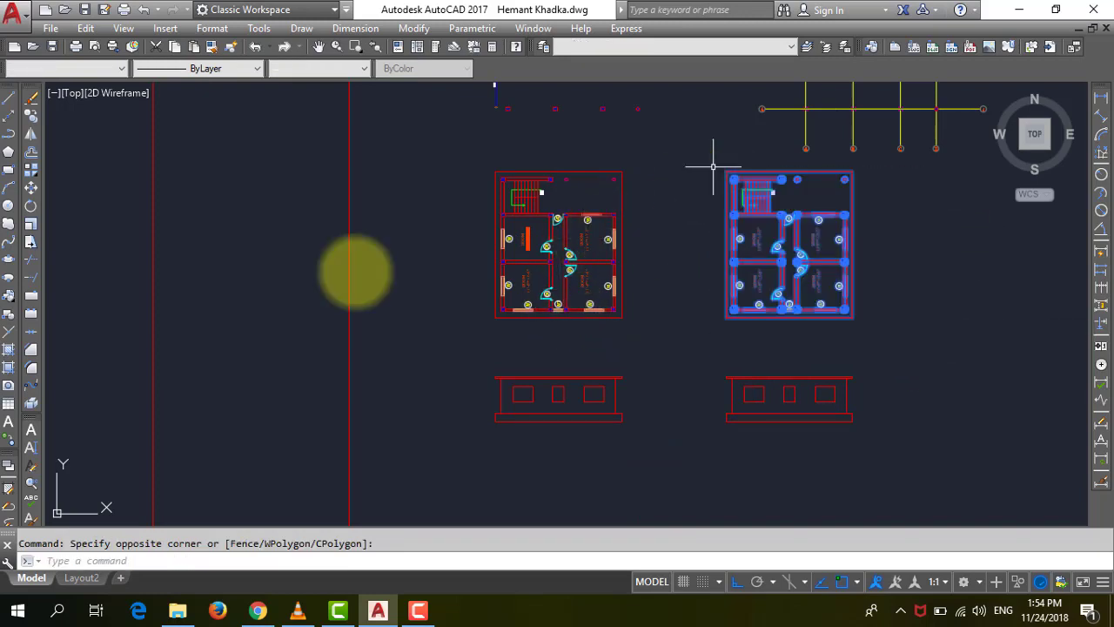
left_click(31, 189)
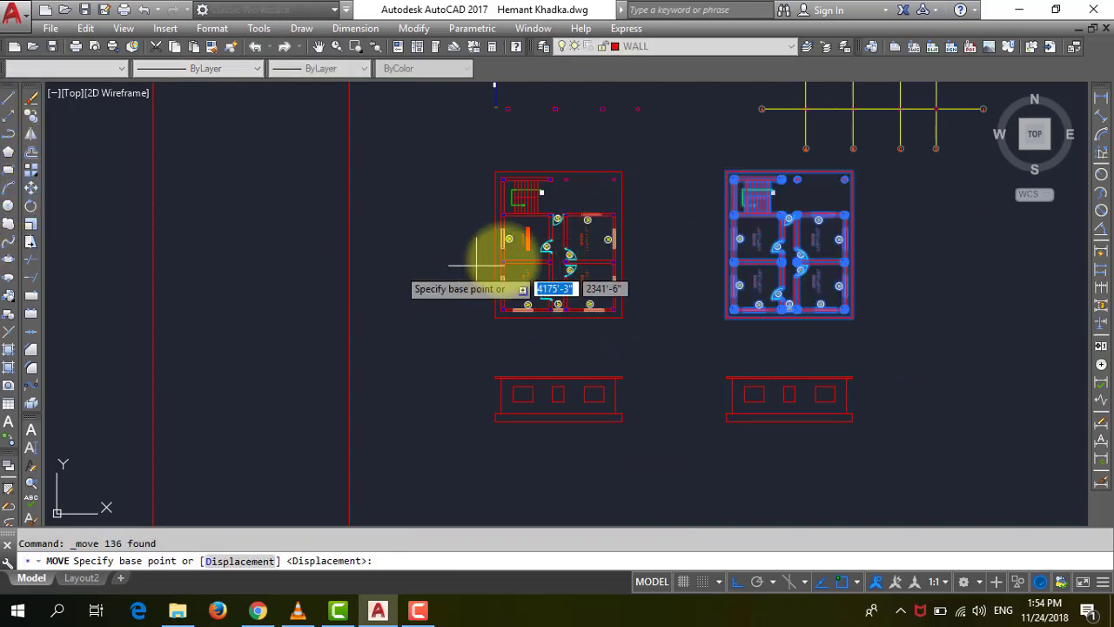
left_click(845, 309)
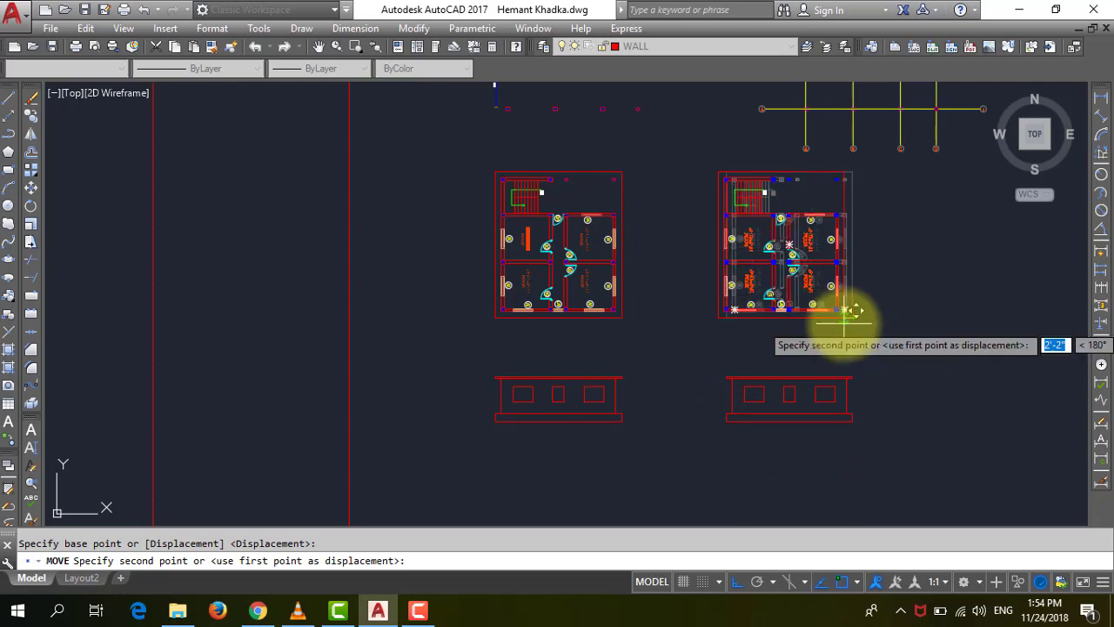
key("Escape")
left_click(879, 319)
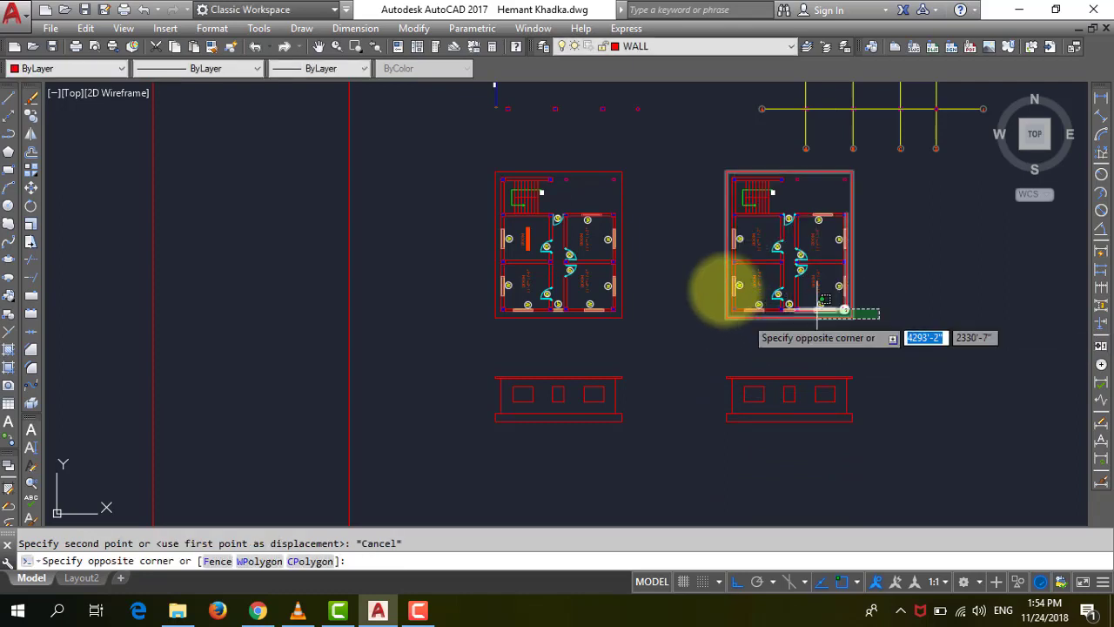
left_click(709, 163)
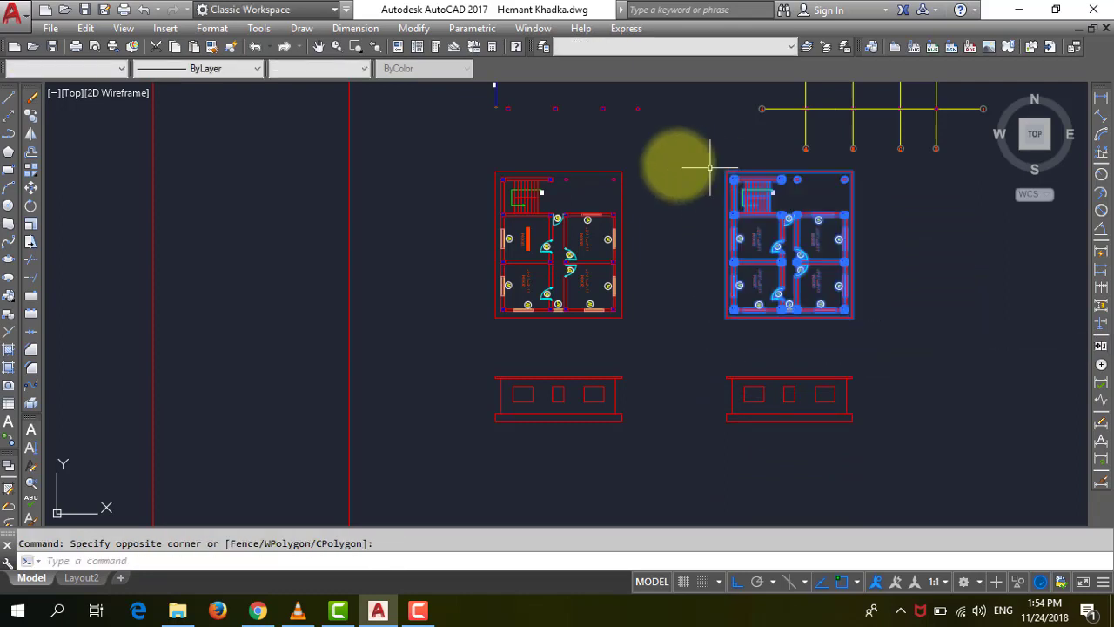
Step: Rotate the copied floor plan 90° about its top-right corner
left_click(33, 207)
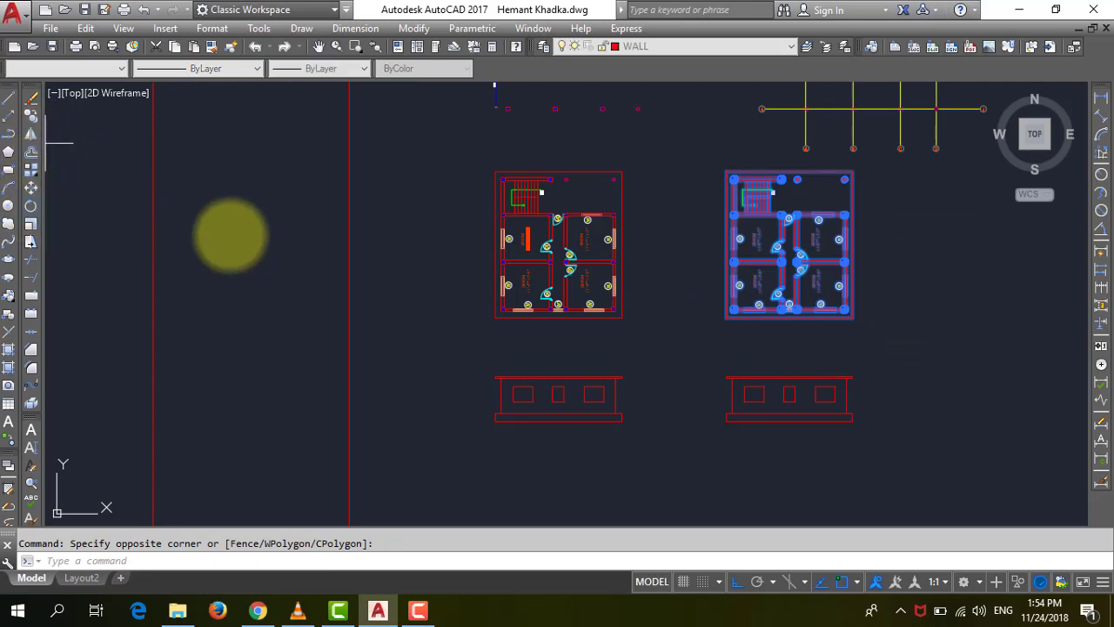
left_click(844, 179)
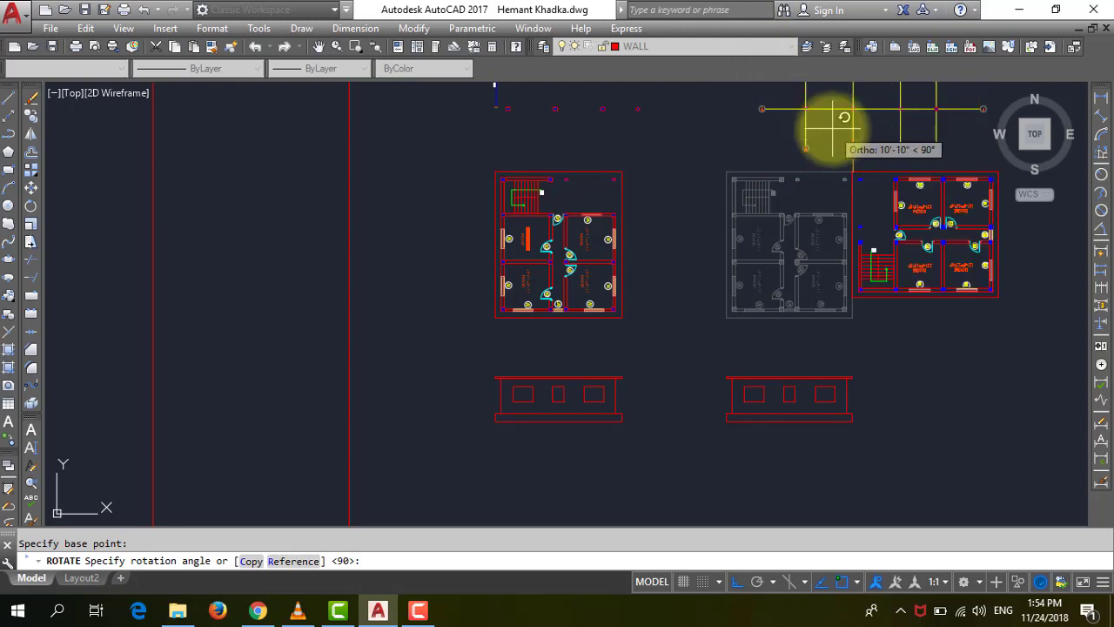
left_click(846, 116)
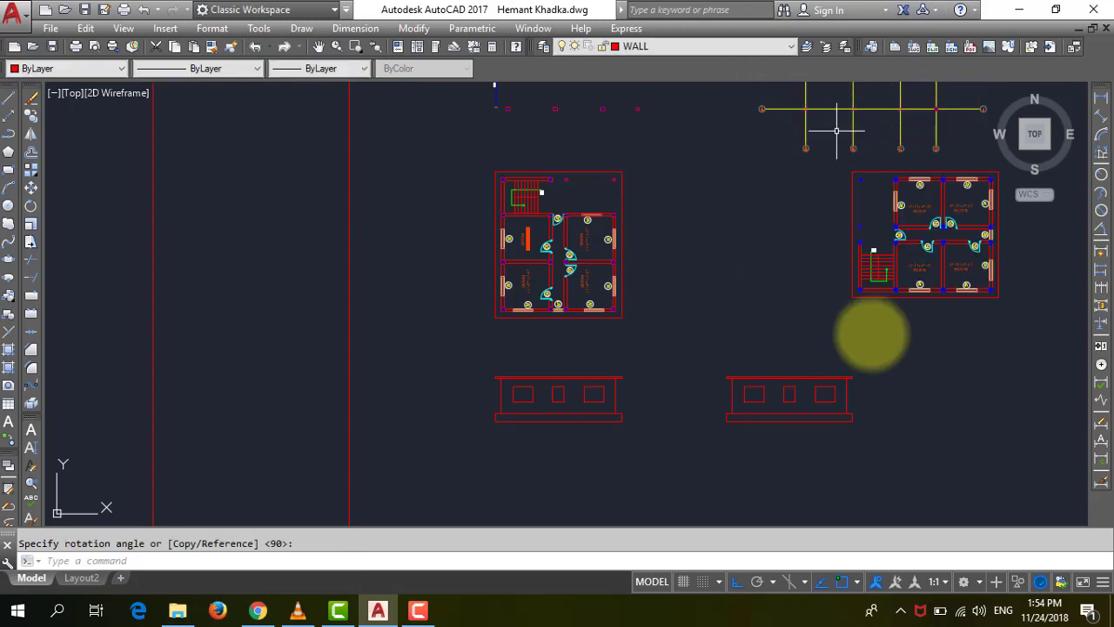
scroll(723, 287, "down", 2)
scroll(863, 270, "up", 2)
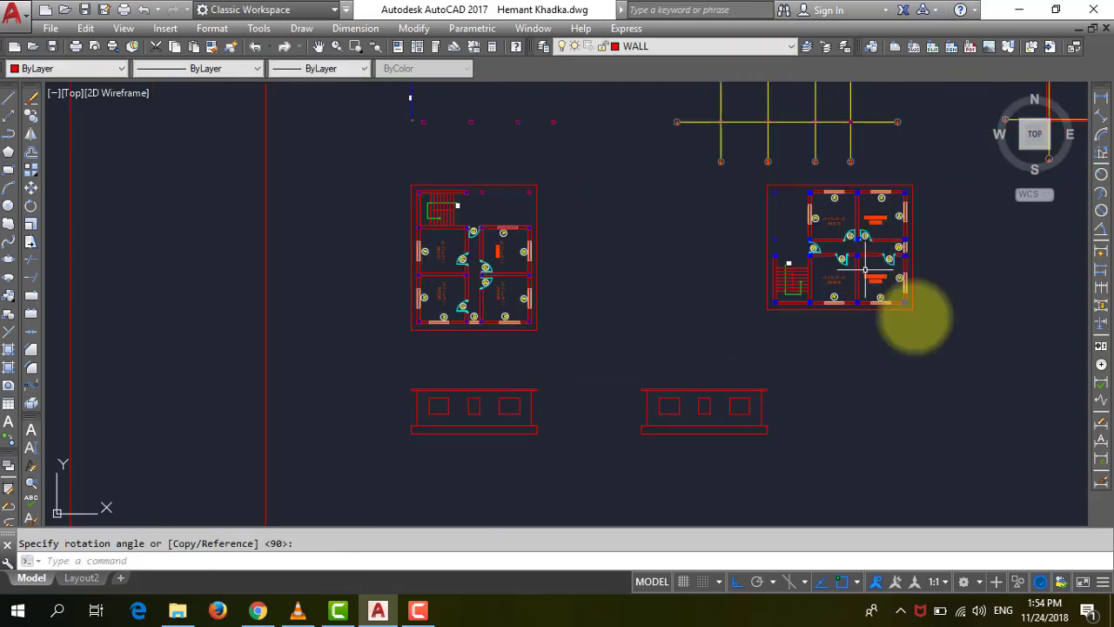
Step: Move the rotated plan so it sits above the right-hand elevation
left_click(943, 330)
left_click(749, 188)
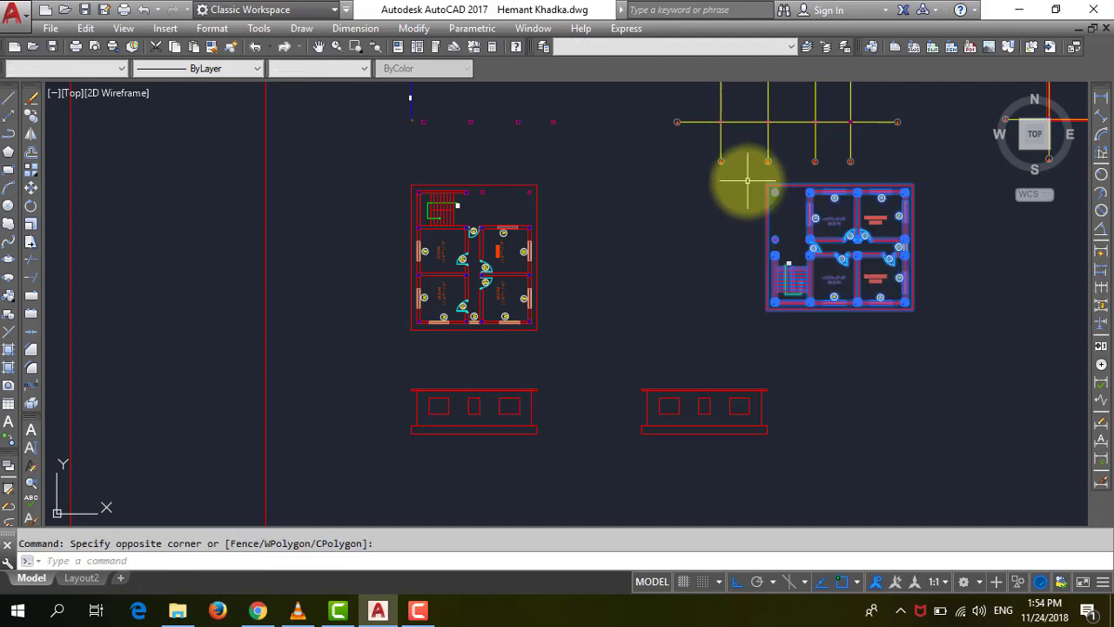
left_click(31, 190)
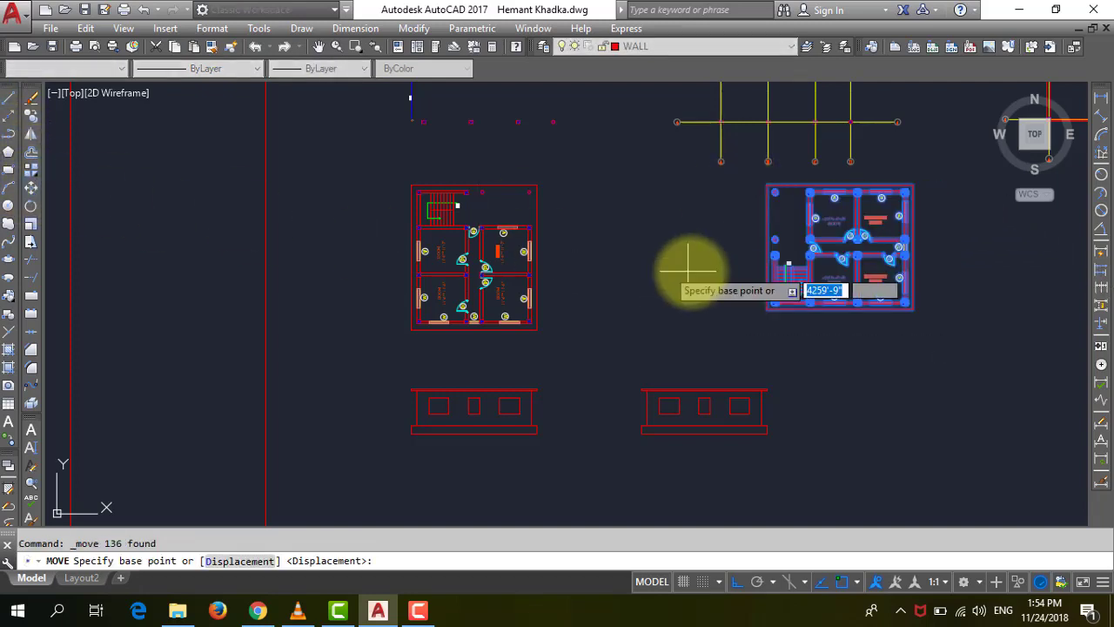
left_click(762, 310)
left_click(621, 306)
scroll(735, 311, "up", 5)
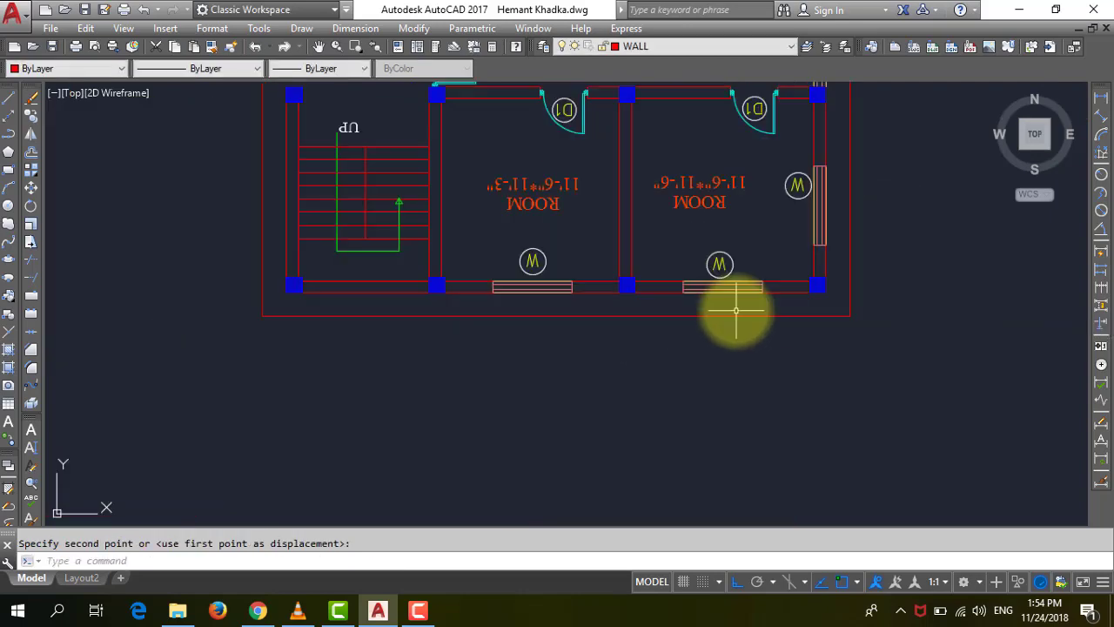
scroll(589, 218, "down", 3)
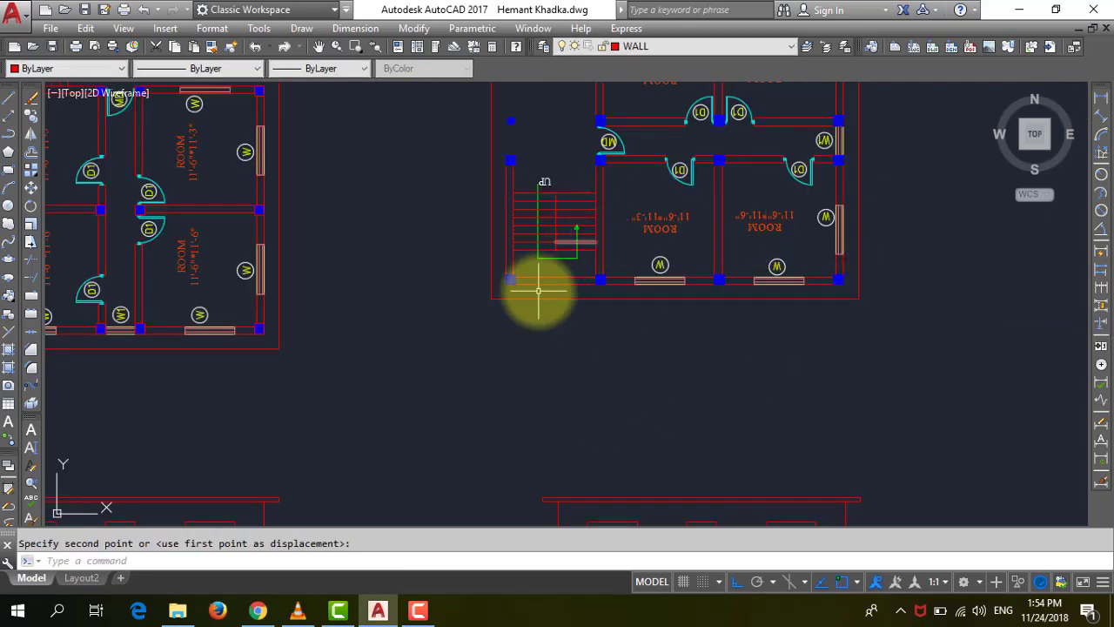
scroll(539, 291, "up", 3)
scroll(589, 282, "down", 3)
scroll(614, 281, "down", 4)
scroll(670, 292, "up", 4)
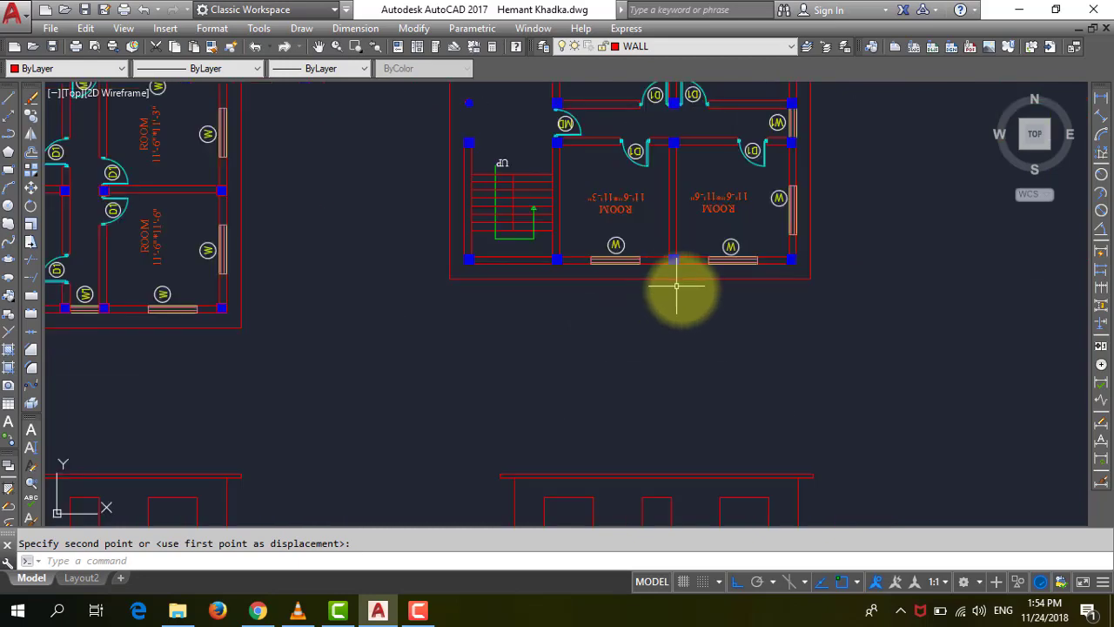
scroll(677, 286, "down", 2)
scroll(540, 230, "up", 4)
scroll(537, 223, "down", 2)
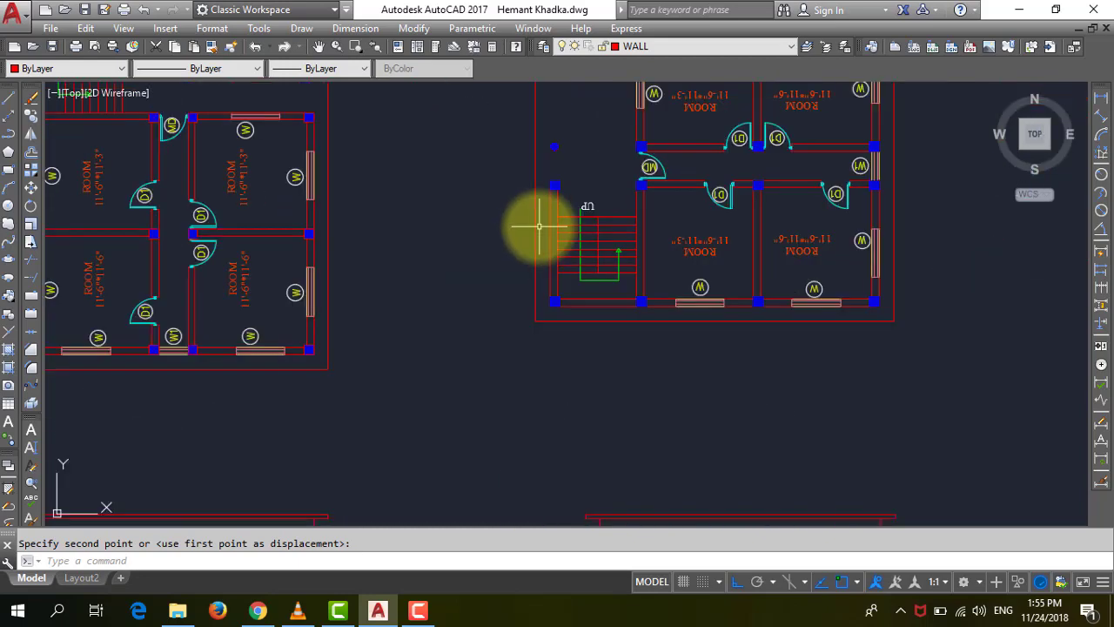
scroll(539, 224, "down", 2)
scroll(734, 269, "up", 4)
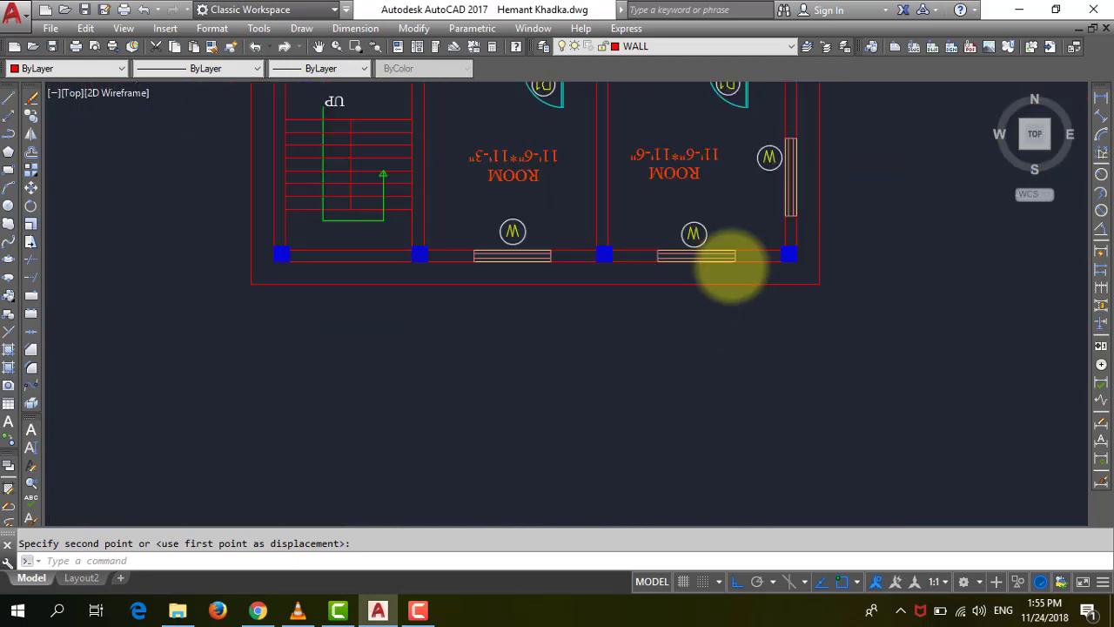
scroll(824, 294, "up", 4)
scroll(827, 293, "down", 4)
scroll(826, 296, "down", 2)
scroll(566, 348, "down", 2)
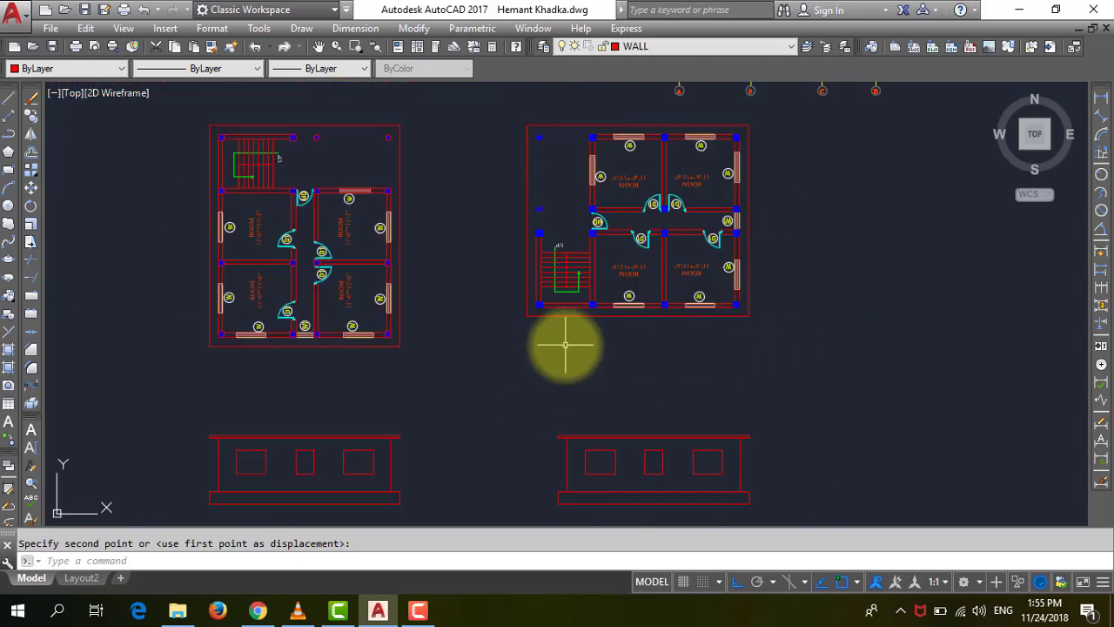
scroll(579, 467, "up", 2)
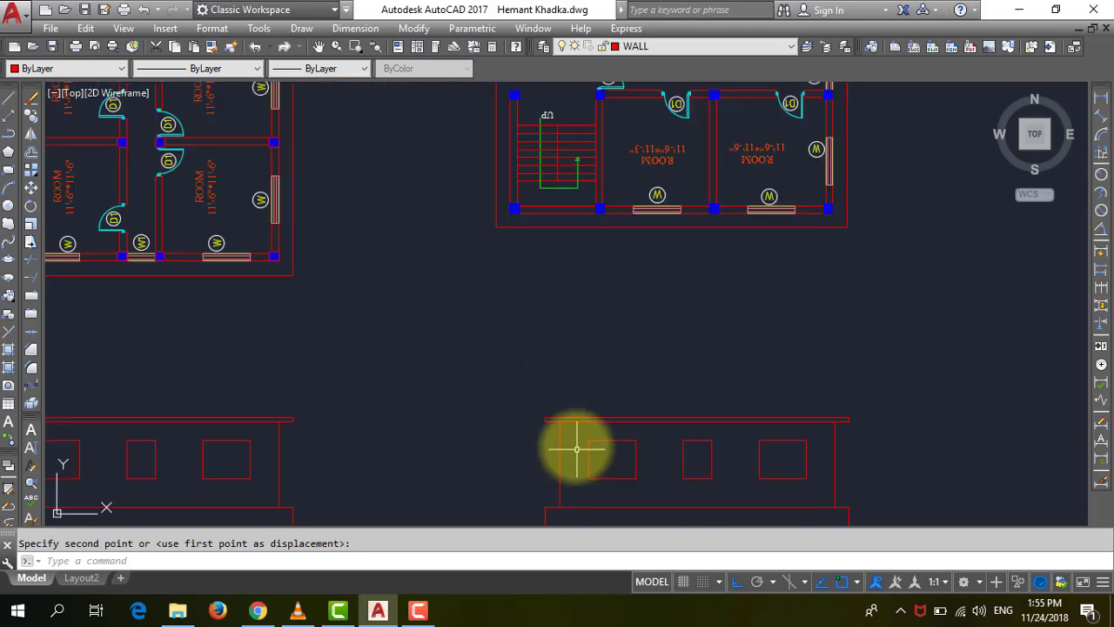
scroll(561, 301, "down", 2)
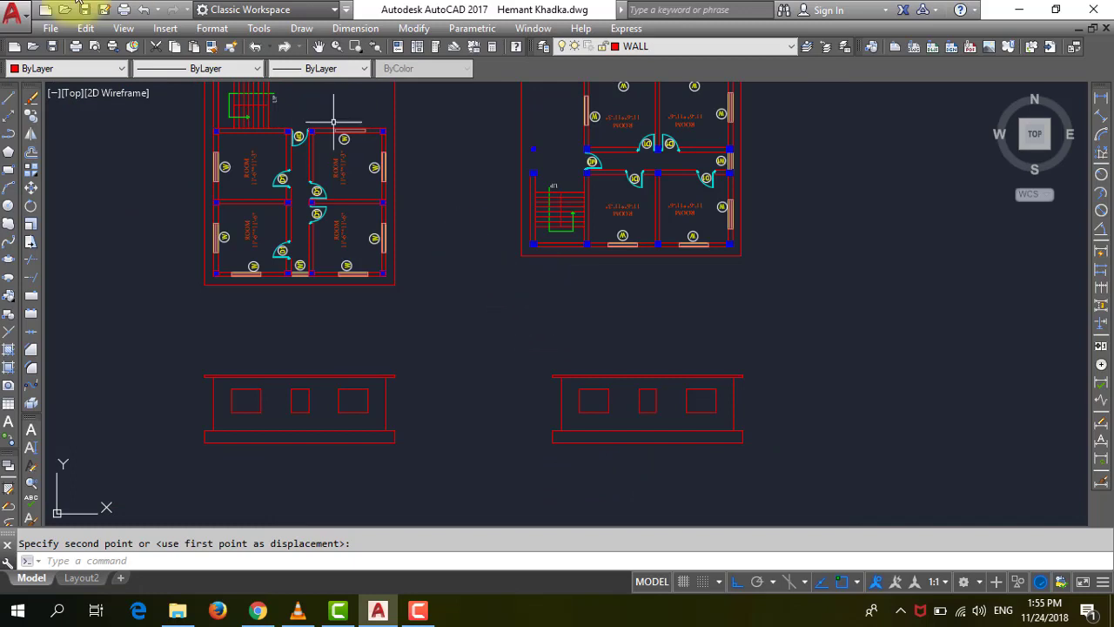
Step: Switch the current layer from WALL to 'construction line' in the Layer Control list
left_click(636, 48)
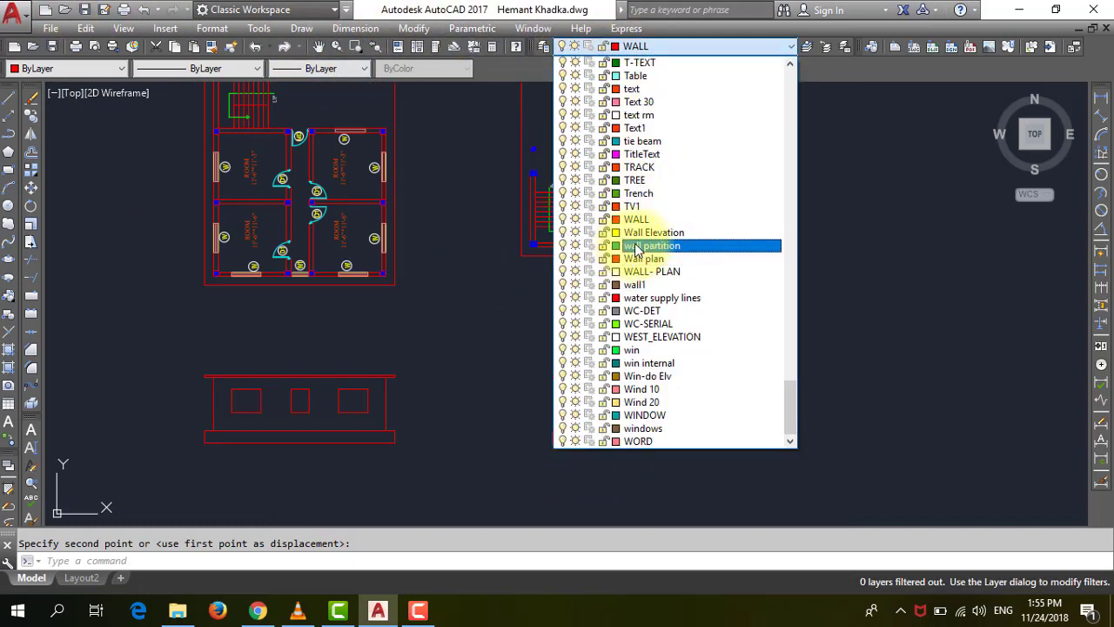
scroll(635, 244, "up", 20)
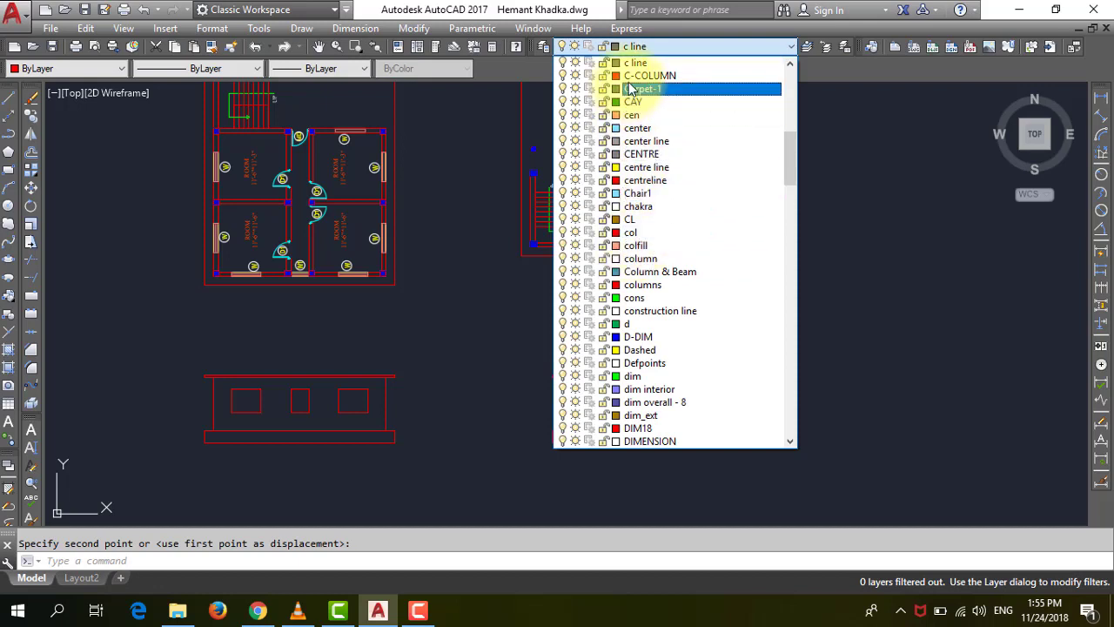
left_click(636, 314)
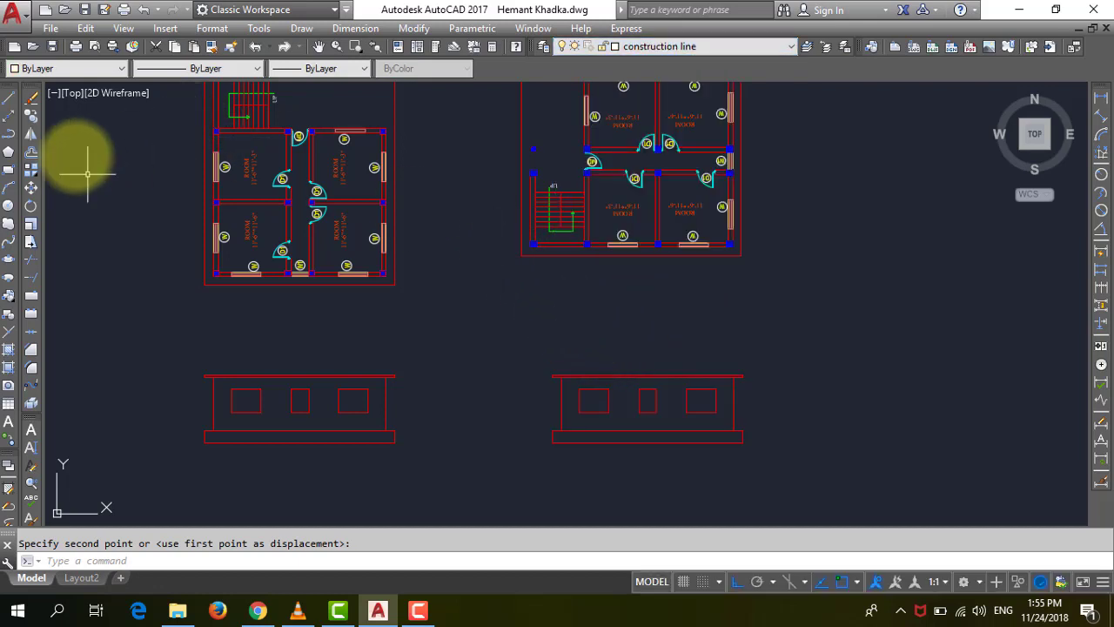
Step: Drop vertical construction lines from the rotated plan's outer corner and first column corner
left_click(9, 122)
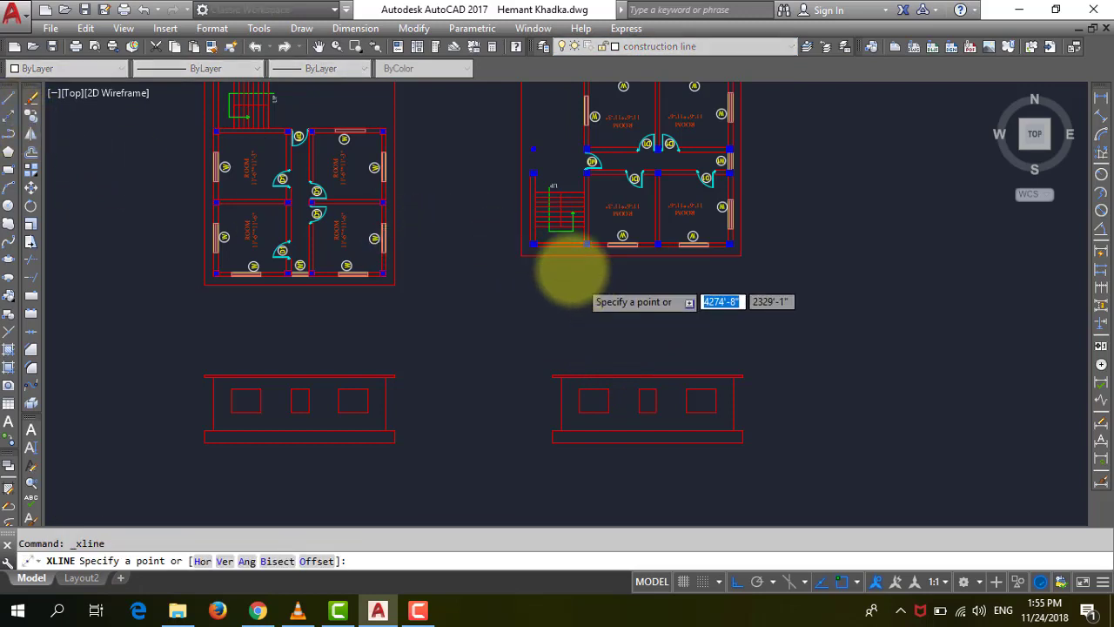
scroll(579, 276, "up", 5)
left_click(346, 190)
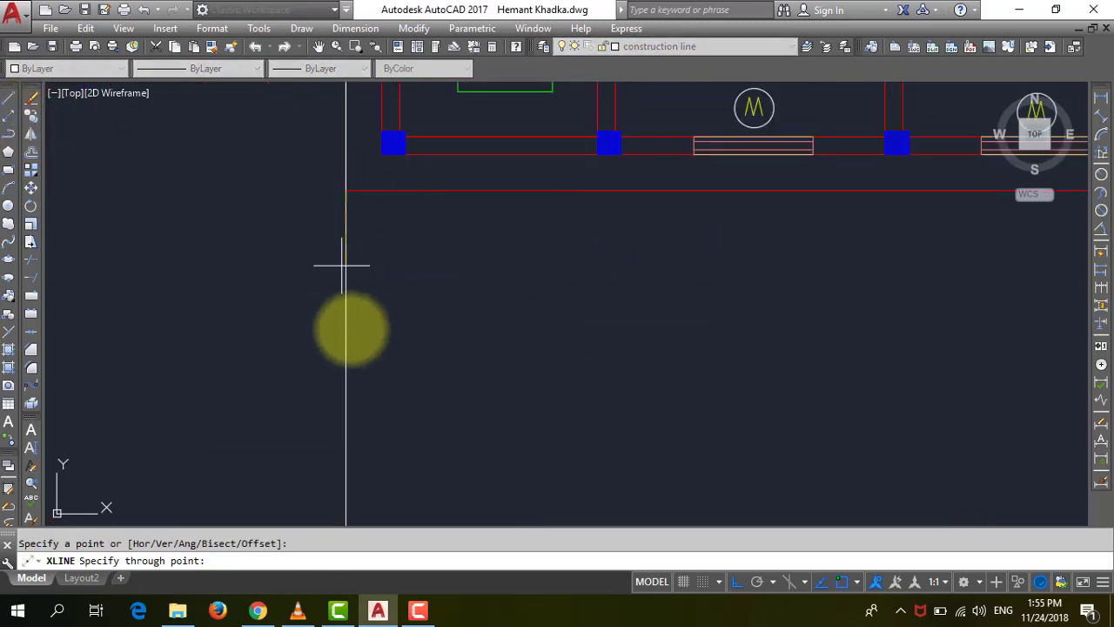
left_click(348, 329)
key("Return")
key("Return")
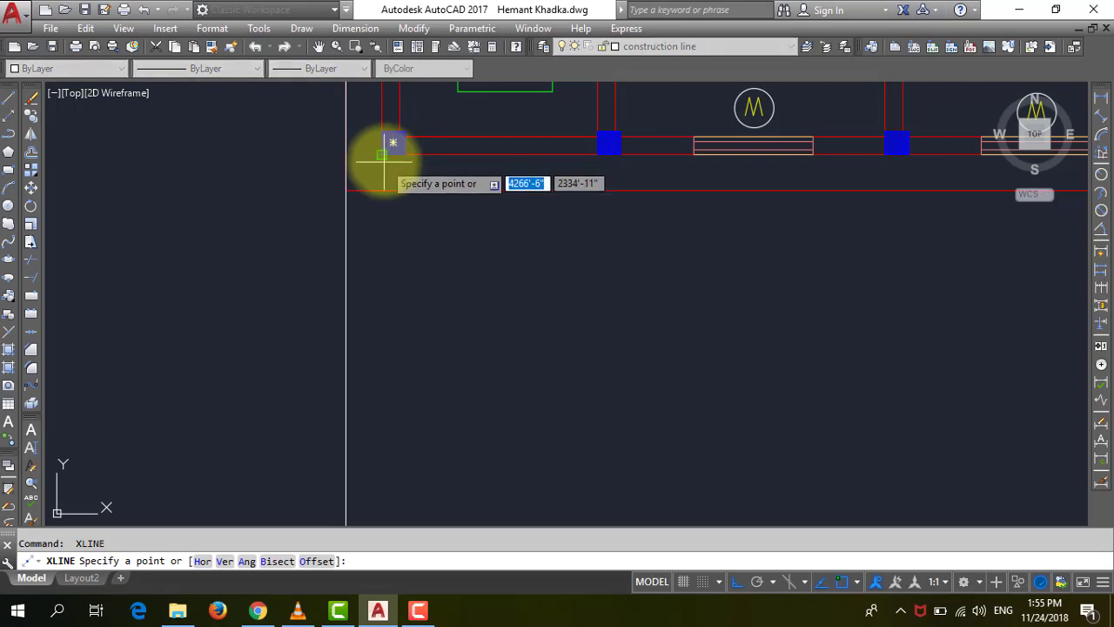
left_click(381, 155)
left_click(403, 294)
key("Return")
key("Return")
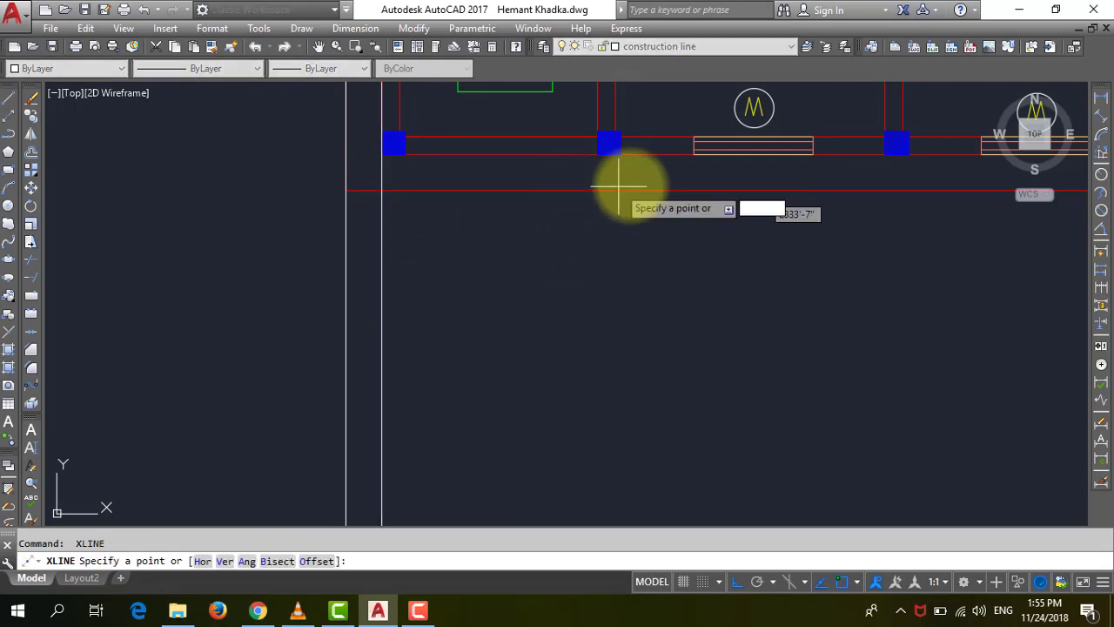
Step: Add vertical construction lines through the window's left and right edges and the adjacent wall
left_click(684, 155)
left_click(684, 310)
key("Return")
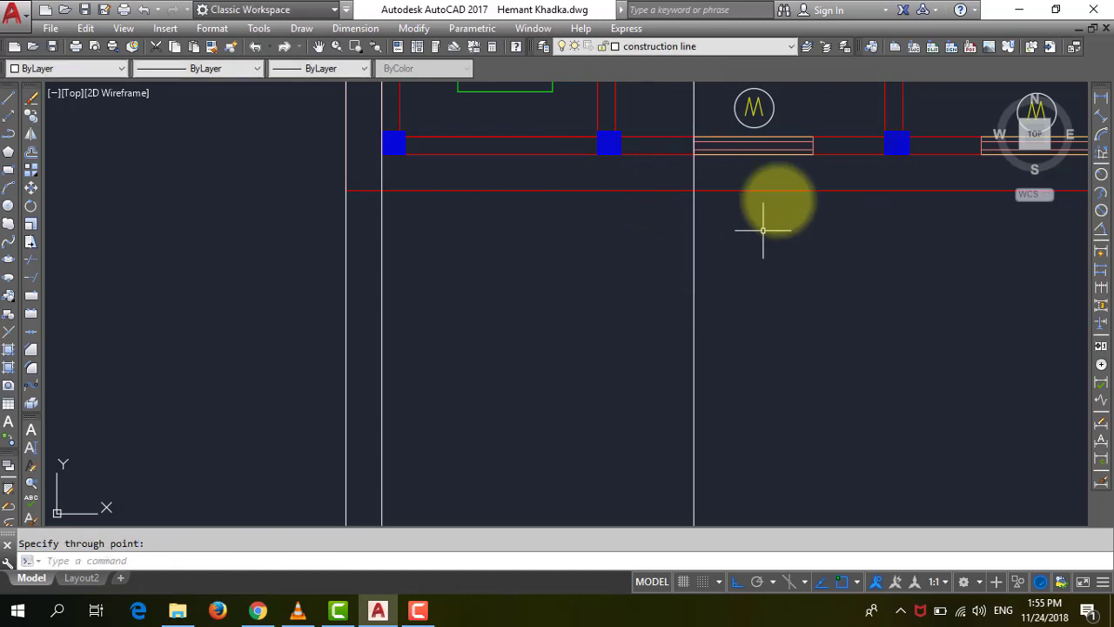
key("Return")
left_click(813, 155)
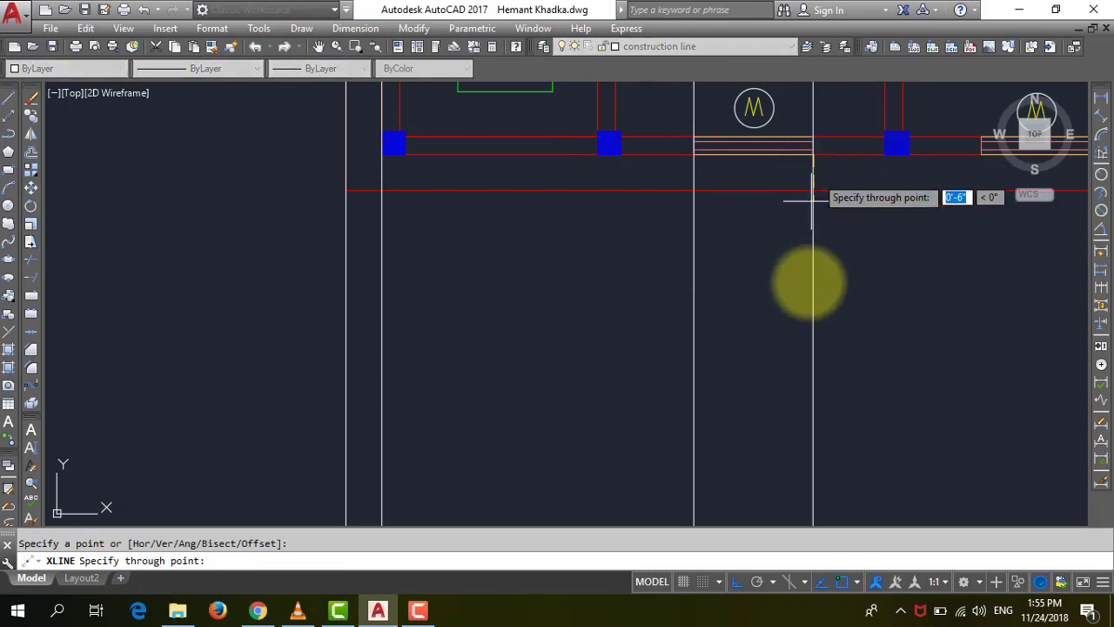
scroll(523, 279, "down", 2)
scroll(522, 279, "down", 2)
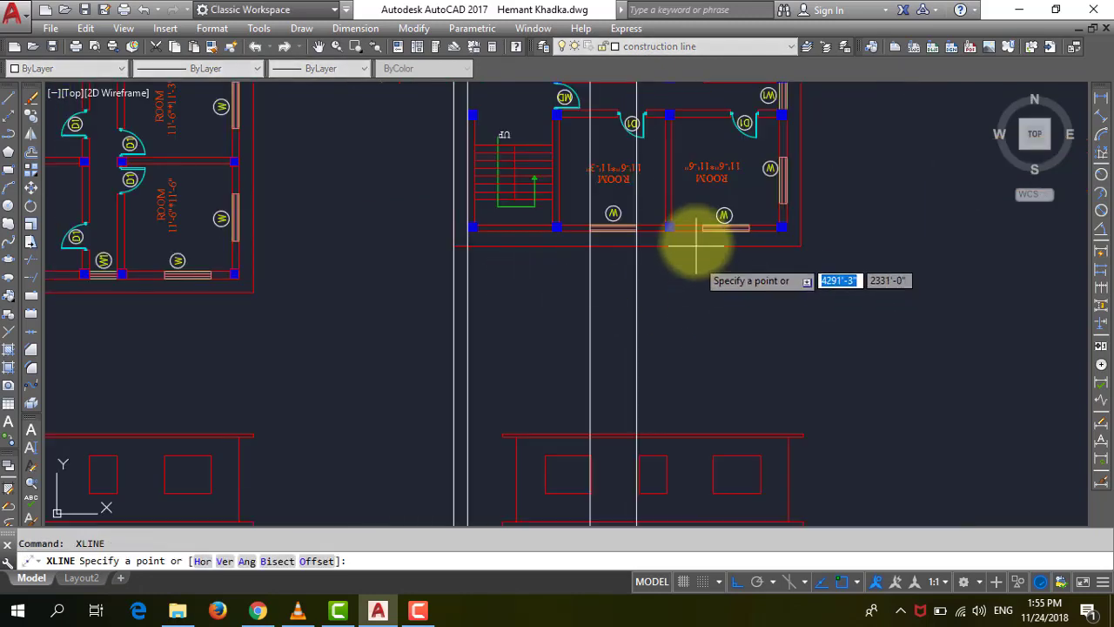
scroll(691, 239, "up", 4)
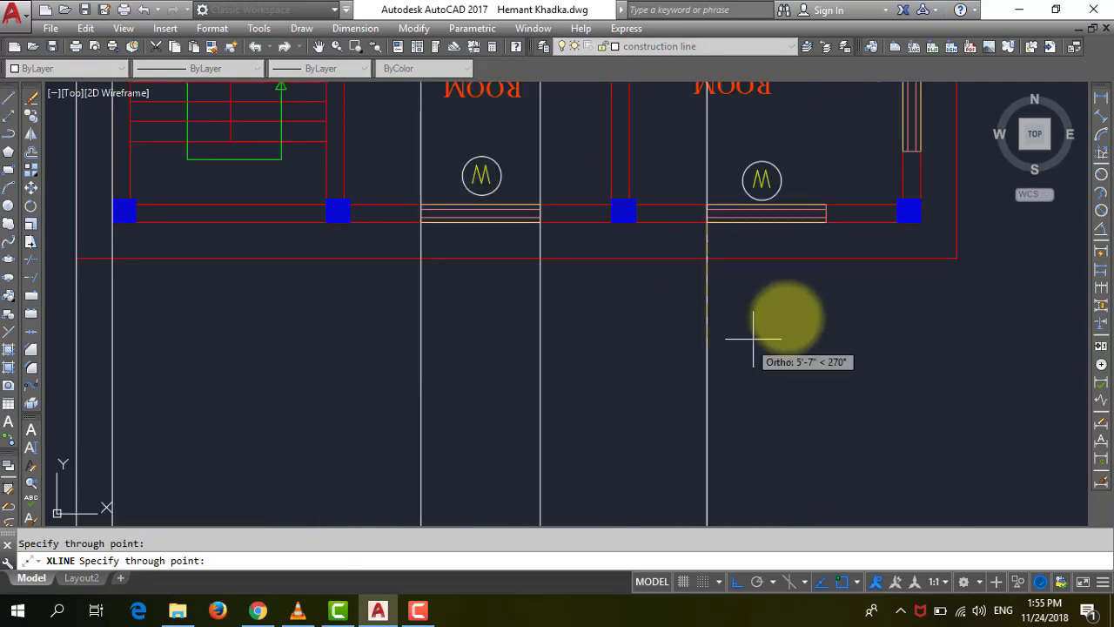
left_click(741, 336)
key("Return")
key("Return")
left_click(826, 226)
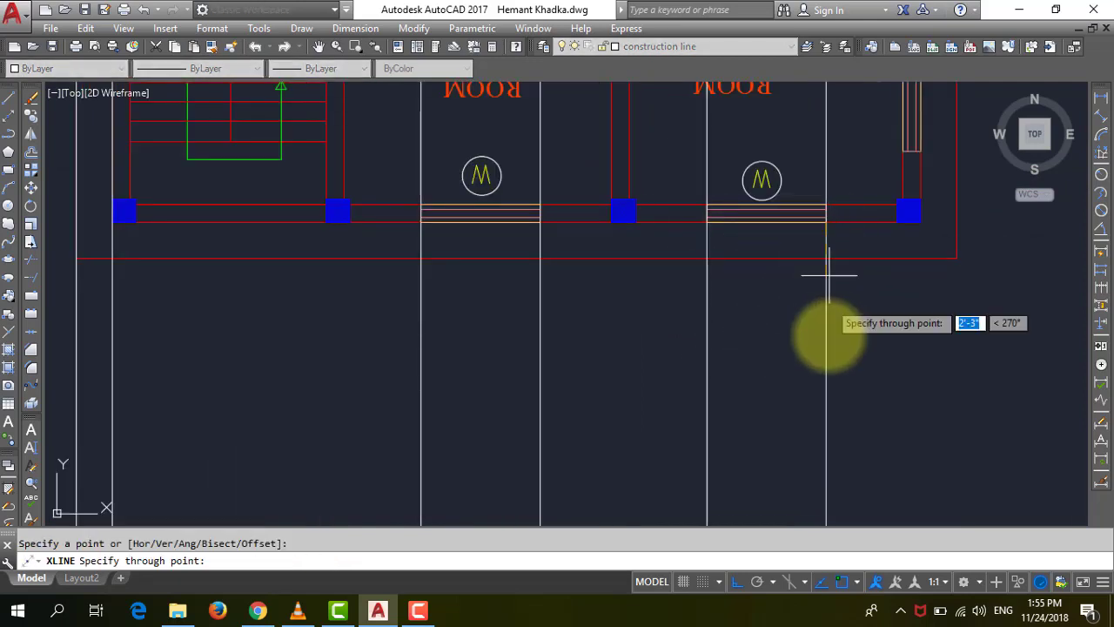
left_click(809, 356)
key("Return")
scroll(821, 241, "down", 2)
scroll(880, 239, "up", 4)
key("Return")
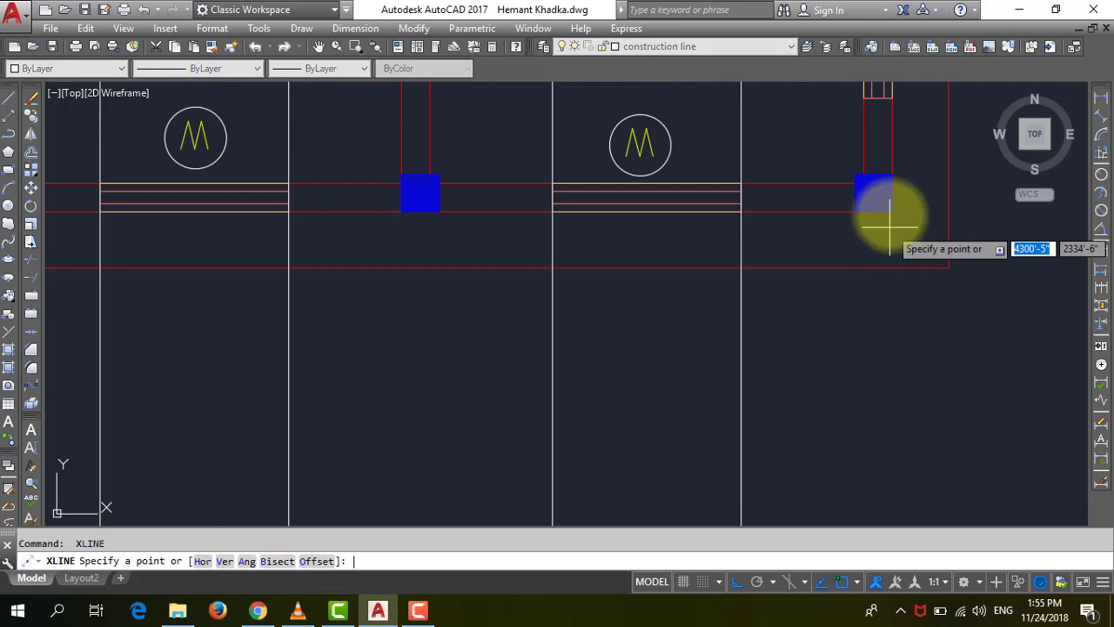
Step: Add vertical lines through the blue column corner and outer wall corner, then check the elevation
left_click(888, 209)
left_click(891, 406)
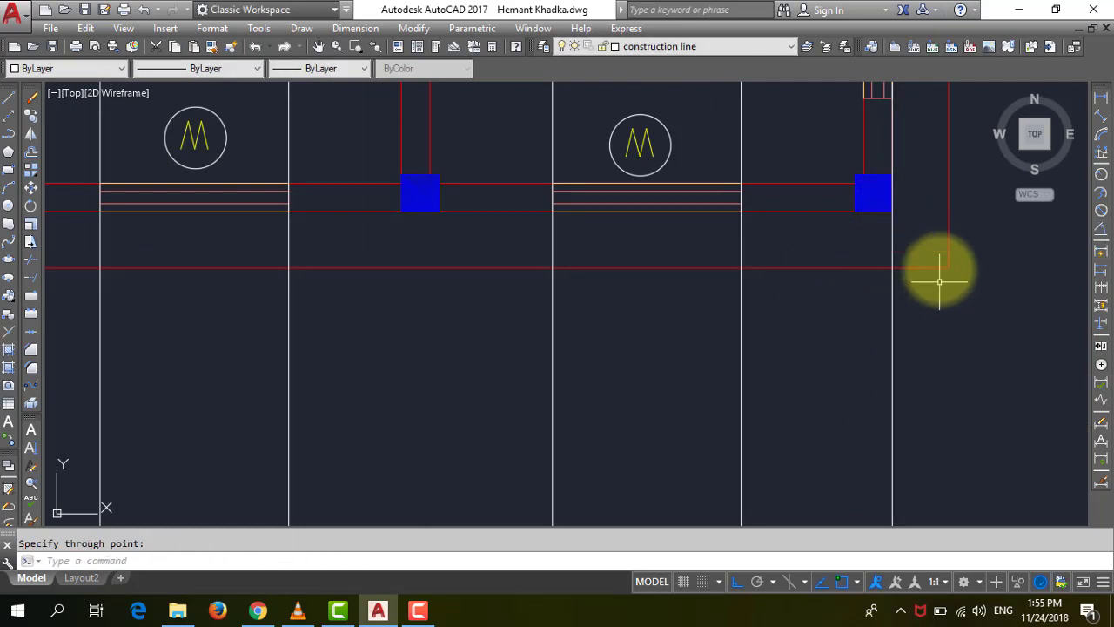
key("Return")
key("Return")
left_click(948, 268)
left_click(950, 370)
key("Return")
scroll(970, 279, "down", 2)
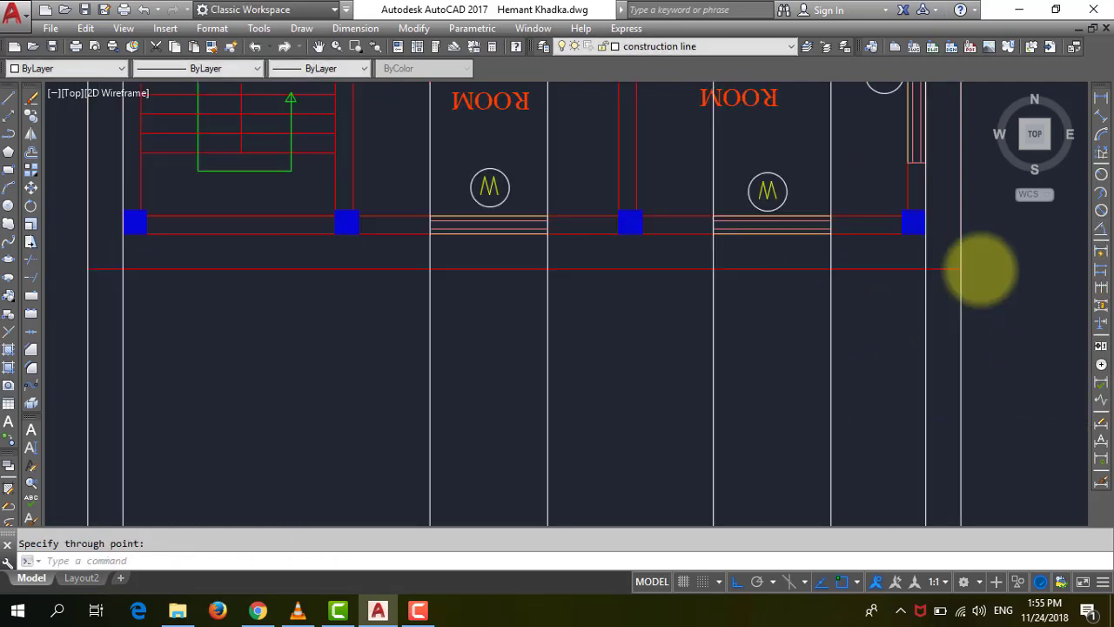
scroll(784, 313, "down", 3)
scroll(627, 357, "down", 2)
scroll(661, 392, "down", 2)
scroll(679, 405, "up", 4)
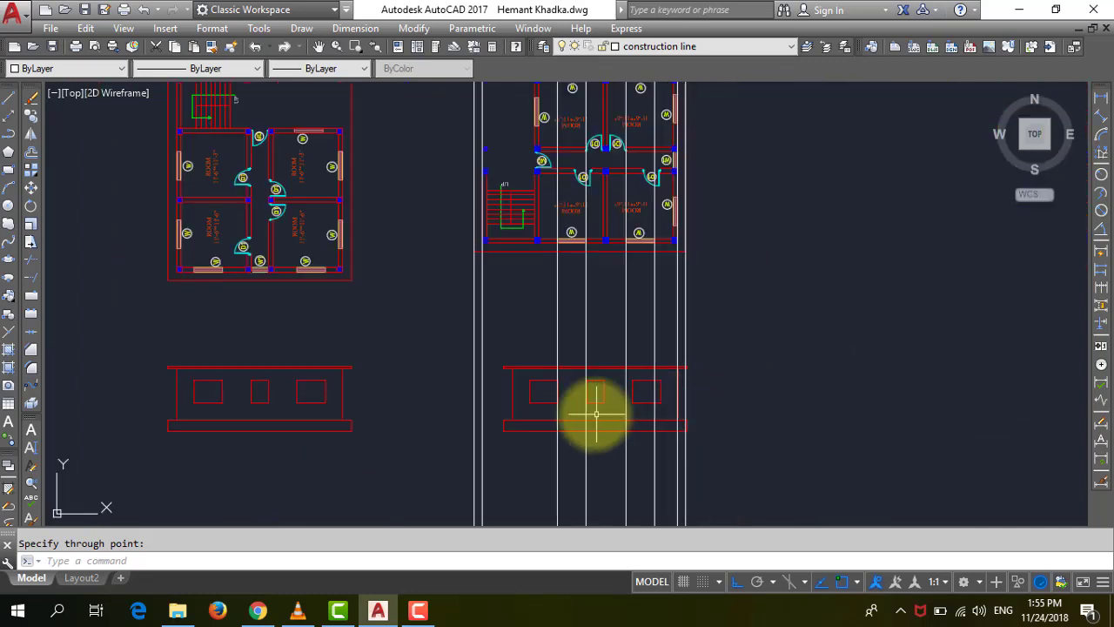
scroll(688, 339, "down", 2)
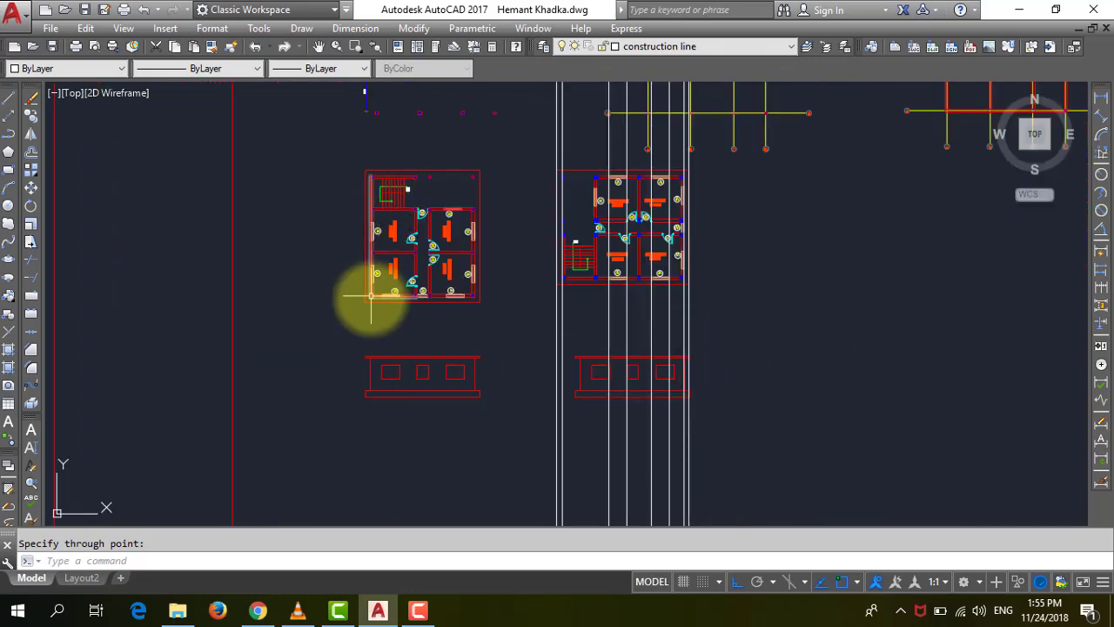
scroll(362, 303, "up", 2)
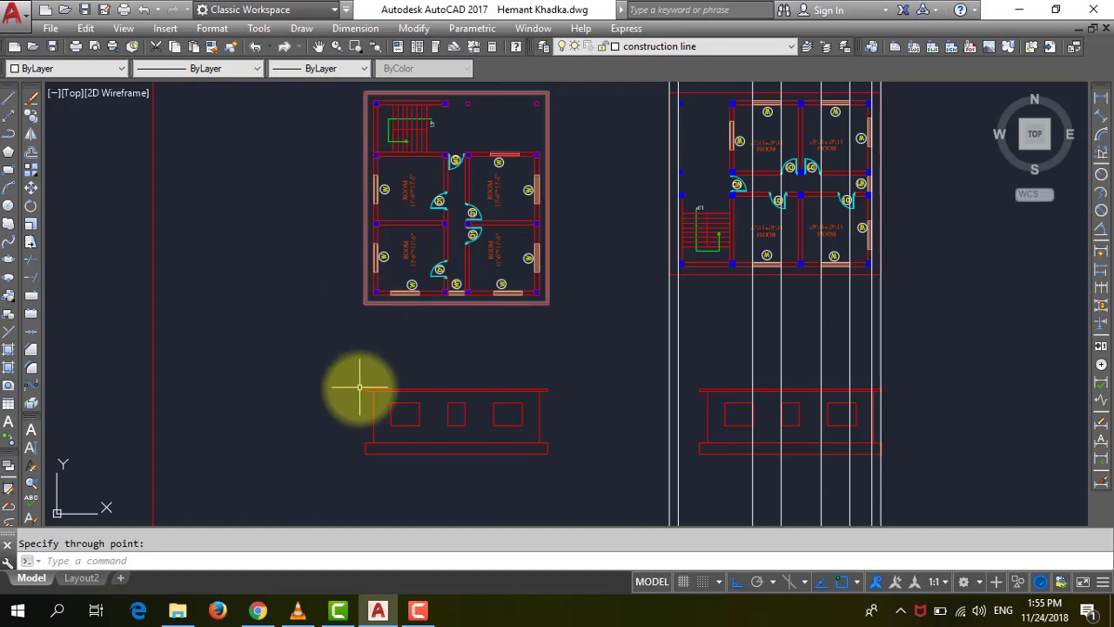
scroll(361, 389, "up", 3)
scroll(361, 409, "down", 1)
scroll(359, 422, "down", 2)
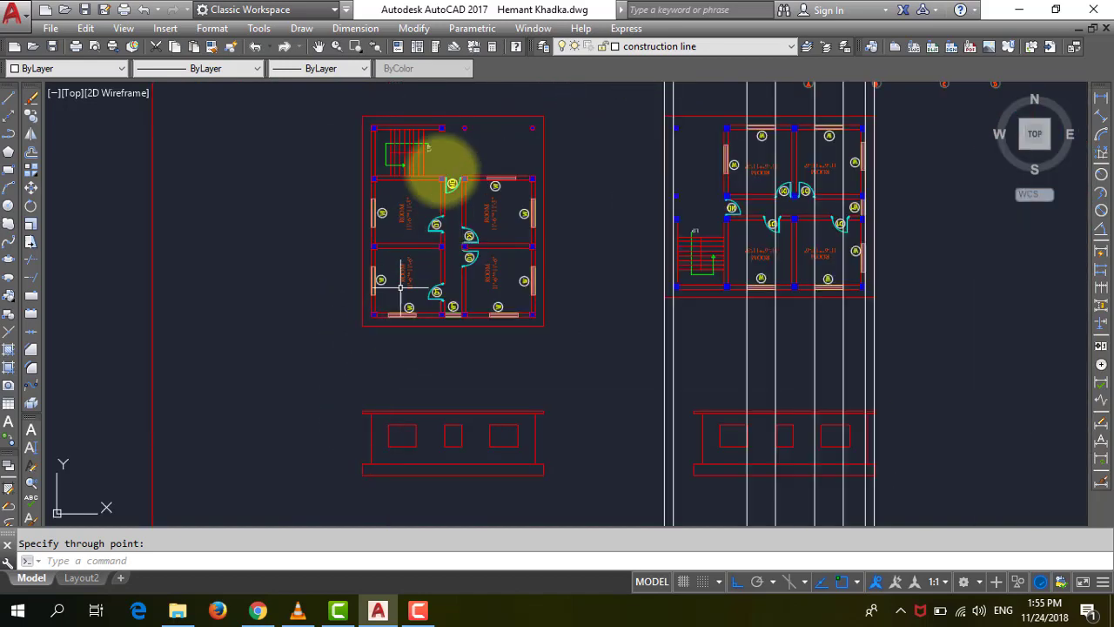
scroll(435, 147, "up", 5)
scroll(396, 183, "down", 4)
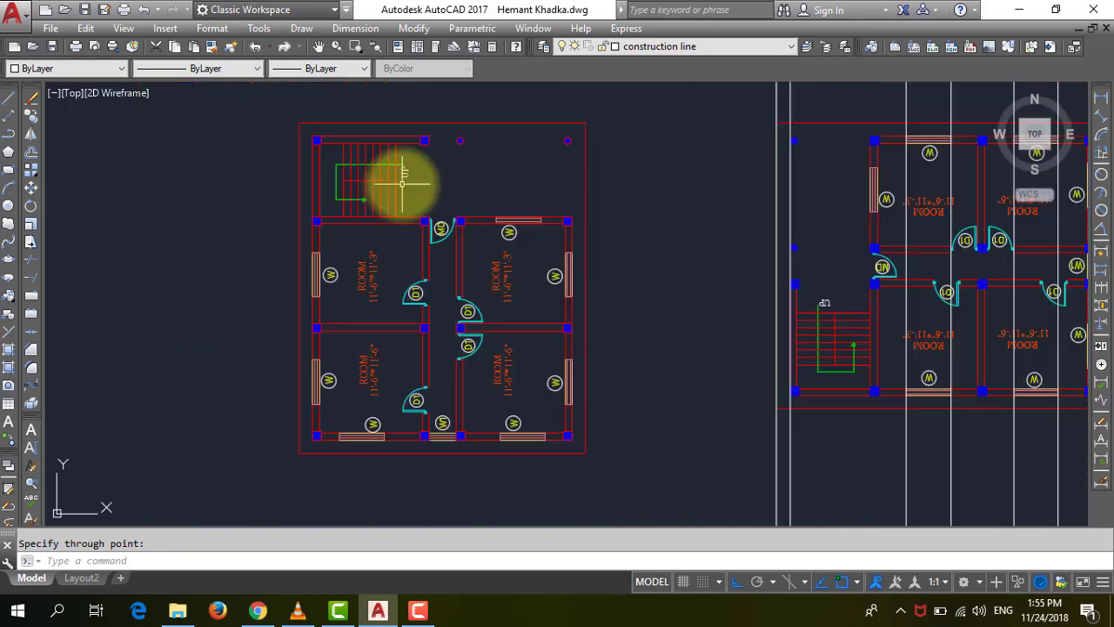
scroll(412, 218, "down", 3)
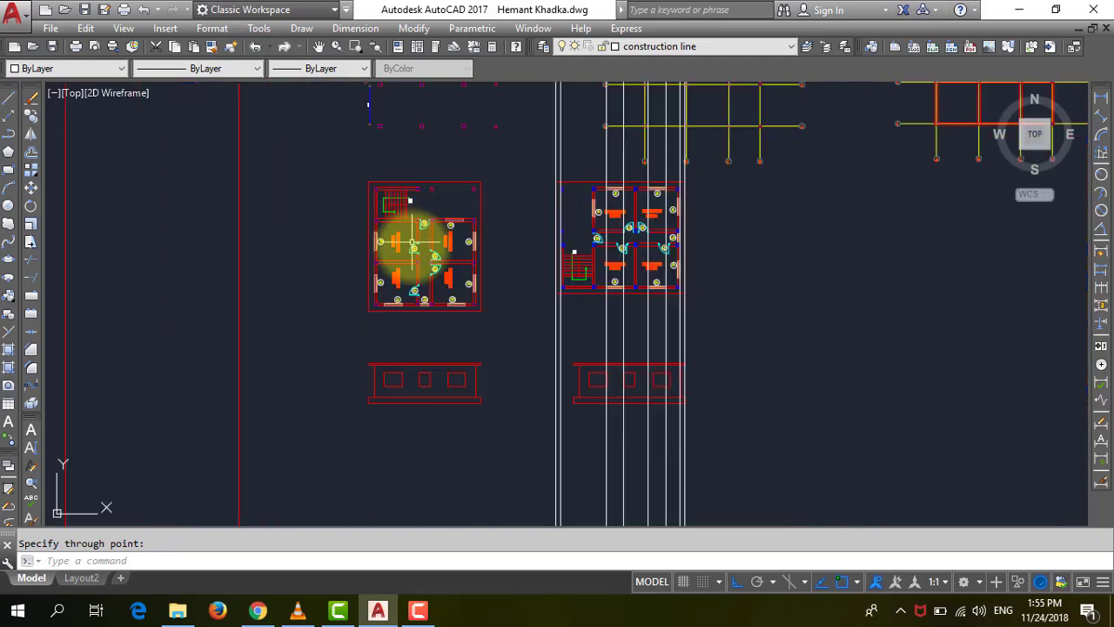
scroll(413, 244, "up", 2)
scroll(366, 205, "up", 4)
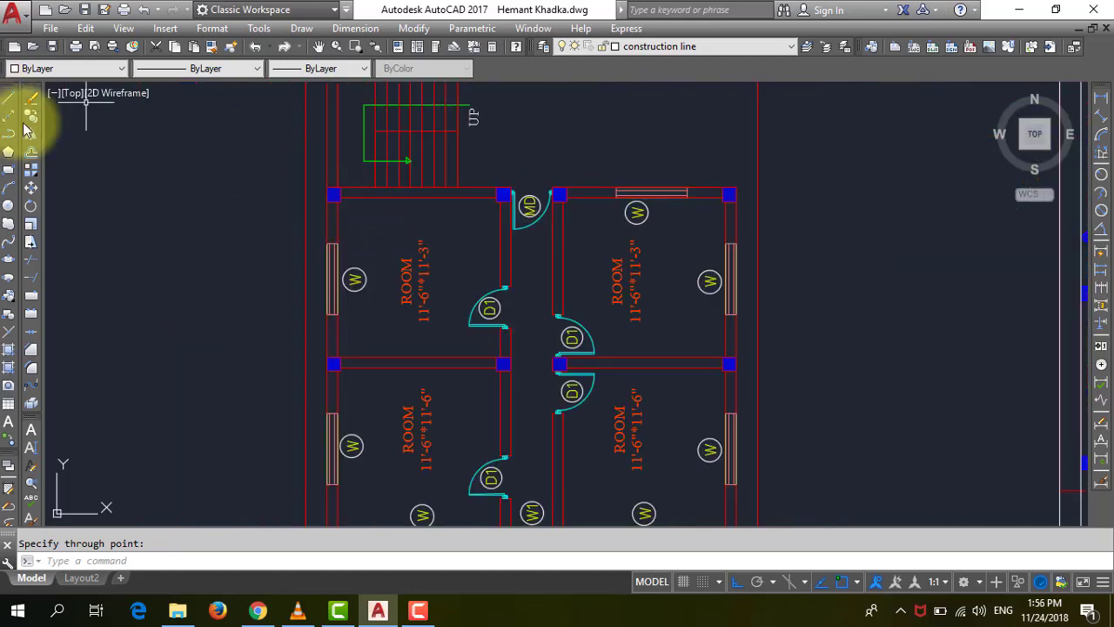
Step: Drop vertical construction lines from the left plan's top-left wall column and stair-side column
left_click(13, 119)
scroll(400, 195, "up", 4)
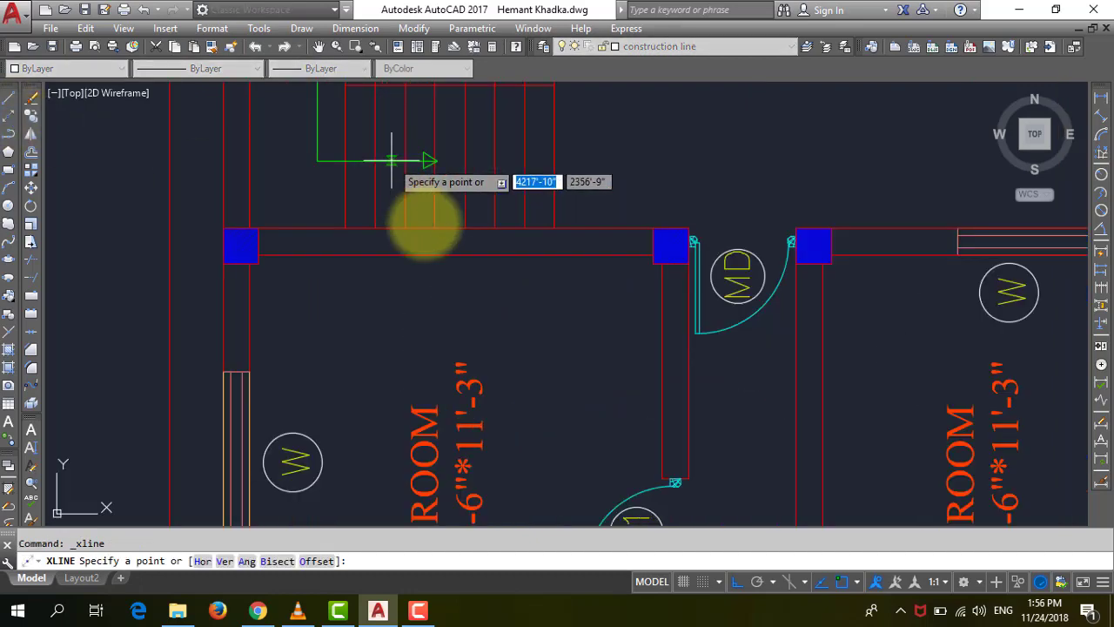
scroll(425, 228, "down", 2)
scroll(428, 237, "down", 2)
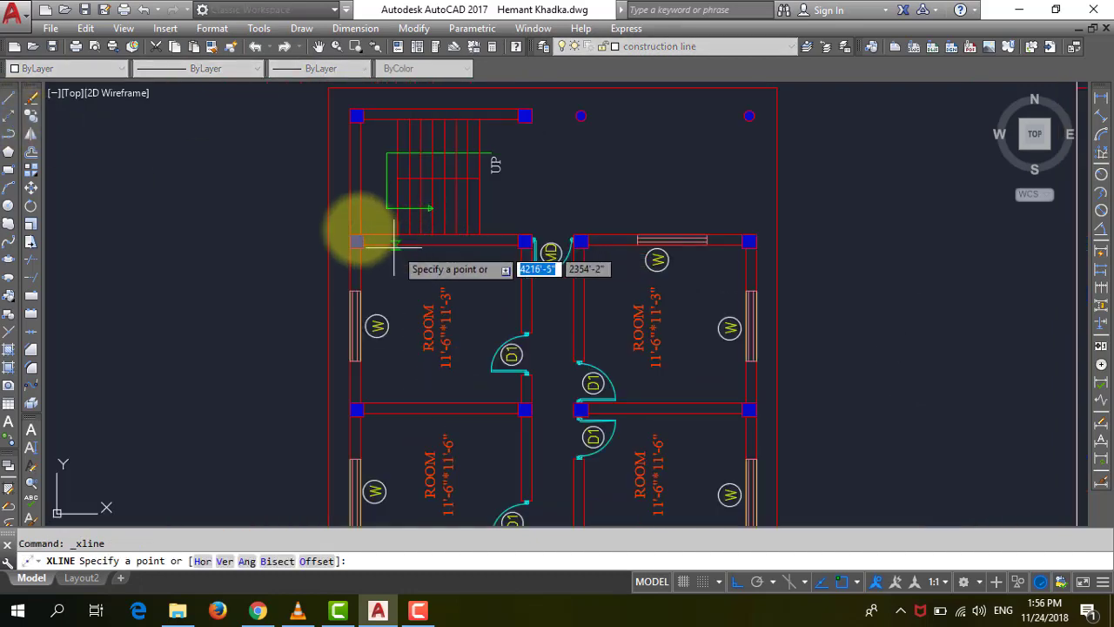
left_click(356, 116)
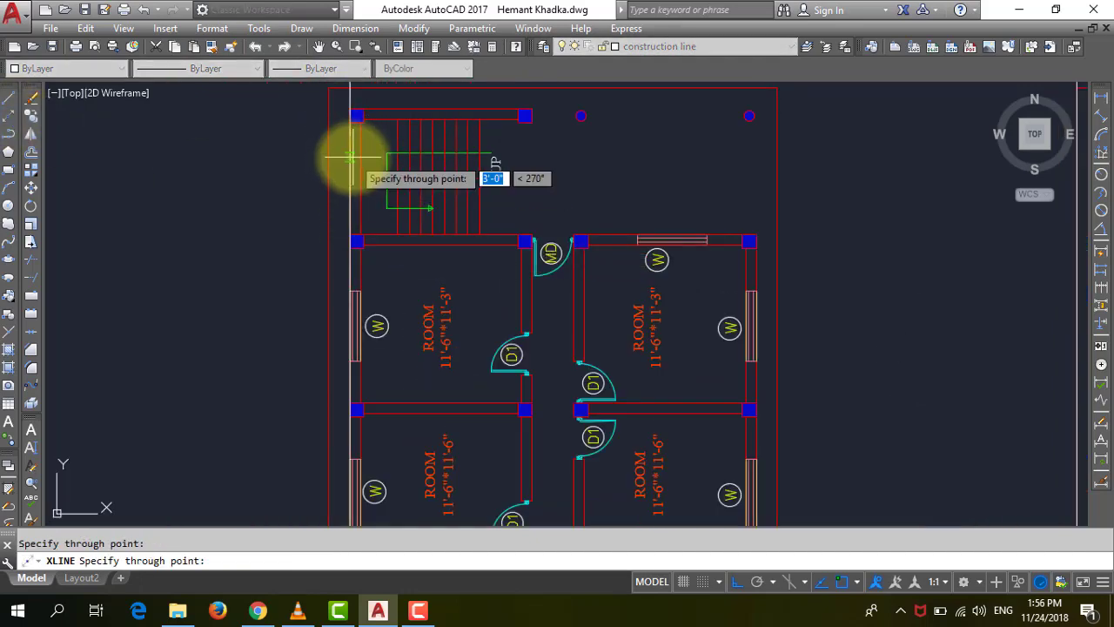
left_click(350, 158)
key("Return")
key("Return")
left_click(525, 116)
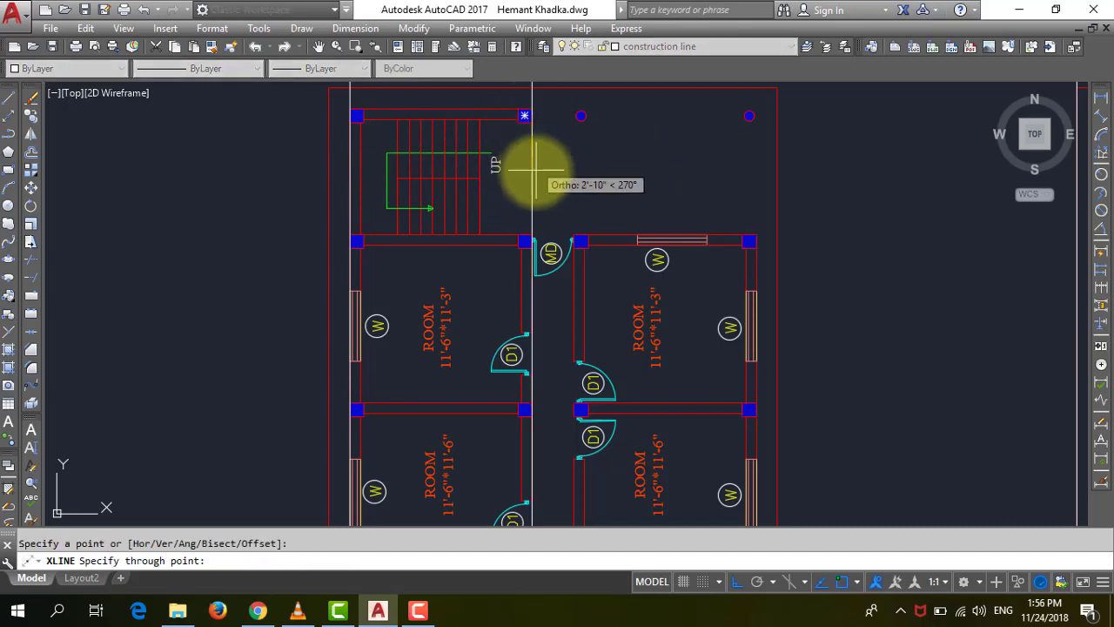
left_click(530, 174)
key("Return")
scroll(535, 148, "down", 3)
scroll(543, 145, "down", 2)
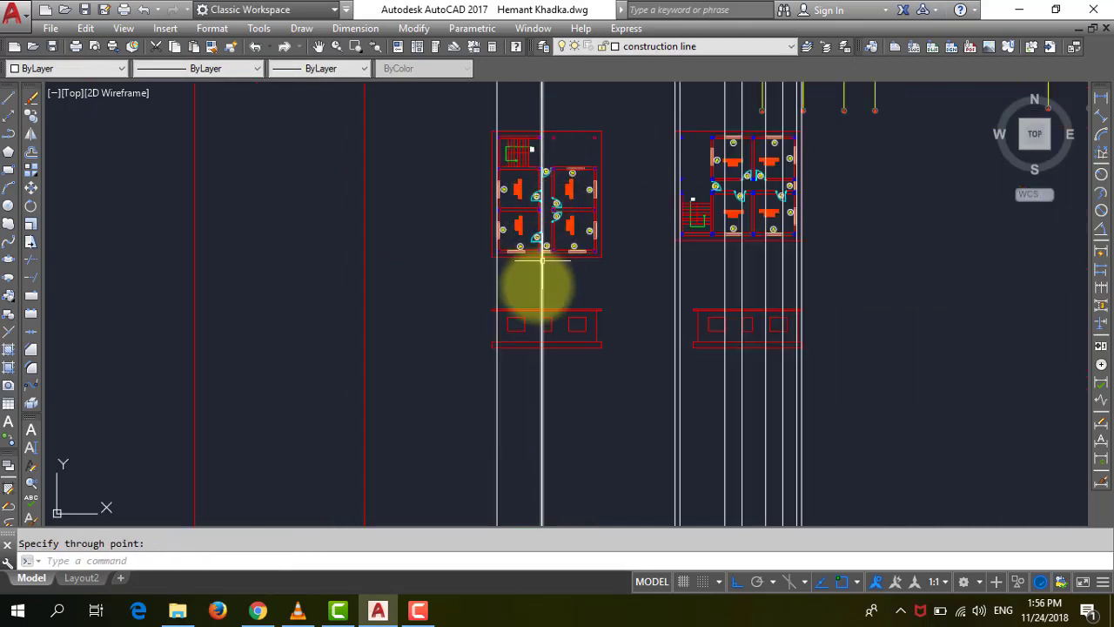
scroll(537, 281, "up", 2)
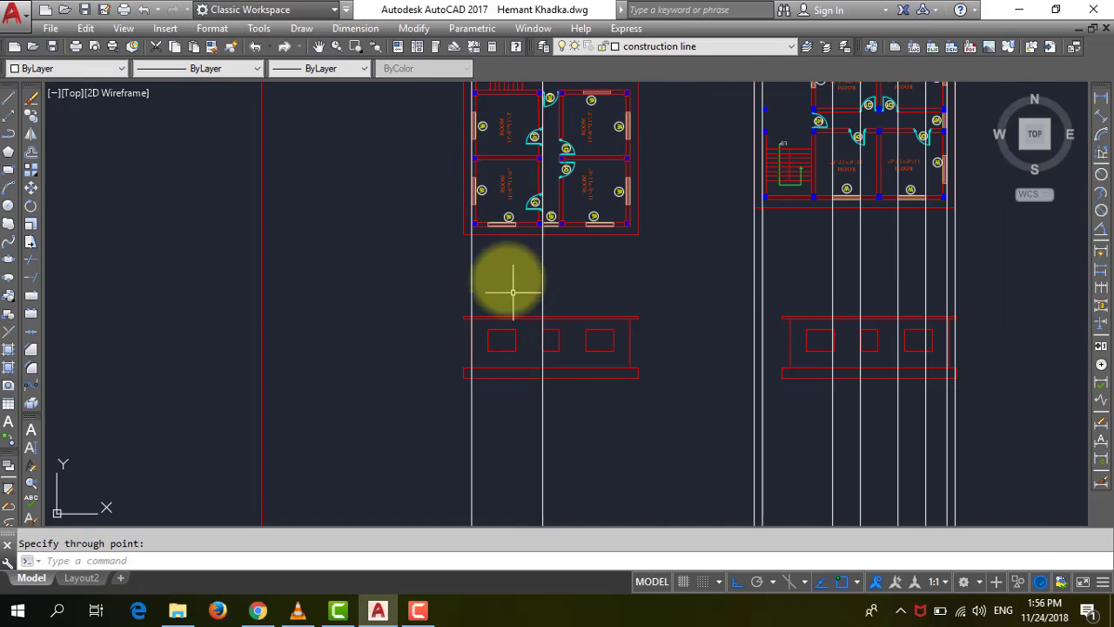
scroll(507, 283, "up", 2)
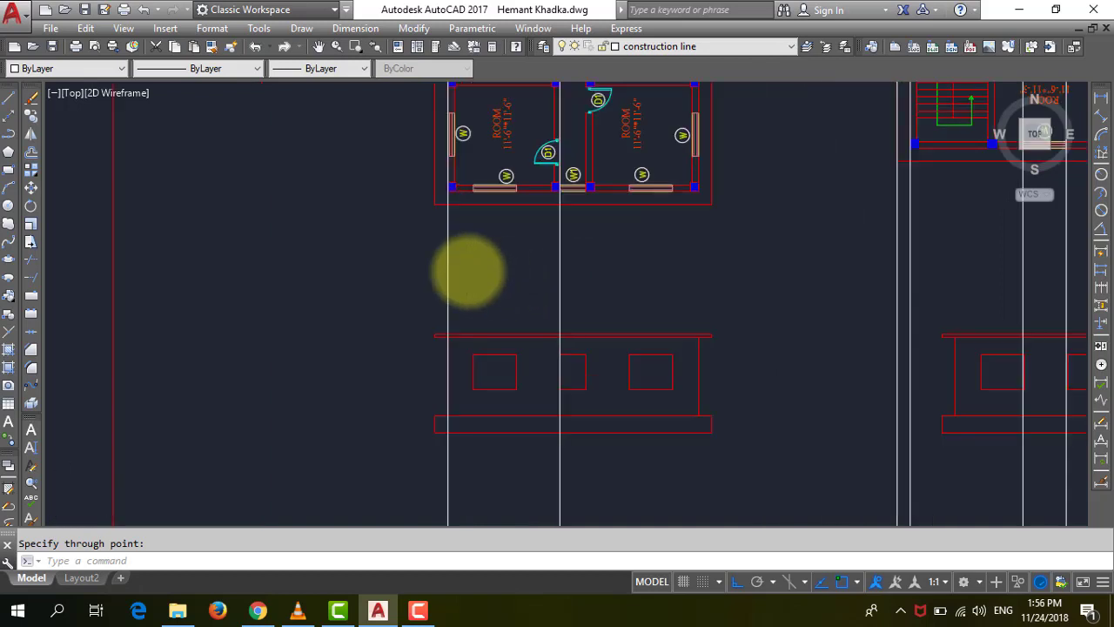
scroll(470, 269, "down", 2)
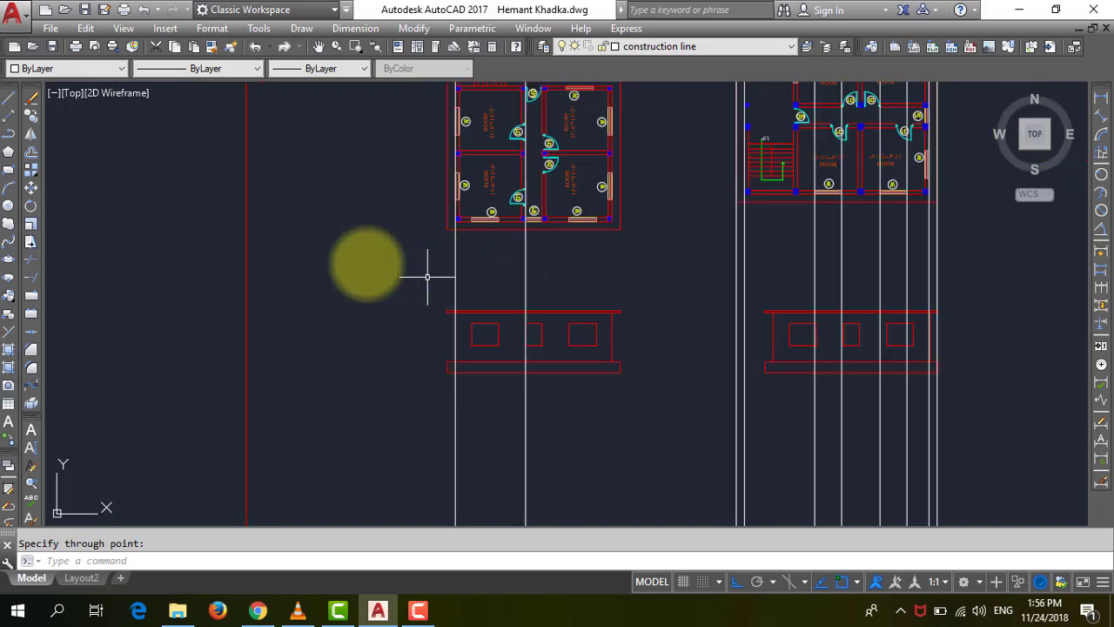
Step: Start a plain Line and cancel it with Esc
left_click(9, 100)
key("Escape")
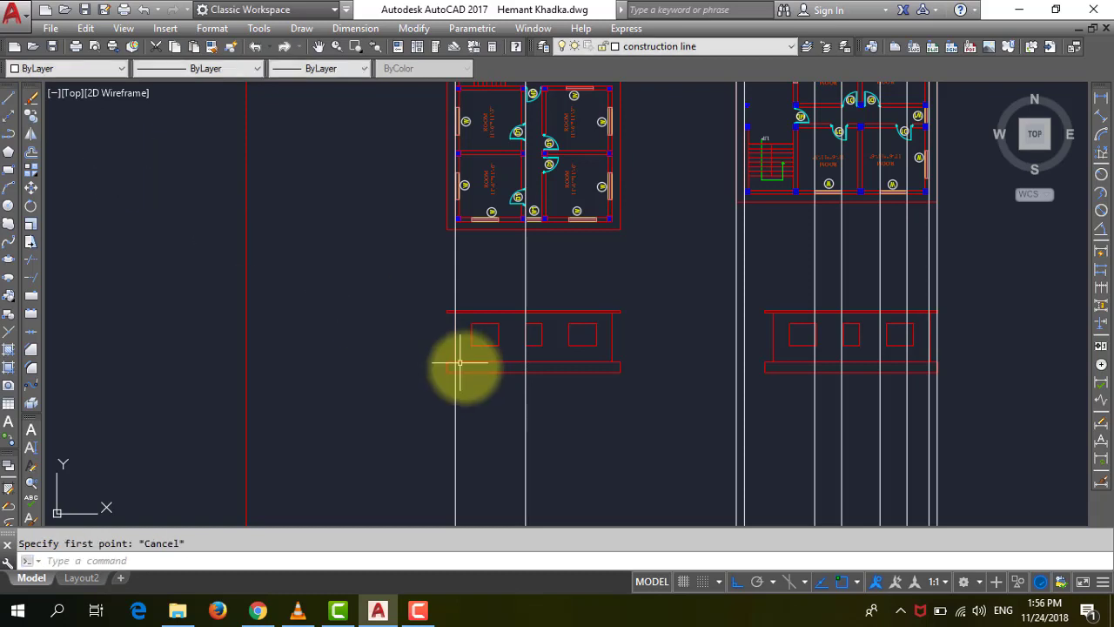
scroll(485, 327, "up", 4)
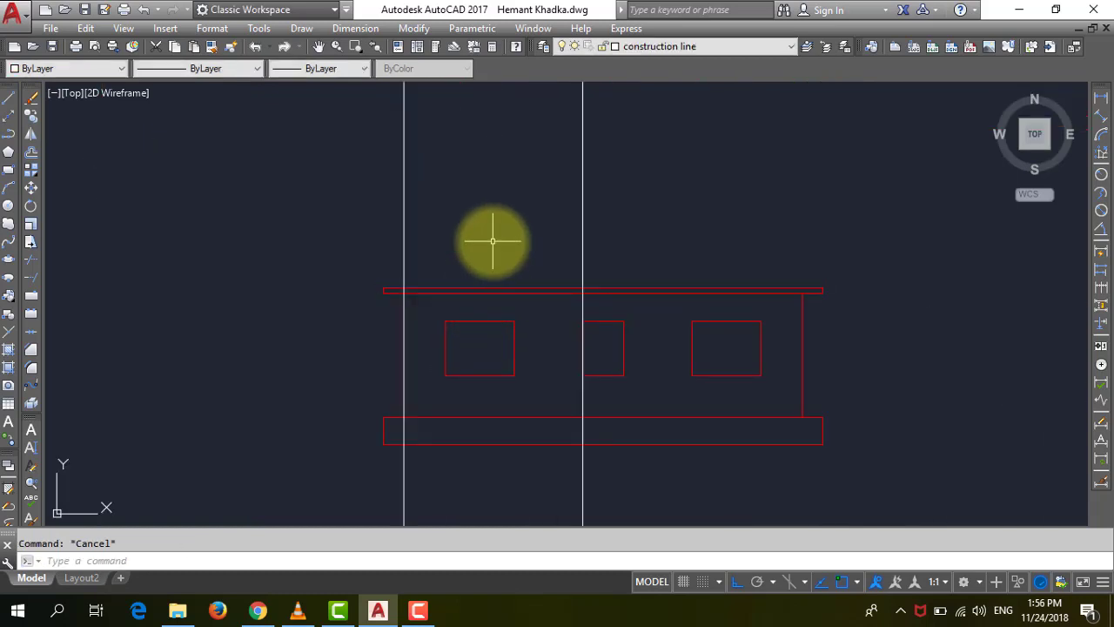
type("o")
key("Return")
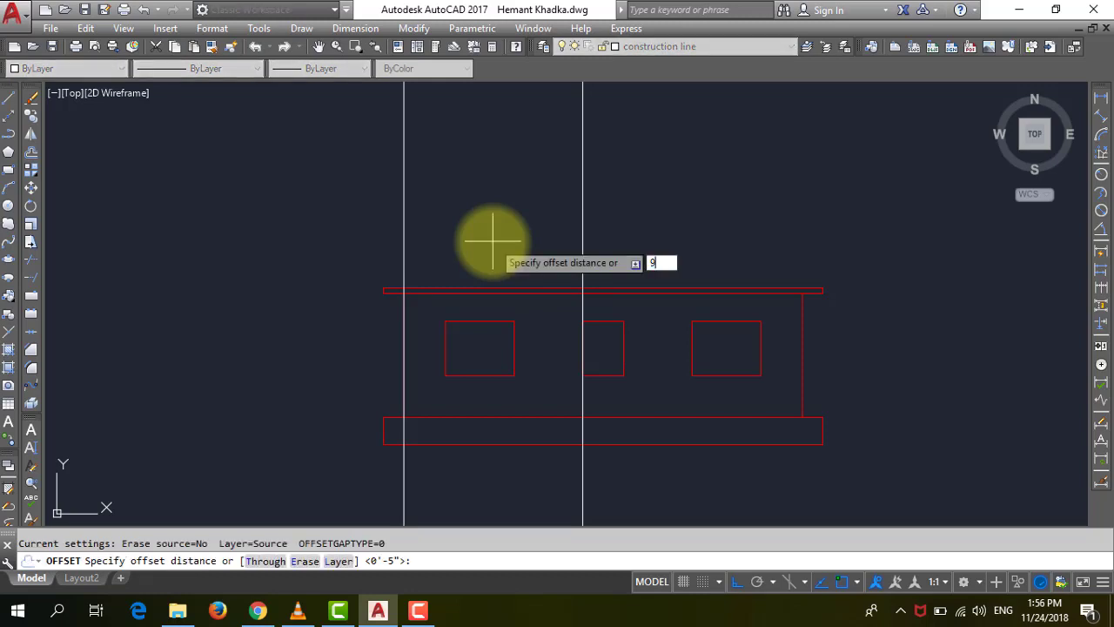
type("96")
key("Return")
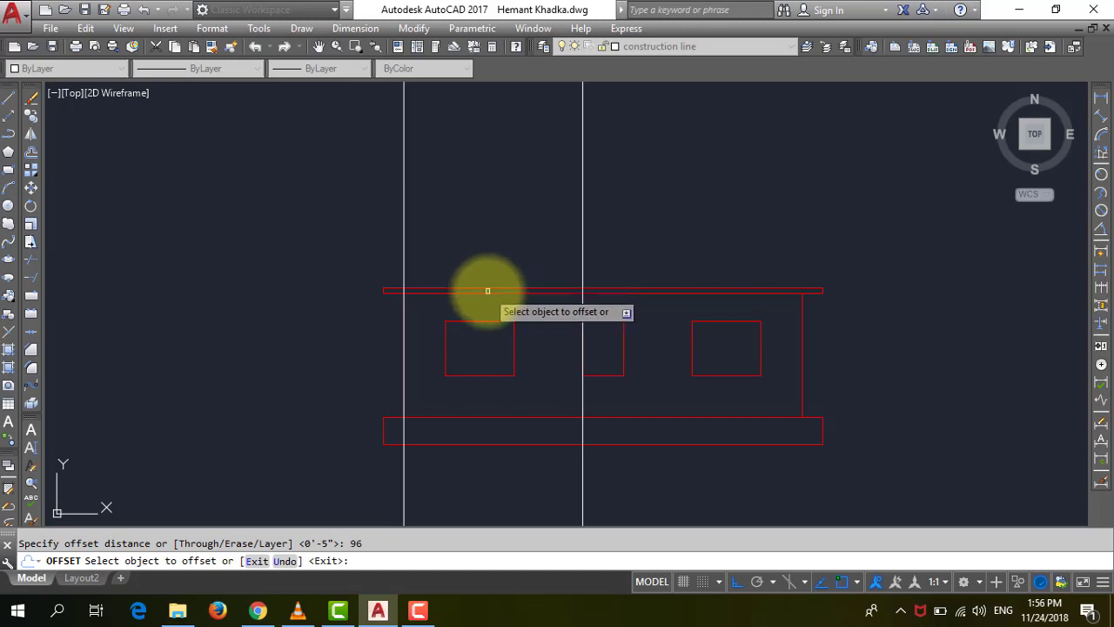
left_click(488, 289)
left_click(497, 212)
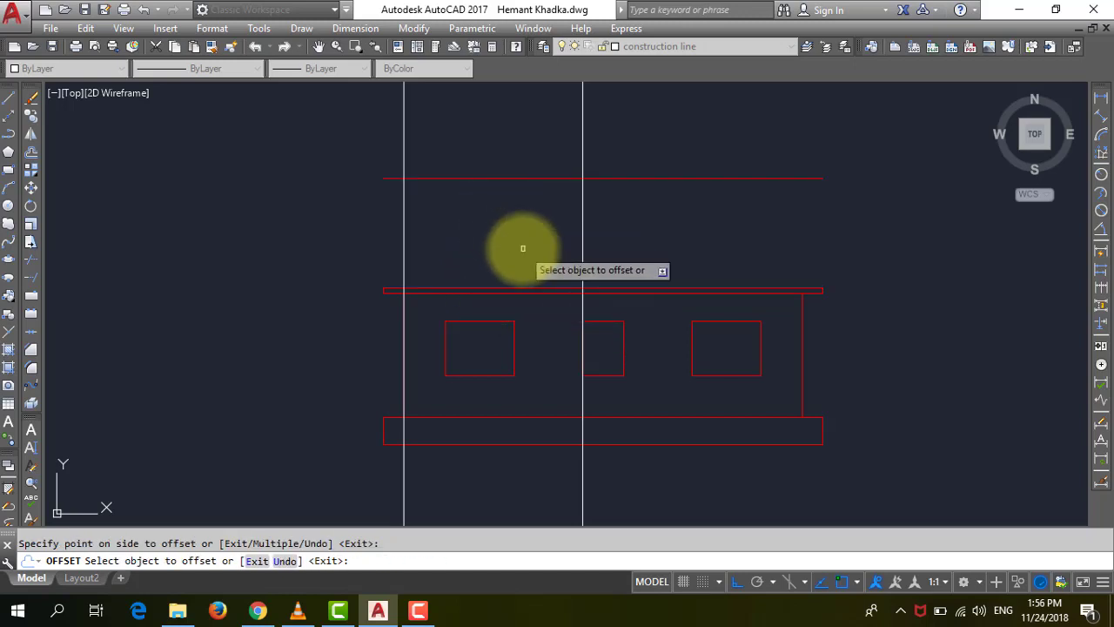
scroll(523, 249, "down", 2)
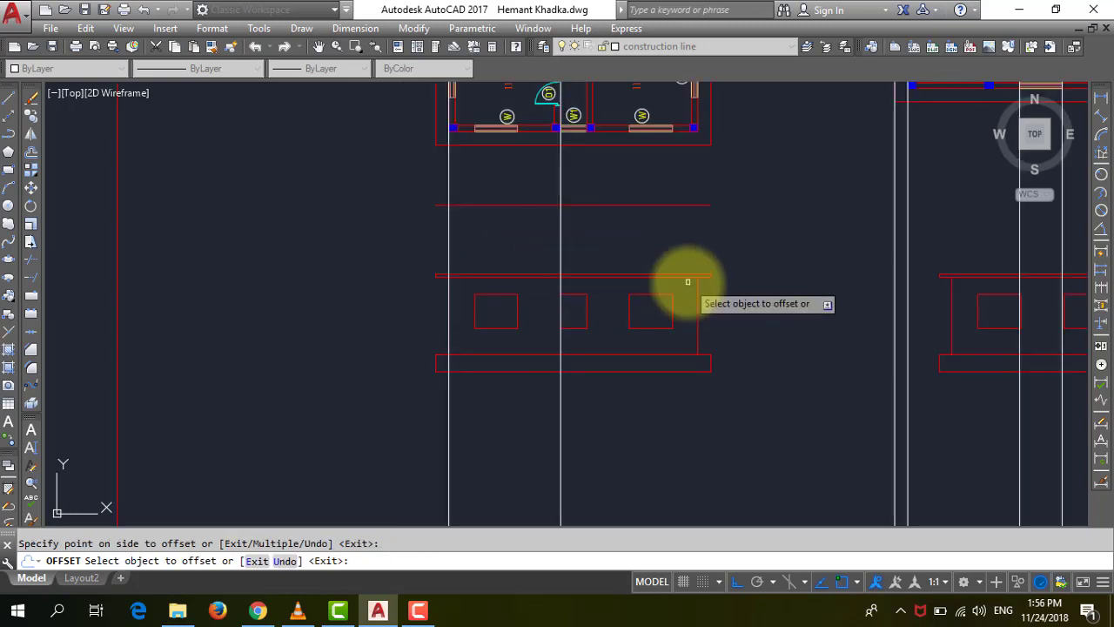
key("Escape")
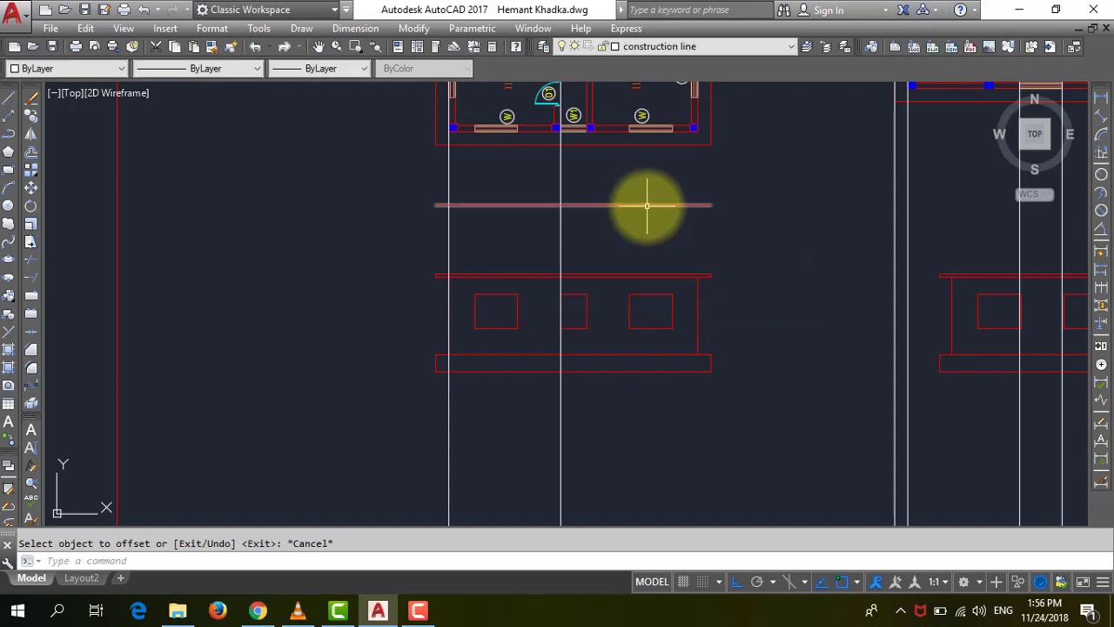
left_click(647, 206)
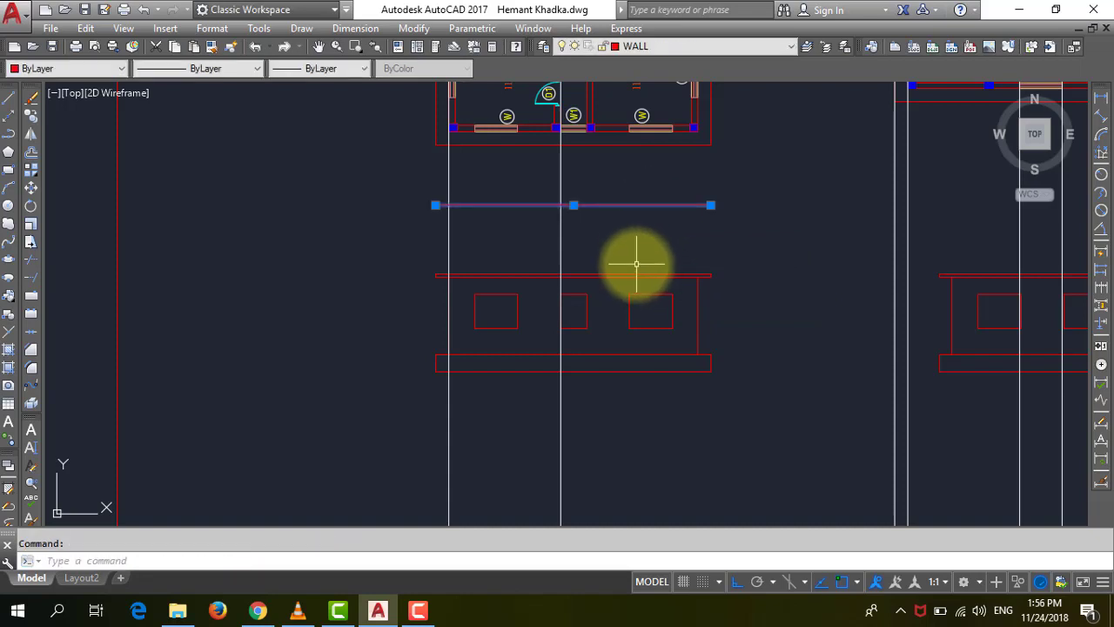
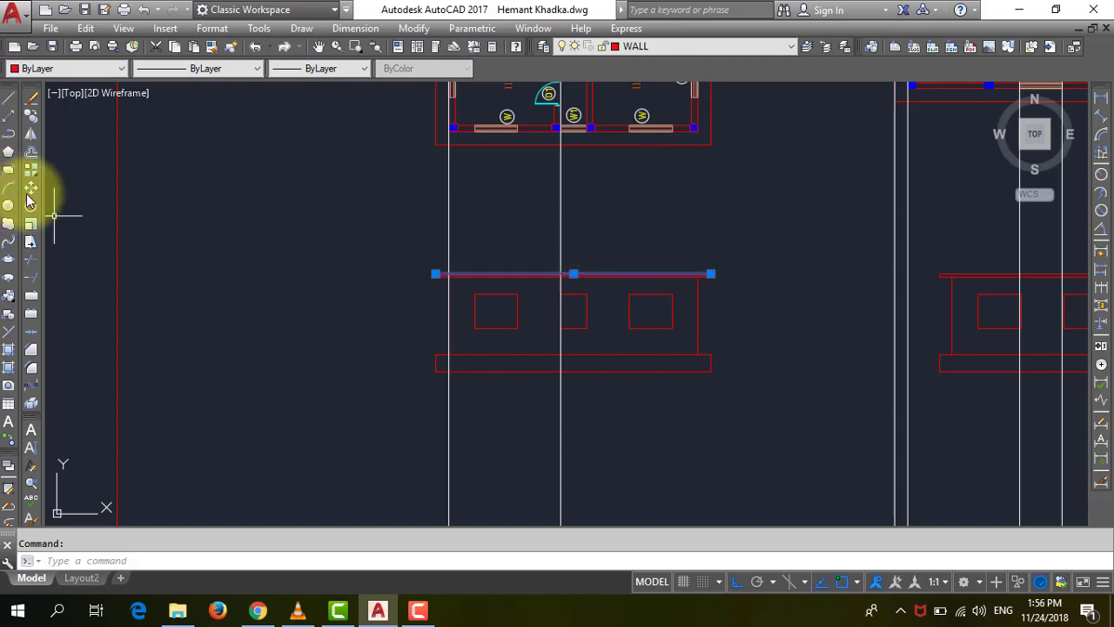
Step: Copy the roof slab's top line 72 inches upward for the upper slab
left_click(30, 115)
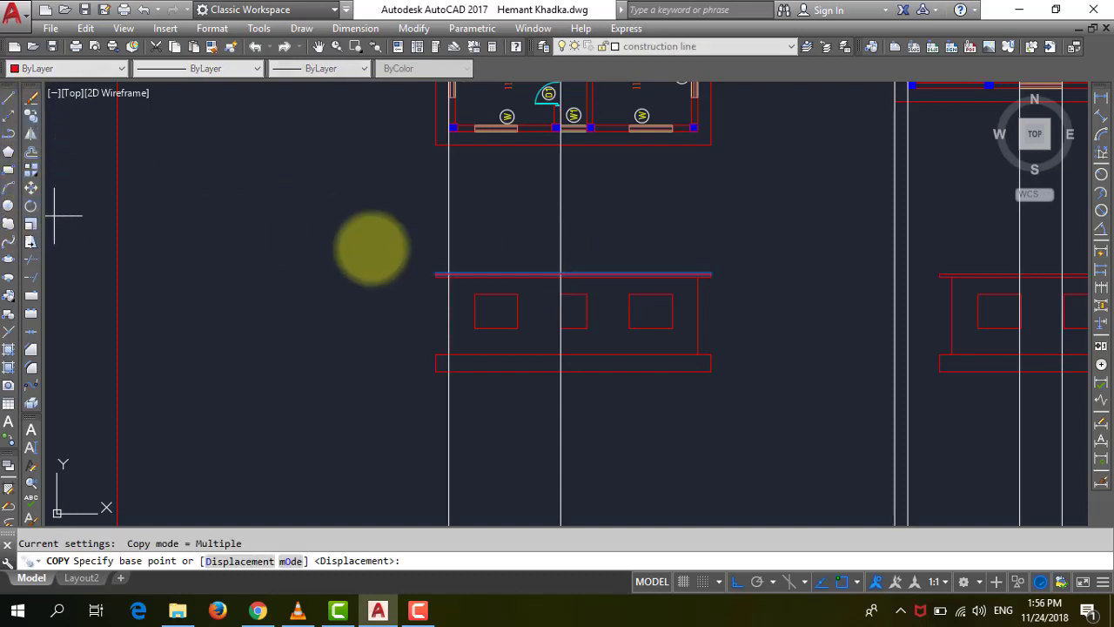
left_click(448, 274)
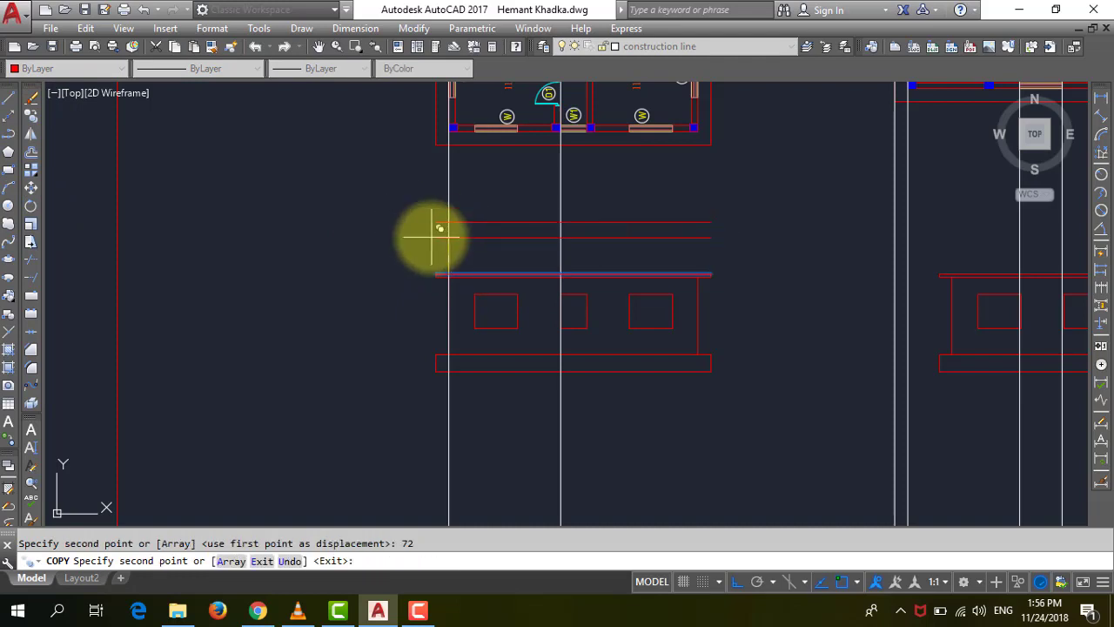
scroll(435, 235, "up", 4)
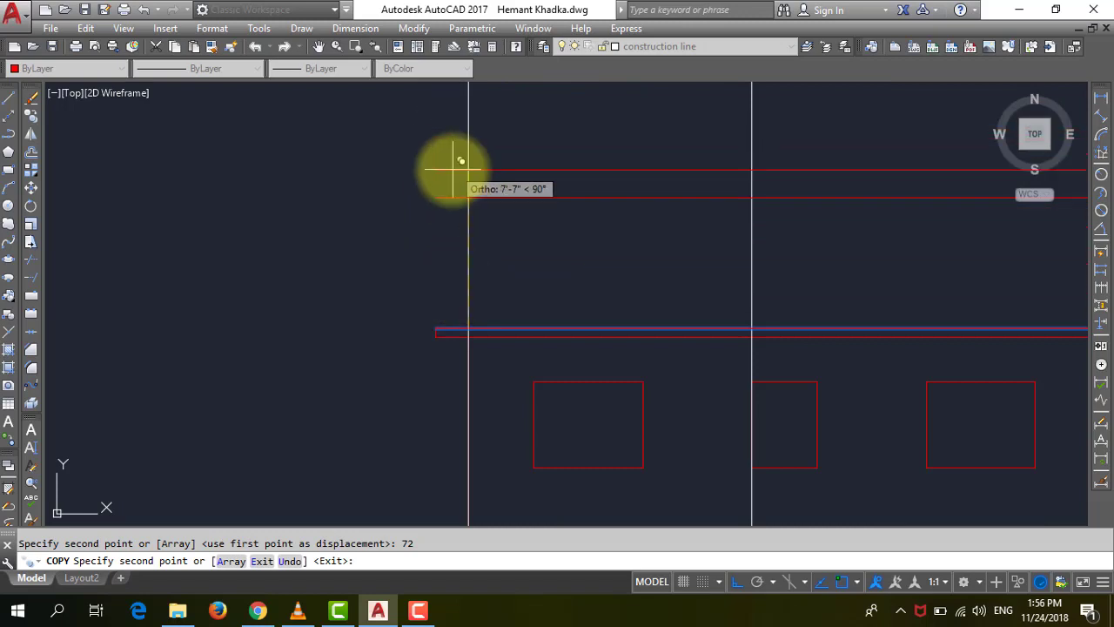
key("Escape")
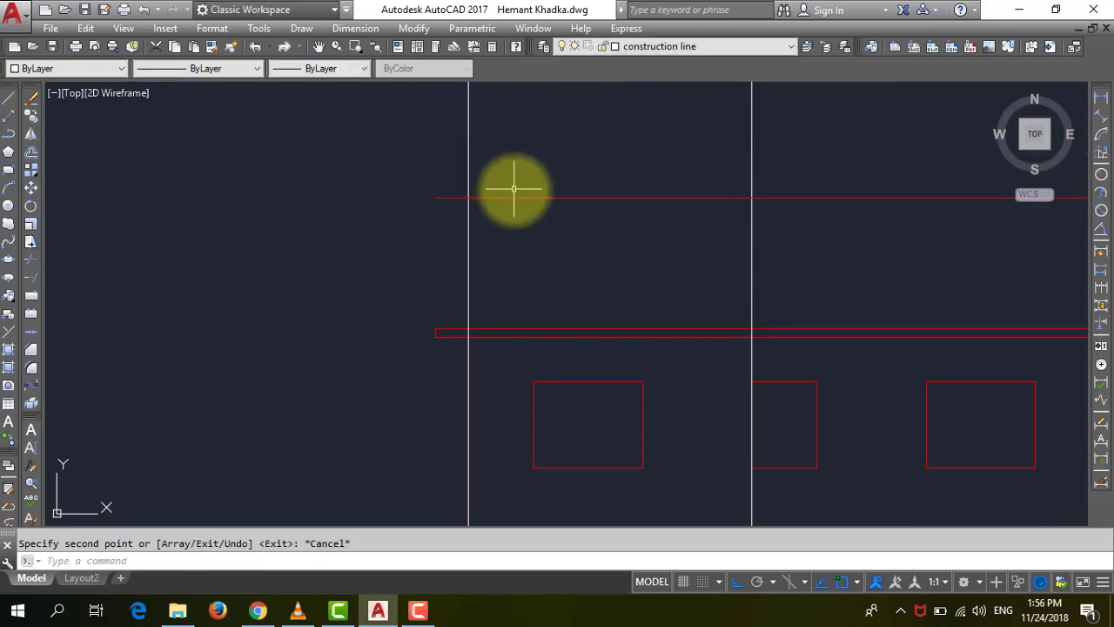
type("o")
Step: Offset the new upper line 4 inches upward to form the slab thickness
key("Return")
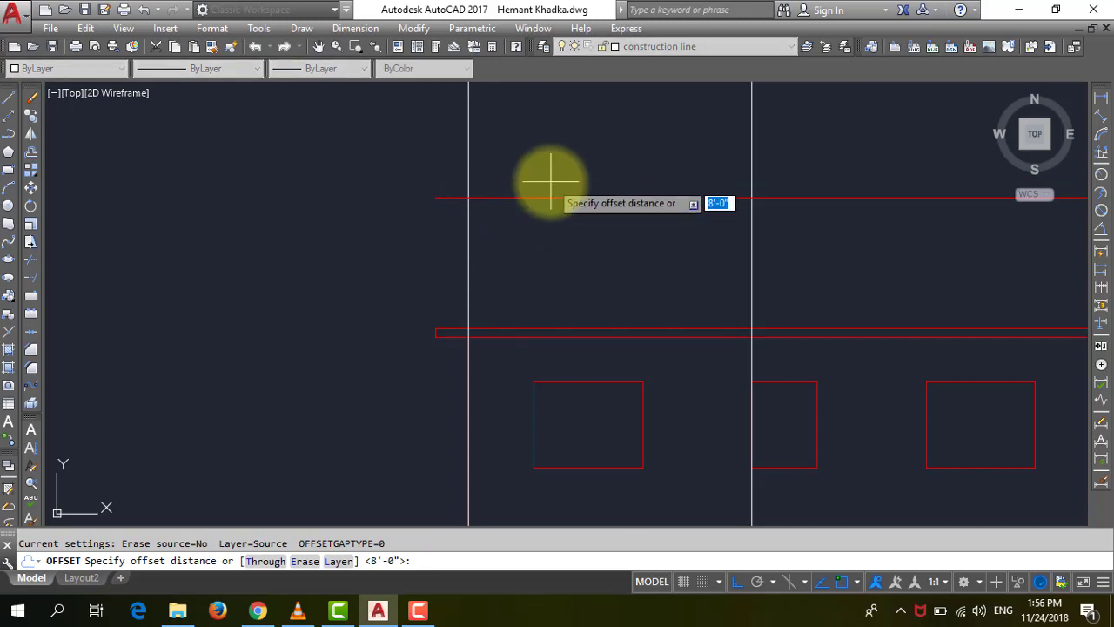
key("Return")
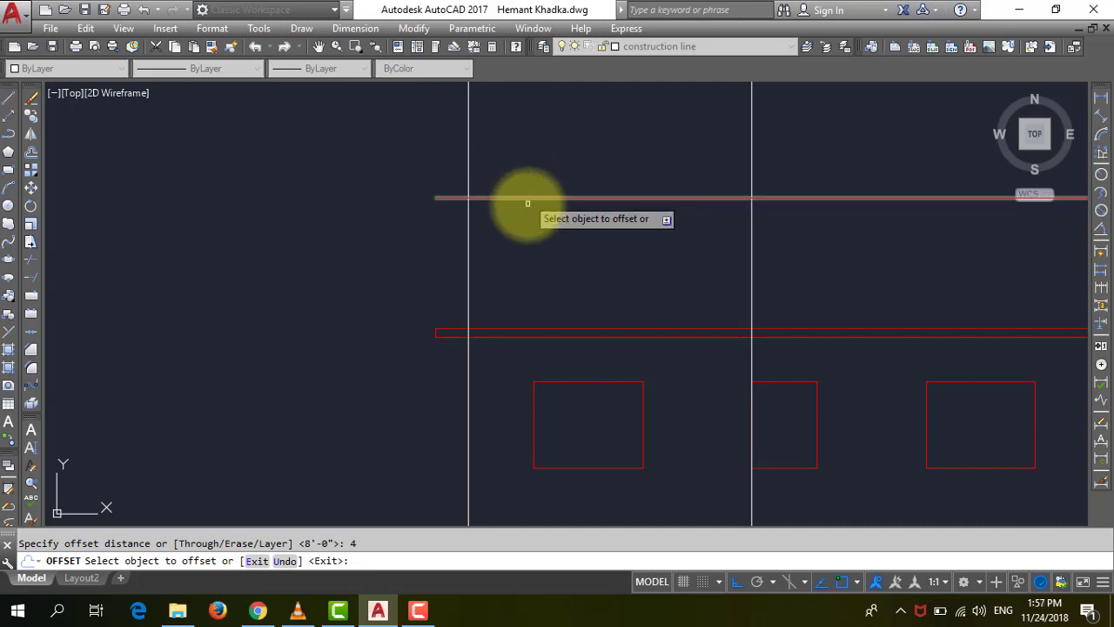
left_click(528, 197)
left_click(529, 180)
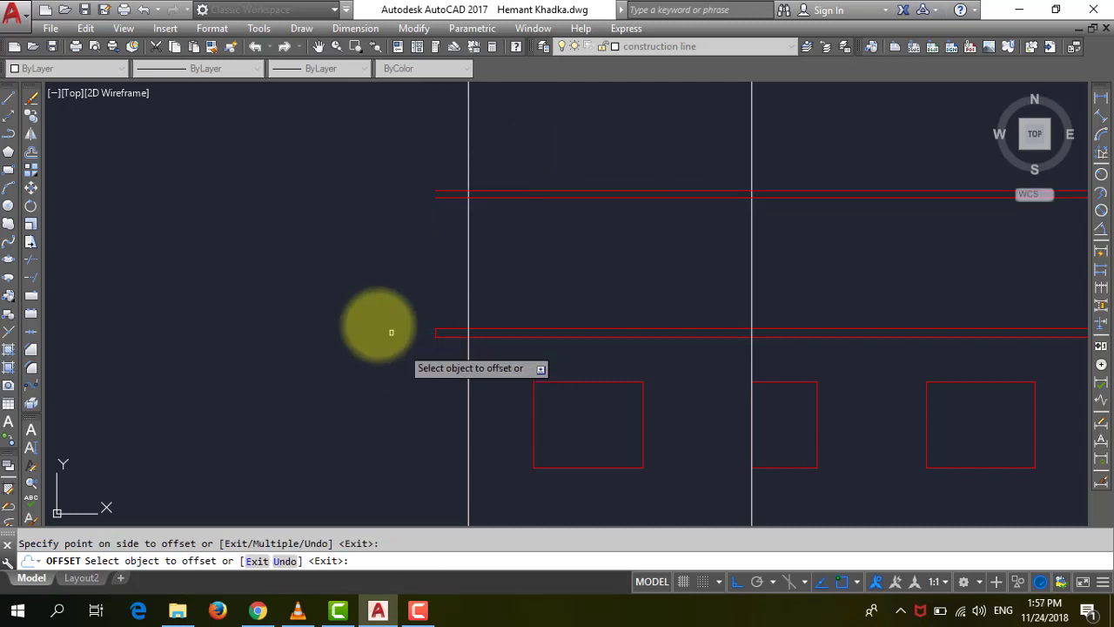
key("Escape")
scroll(375, 237, "down", 2)
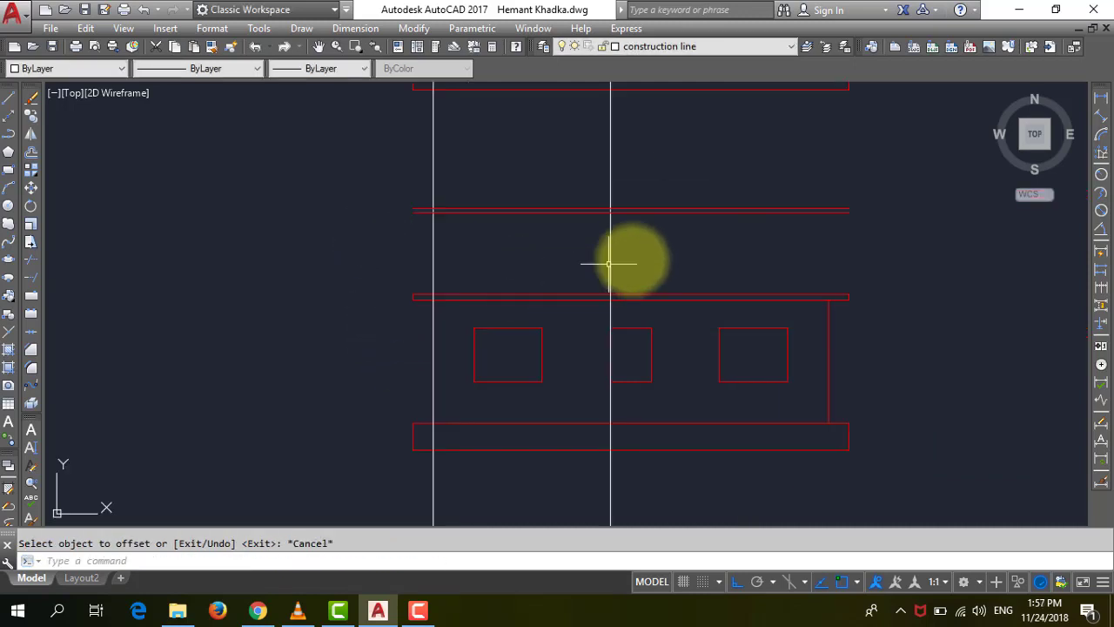
scroll(648, 249, "up", 2)
scroll(234, 183, "up", 2)
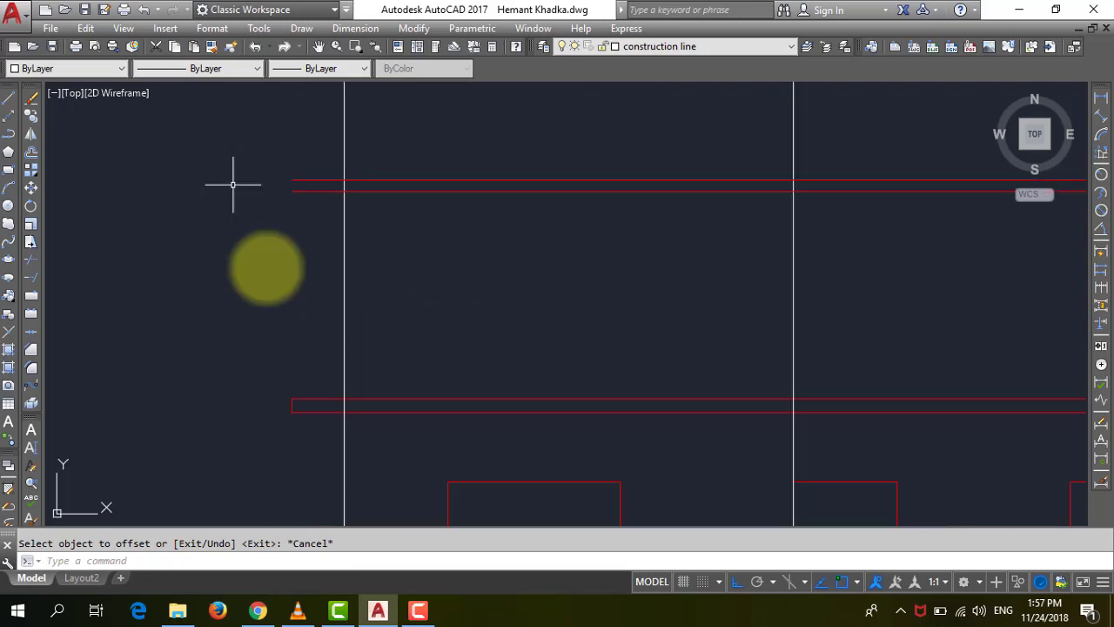
left_click(291, 406)
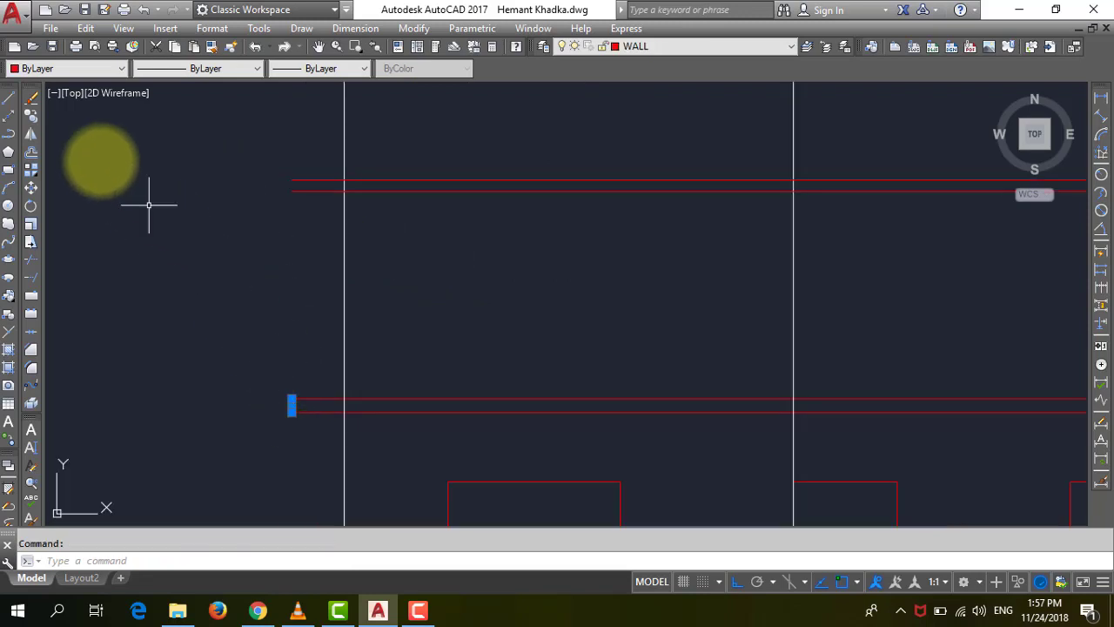
Step: Copy the roof slab's short left end line up to the upper slab
left_click(32, 119)
left_click(292, 402)
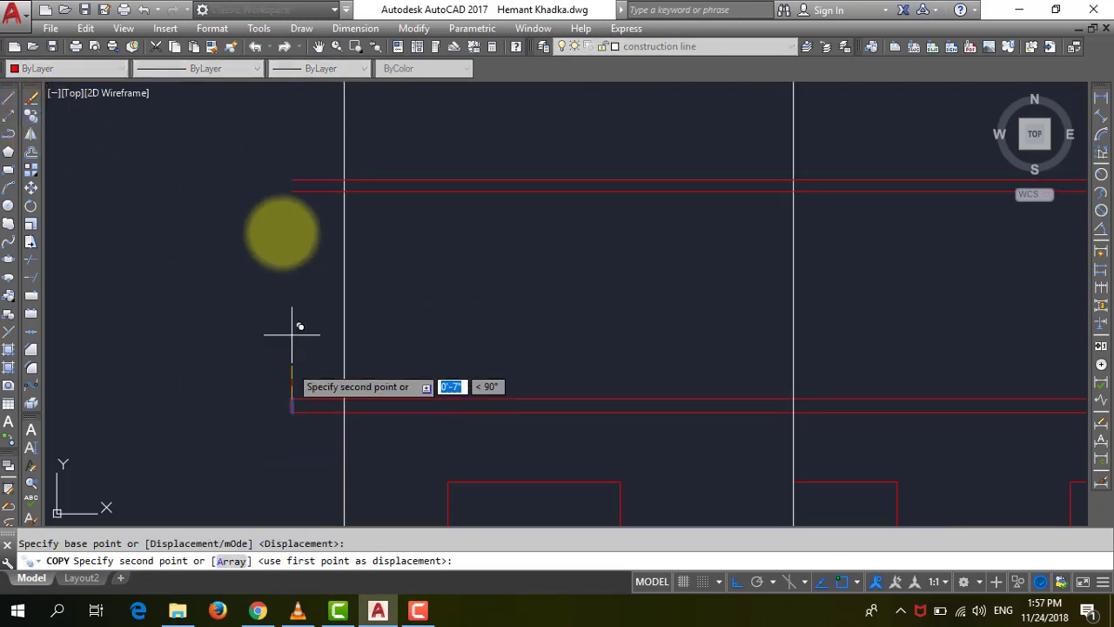
left_click(292, 185)
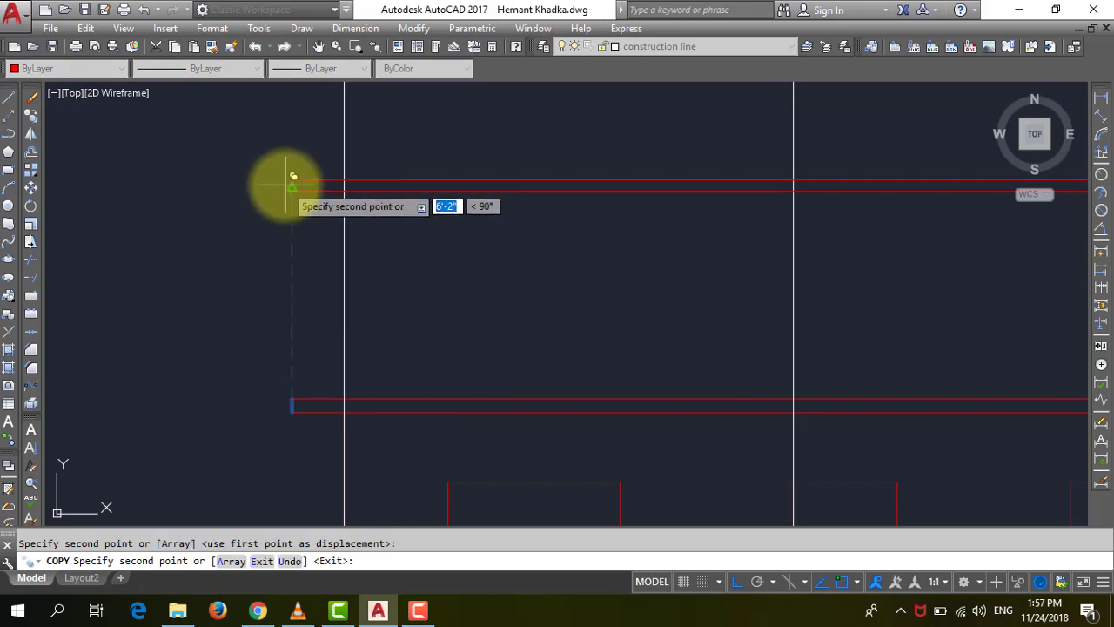
key("Escape")
scroll(288, 181, "down", 4)
scroll(556, 230, "up", 2)
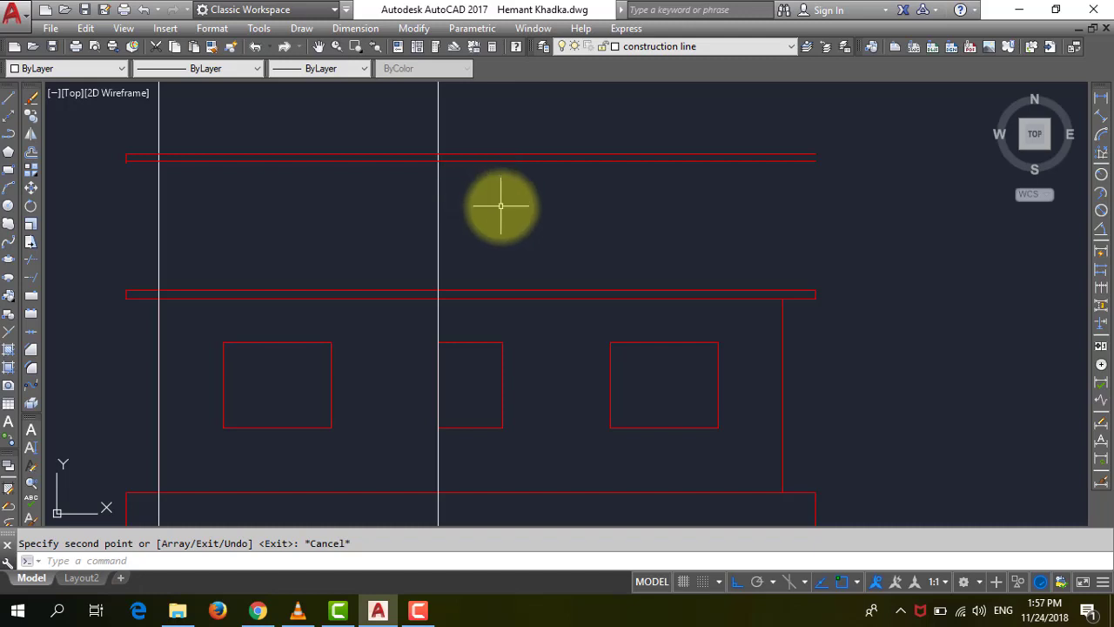
scroll(501, 206, "down", 2)
scroll(269, 181, "up", 2)
scroll(261, 151, "up", 8)
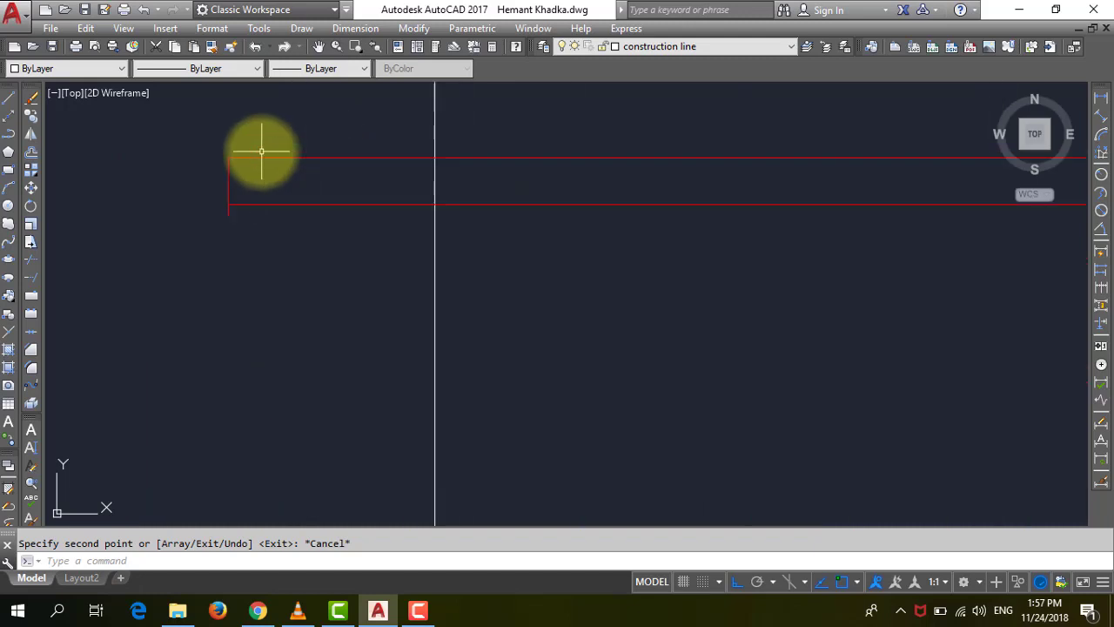
scroll(424, 192, "down", 3)
scroll(304, 186, "up", 4)
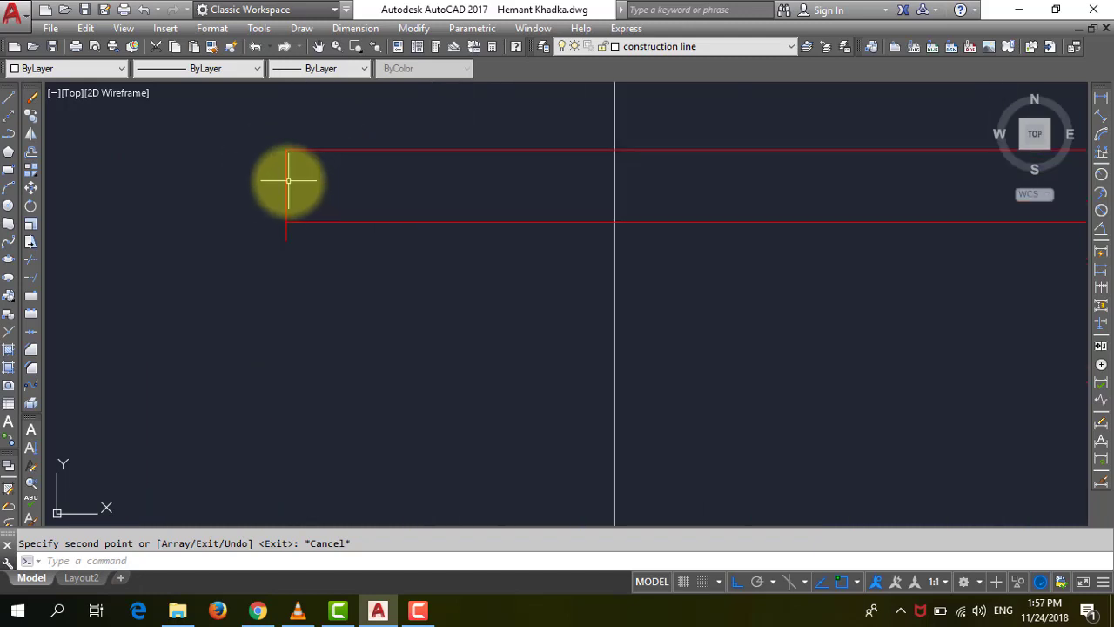
Step: Stretch the copied end line's bottom endpoint down onto the lower slab line
left_click(287, 183)
left_click(286, 195)
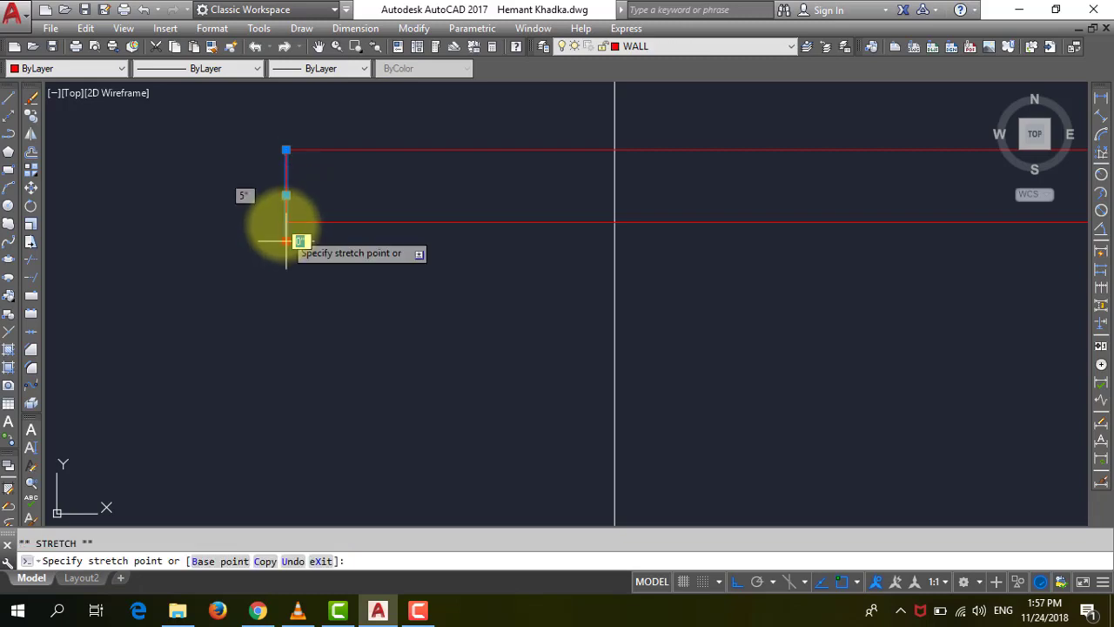
left_click(286, 221)
scroll(291, 282, "down", 4)
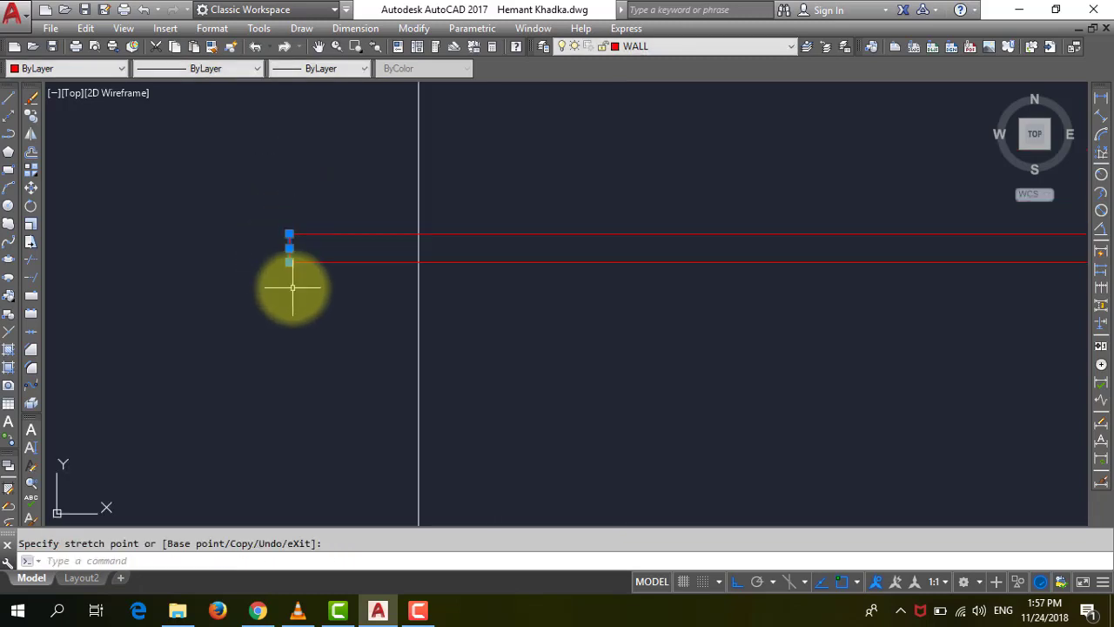
key("Escape")
key("Escape")
scroll(300, 242, "down", 4)
scroll(298, 241, "down", 2)
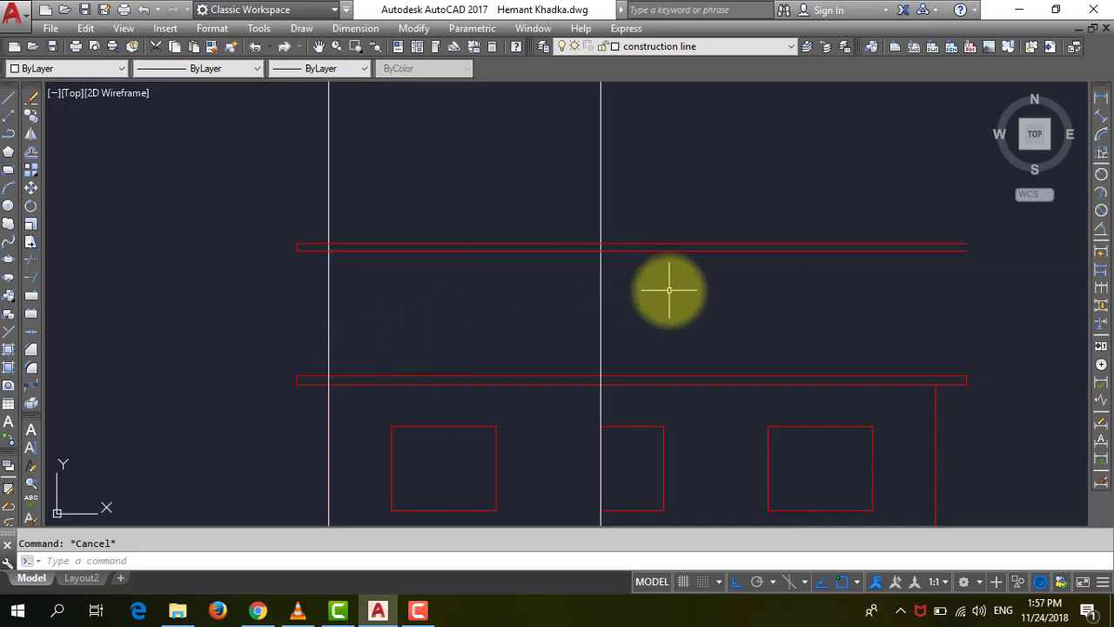
Step: Draw an 18-by-6 rectangular projection from the vertical line at the upper slab
left_click(9, 105)
scroll(601, 248, "up", 5)
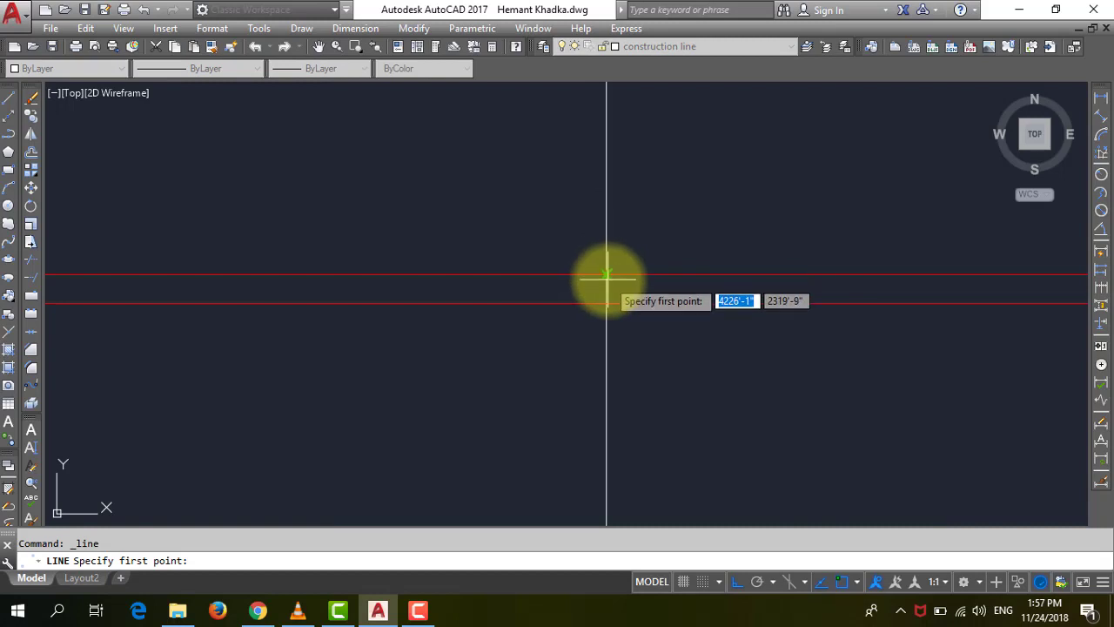
left_click(607, 276)
type("18")
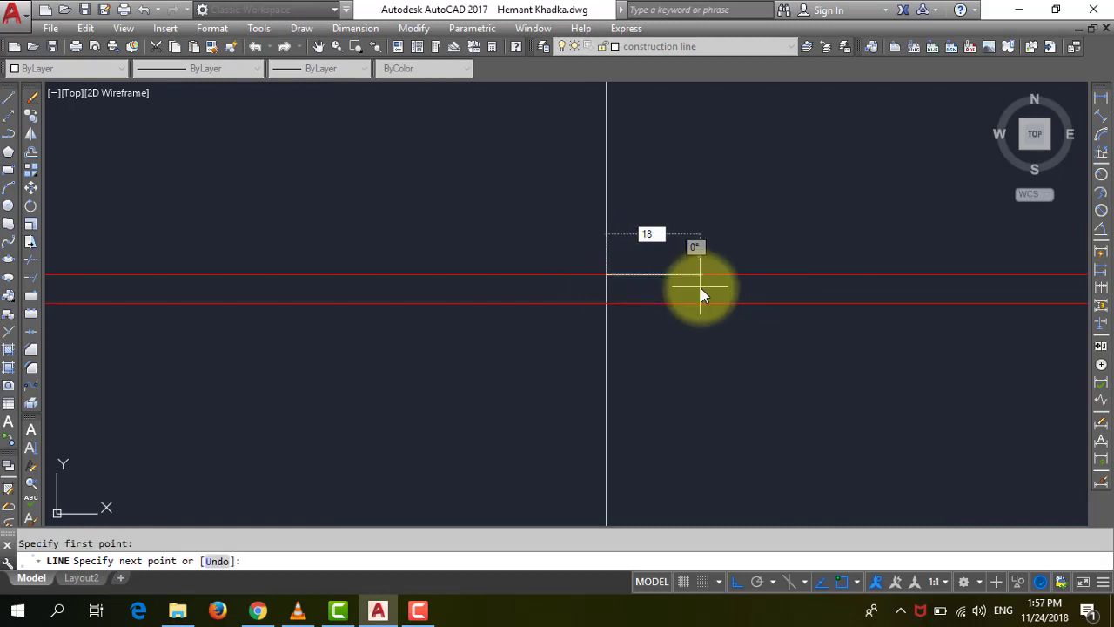
key("Return")
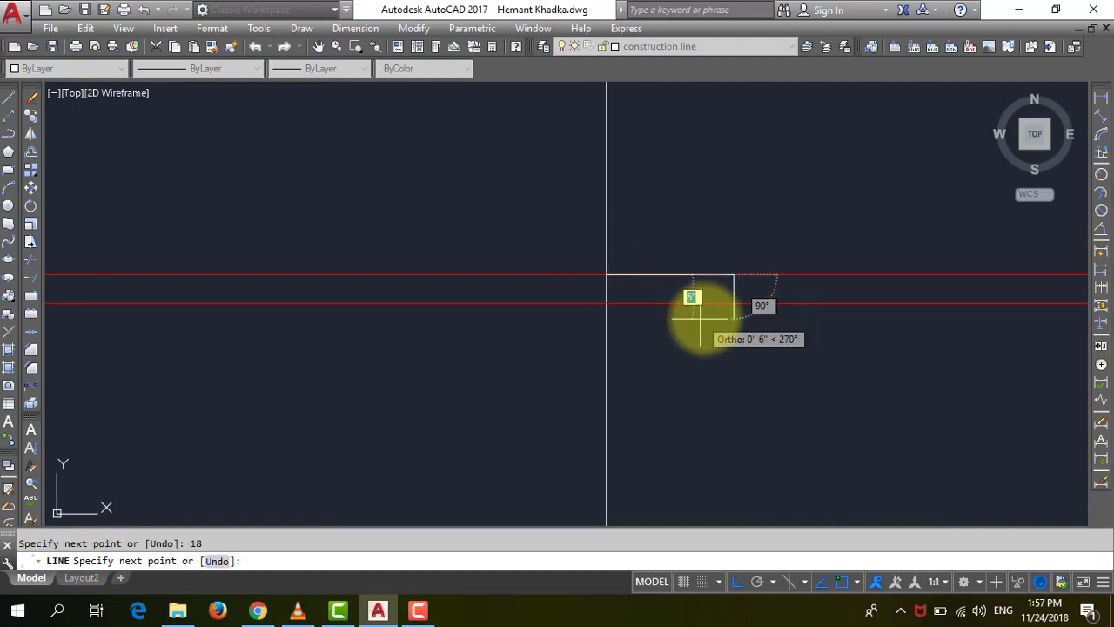
left_click(734, 304)
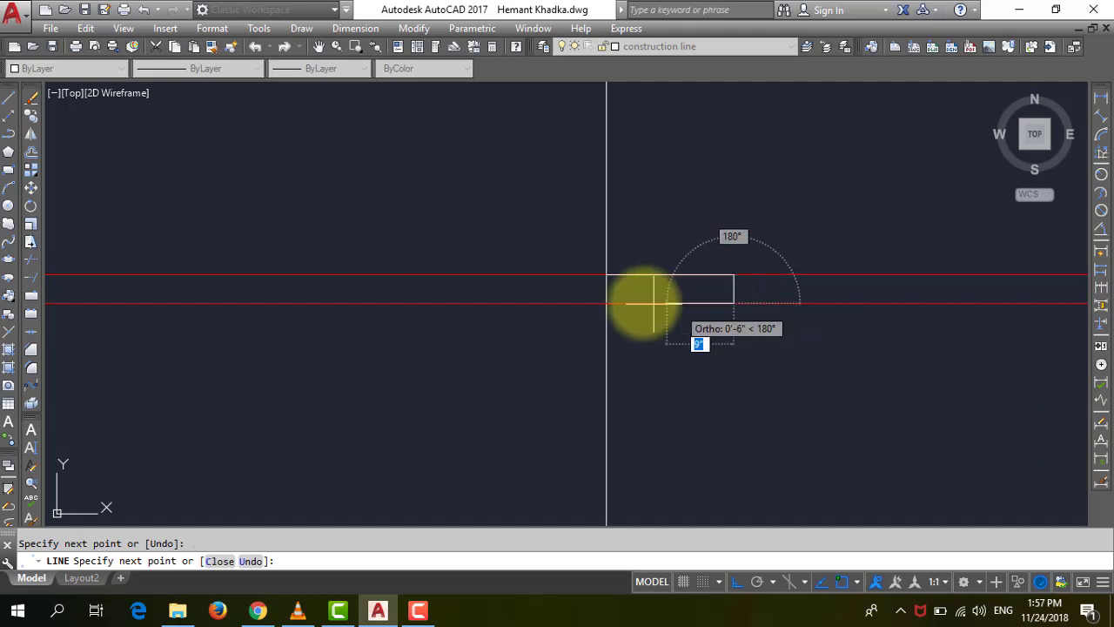
left_click(607, 303)
key("Escape")
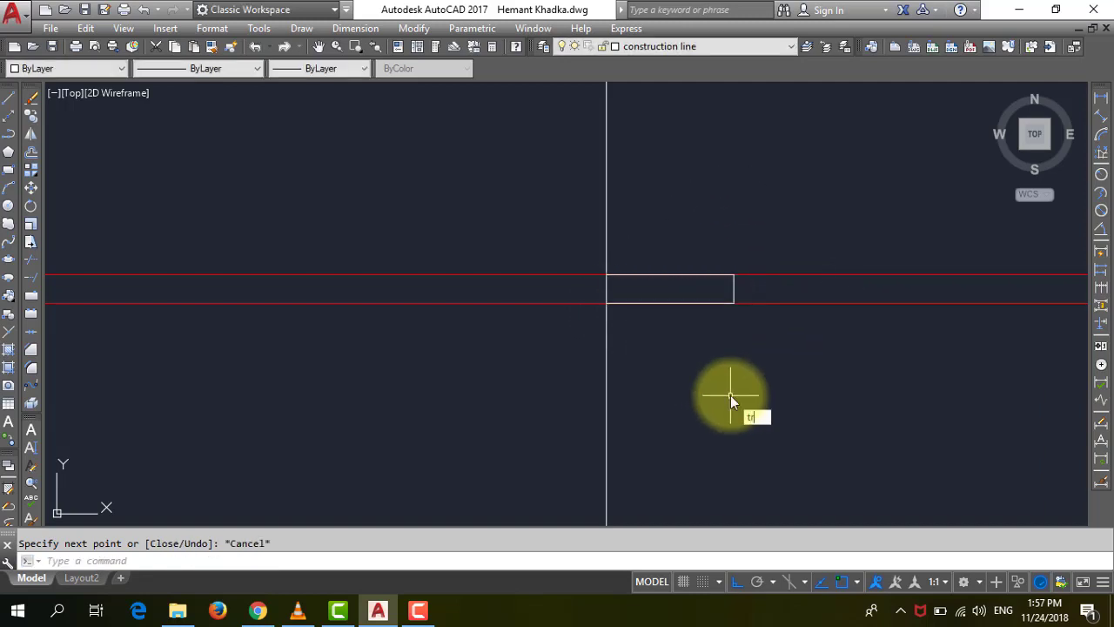
Step: Trim the upper slab lines that extend past the vertical line
key("Return")
key("Return")
left_click(823, 350)
left_click(796, 218)
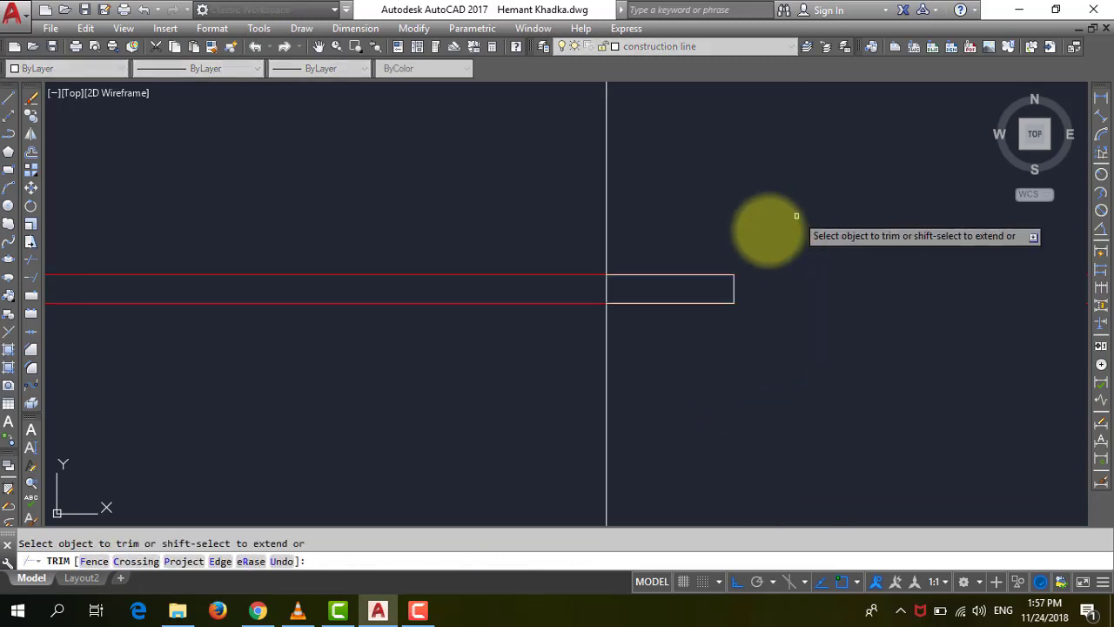
scroll(732, 248, "down", 5)
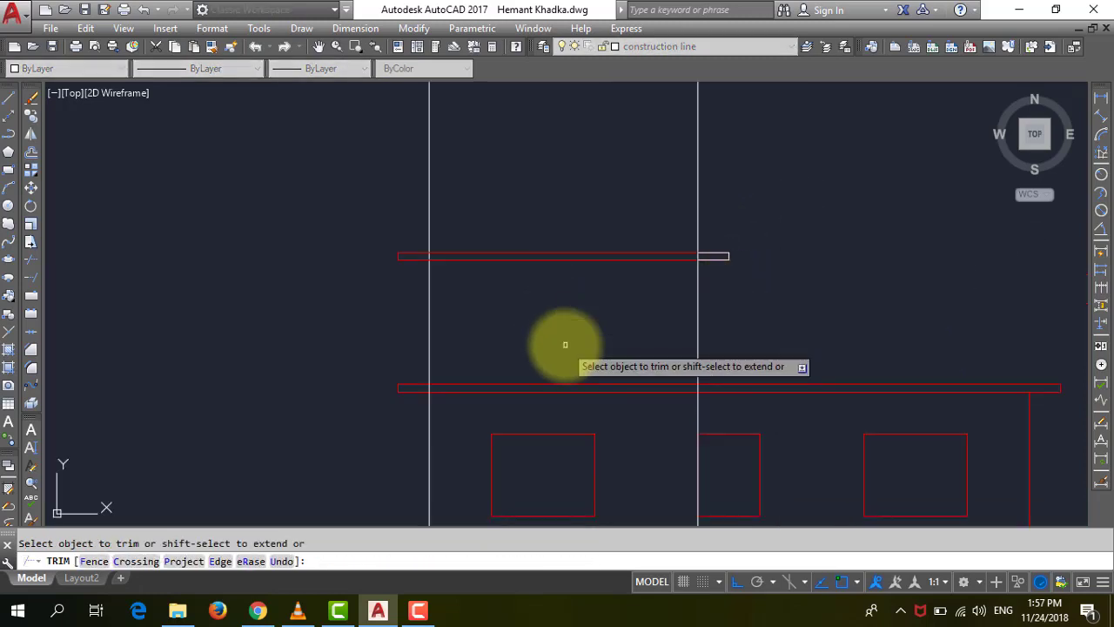
key("Escape")
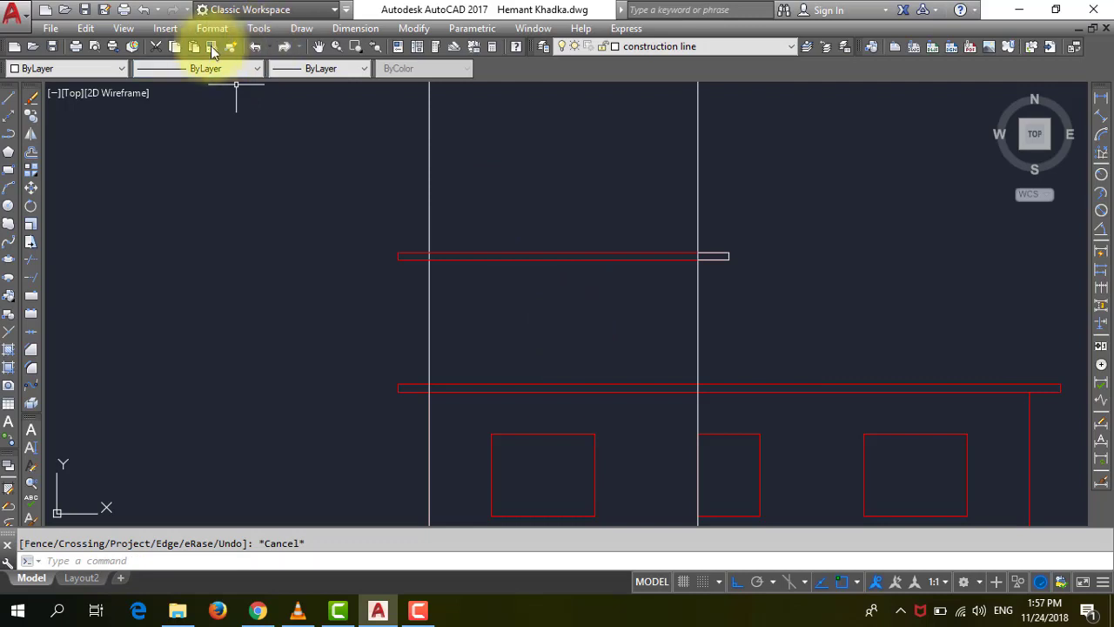
Step: Make the white projection end lines red by matching properties (MA) from the slab line
type("ma")
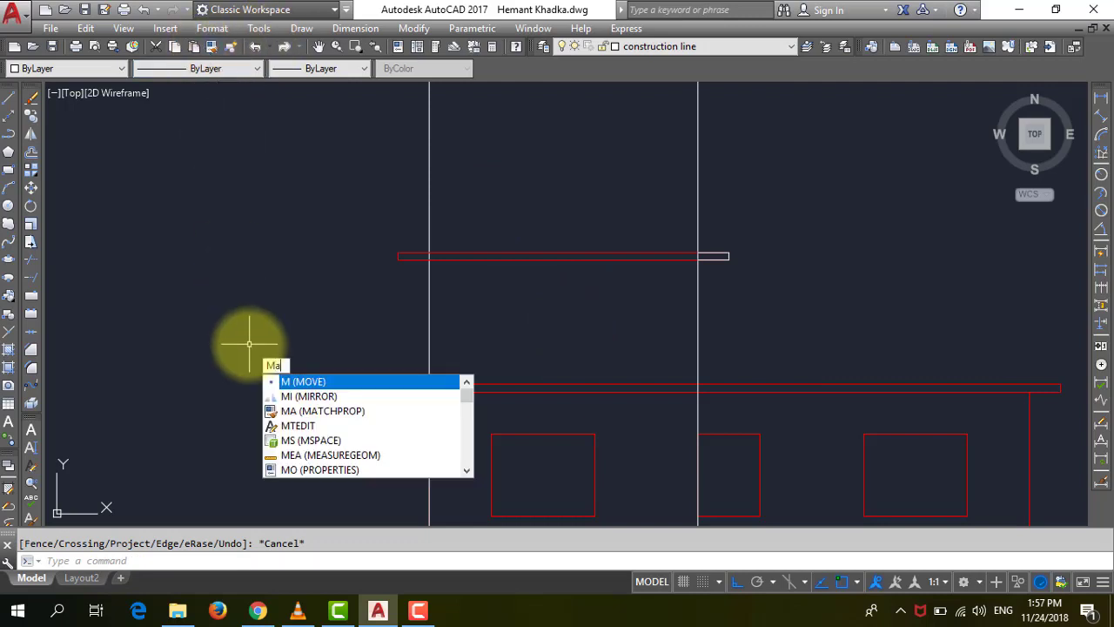
key("Return")
left_click(552, 268)
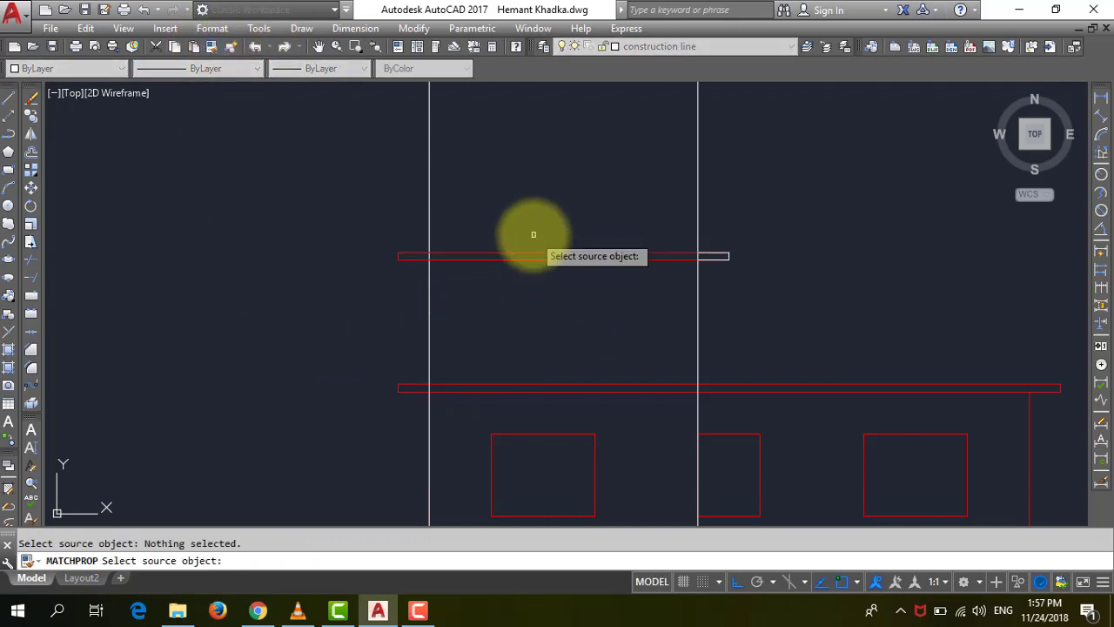
left_click(544, 258)
left_click(724, 260)
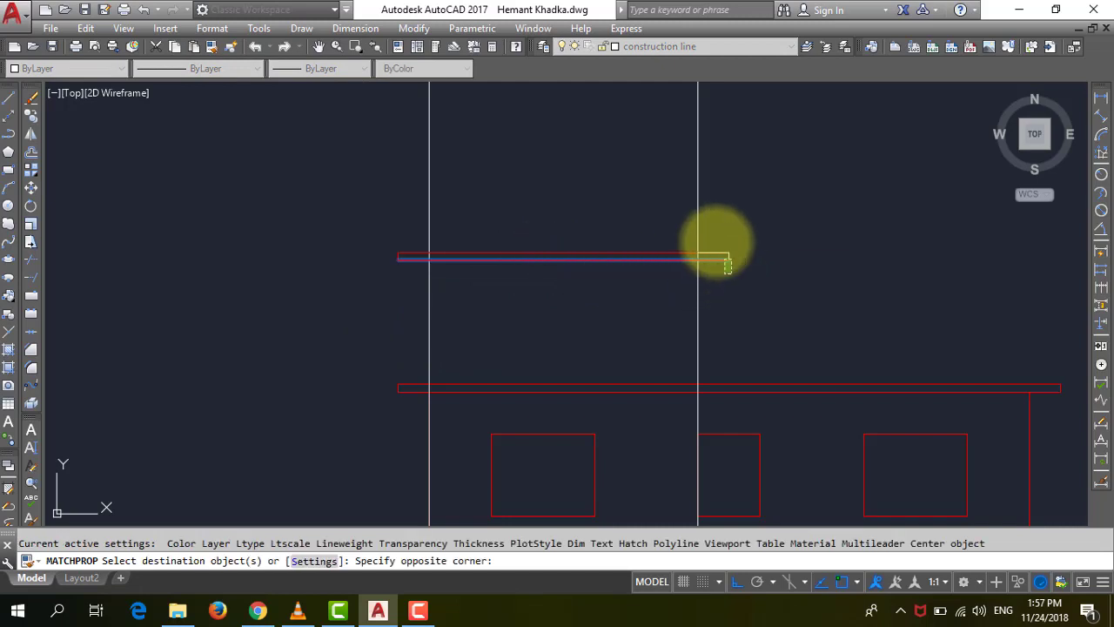
left_click(716, 239)
key("Escape")
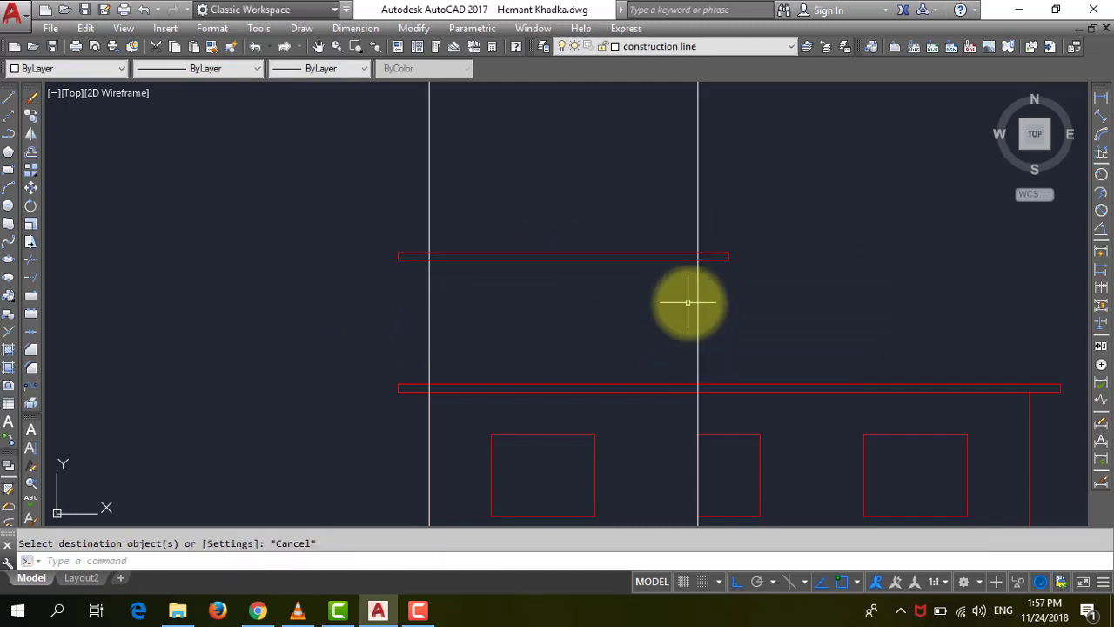
scroll(688, 301, "down", 2)
scroll(648, 339, "down", 2)
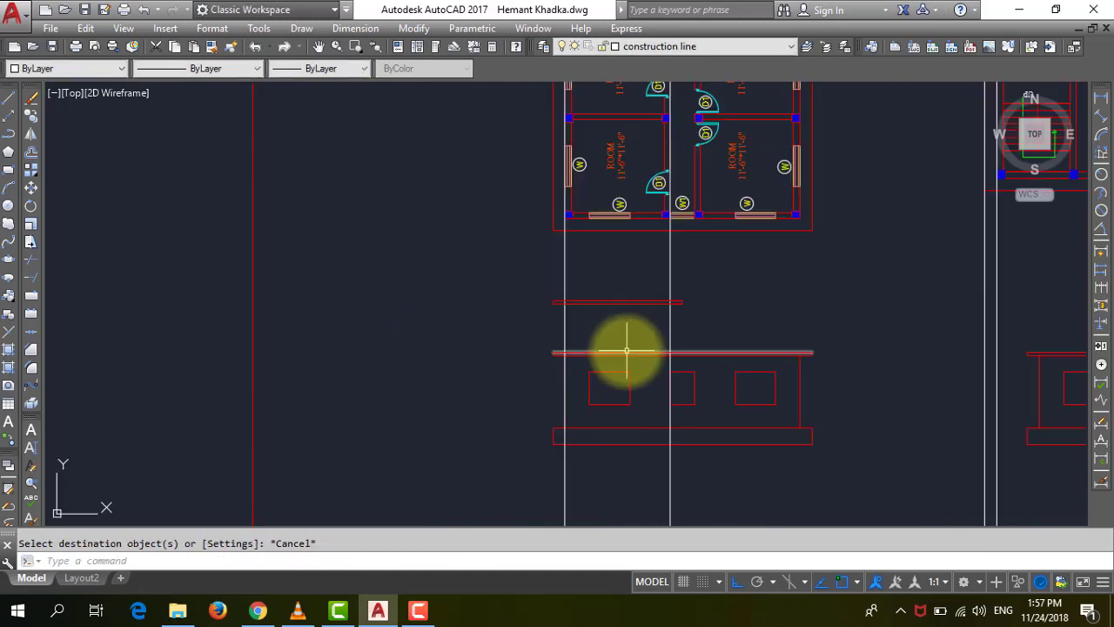
scroll(644, 305, "up", 2)
scroll(670, 256, "up", 2)
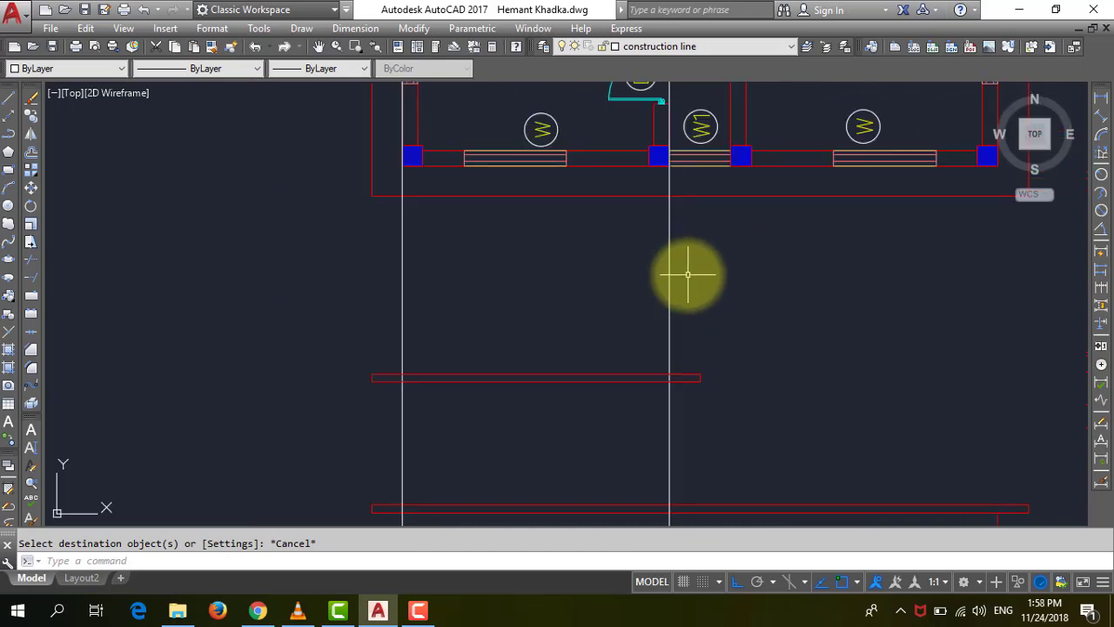
Step: Trim the construction lines above the upper slab and below the roof slab, leaving short walls
type("tr")
key("Return")
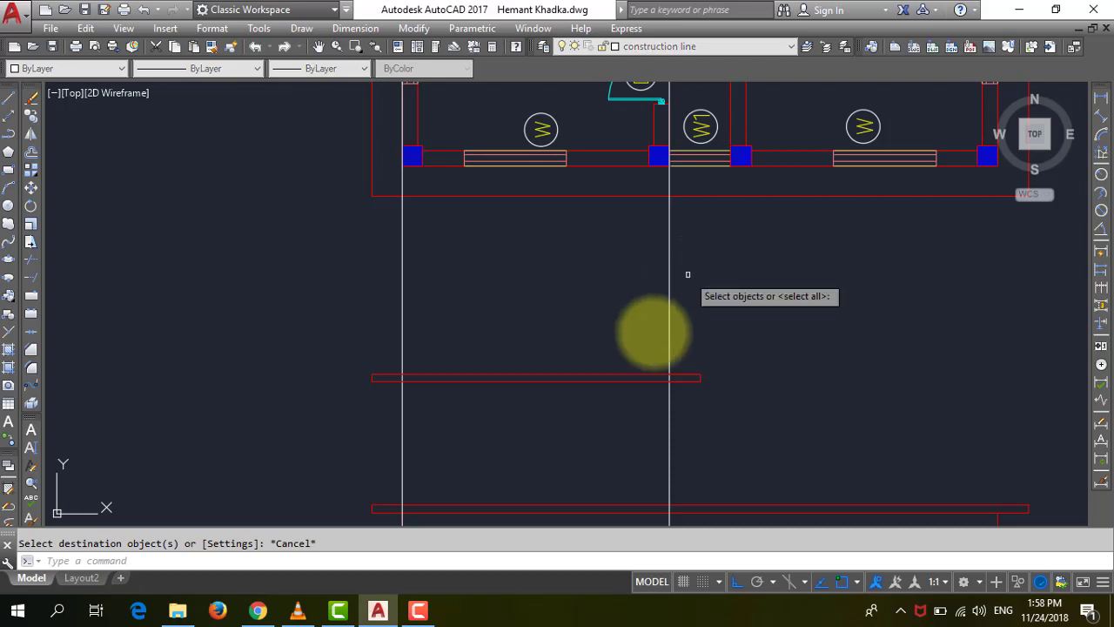
left_click(569, 381)
left_click(560, 507)
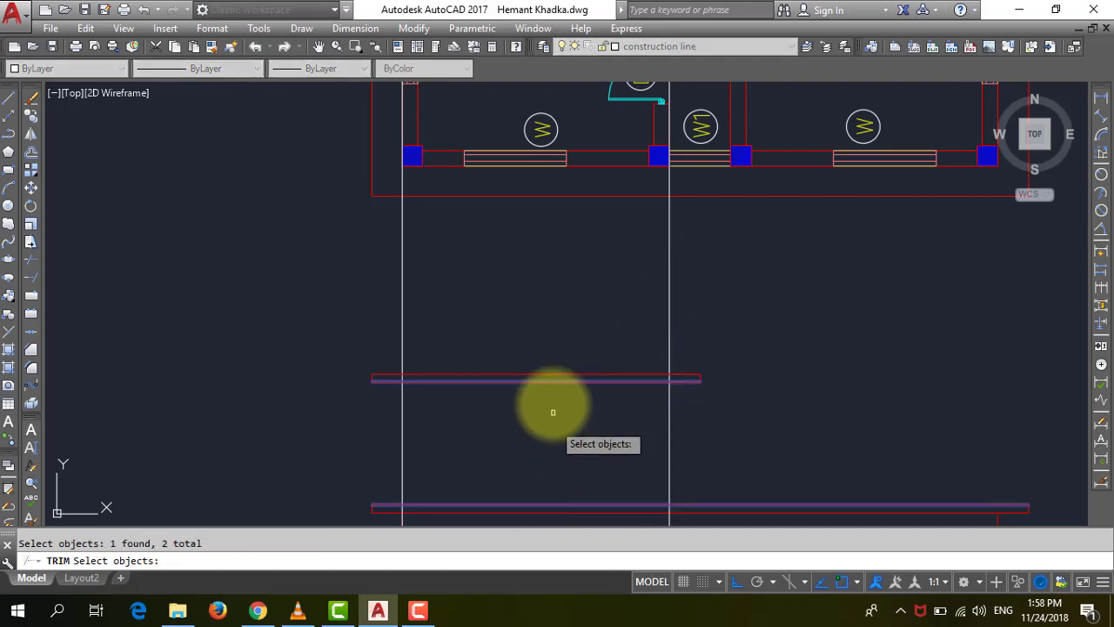
key("Return")
left_click(708, 313)
left_click(331, 264)
scroll(590, 178, "down", 4)
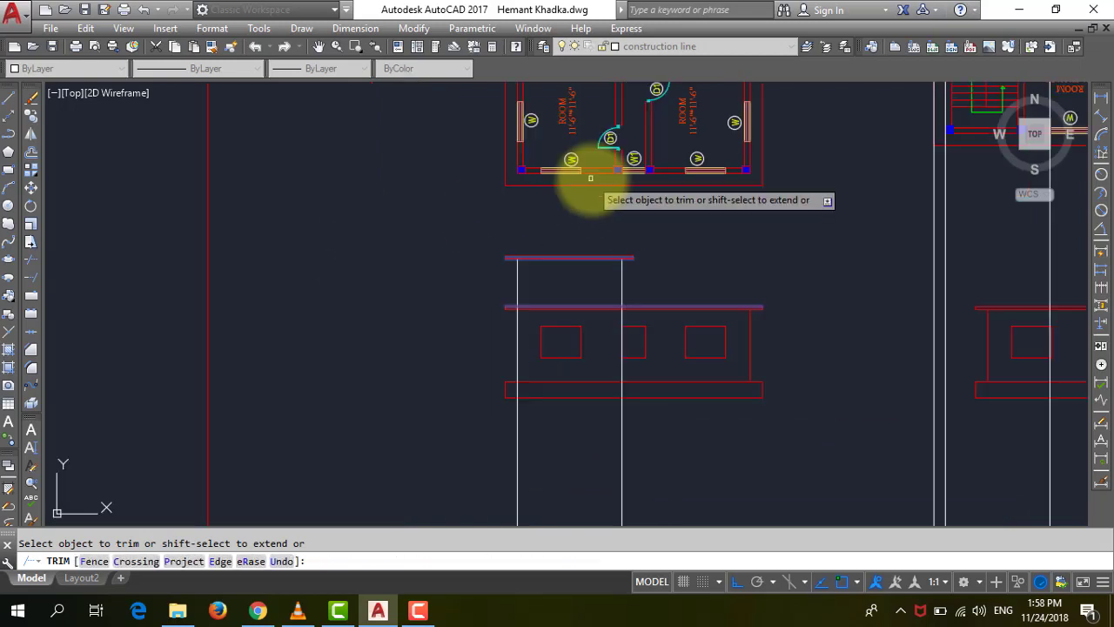
left_click(684, 511)
left_click(410, 380)
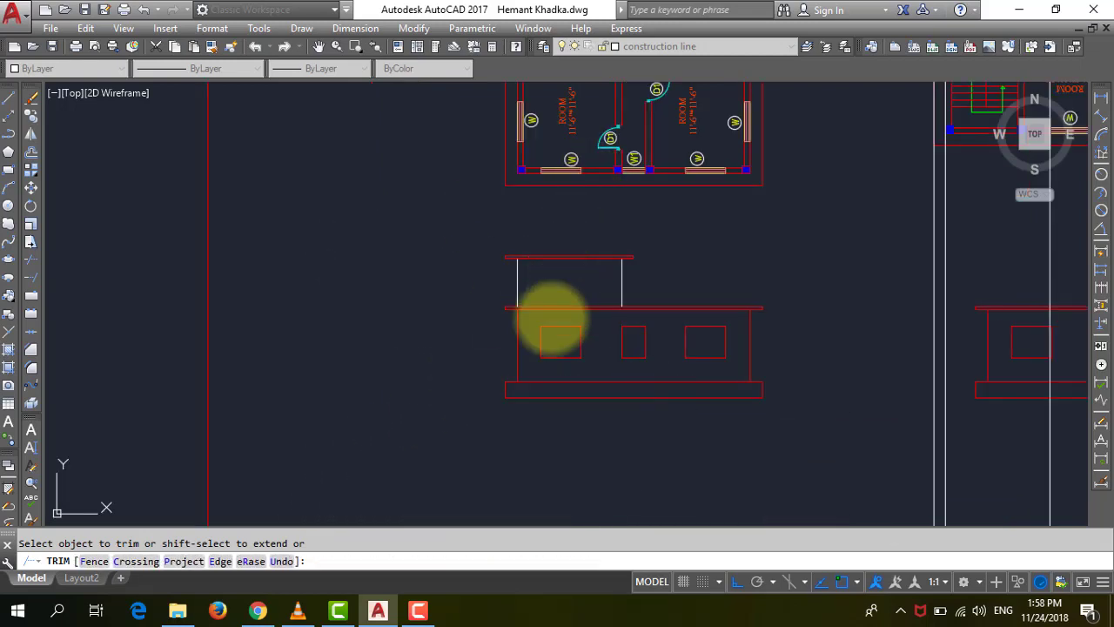
key("Escape")
Step: Make the two wall lines red by matching properties from the roof slab line
type("ma")
key("Return")
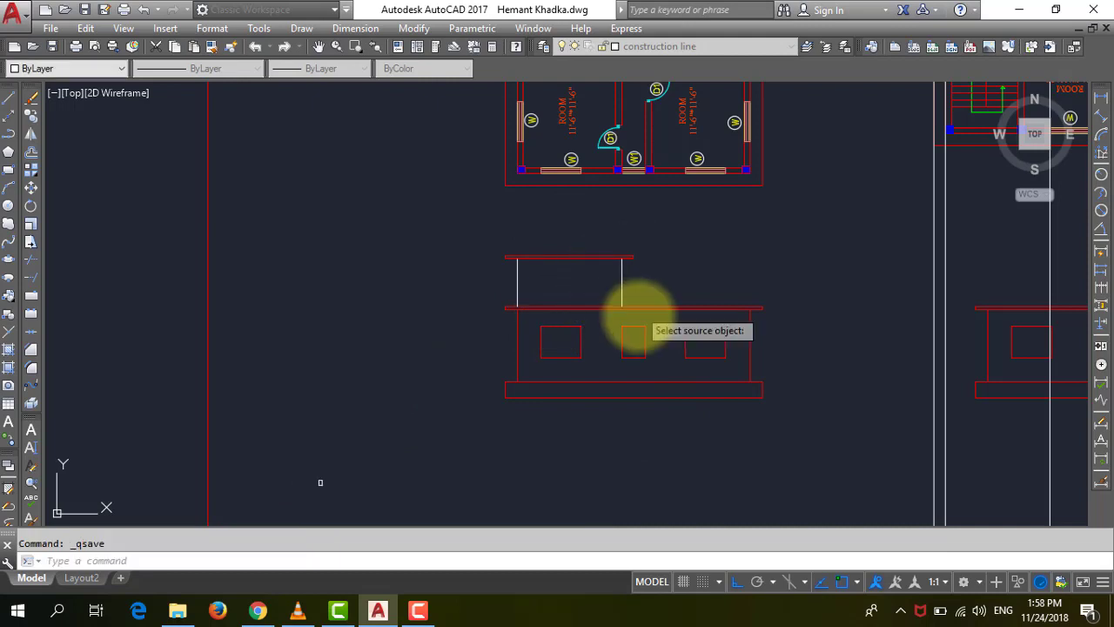
left_click(636, 303)
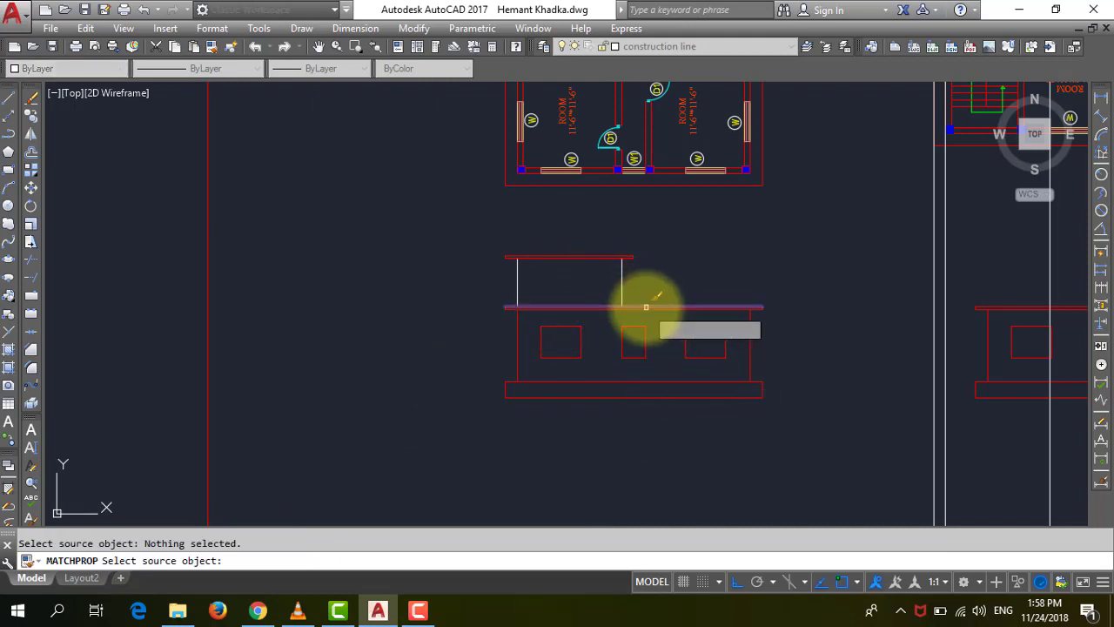
left_click(644, 306)
left_click(644, 285)
left_click(471, 231)
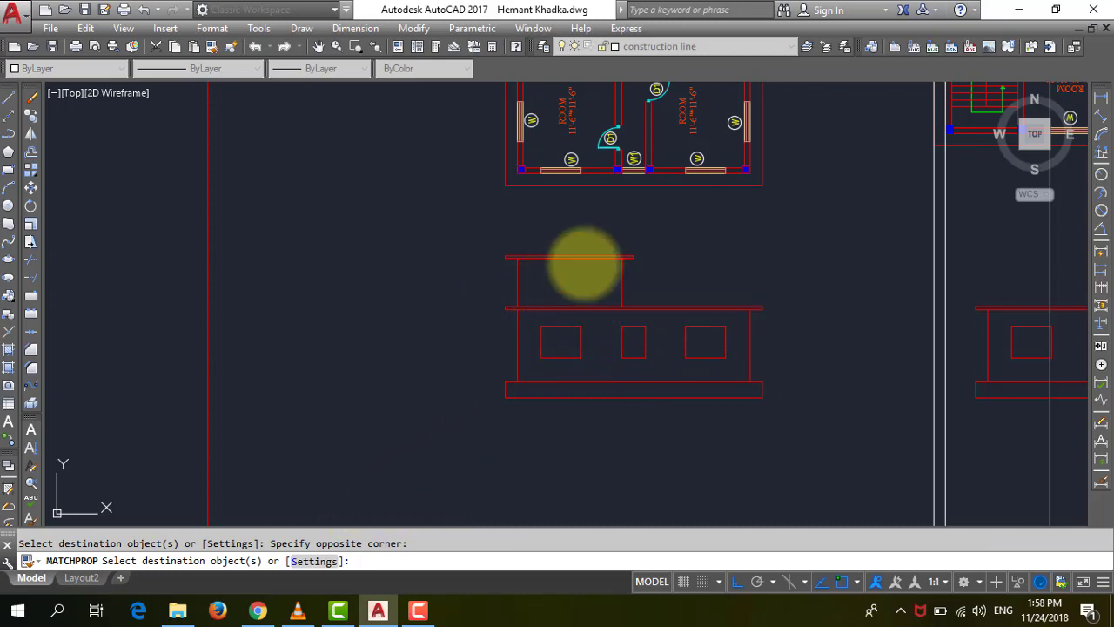
key("Escape")
Step: Save the drawing with Ctrl+S and zoom around to review the finished red elevation
key("ctrl+s")
scroll(383, 174, "down", 4)
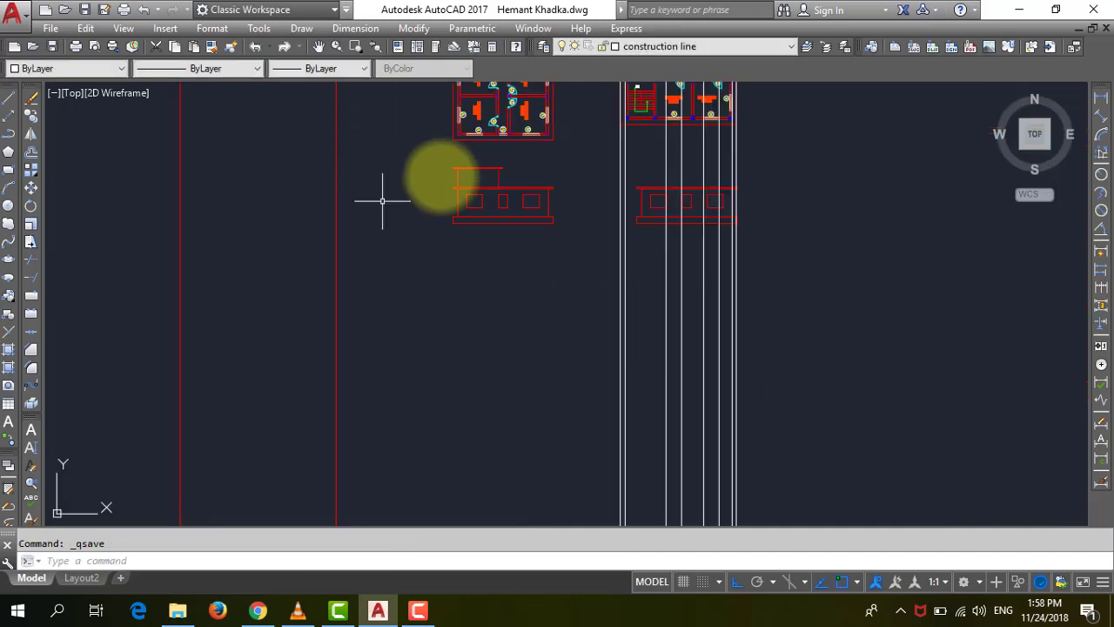
scroll(437, 174, "up", 2)
scroll(465, 194, "up", 4)
scroll(496, 278, "down", 3)
scroll(569, 241, "up", 2)
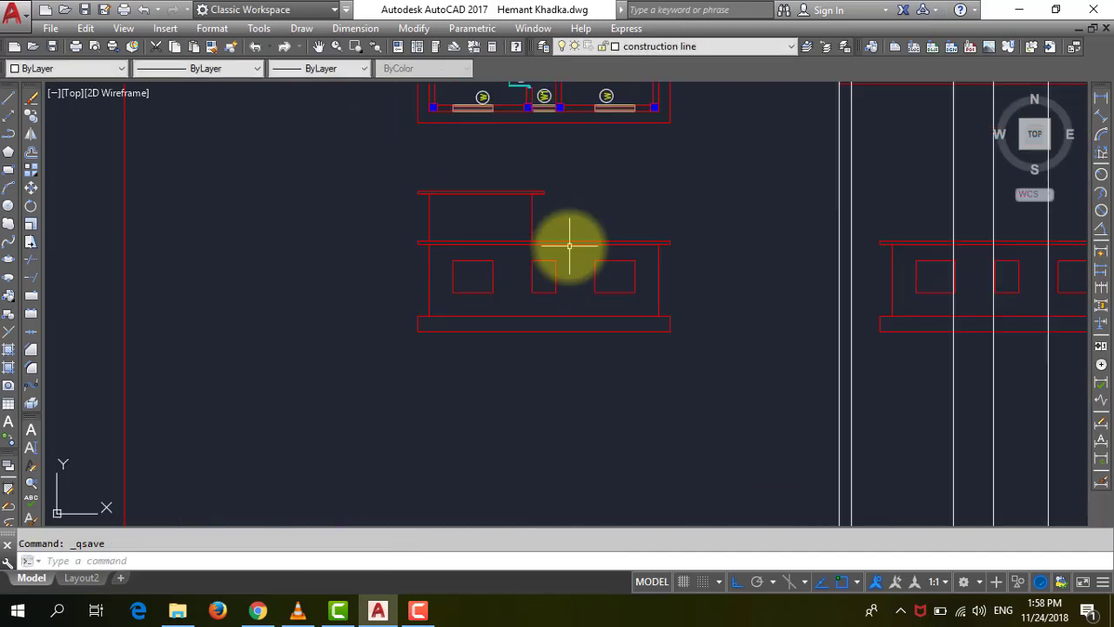
scroll(560, 249, "up", 2)
scroll(565, 249, "up", 2)
scroll(559, 251, "down", 2)
scroll(559, 252, "down", 2)
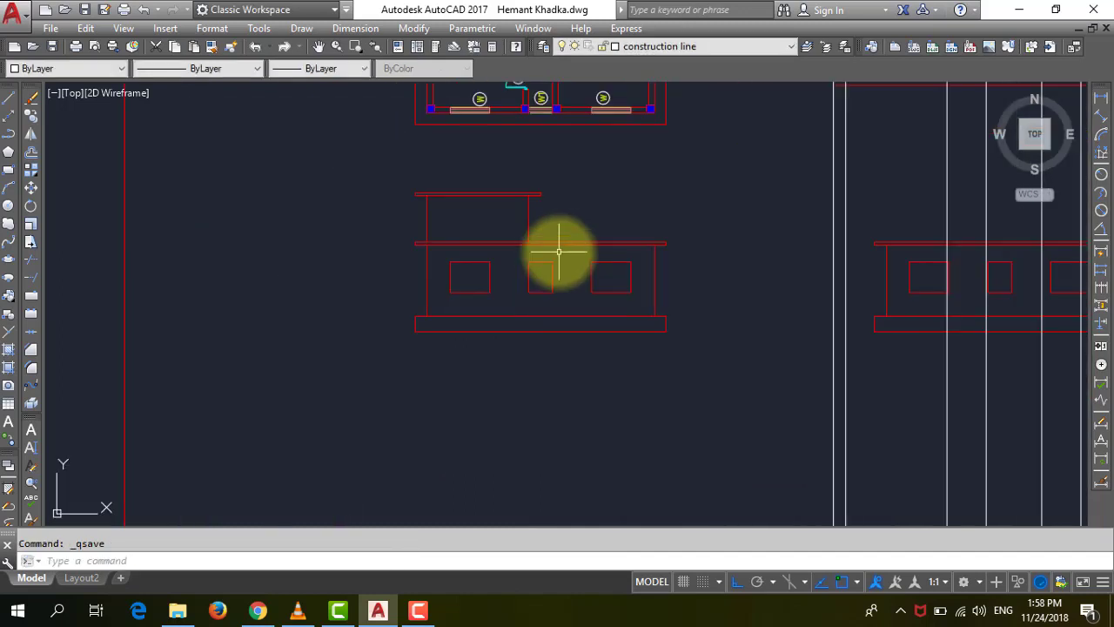
scroll(560, 249, "up", 4)
scroll(556, 258, "down", 2)
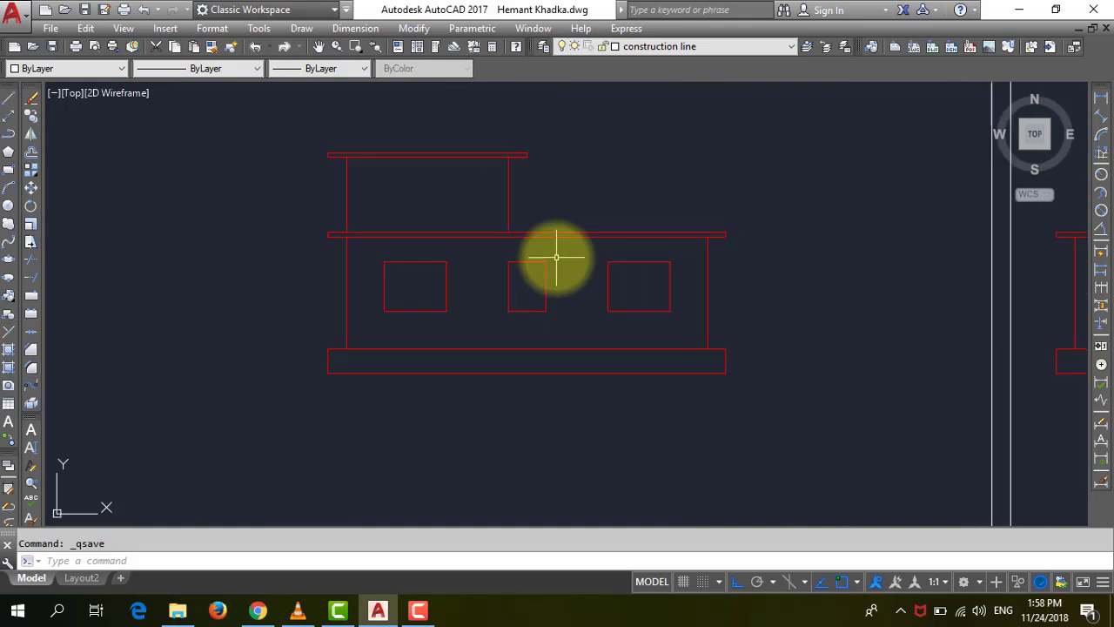
scroll(562, 258, "up", 2)
scroll(575, 265, "down", 2)
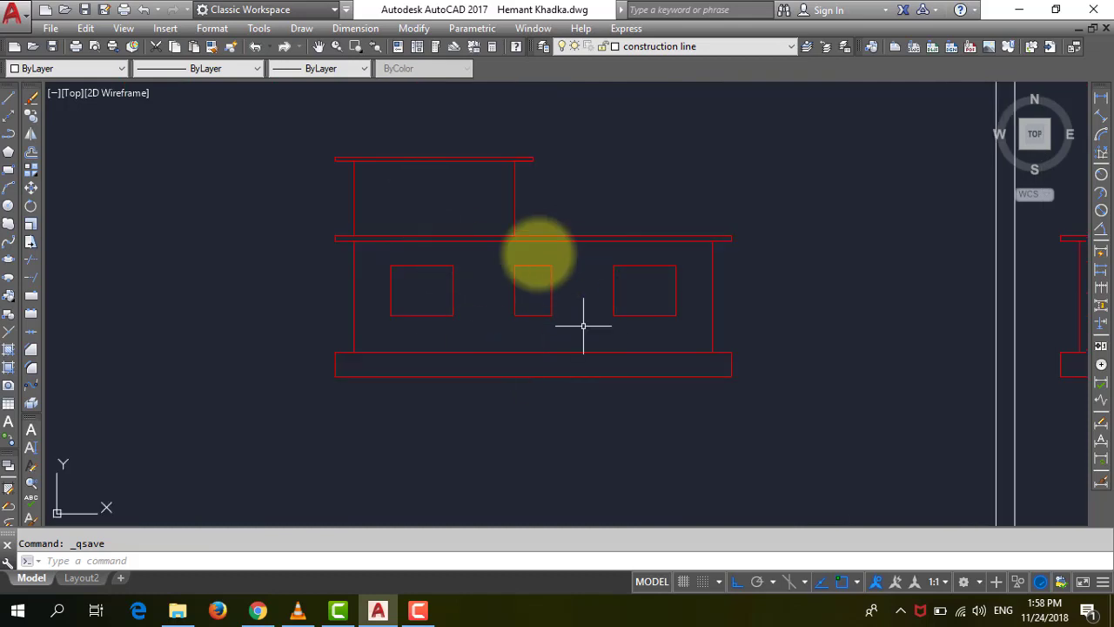
scroll(408, 338, "down", 3)
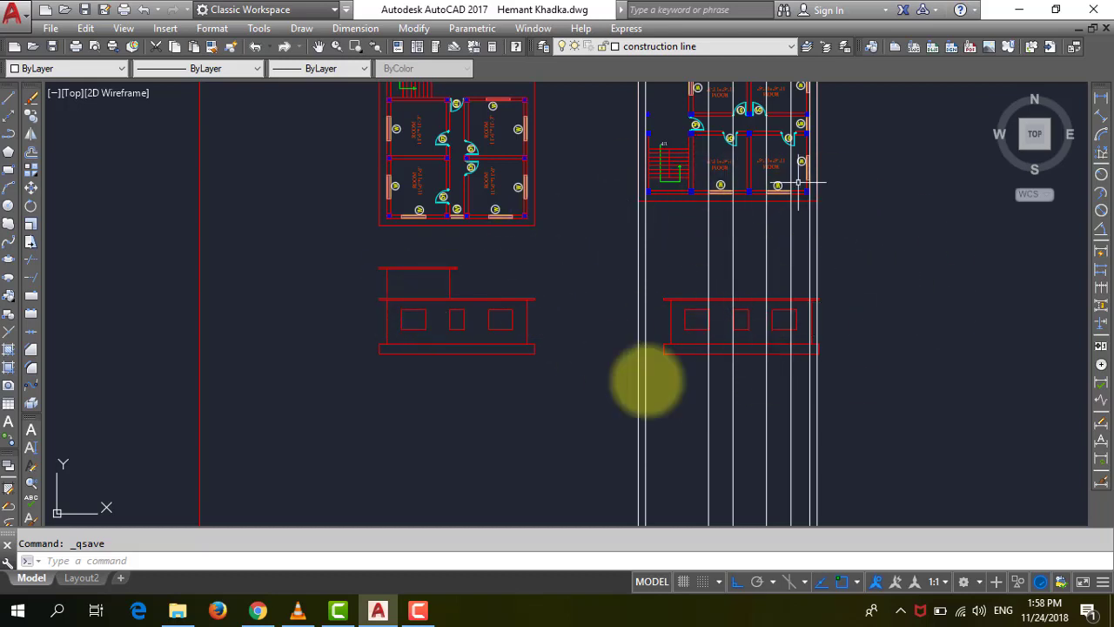
left_click(418, 612)
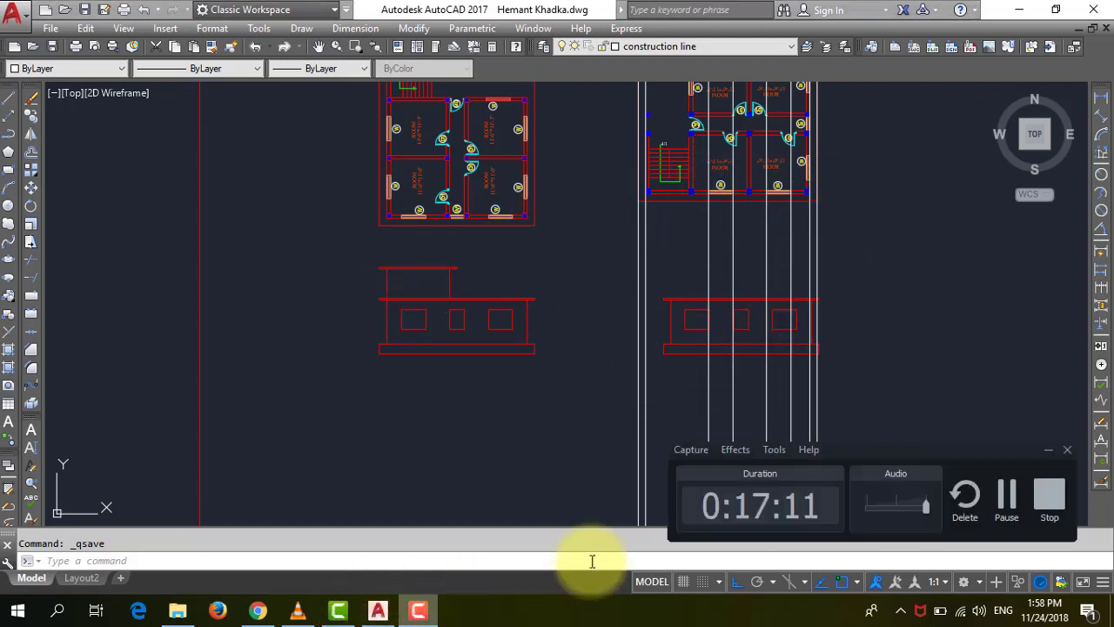